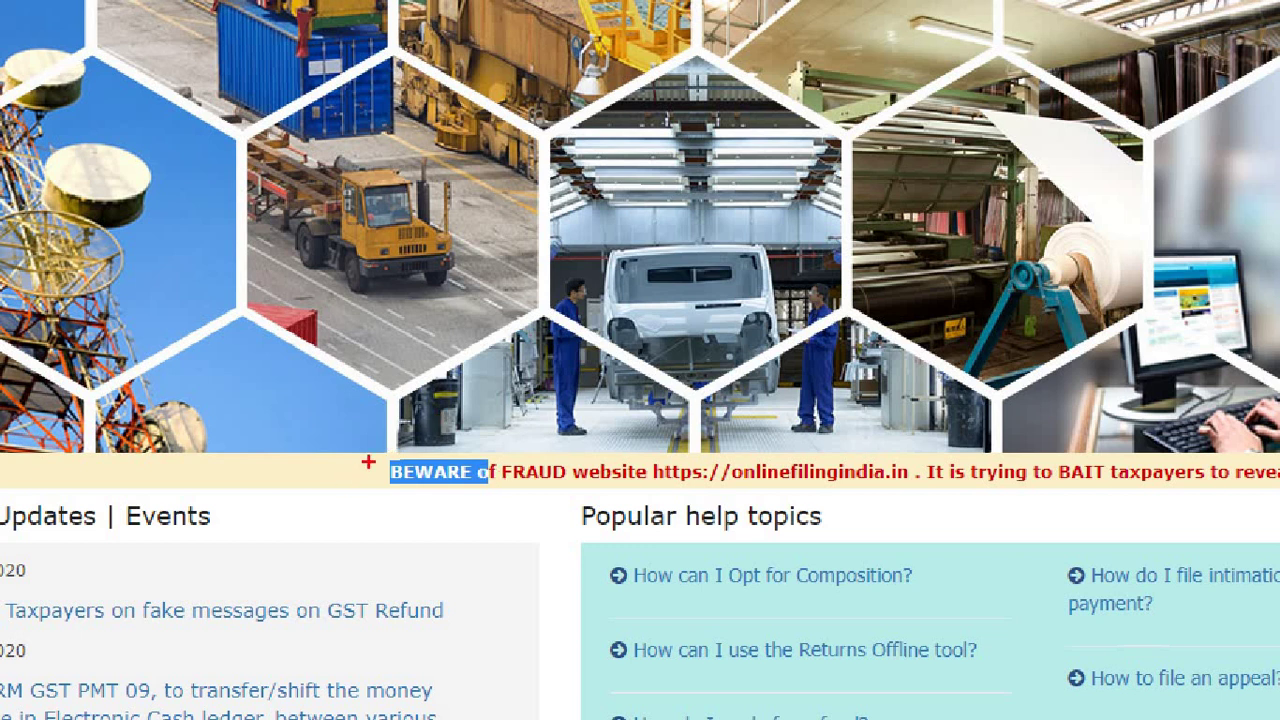
Log in to the GST Portal with the taxpayer username, password and captcha
mouse_move(368, 459)
mouse_down()
mouse_move(471, 482)
mouse_move(921, 481)
mouse_up()
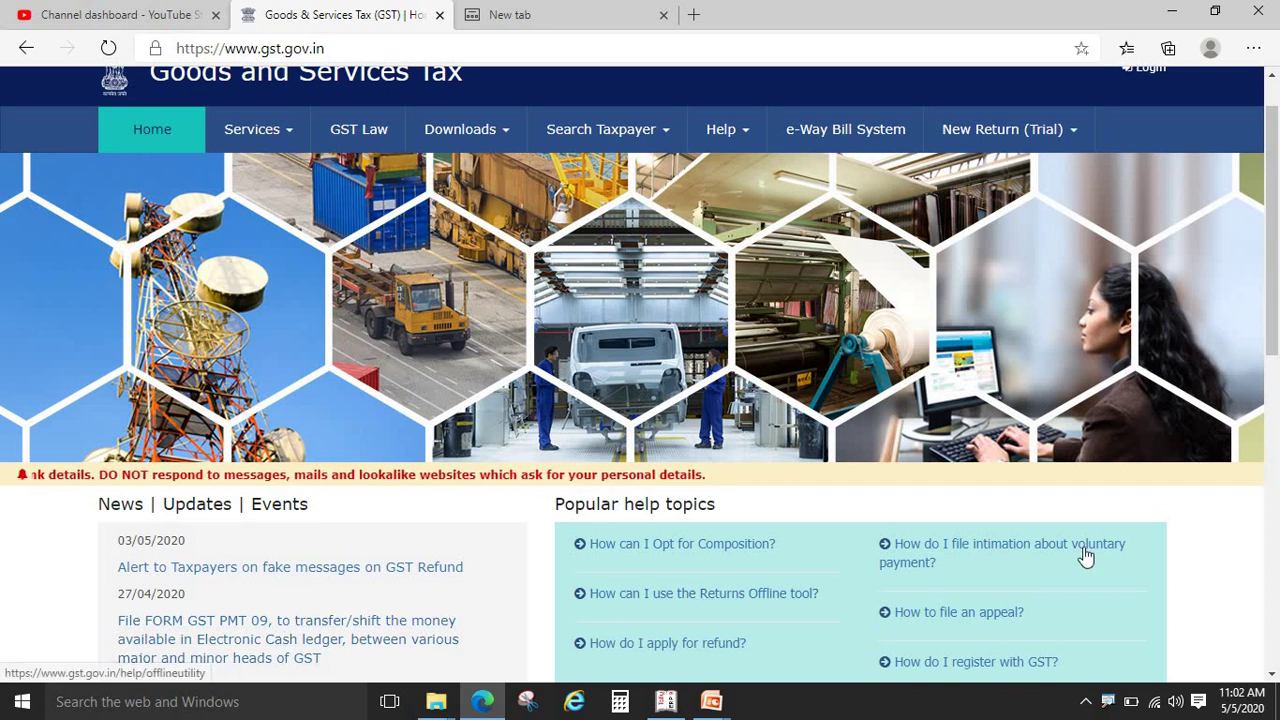
drag(1273, 335, 1273, 512)
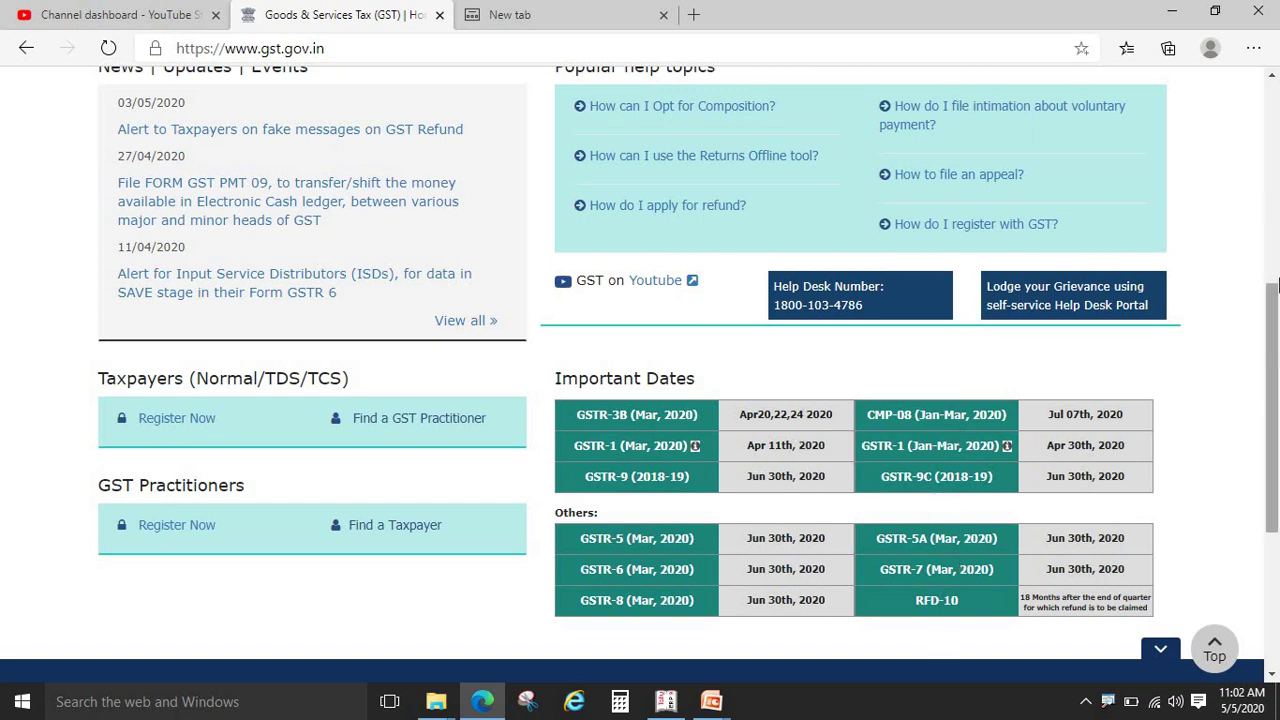
drag(1278, 410, 1277, 200)
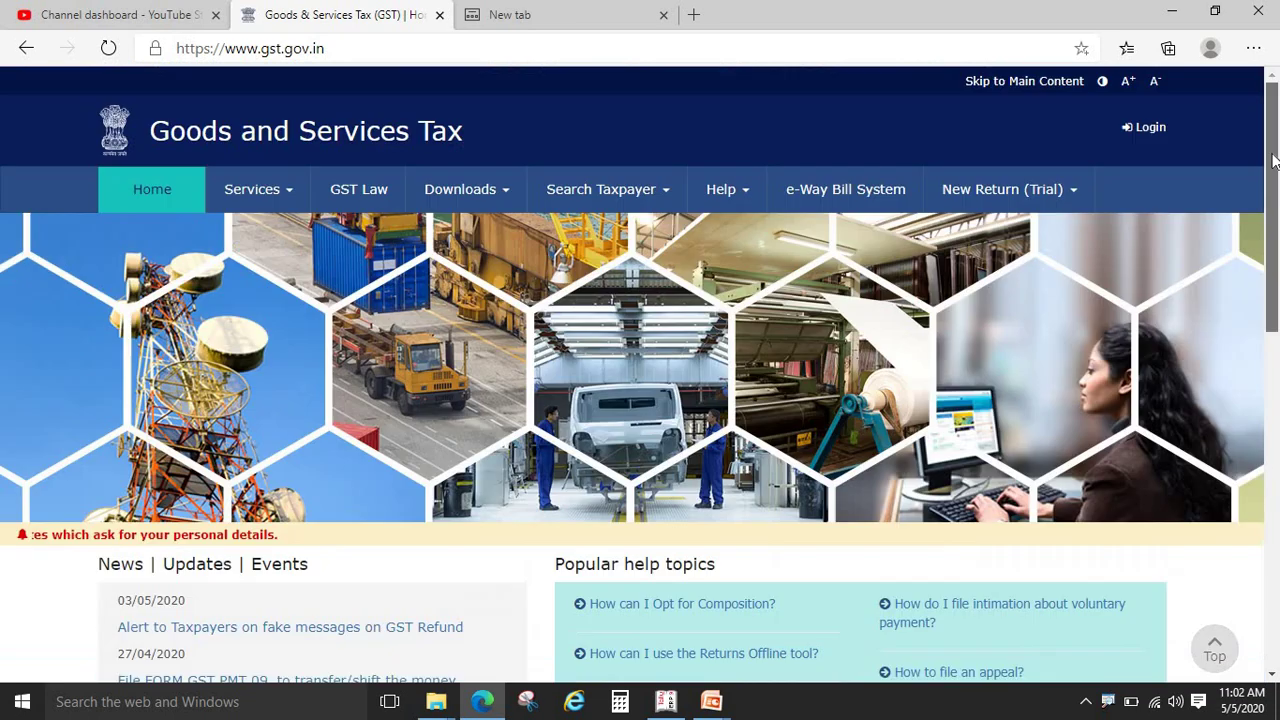
click(1164, 129)
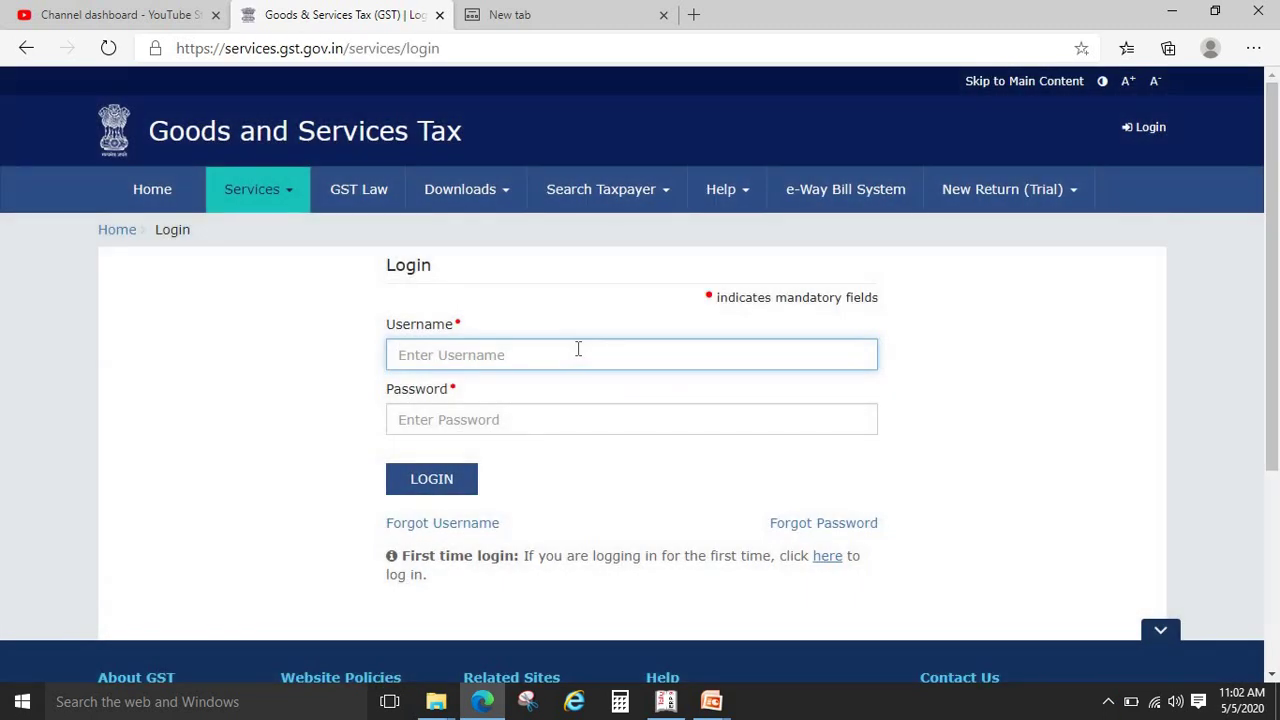
text(glconsultancy)
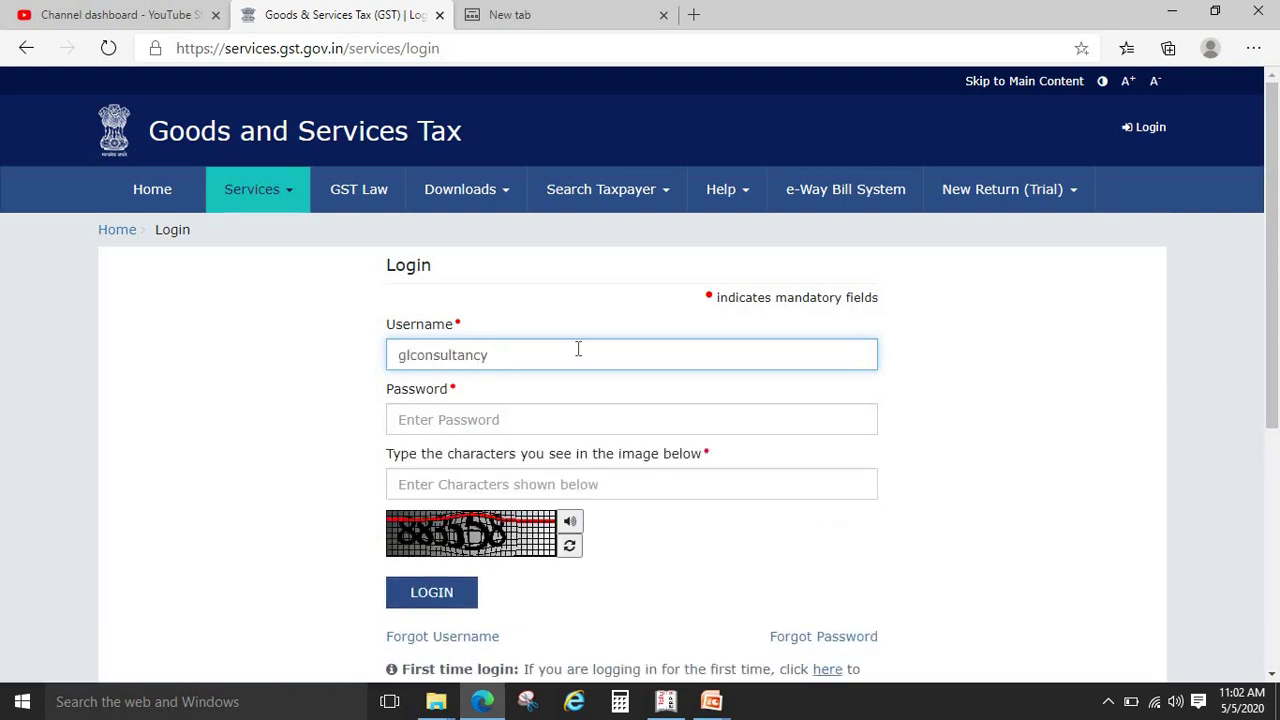
key(Tab)
text(•)
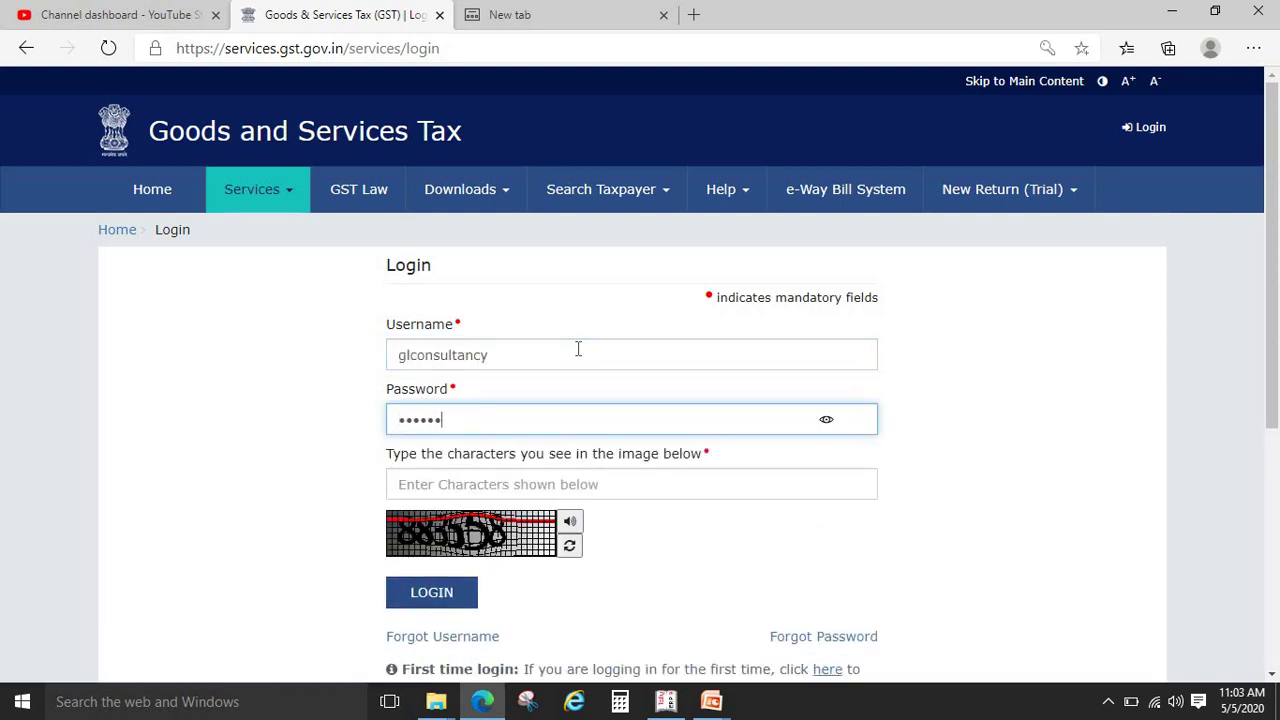
key(Tab)
text(8835)
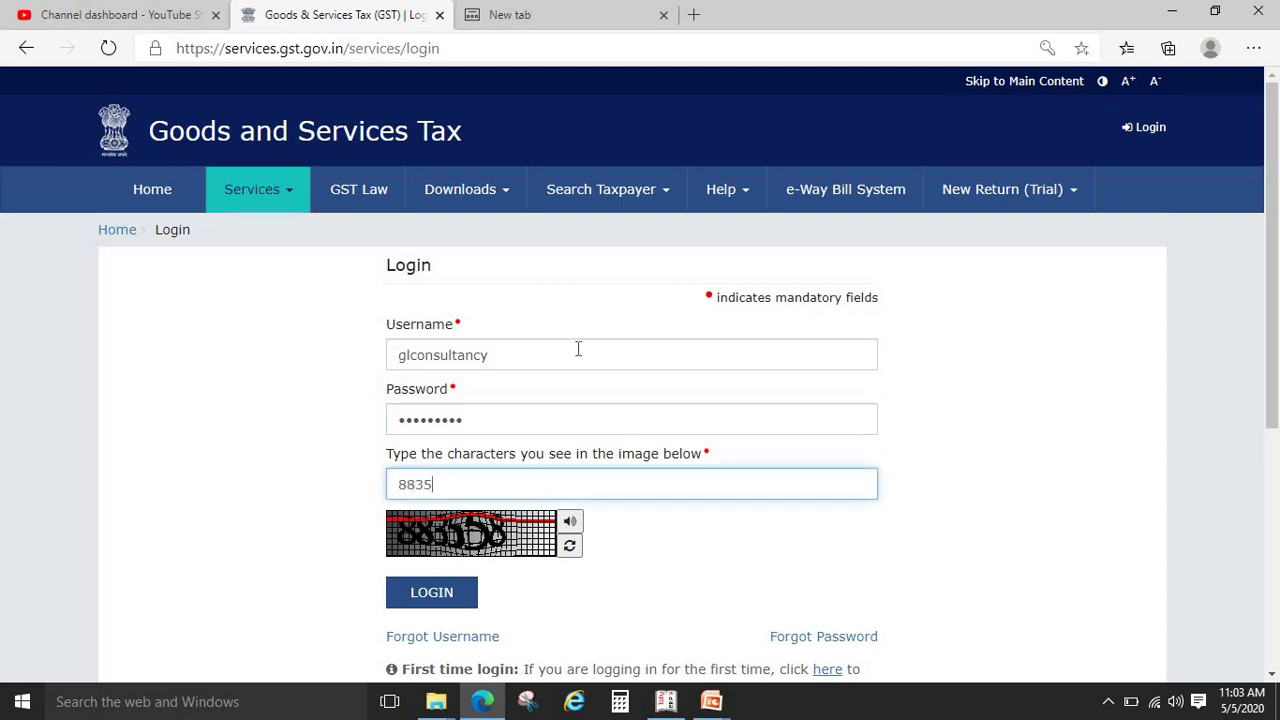
click(460, 590)
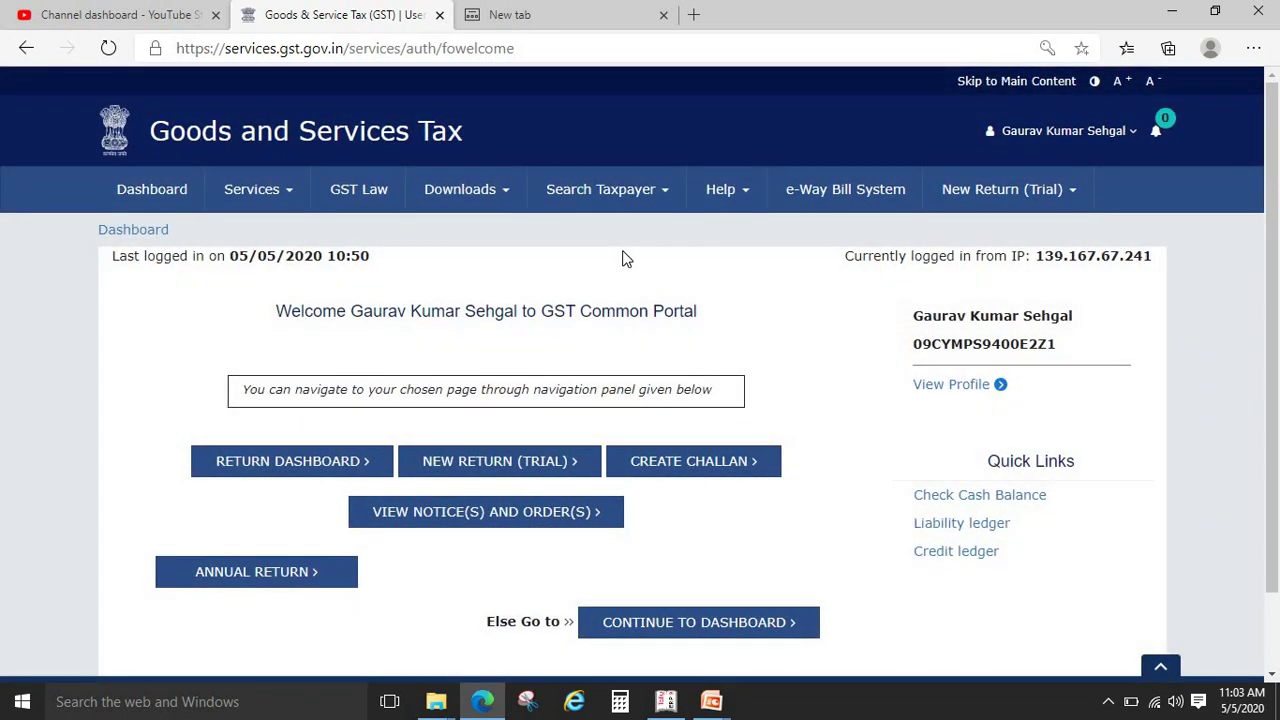
Browse the Services menu's Ledgers, Returns and Payments, then open Payments > Challan History
click(290, 200)
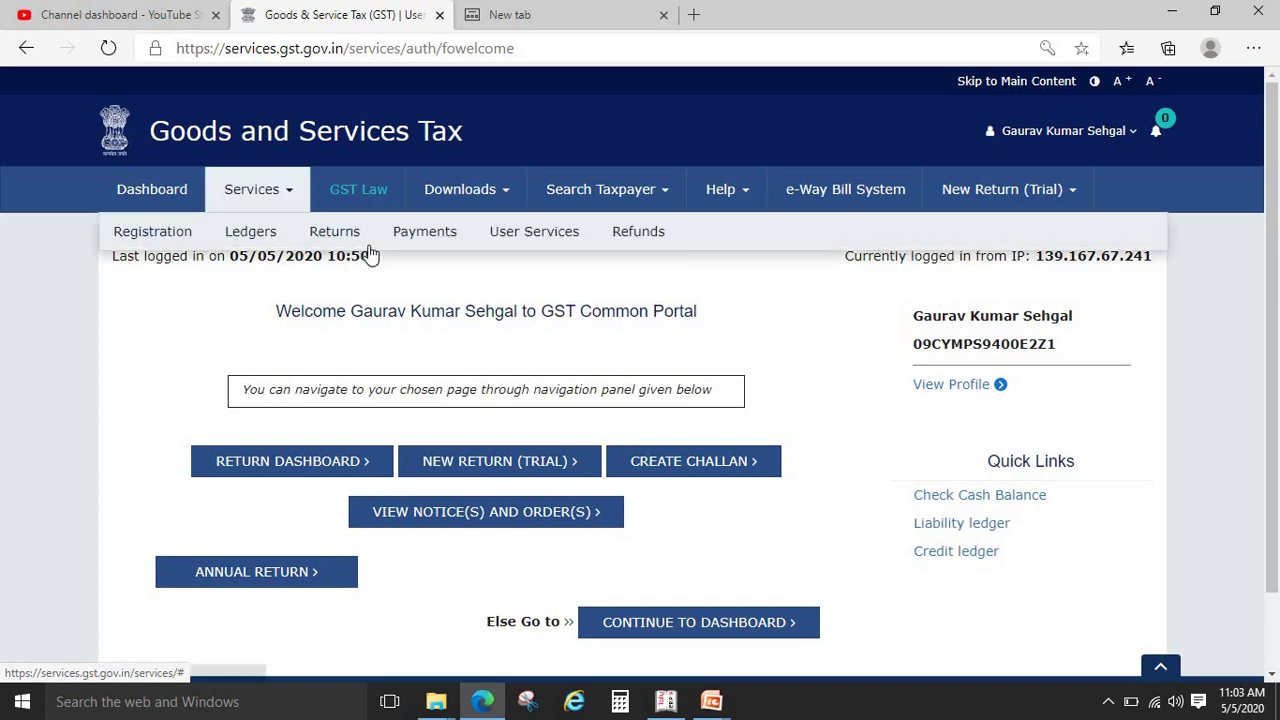
click(170, 385)
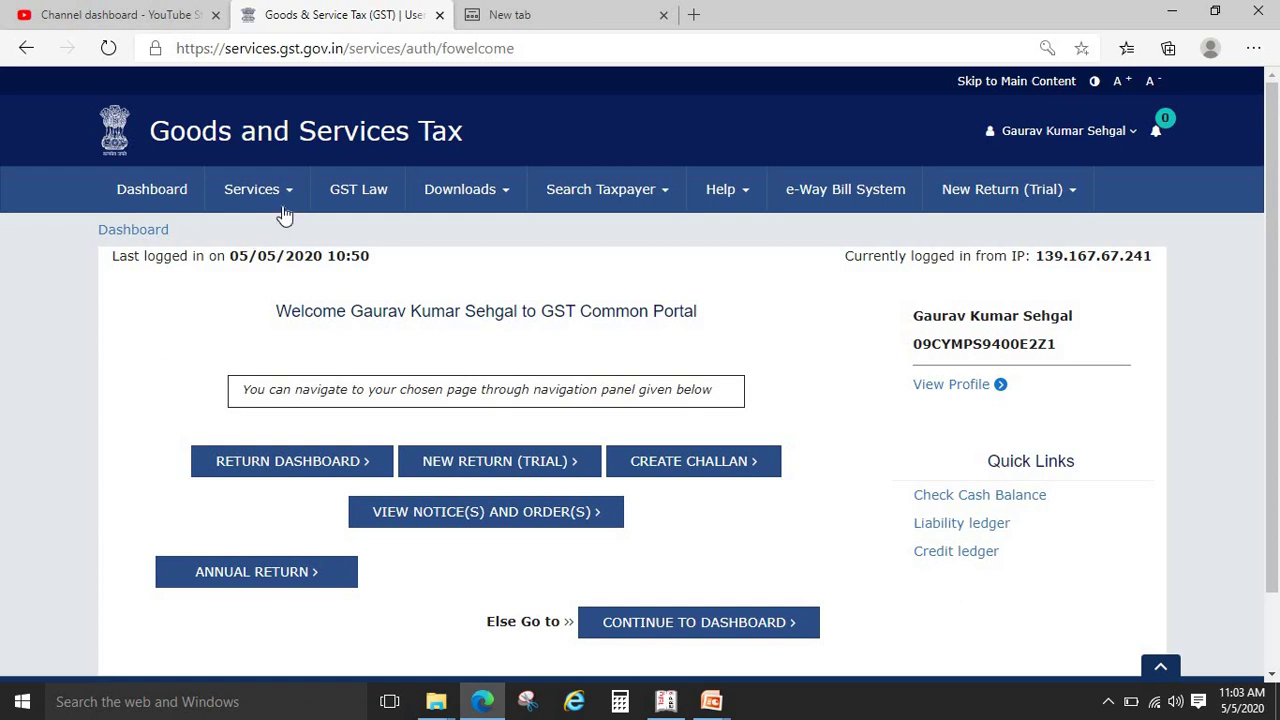
click(286, 210)
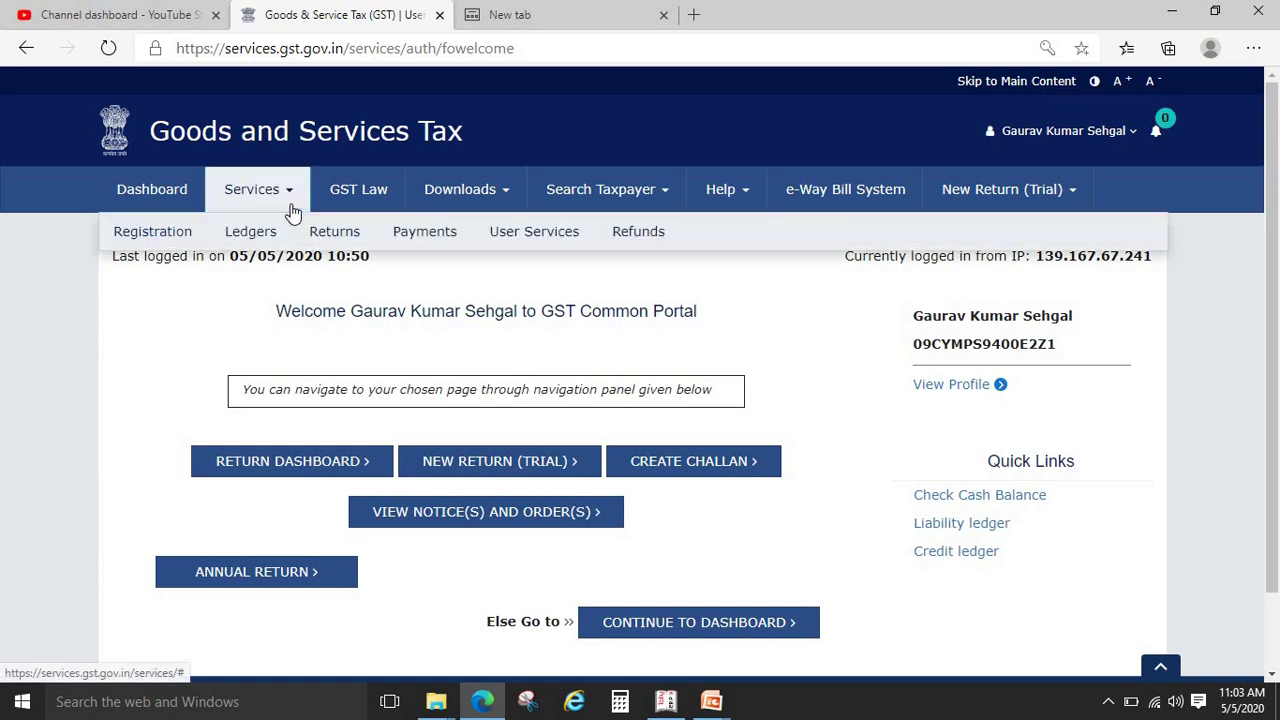
mouse_move(250, 233)
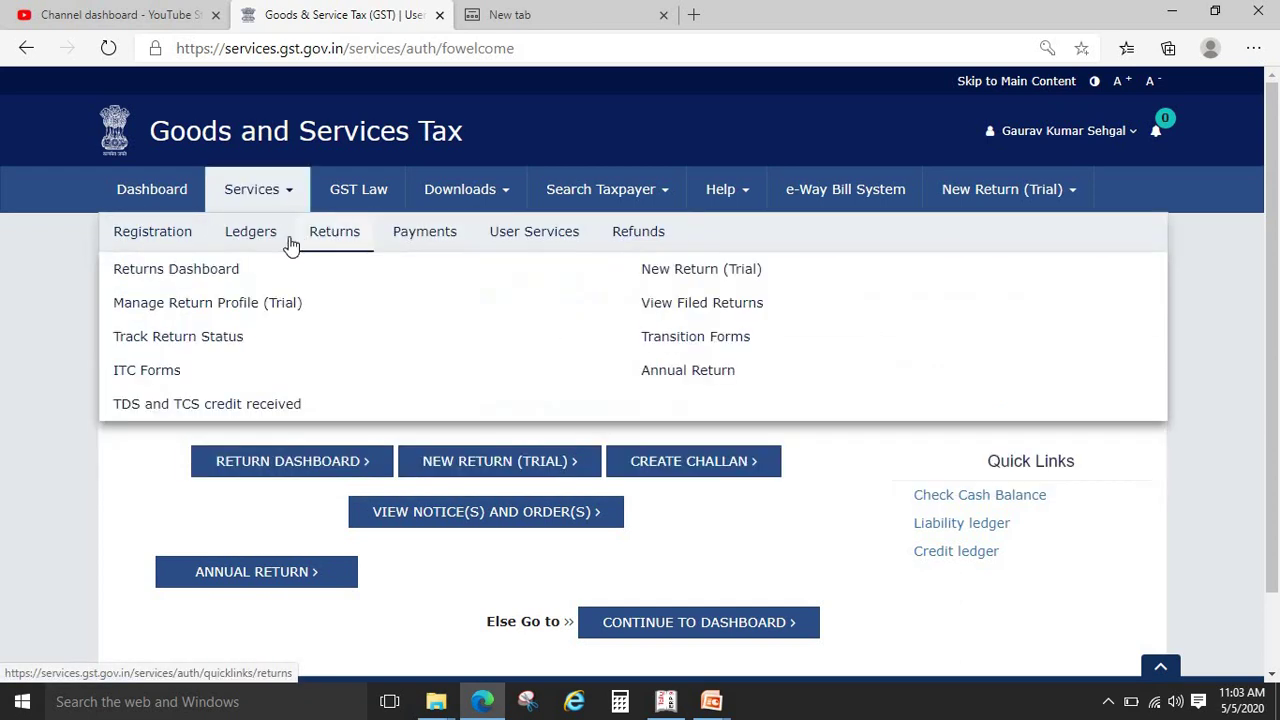
mouse_move(163, 233)
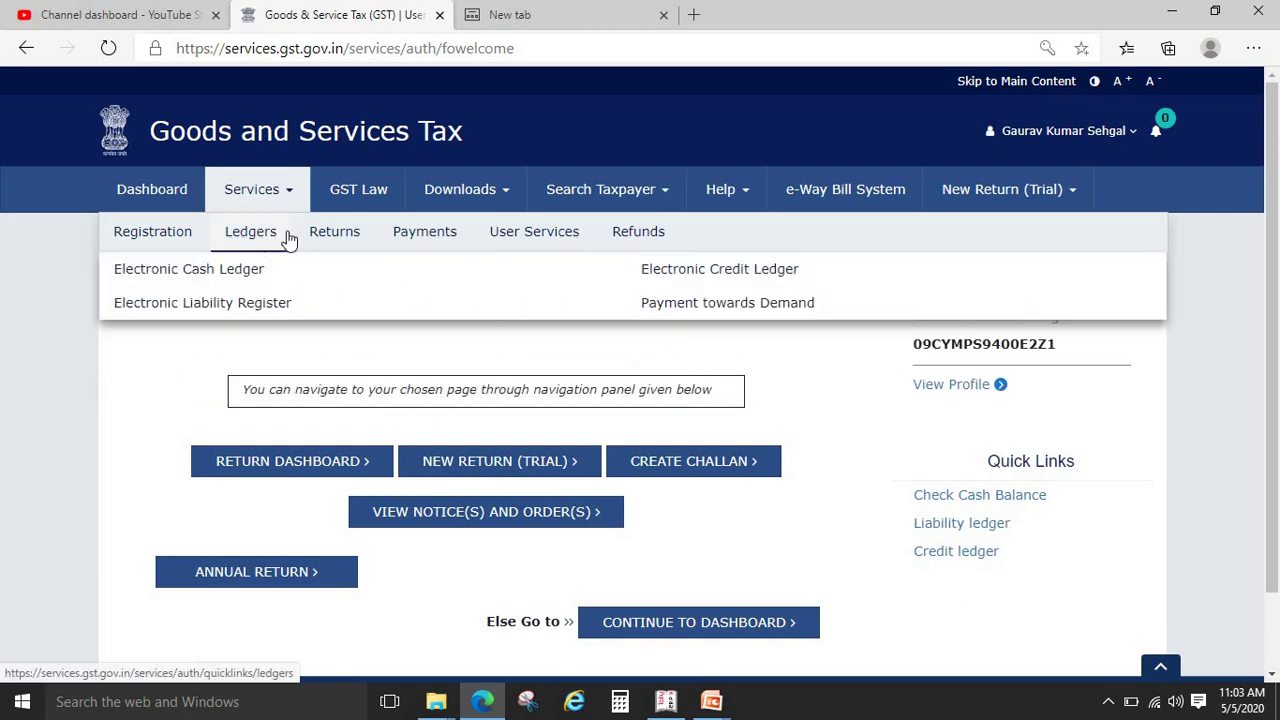
mouse_move(324, 250)
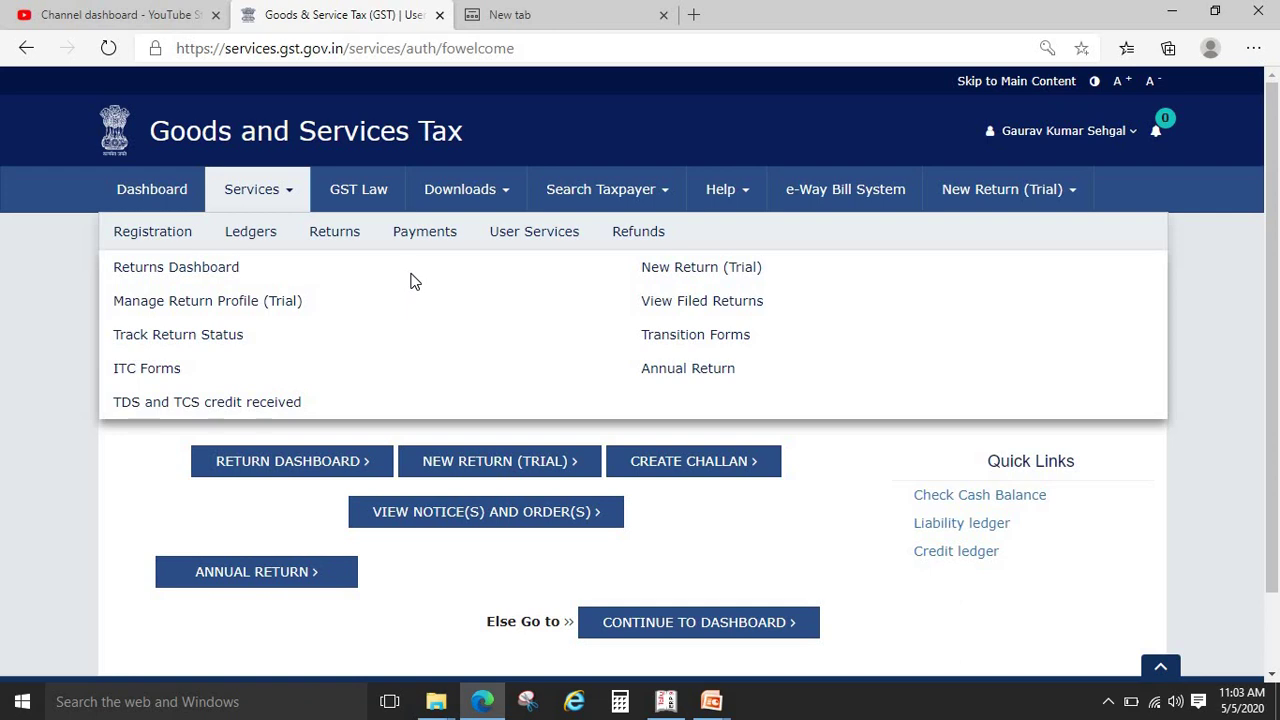
mouse_move(431, 246)
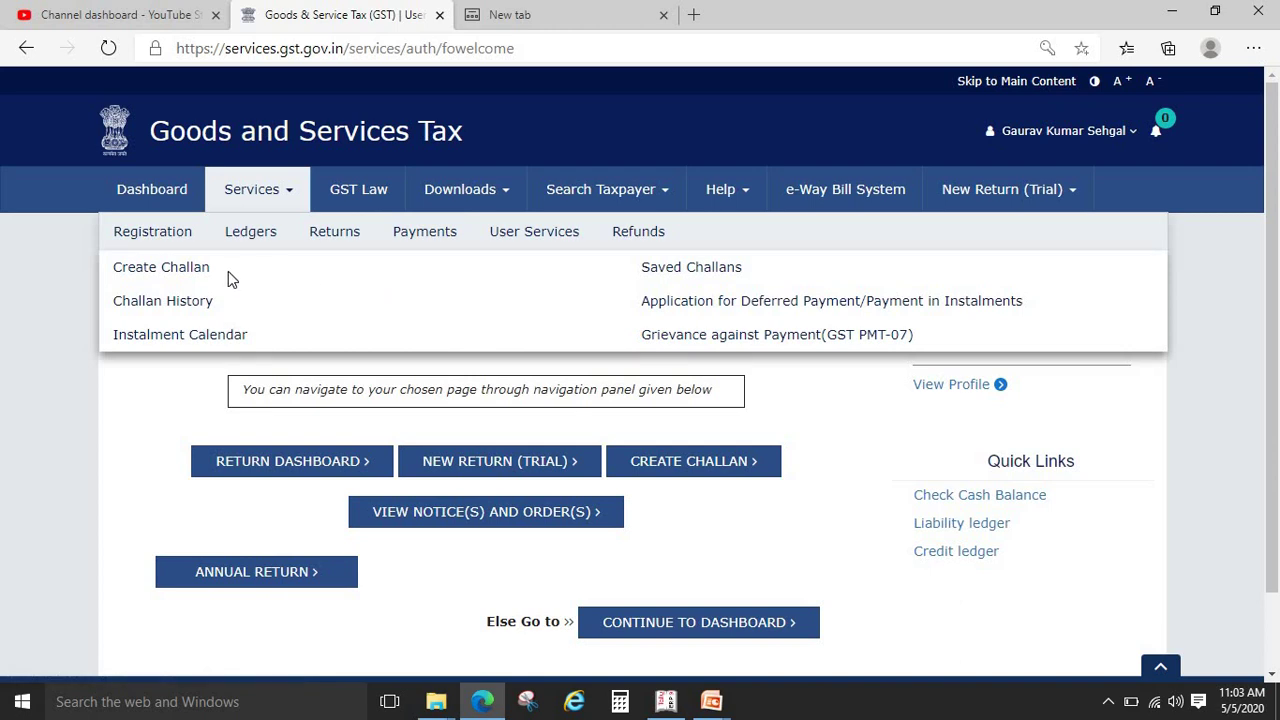
click(160, 301)
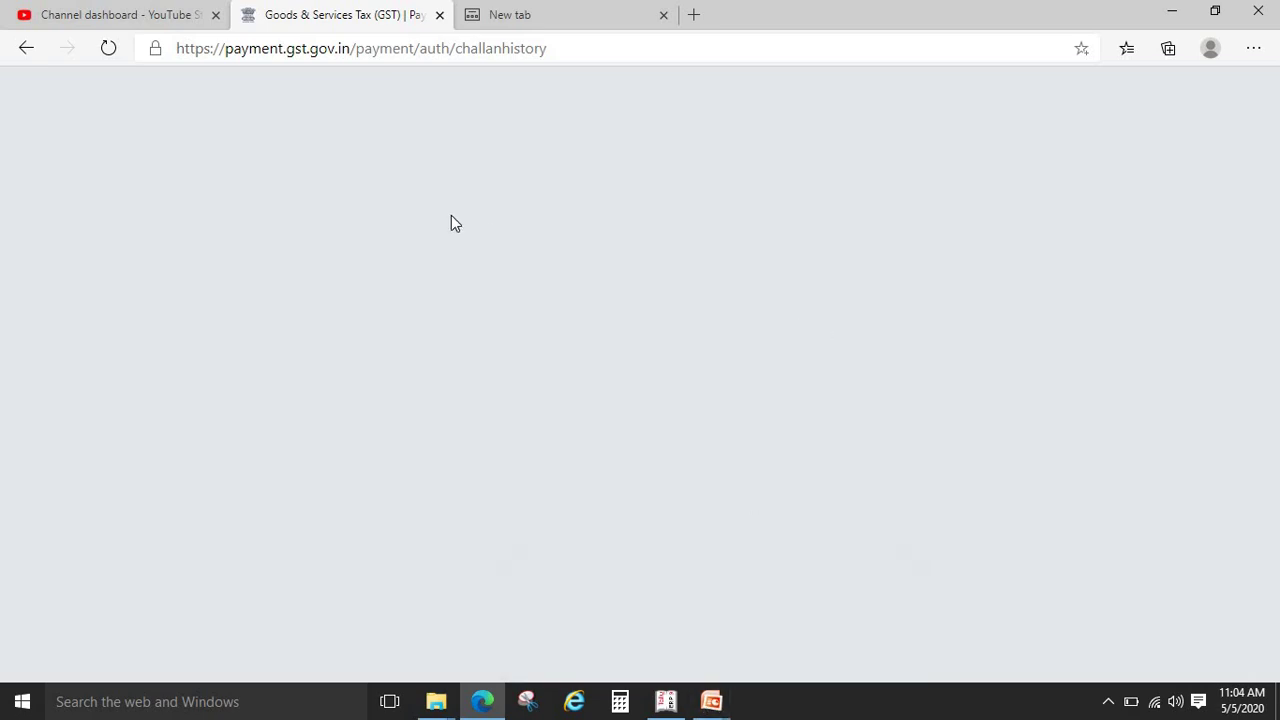
Reload the stalled page, return to gst.gov.in and open the Challan History page
click(111, 47)
click(325, 48)
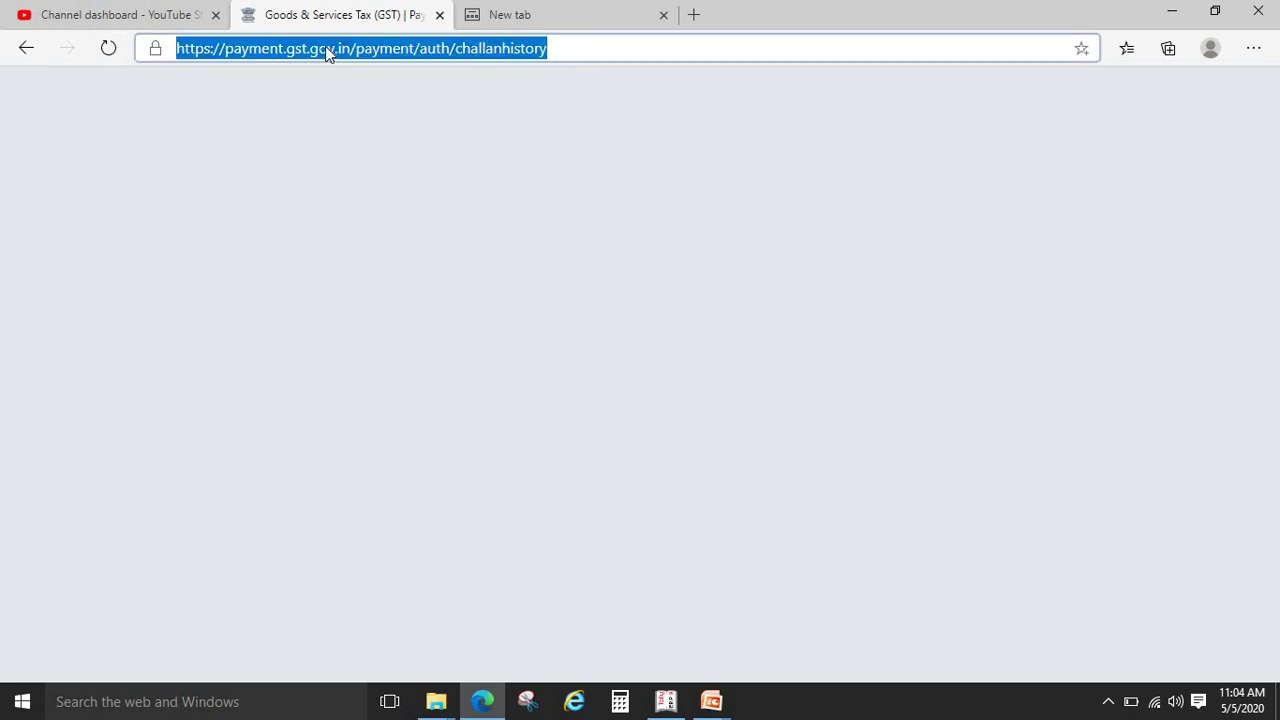
text(gst)
key(Return)
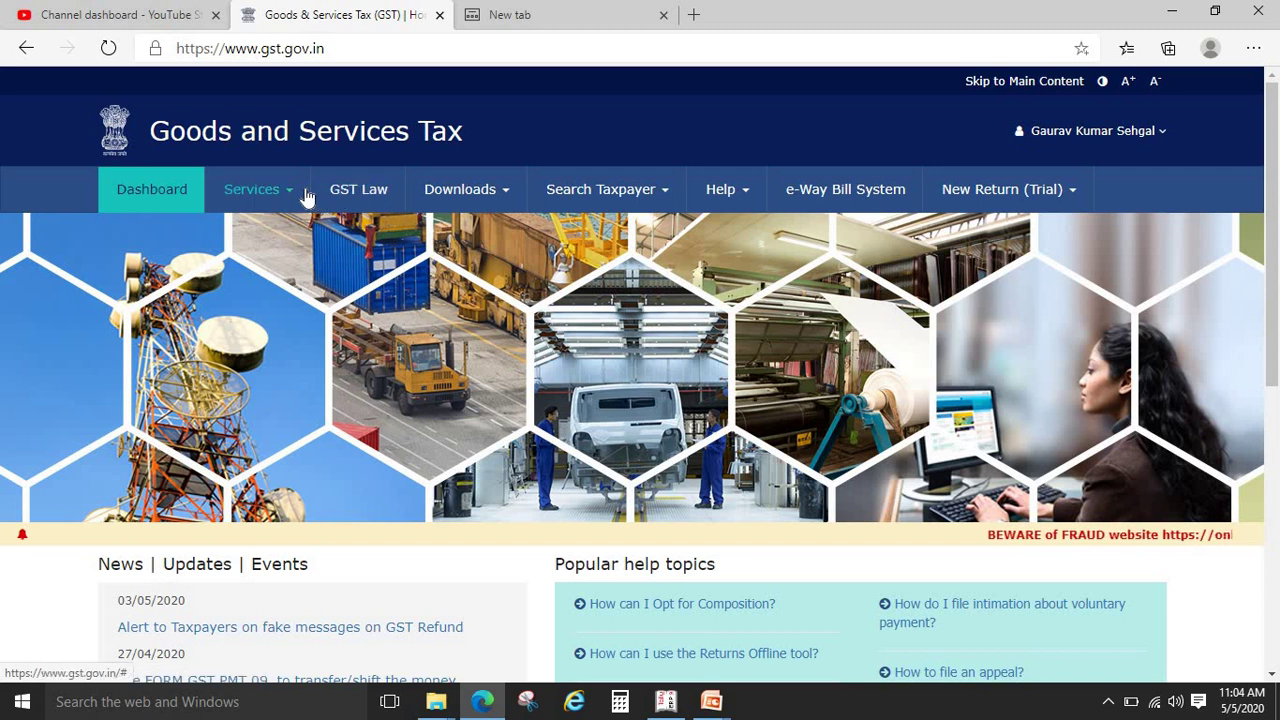
mouse_move(307, 197)
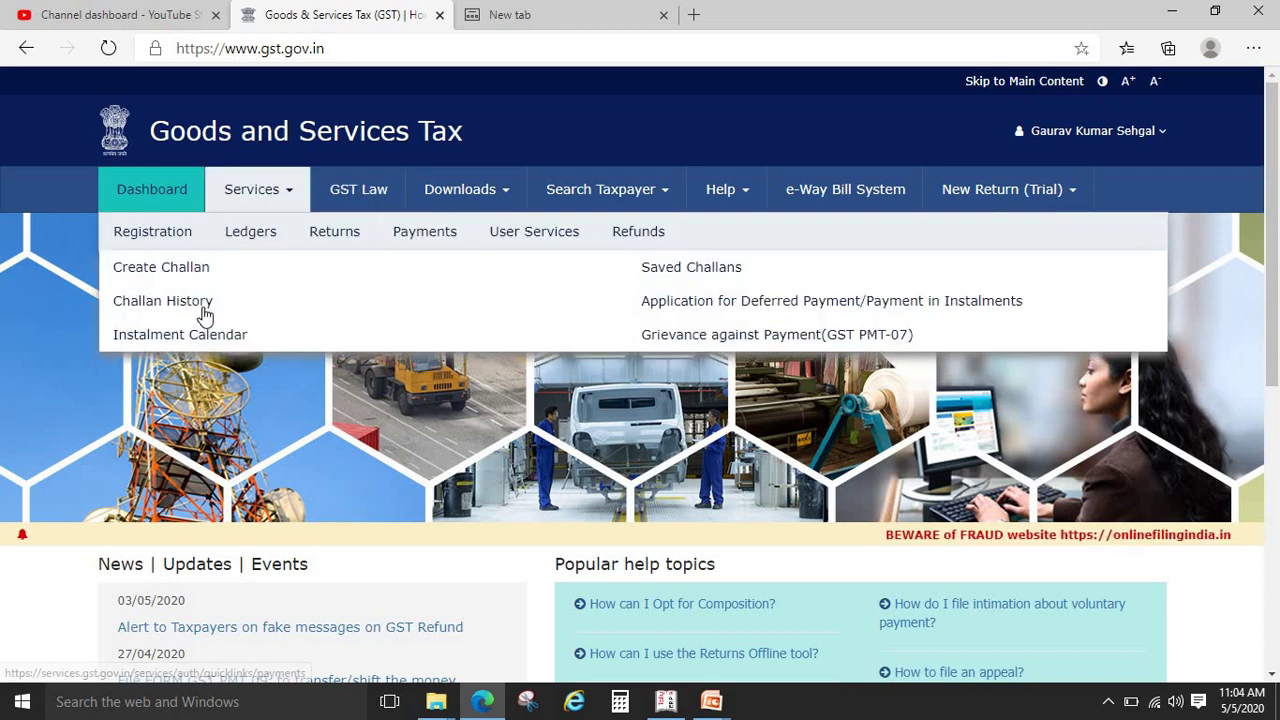
click(194, 303)
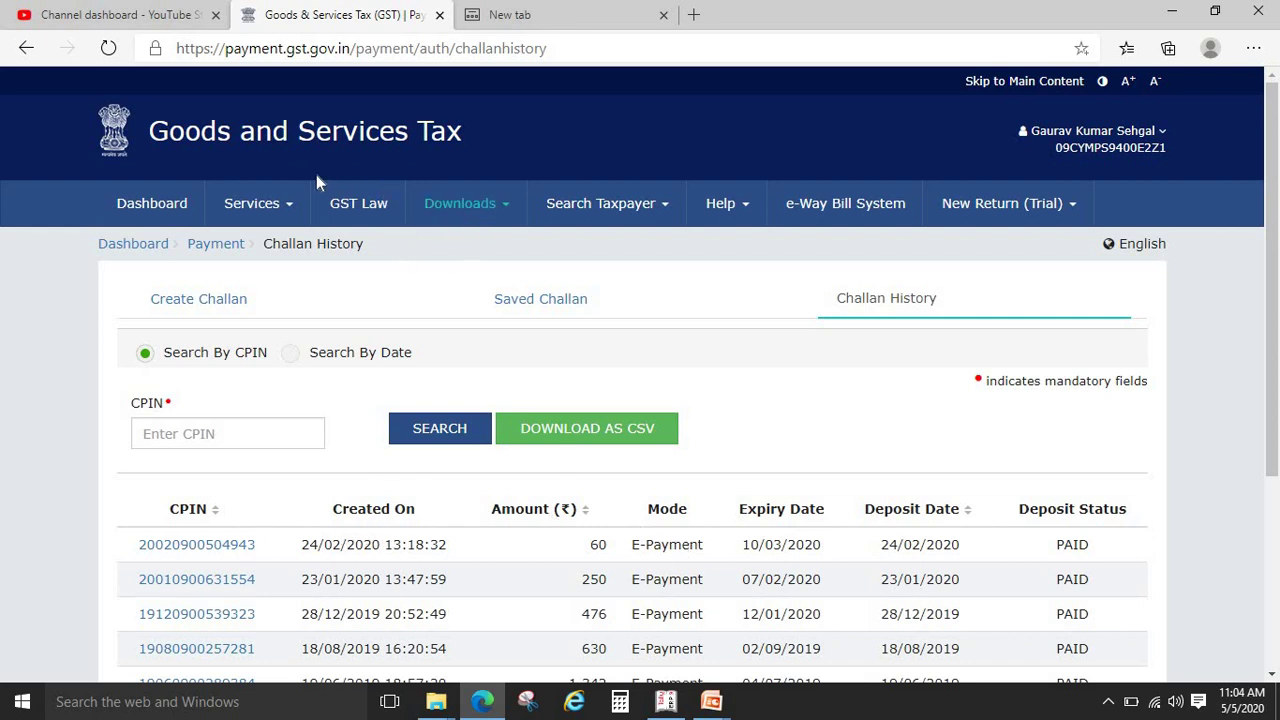
Open Services > Payments > Create Challan to get the empty tax liability form
mouse_move(290, 208)
mouse_move(423, 249)
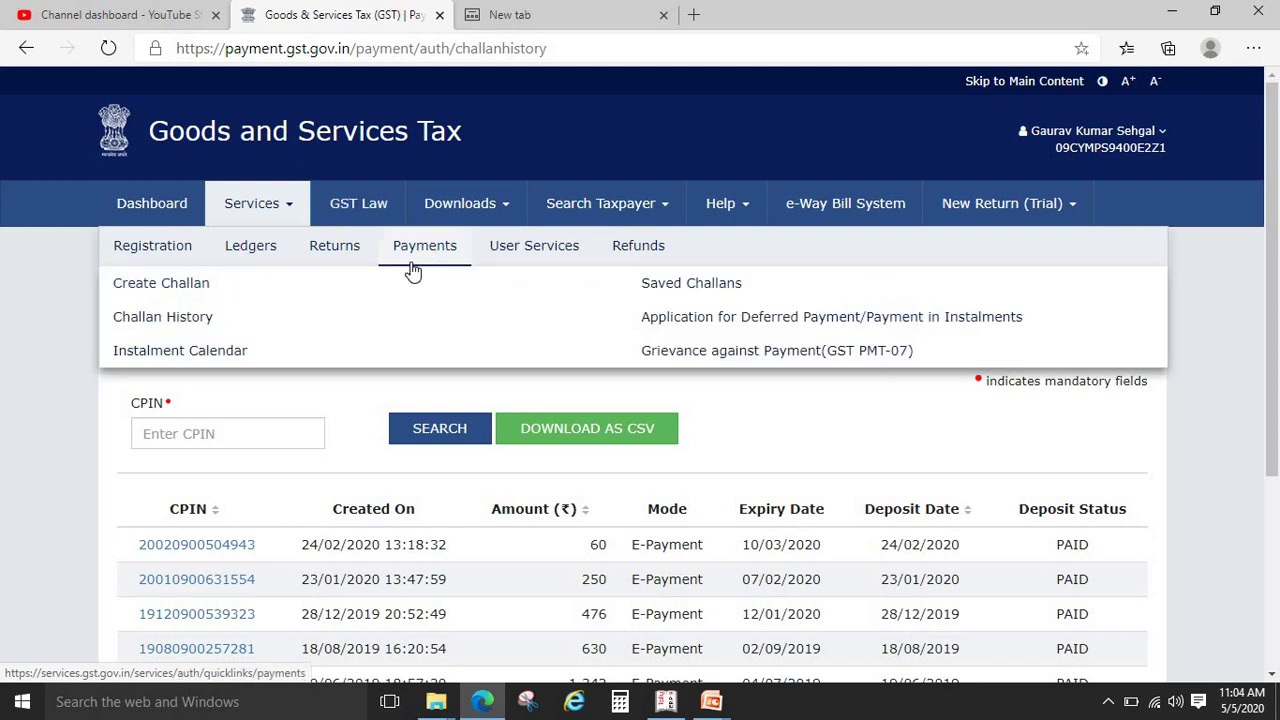
click(186, 284)
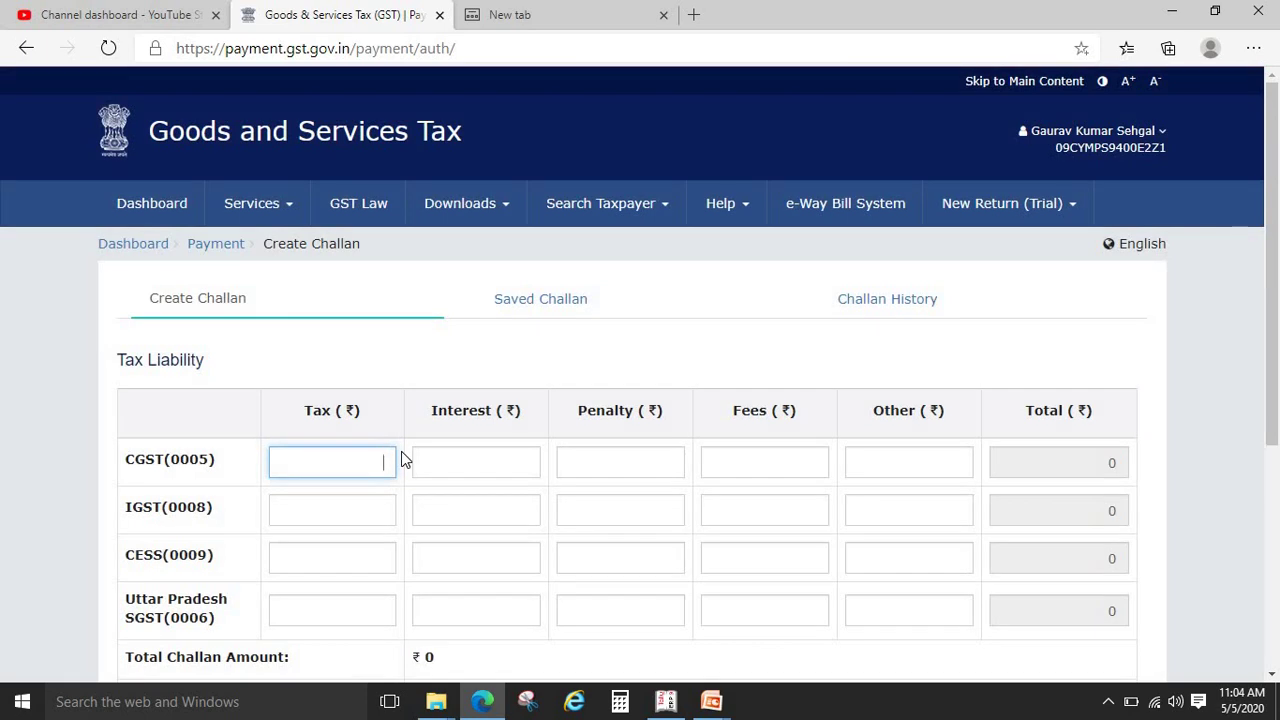
Enter CGST 2, IGST 5 and Uttar Pradesh SGST 2, choose E-Payment, and generate the ₹9 challan
text(5)
click(366, 511)
text(5)
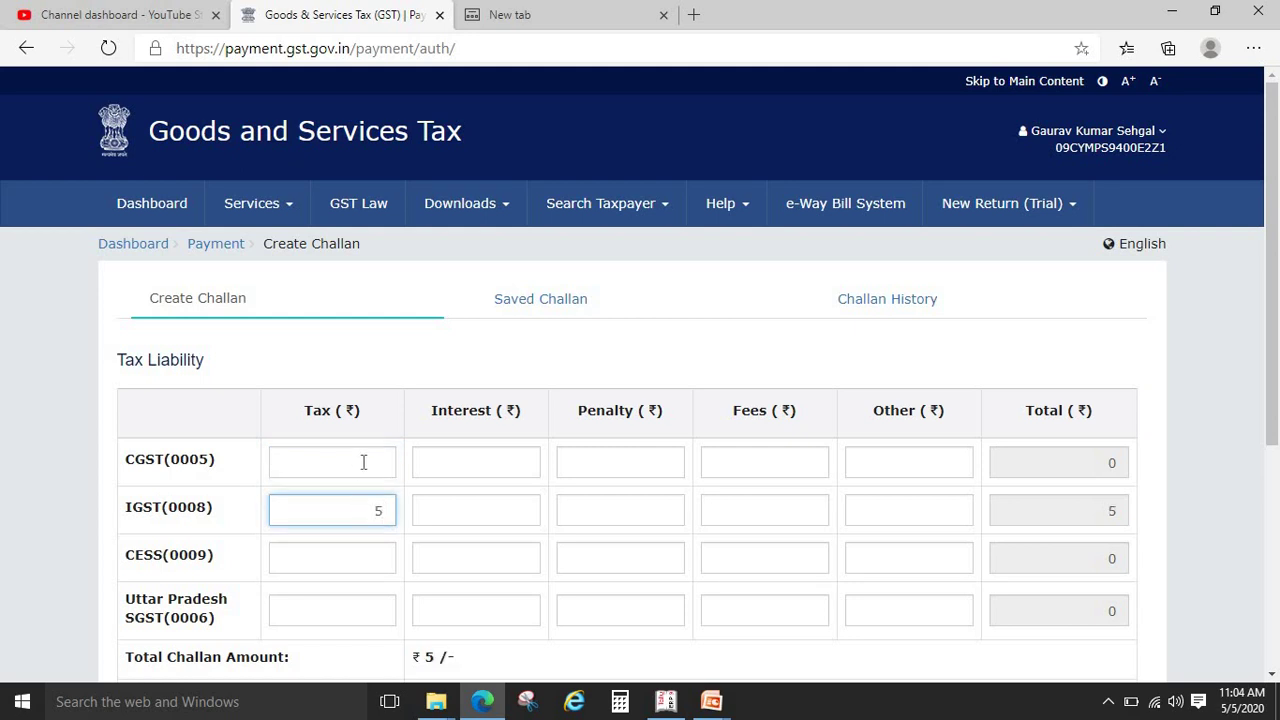
click(363, 462)
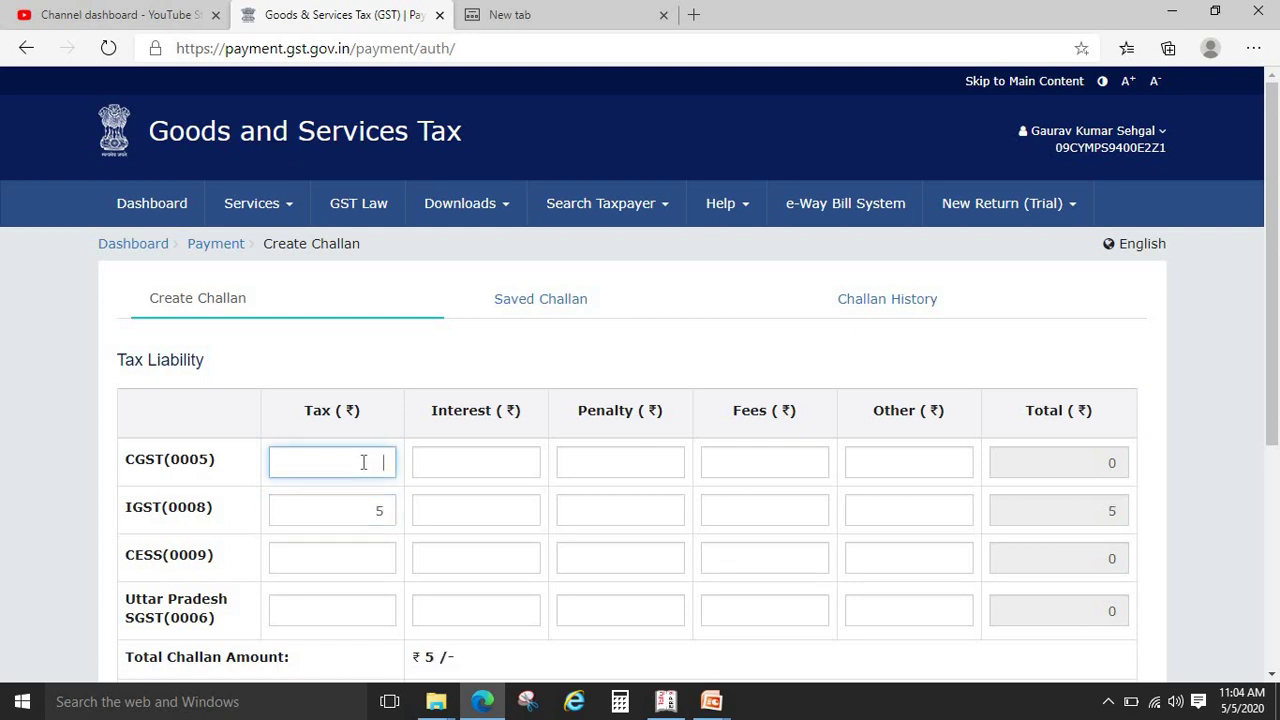
click(382, 610)
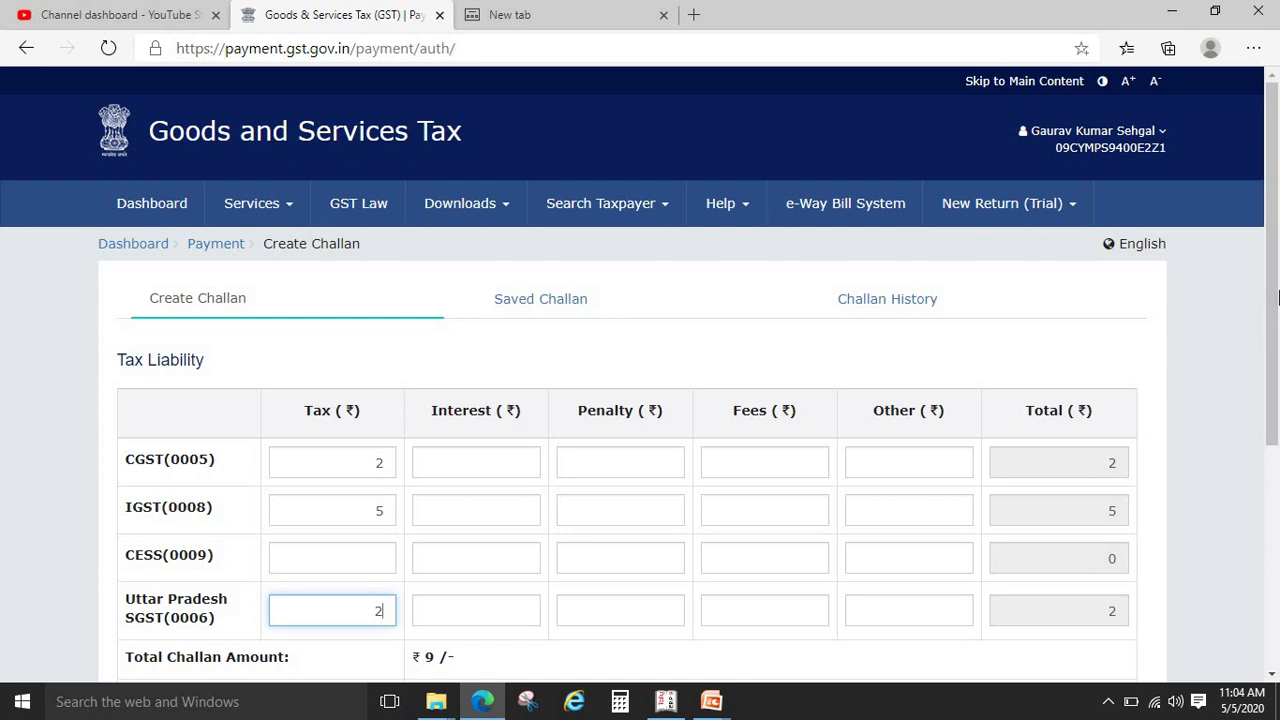
scroll(1275, 380, down, 1)
scroll(1275, 380, down, 2)
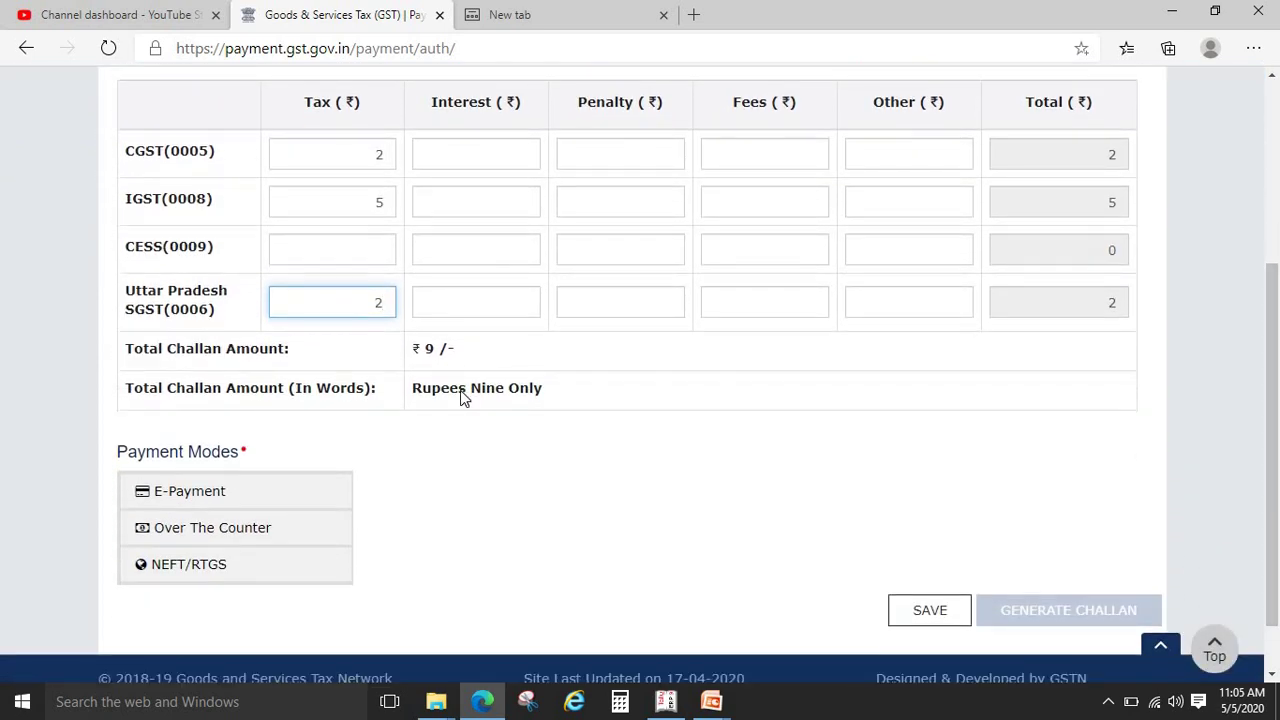
click(292, 491)
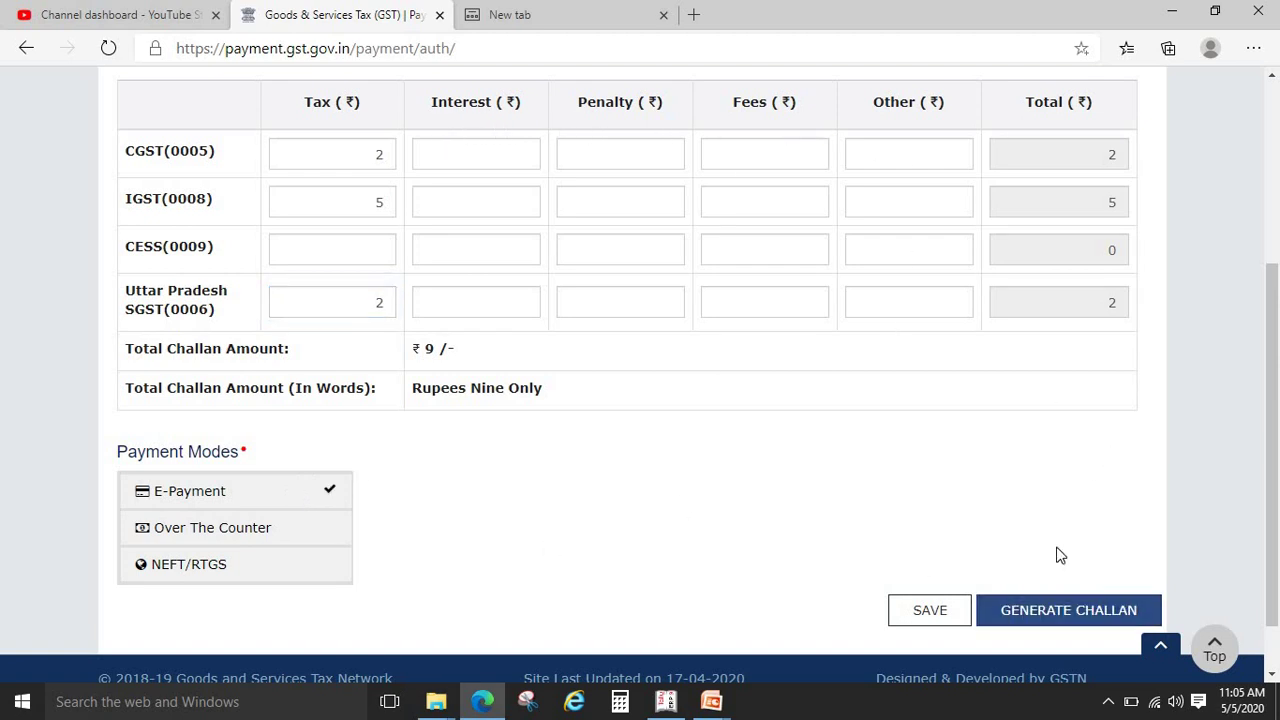
click(1044, 613)
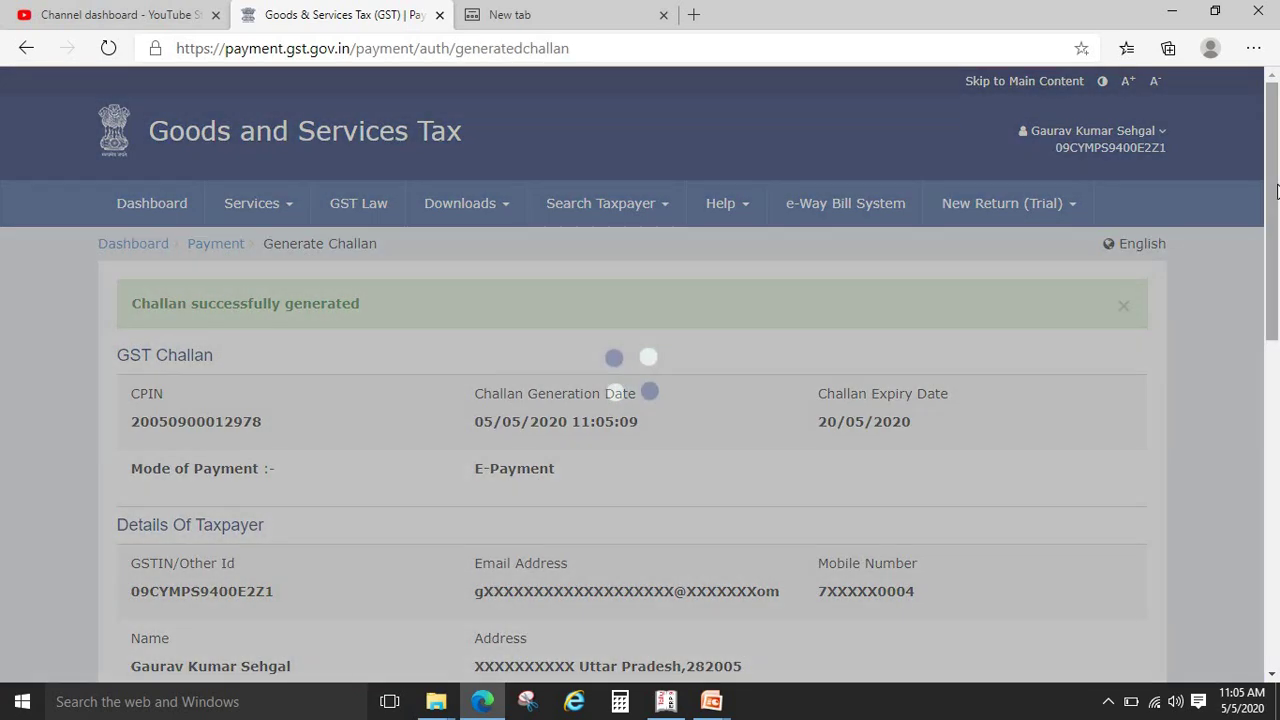
Pay by Net Banking with Bank of India, accepting the terms and conditions
drag(1262, 338, 1262, 363)
scroll(1262, 363, down, 6)
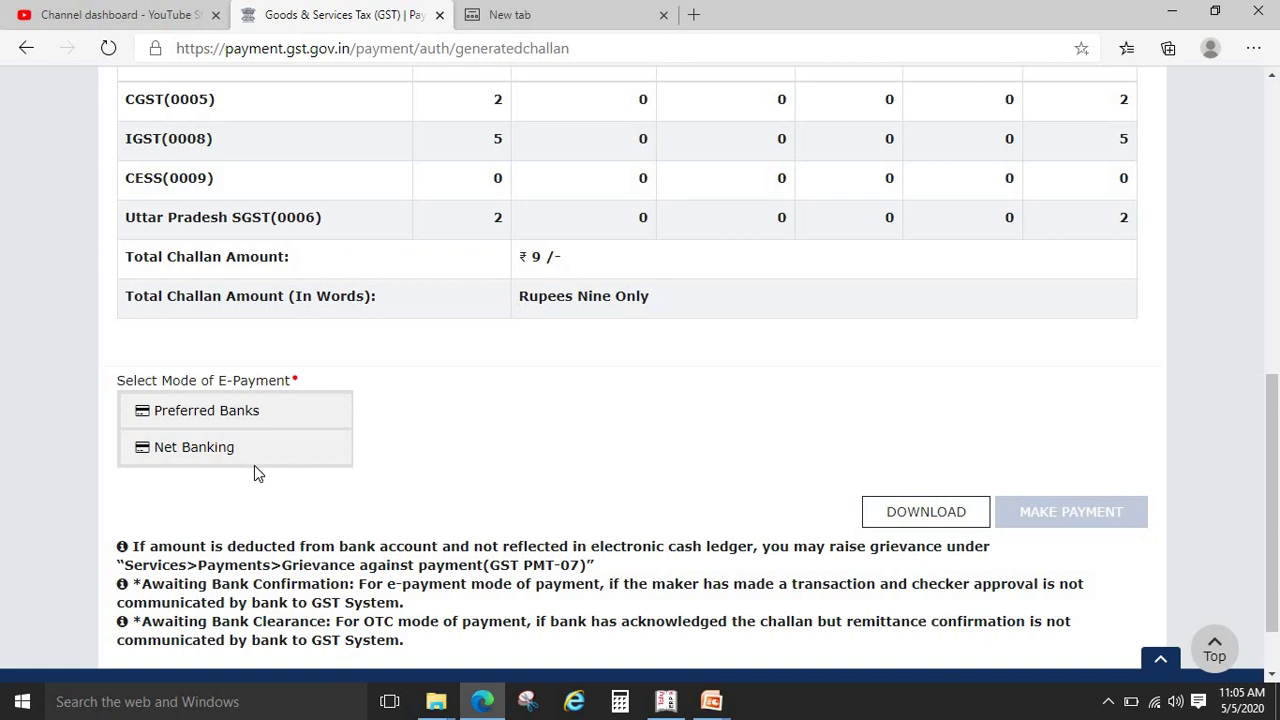
click(257, 459)
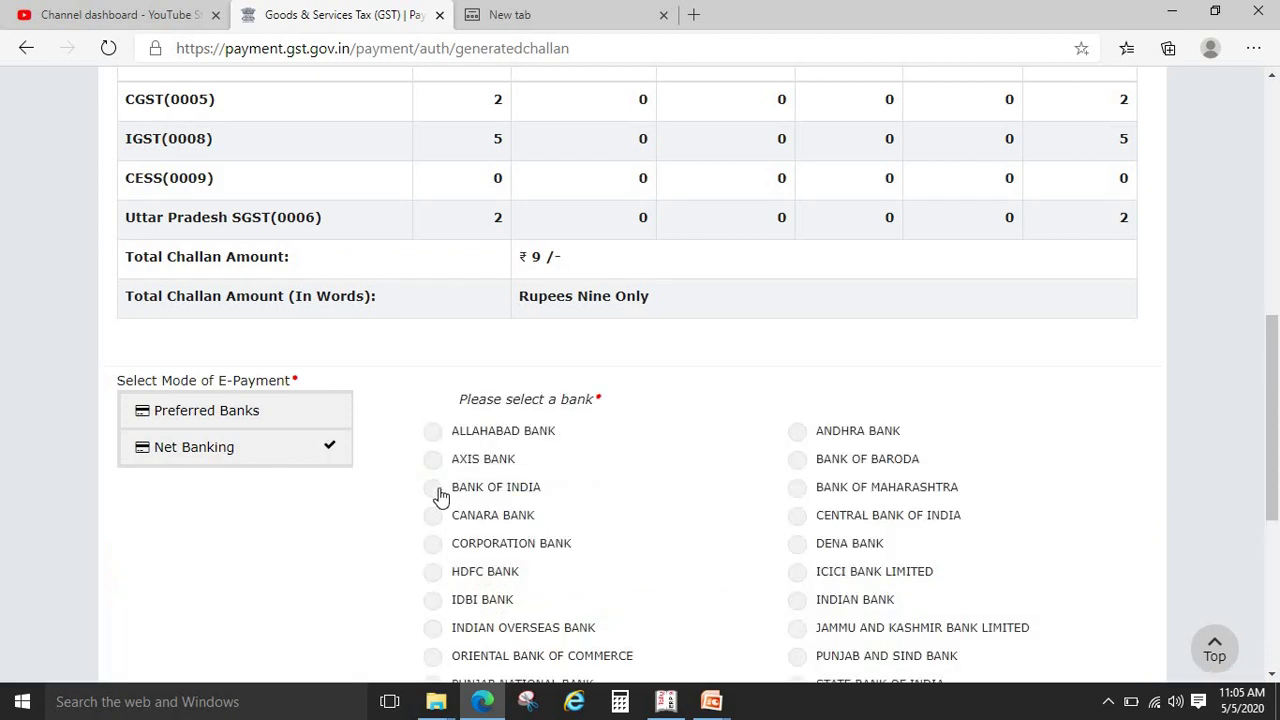
click(437, 490)
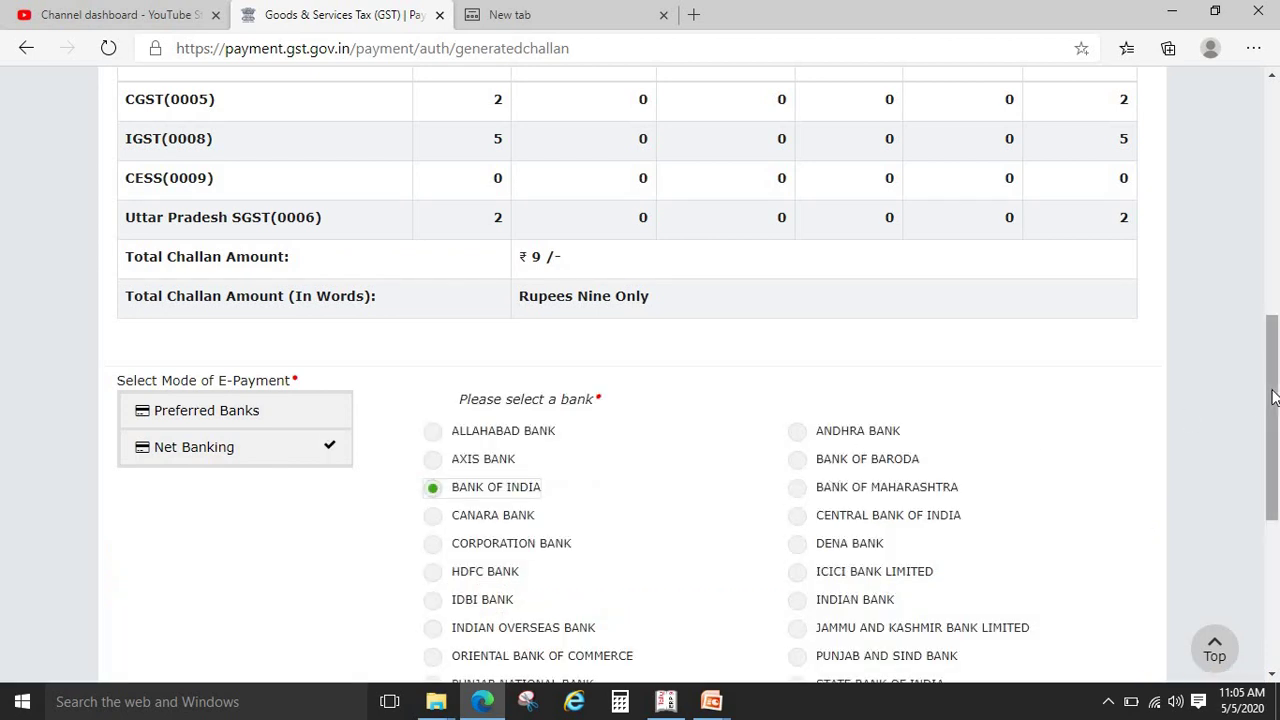
drag(1270, 400, 1258, 620)
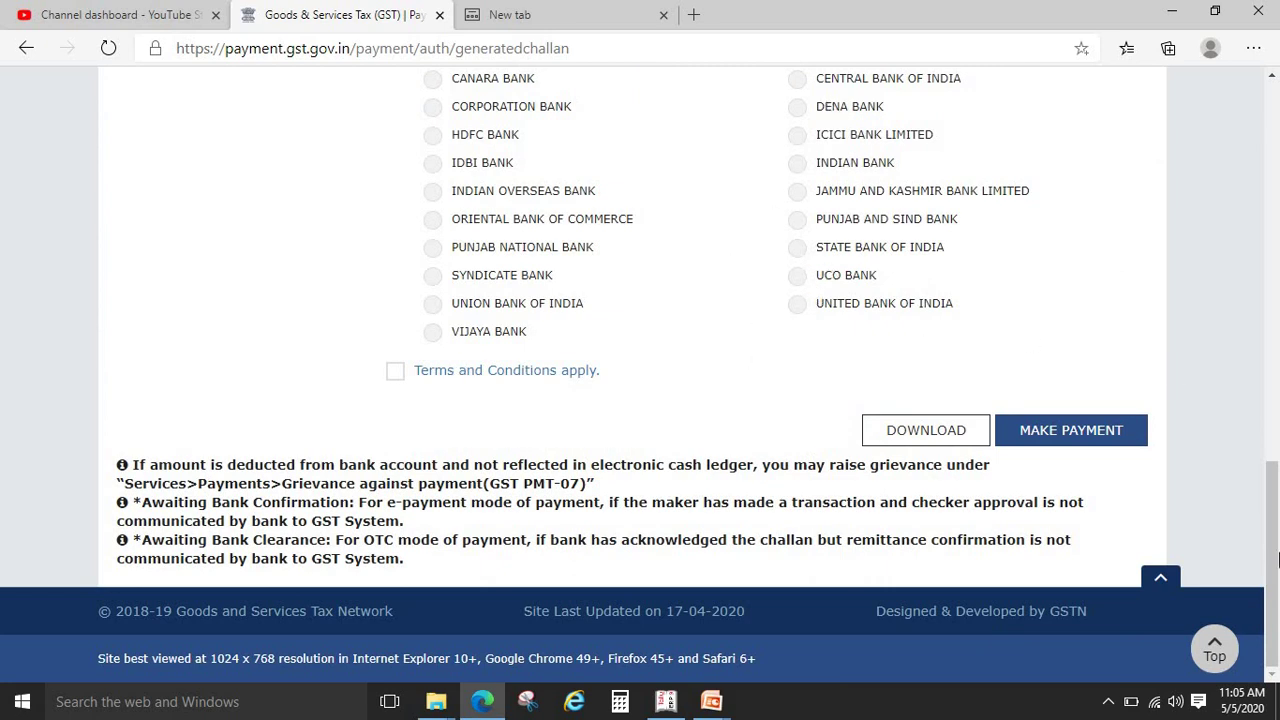
mouse_move(1276, 560)
mouse_down()
mouse_move(1275, 415)
mouse_move(1274, 556)
mouse_up()
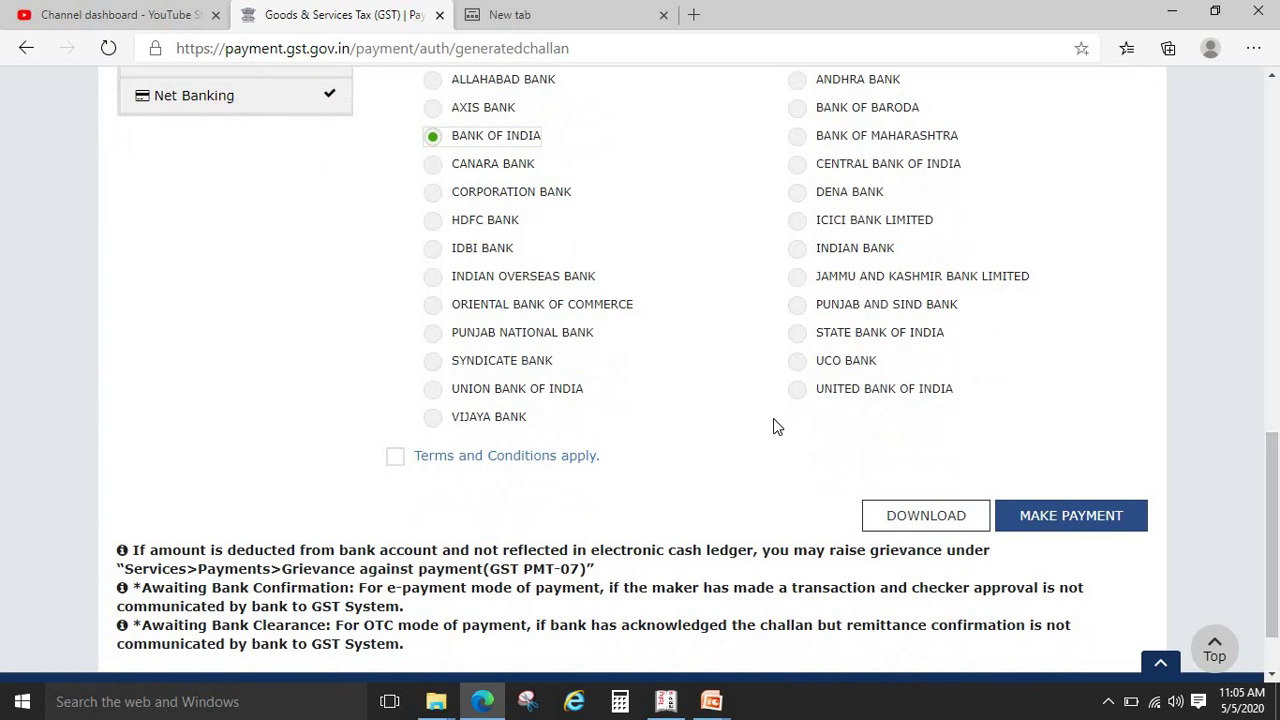
click(395, 457)
click(1033, 516)
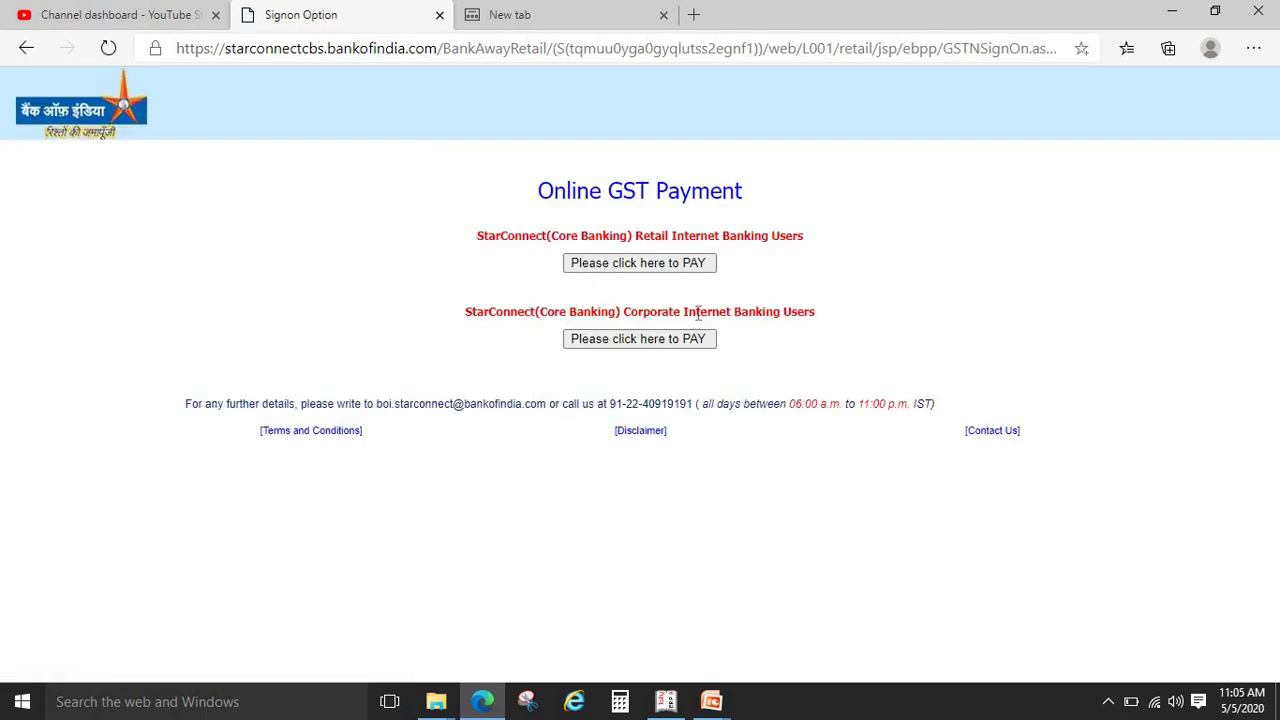
Continue as a retail user, log in, and add the payment remark 'gst payment'
click(656, 266)
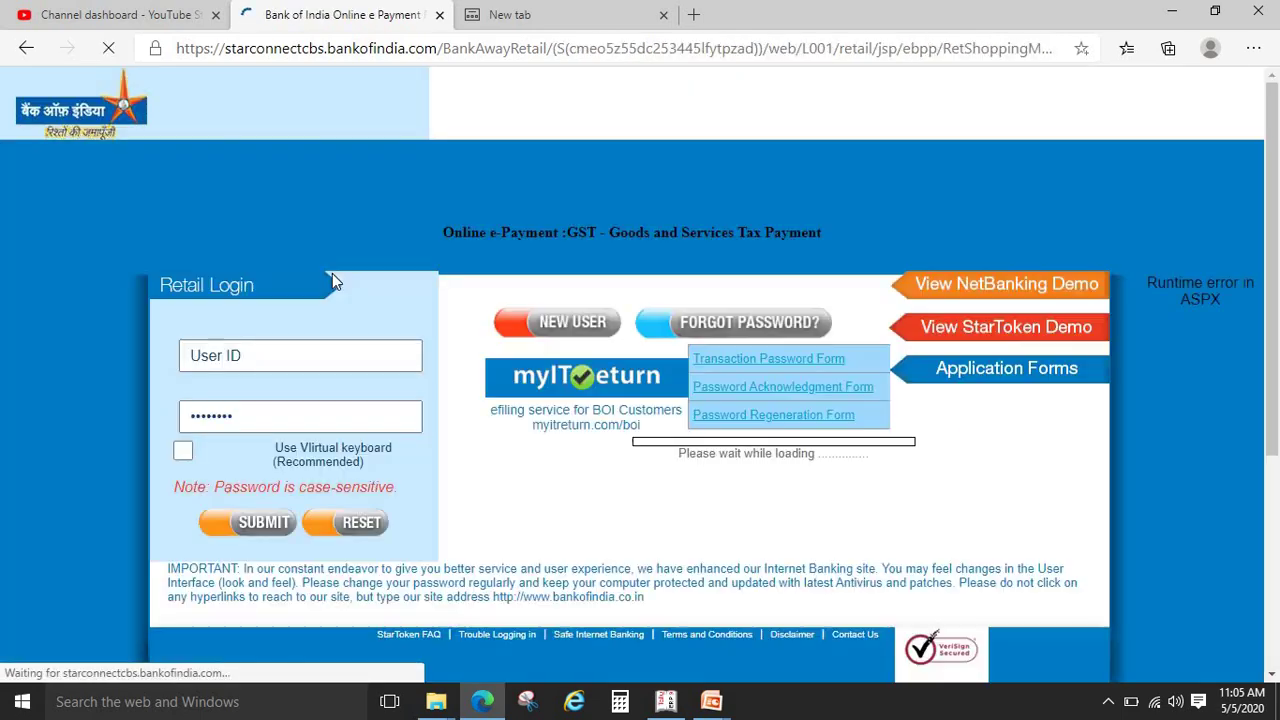
click(268, 362)
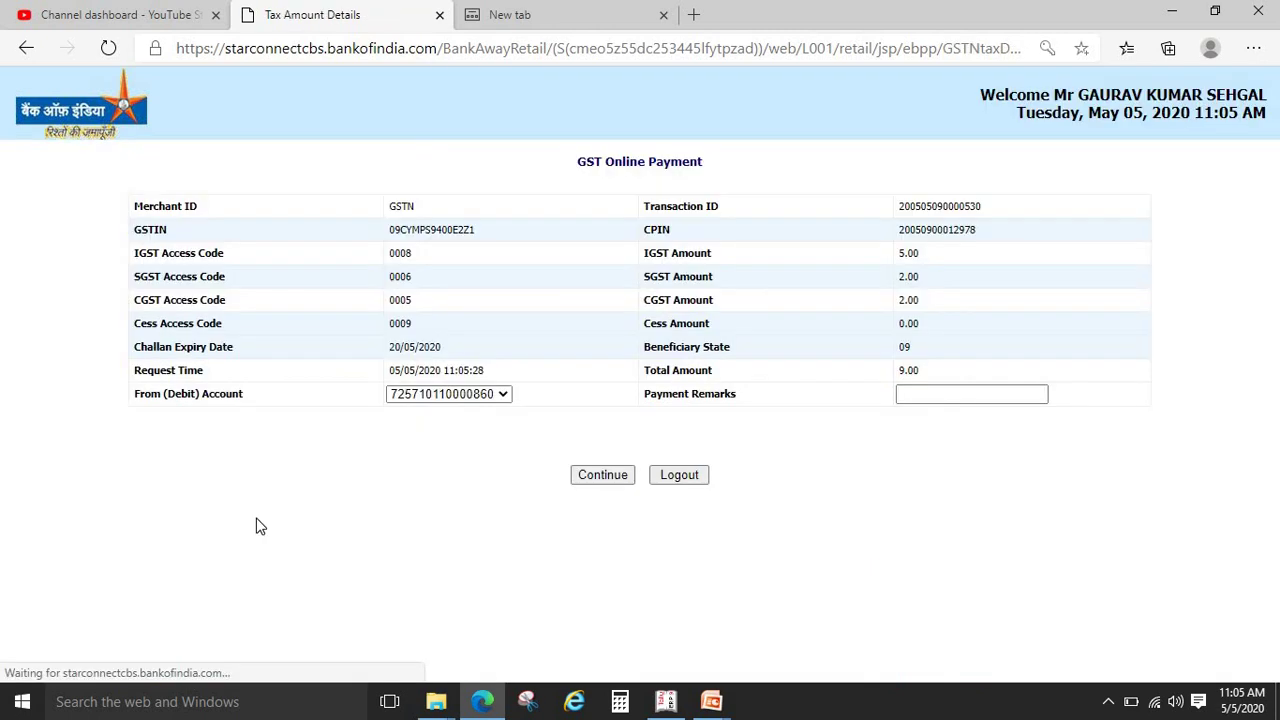
click(940, 397)
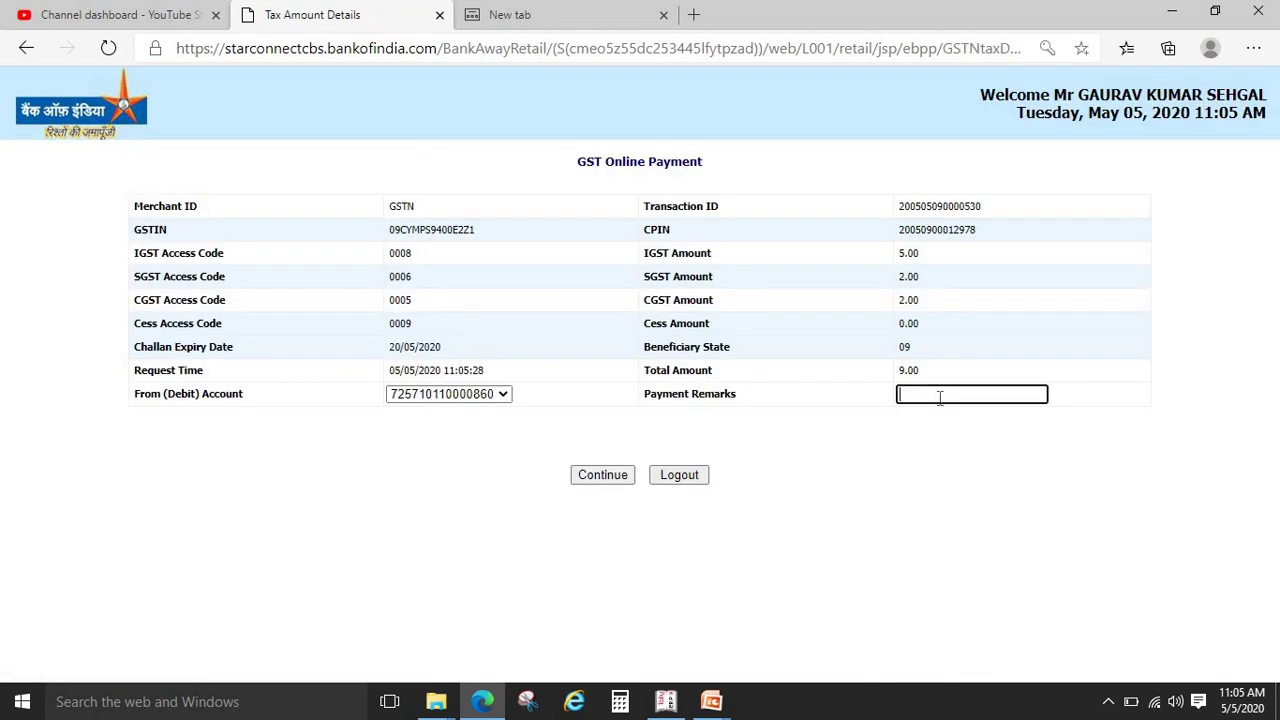
text(gst payment)
click(596, 480)
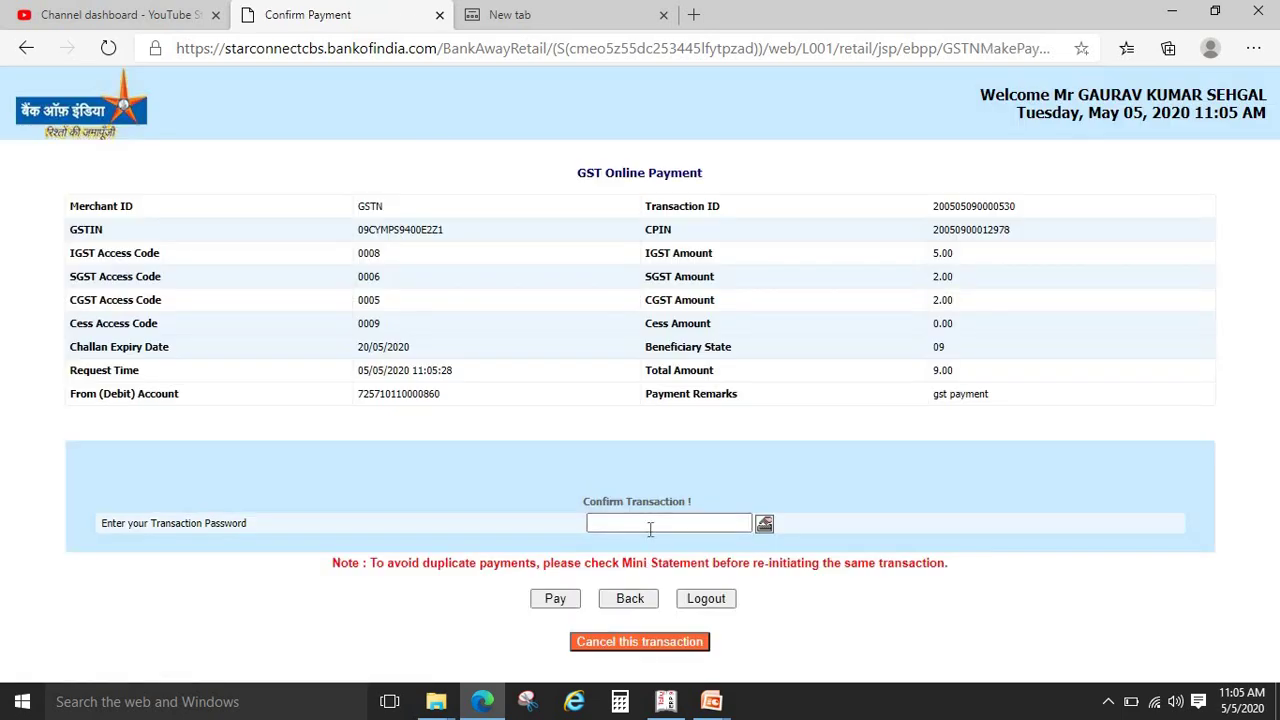
Enter the transaction password and pay the ₹9 GST amount
click(652, 524)
text(•)
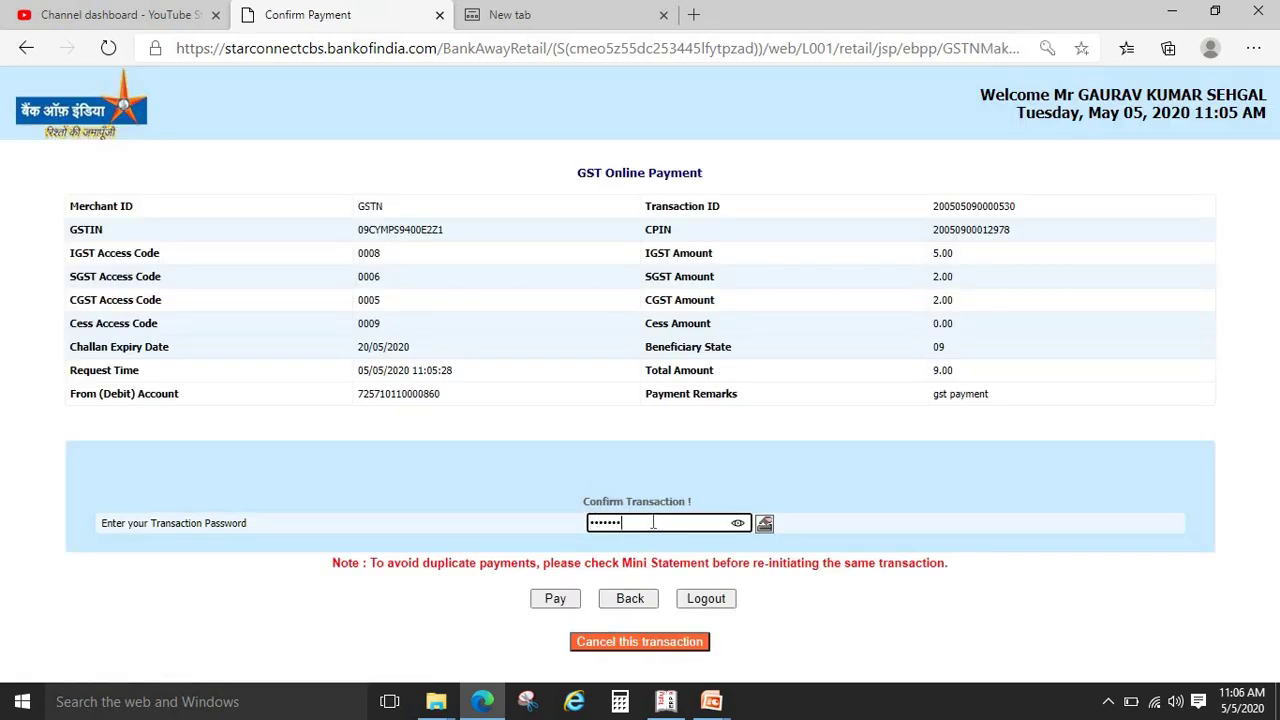
click(556, 599)
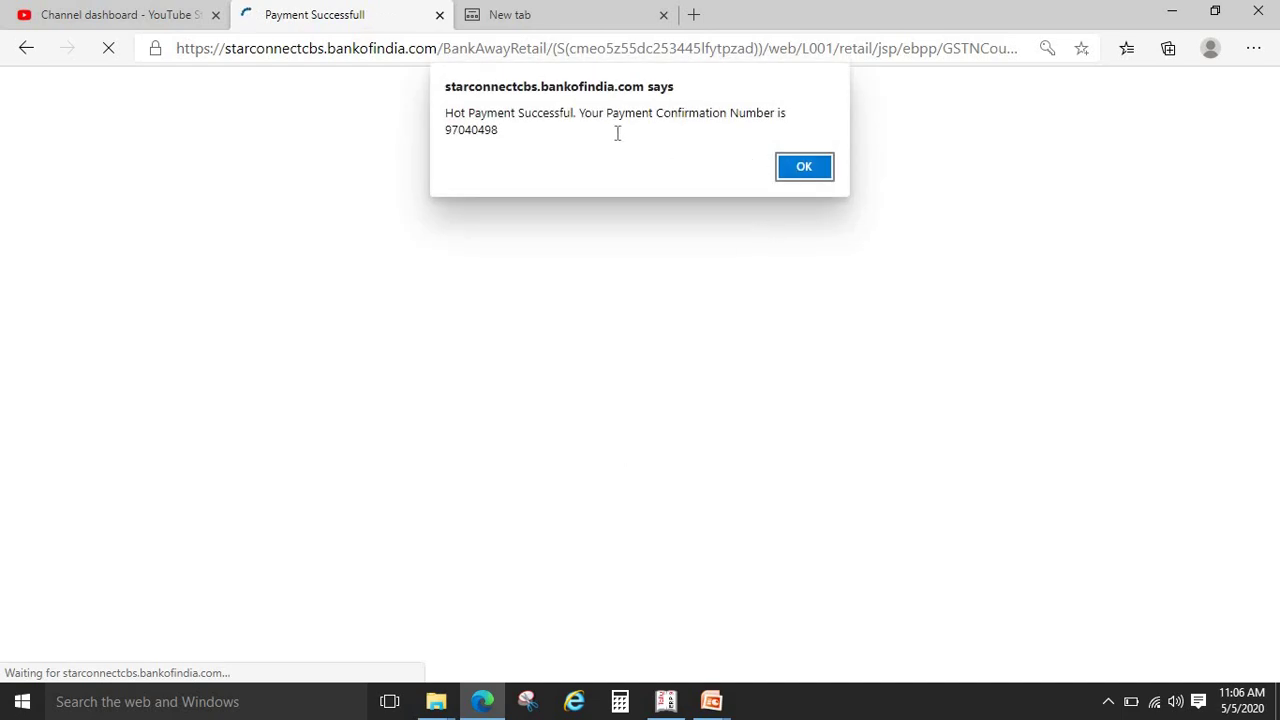
Dismiss the success alert and password prompt, return to GST, and download the ₹9 challan receipt PDF
click(806, 169)
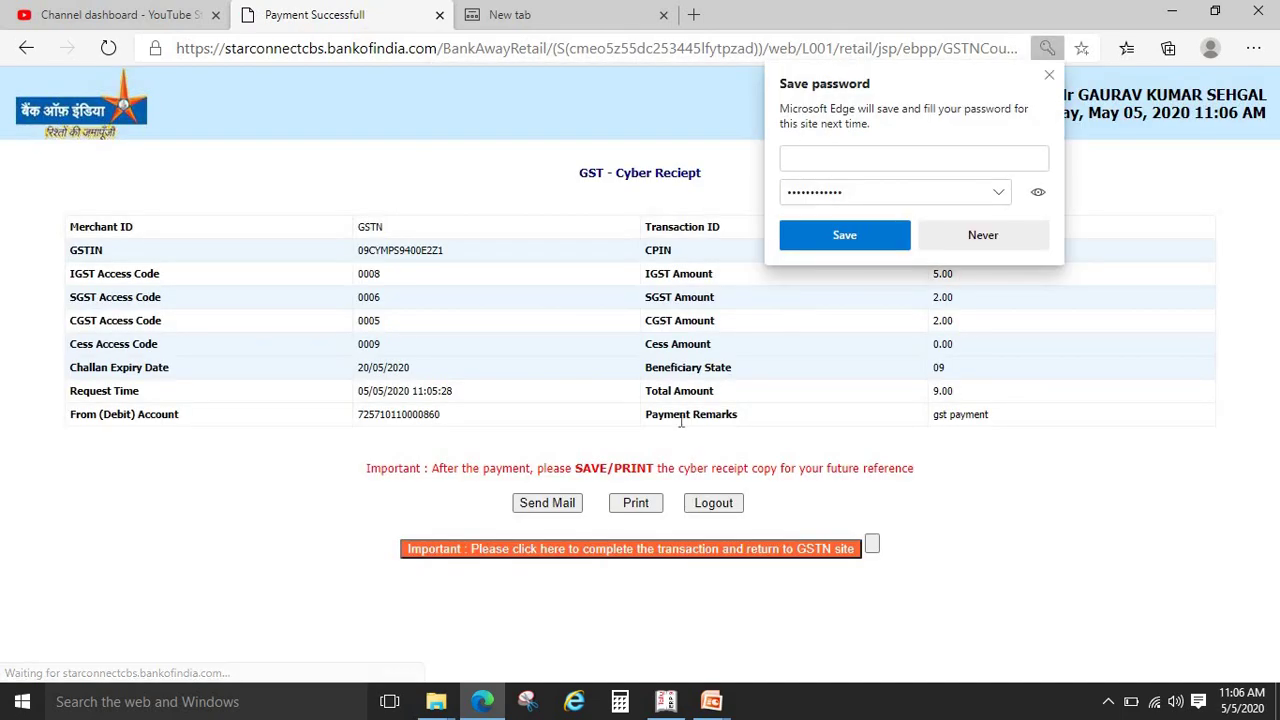
click(970, 238)
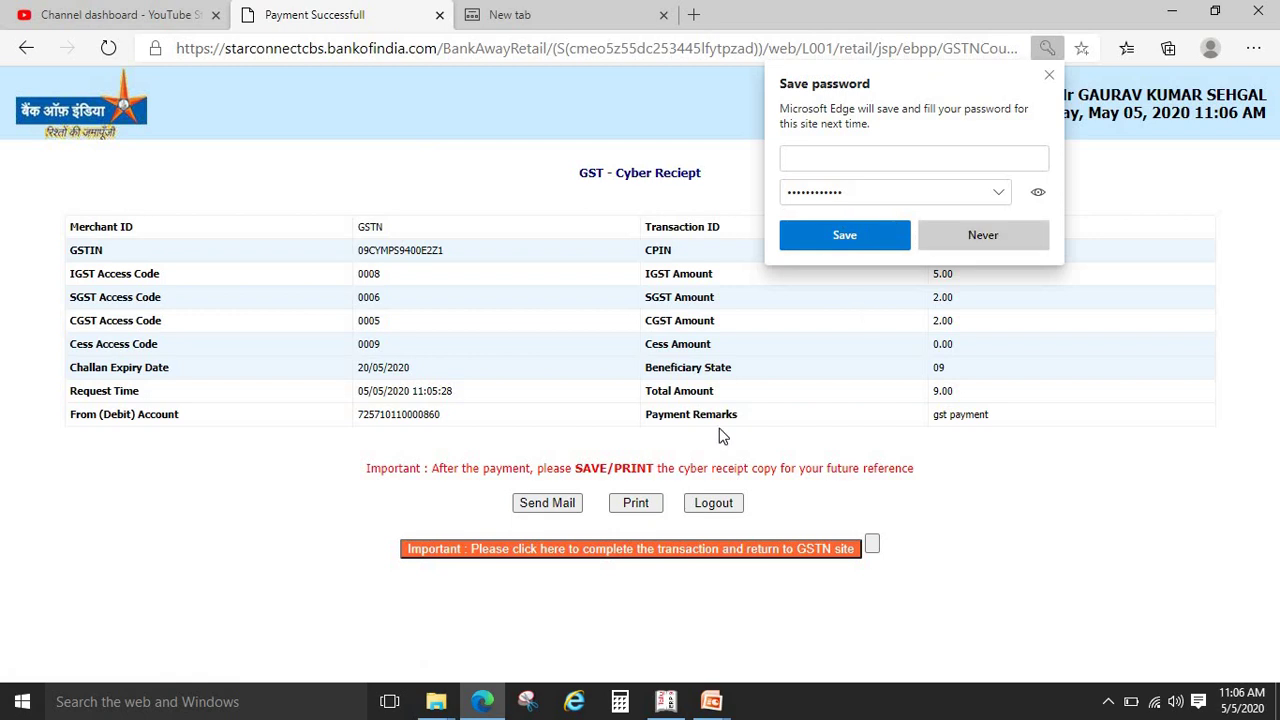
click(609, 559)
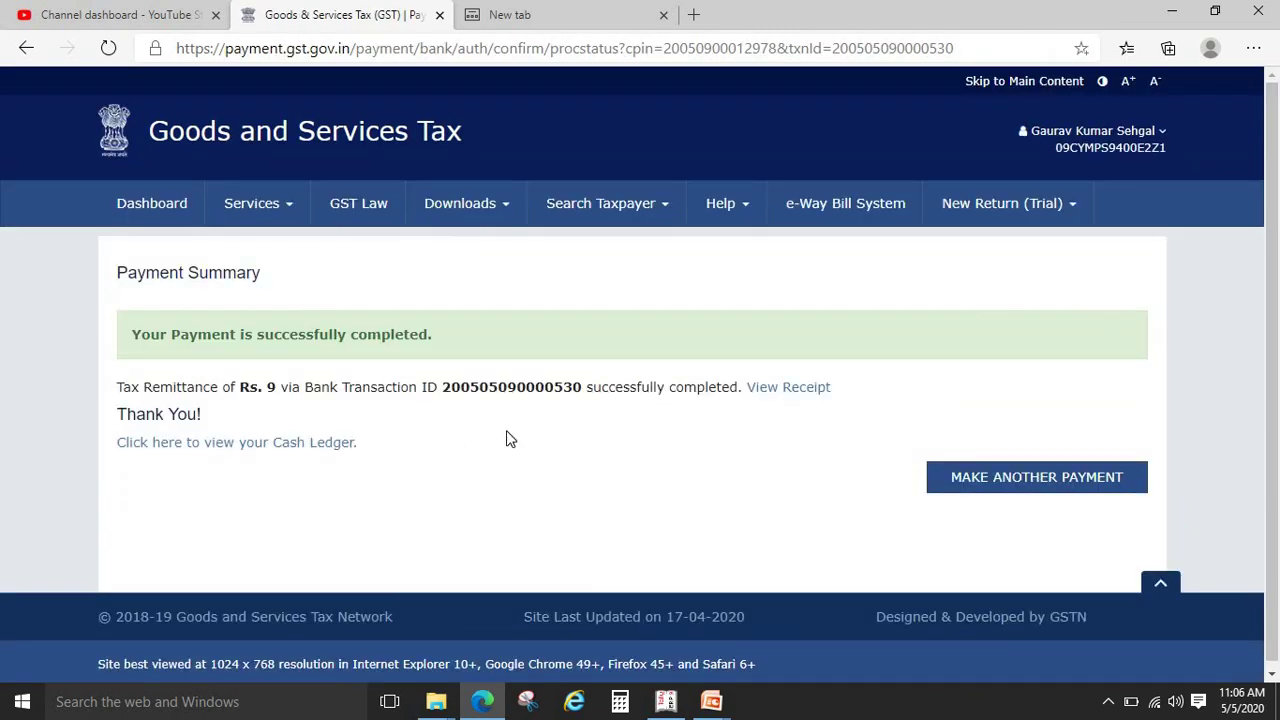
click(790, 390)
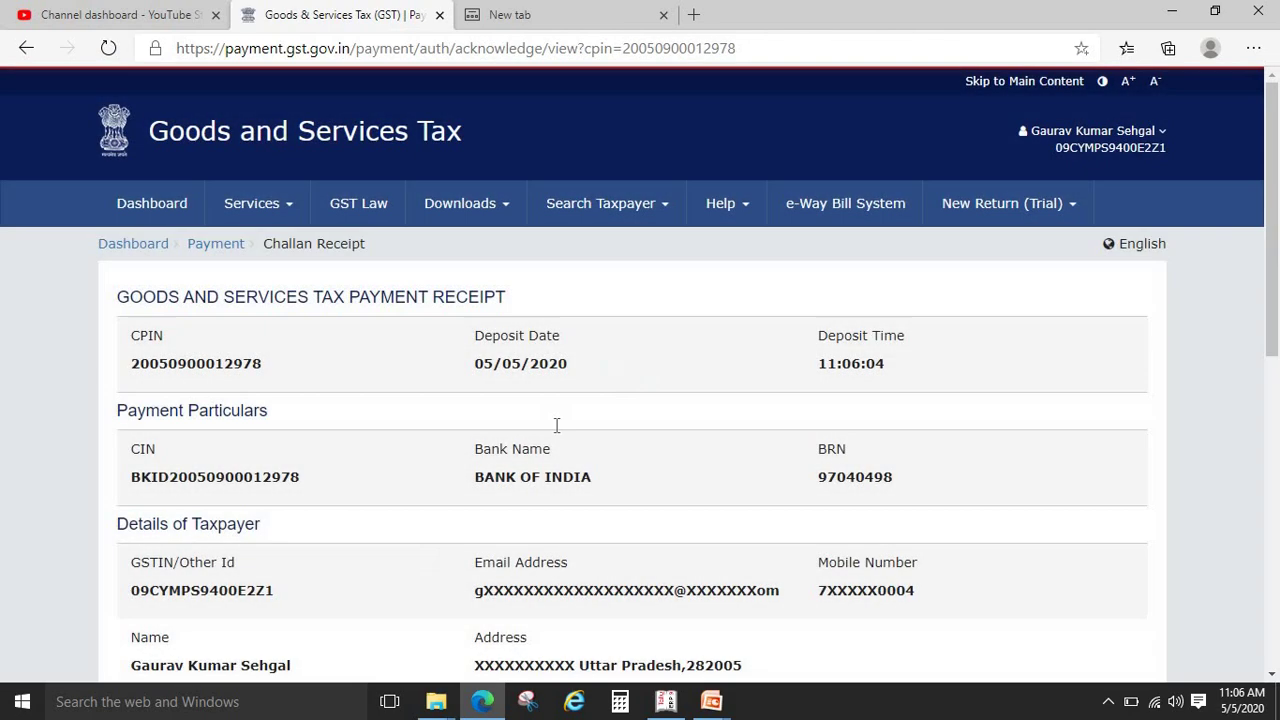
drag(1272, 242, 1274, 552)
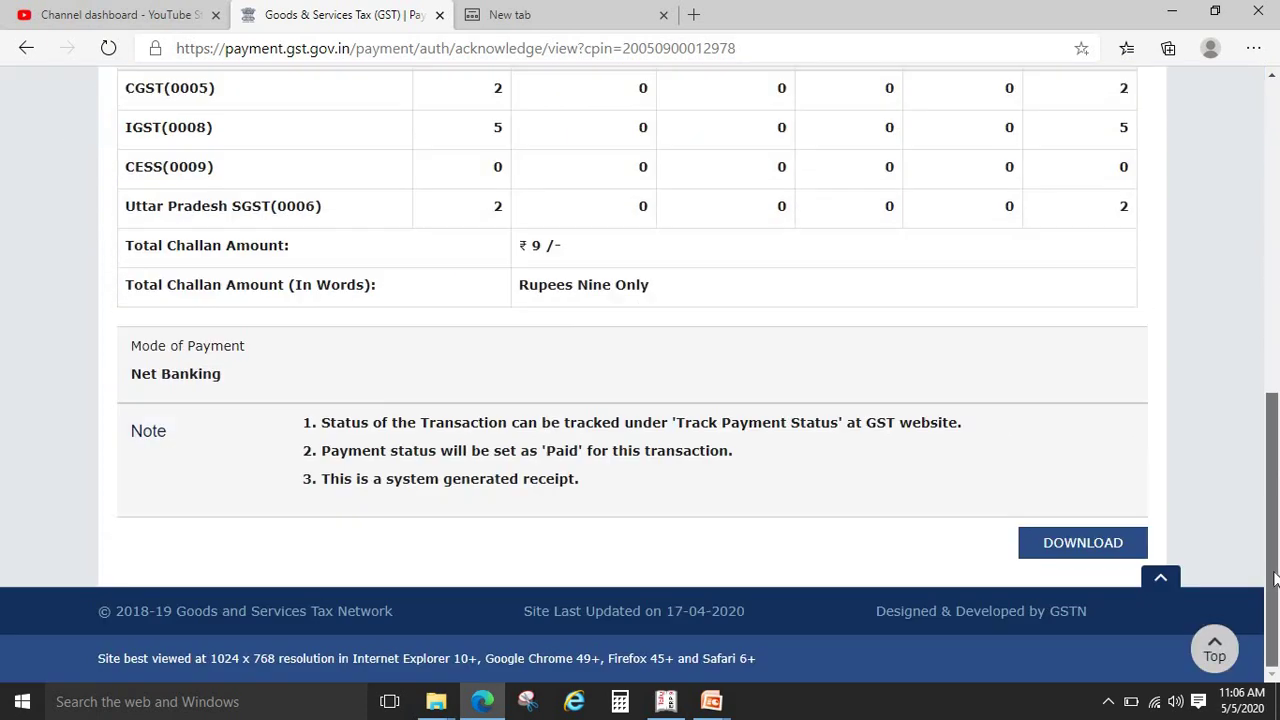
click(1104, 550)
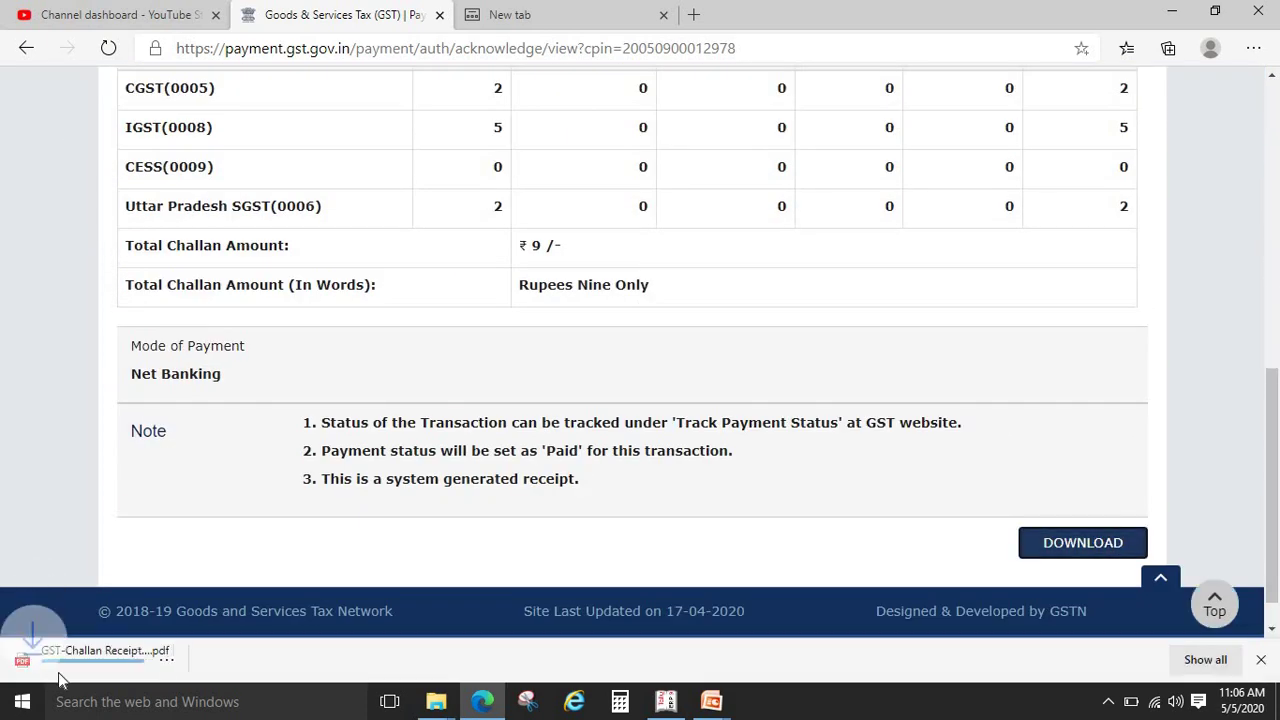
Review GST-Challan Receipt (1).pdf in its own tab, then go back to the top of the receipt page
click(72, 672)
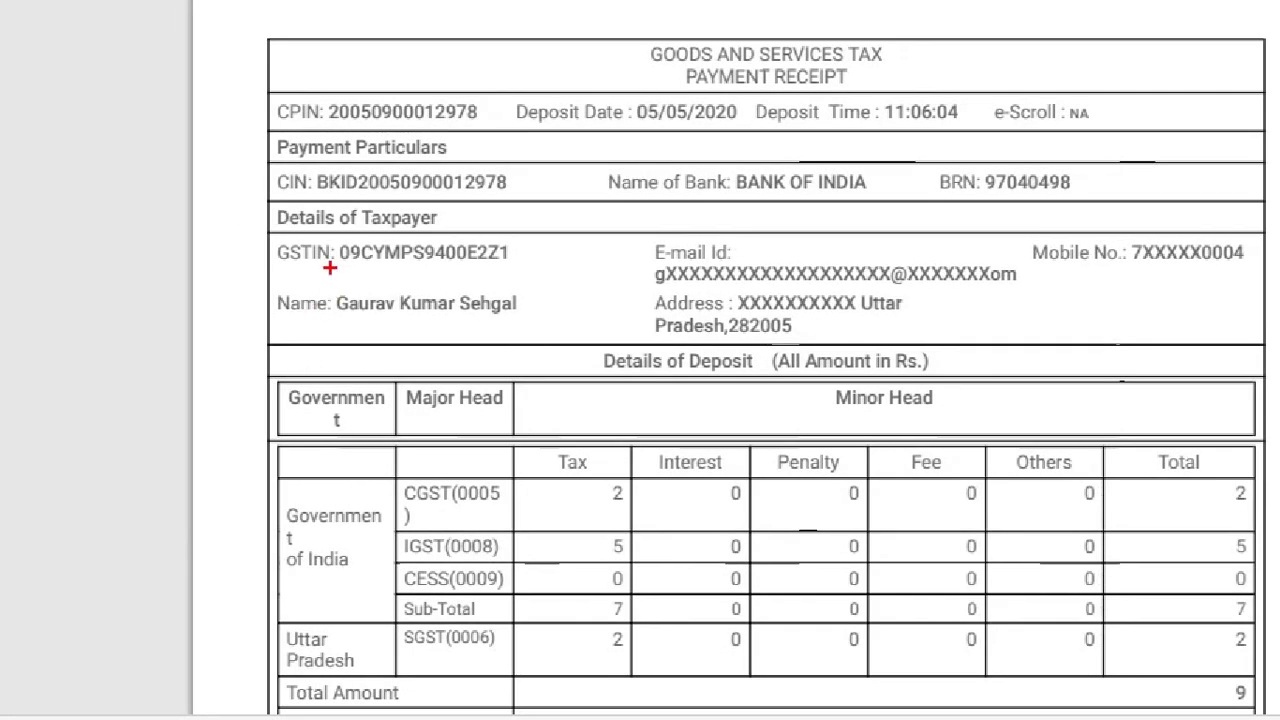
mouse_move(211, 32)
mouse_down()
mouse_move(420, 494)
mouse_move(1194, 449)
mouse_move(1260, 600)
mouse_move(1257, 714)
mouse_move(1273, 716)
mouse_up()
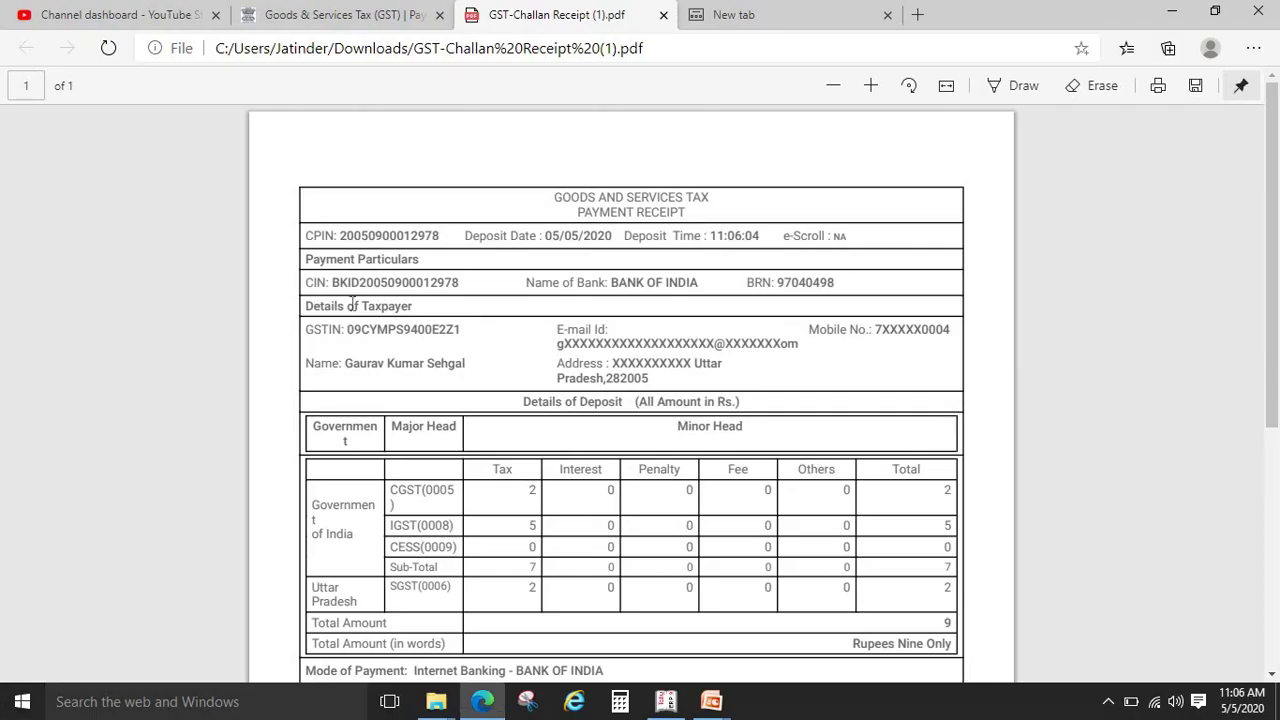
click(383, 8)
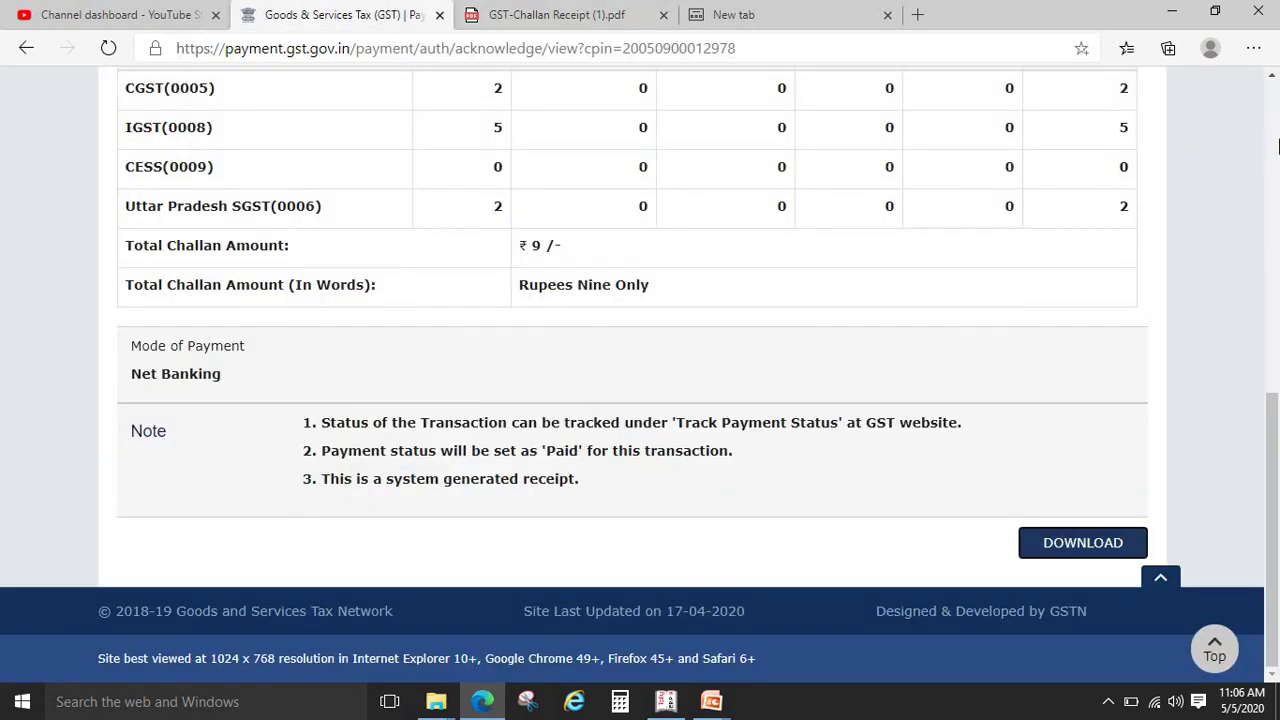
scroll(1278, 146, up, 10)
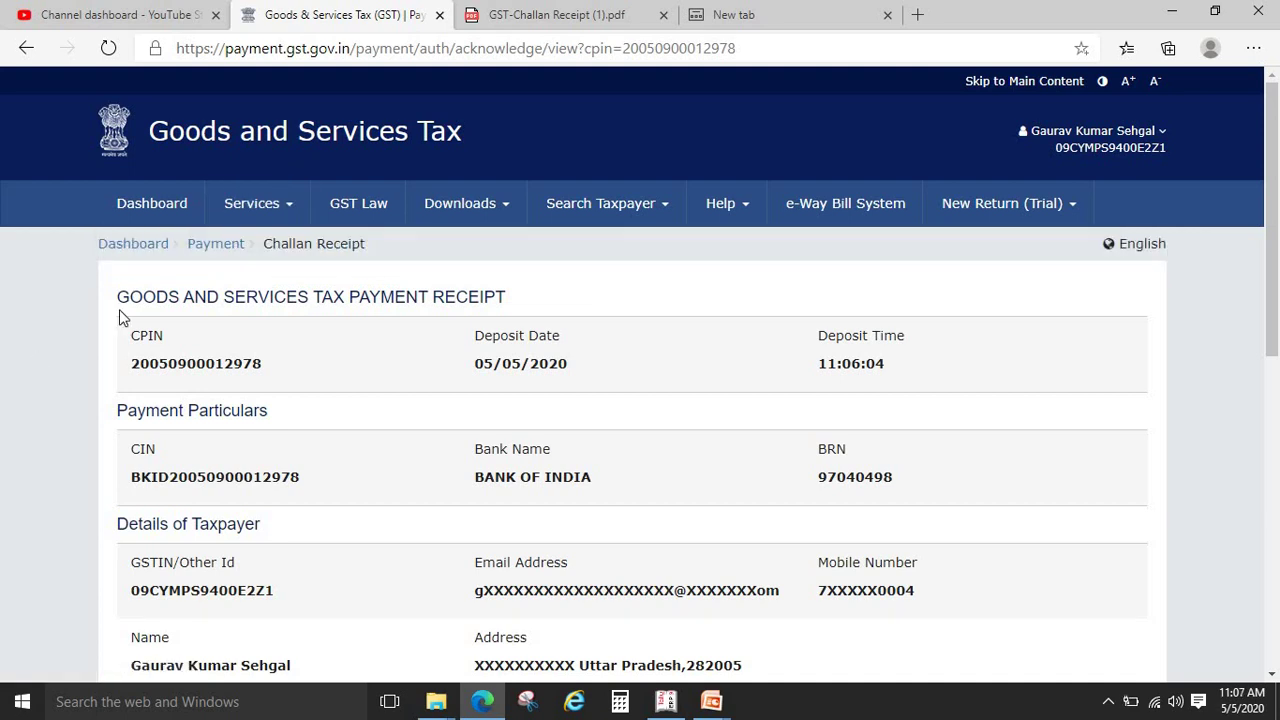
Go to User Services > View/Download Certificates and download the GST REG-06 Registration Certificate
mouse_move(292, 207)
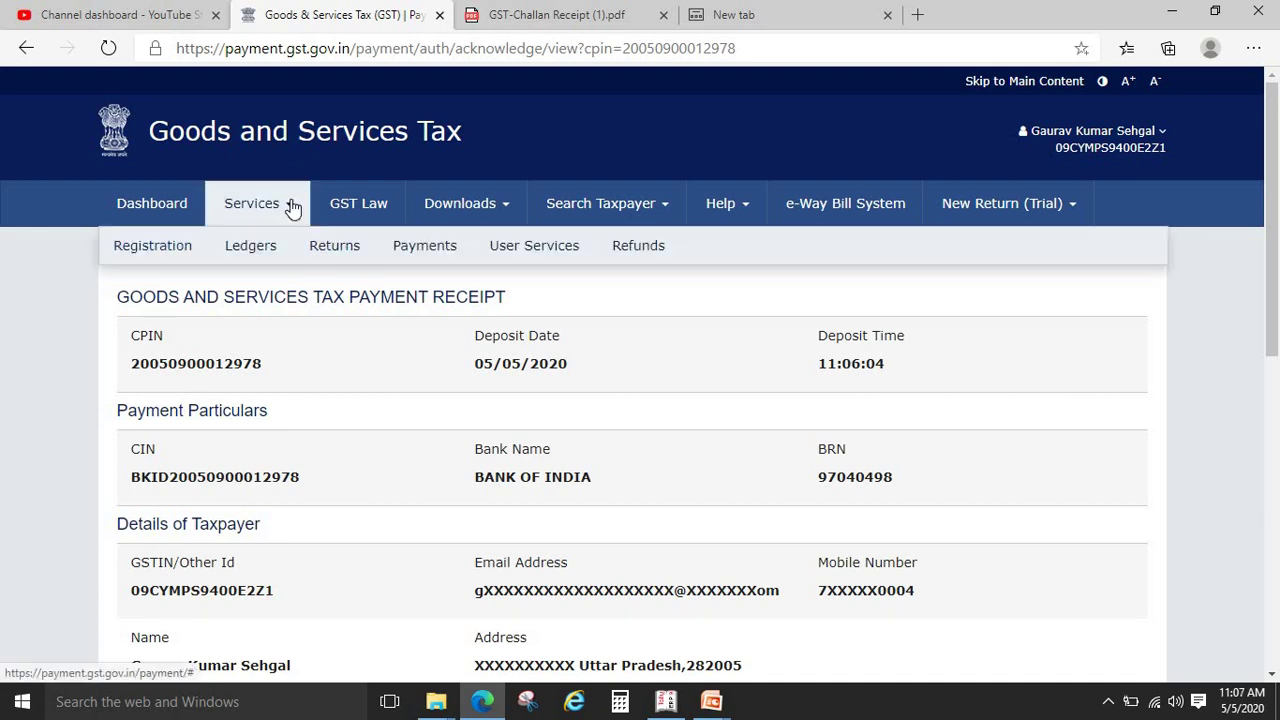
mouse_move(243, 260)
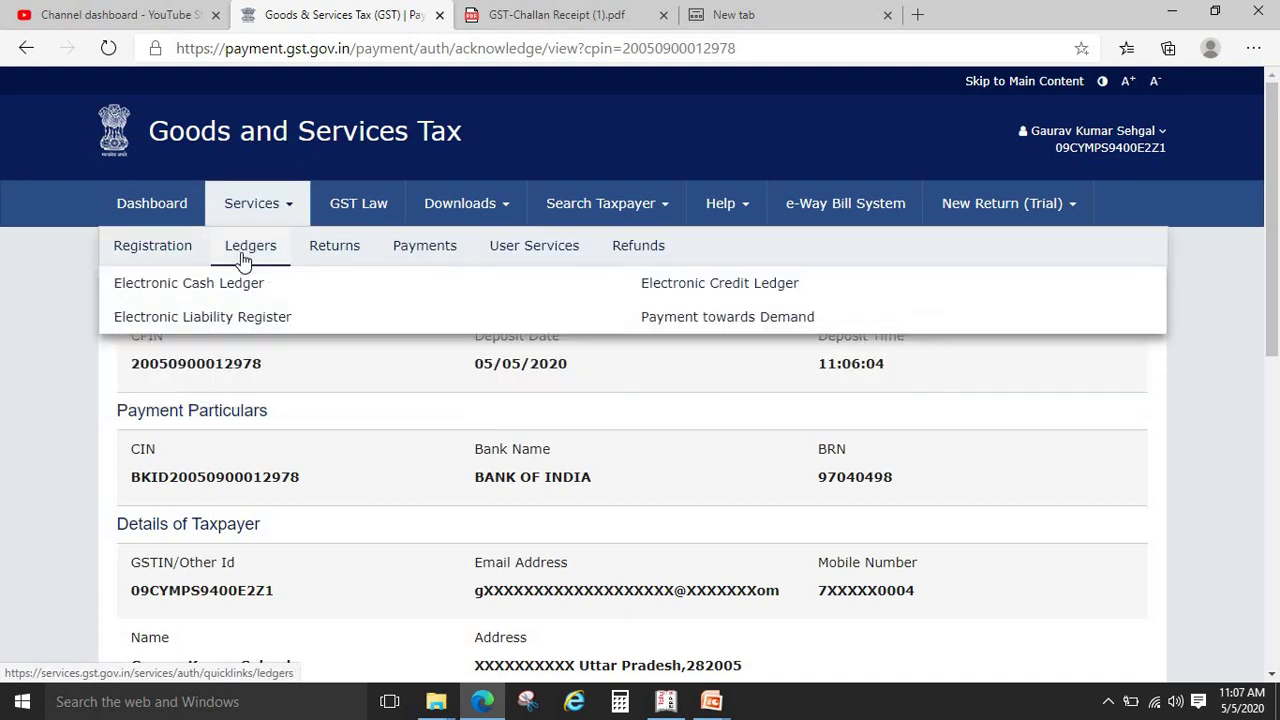
mouse_move(408, 258)
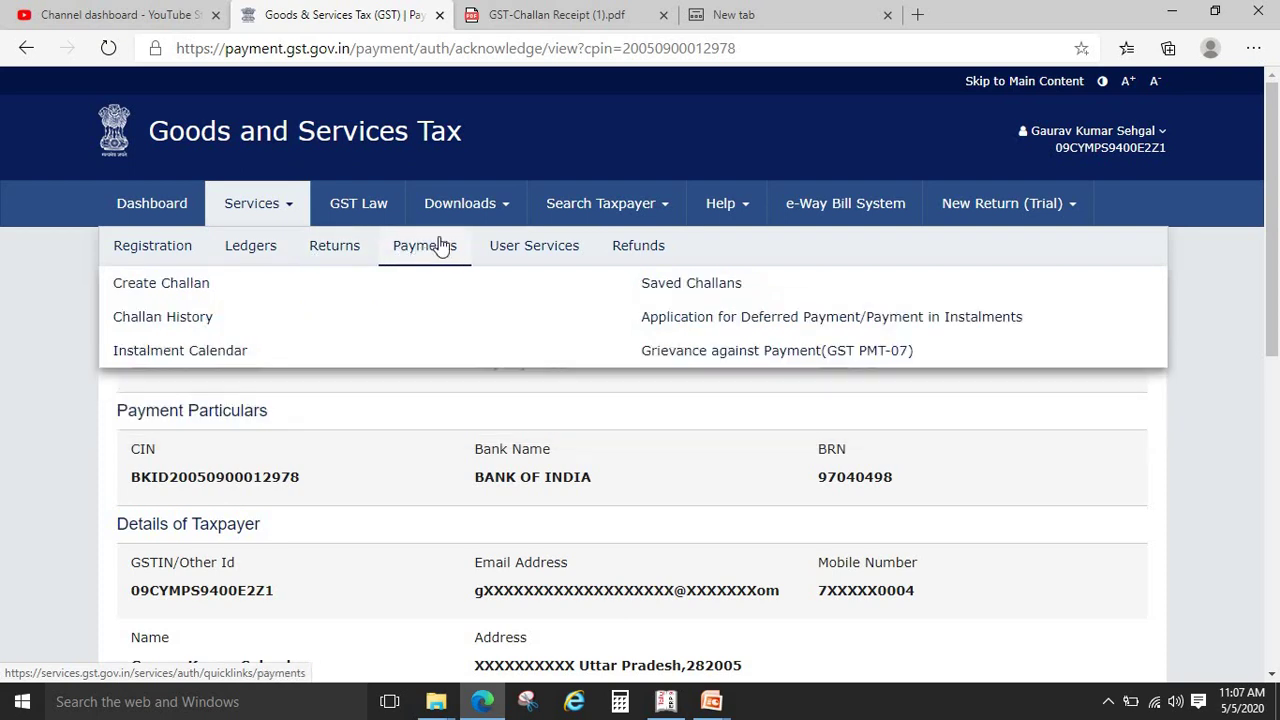
mouse_move(510, 262)
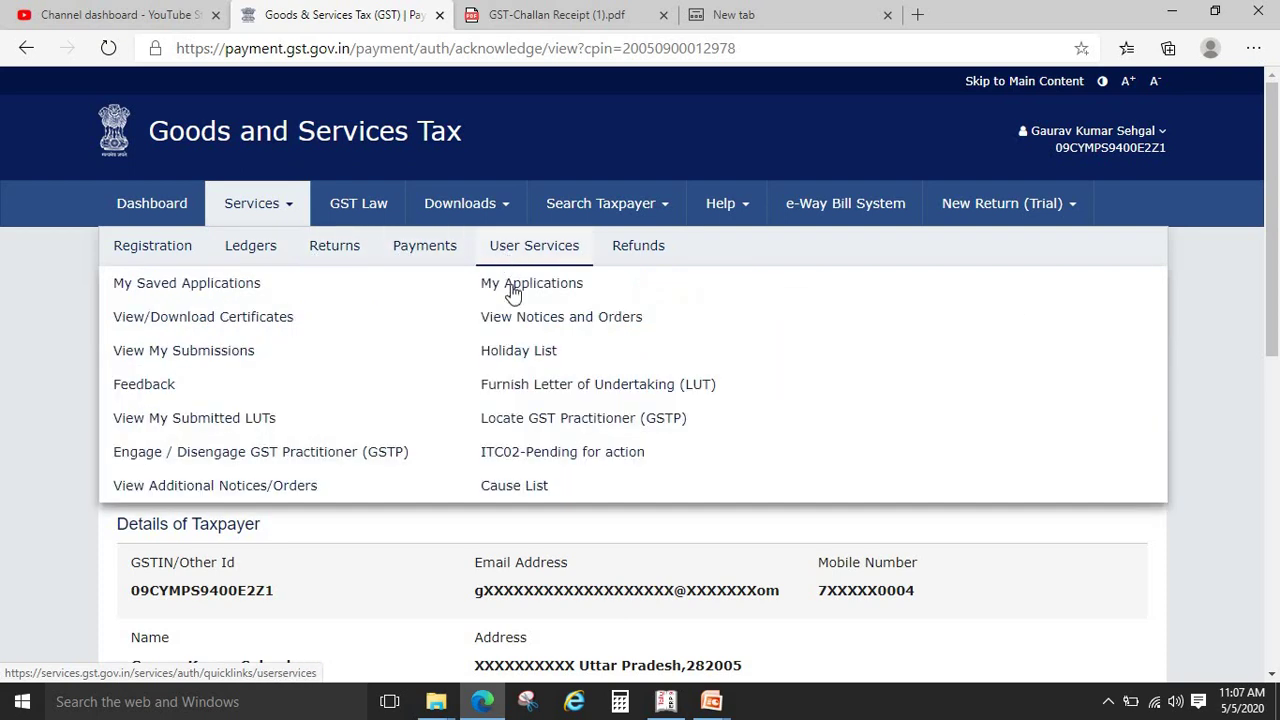
click(277, 325)
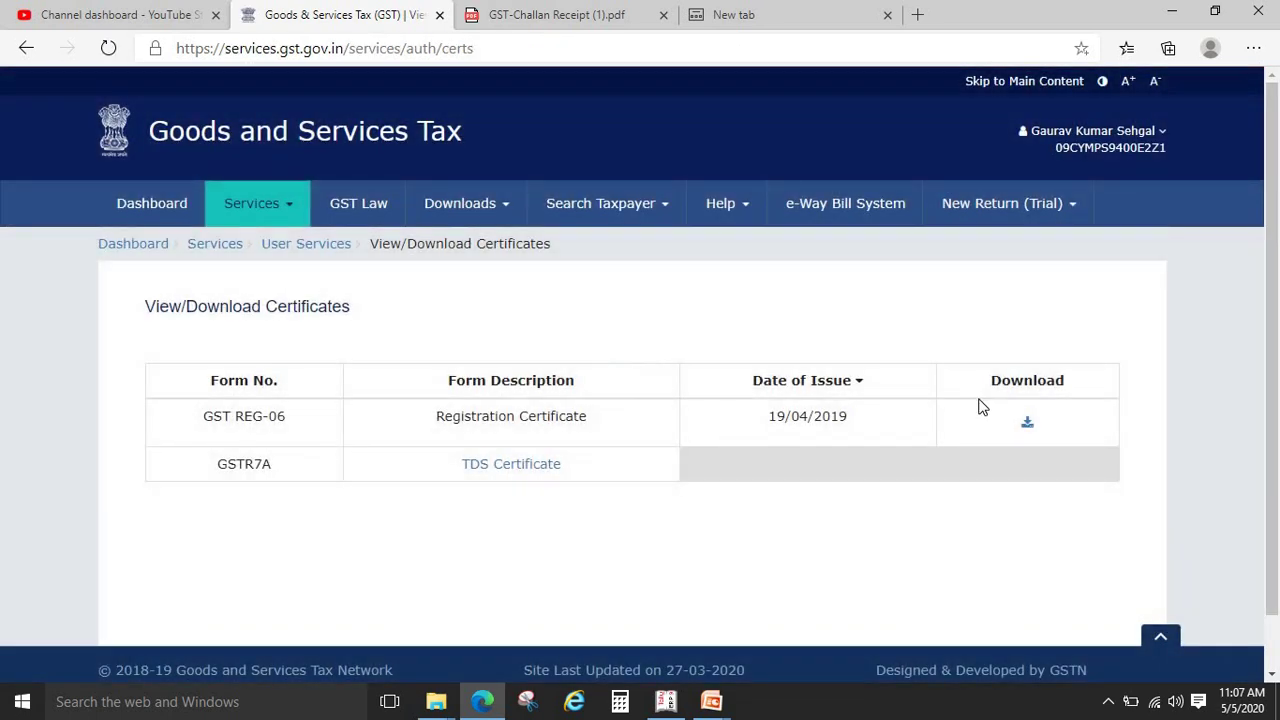
click(1025, 422)
Open the downloaded certificate PDF, scroll through it, and return to the certificates tab
click(186, 658)
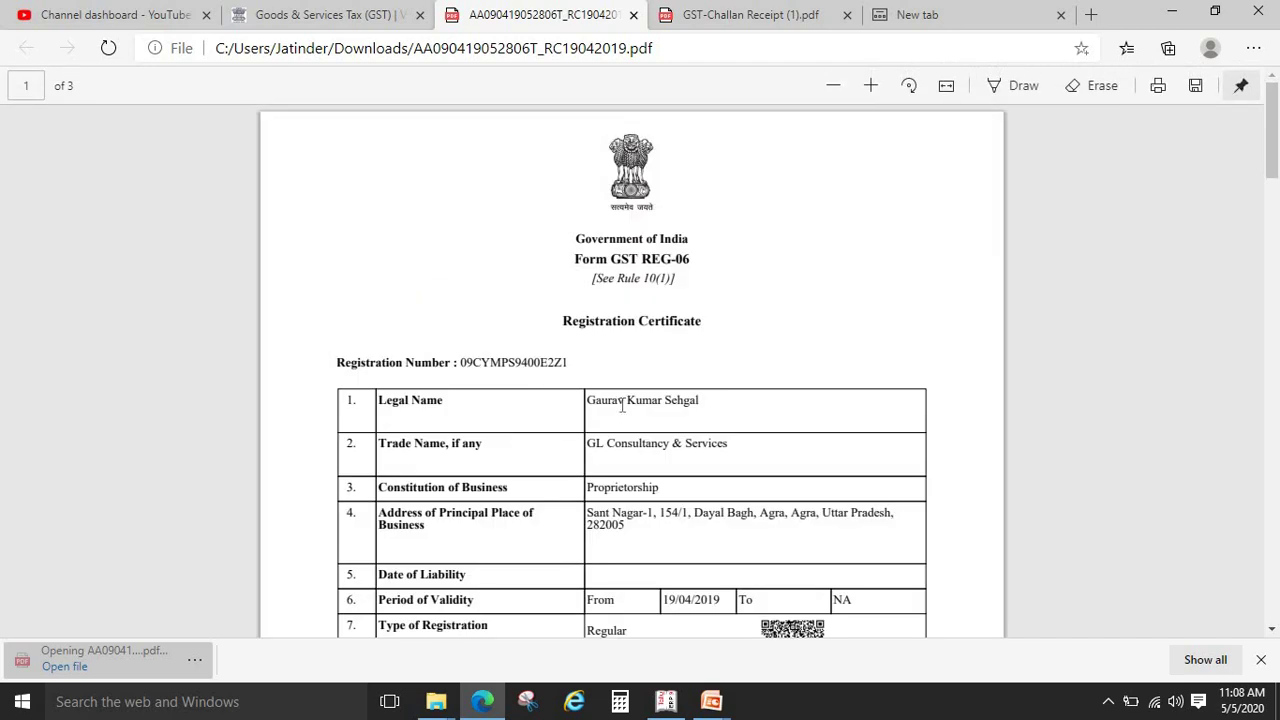
scroll(1276, 128, down, 10)
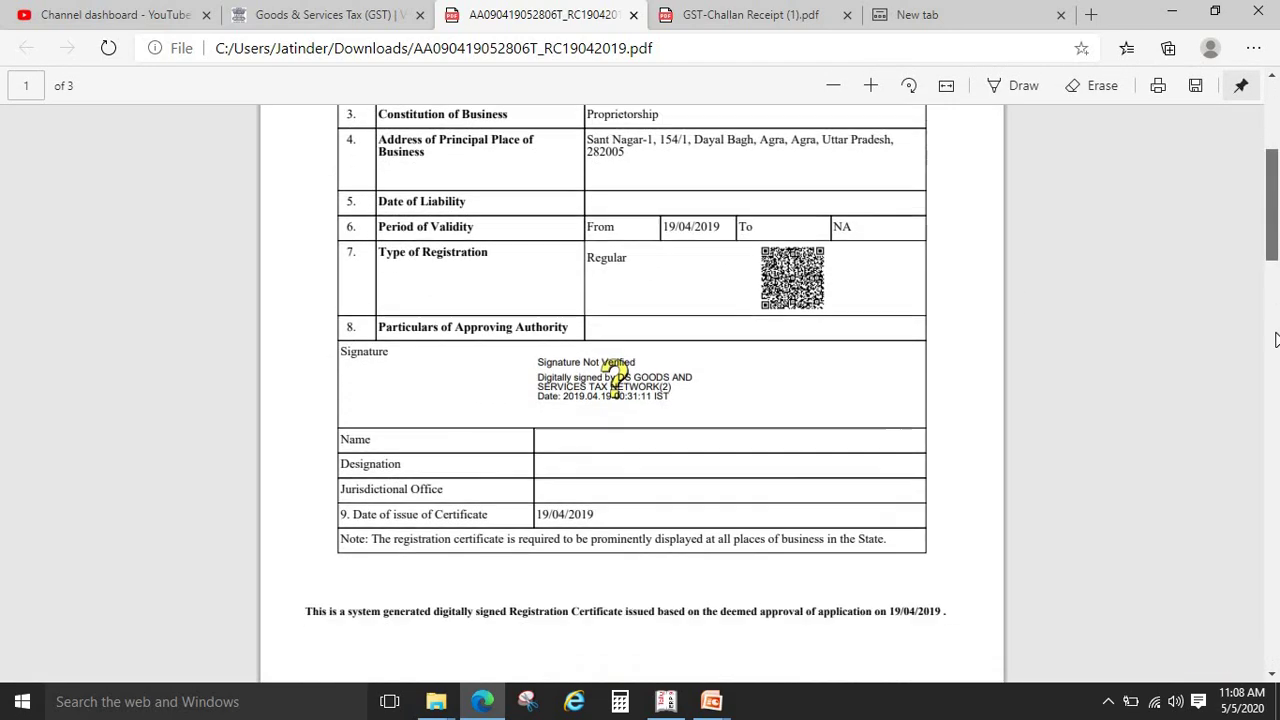
scroll(1276, 187, up, 5)
scroll(1276, 187, up, 7)
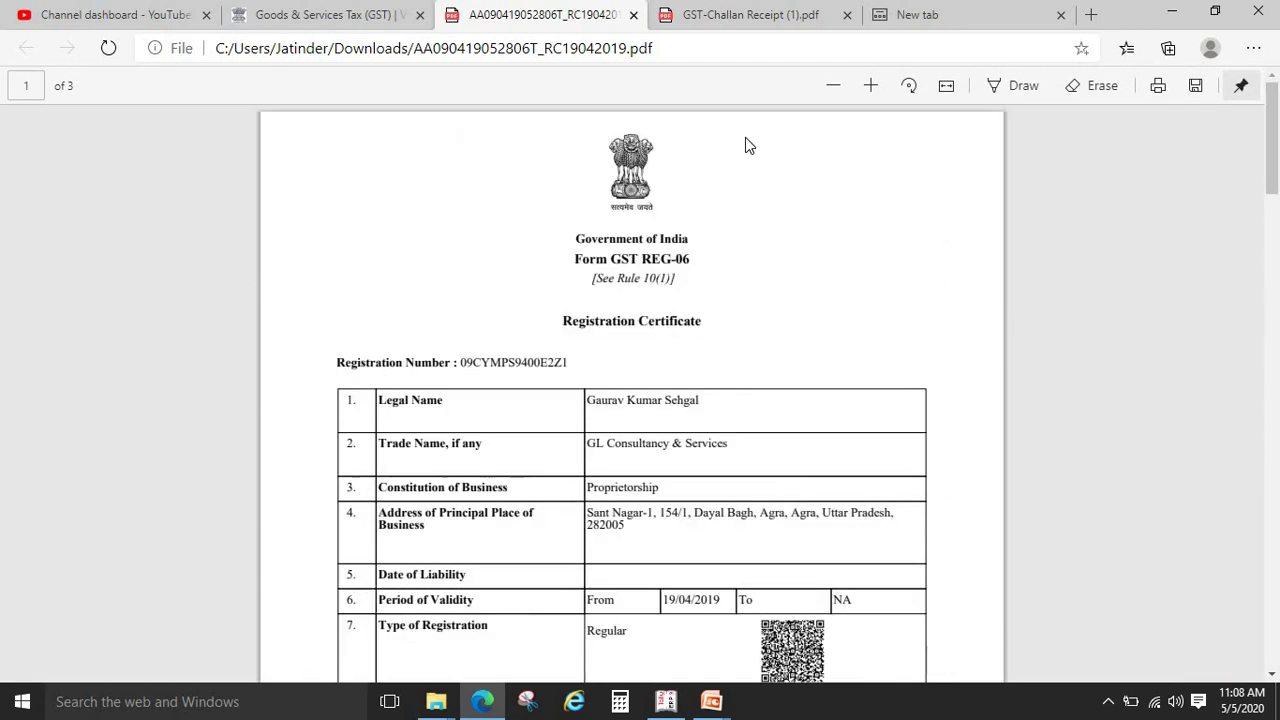
click(413, 10)
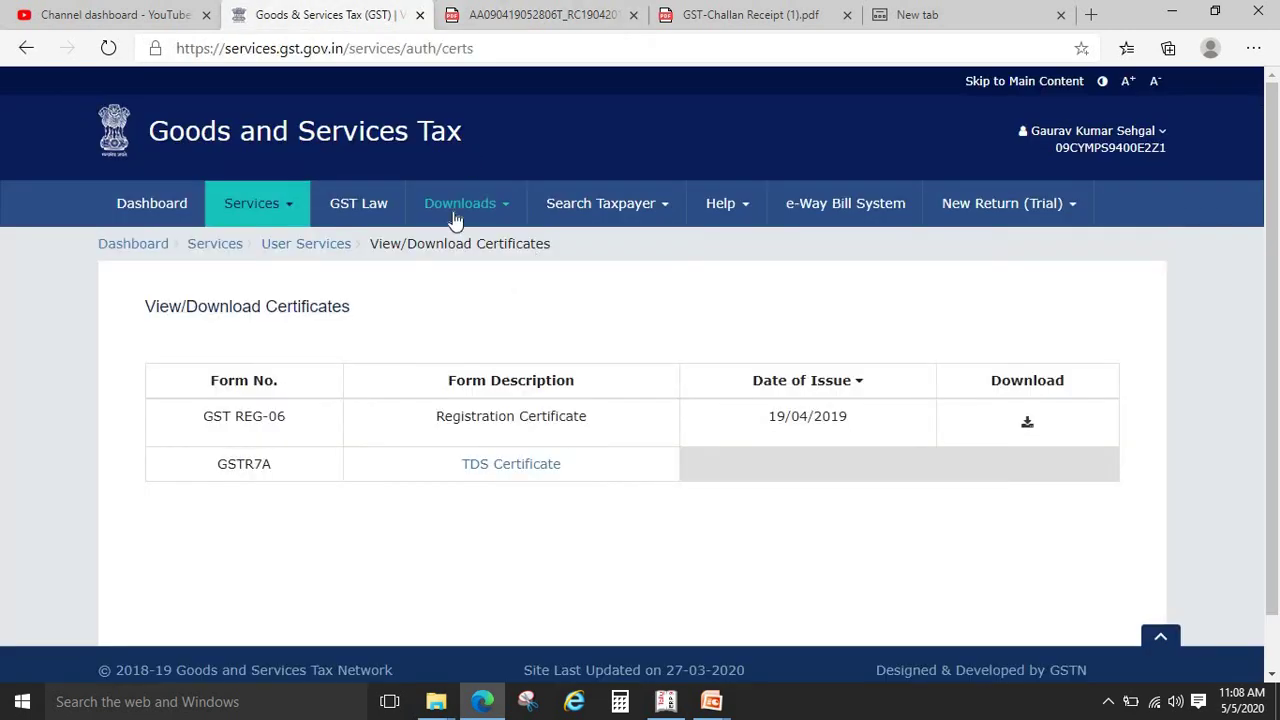
click(290, 207)
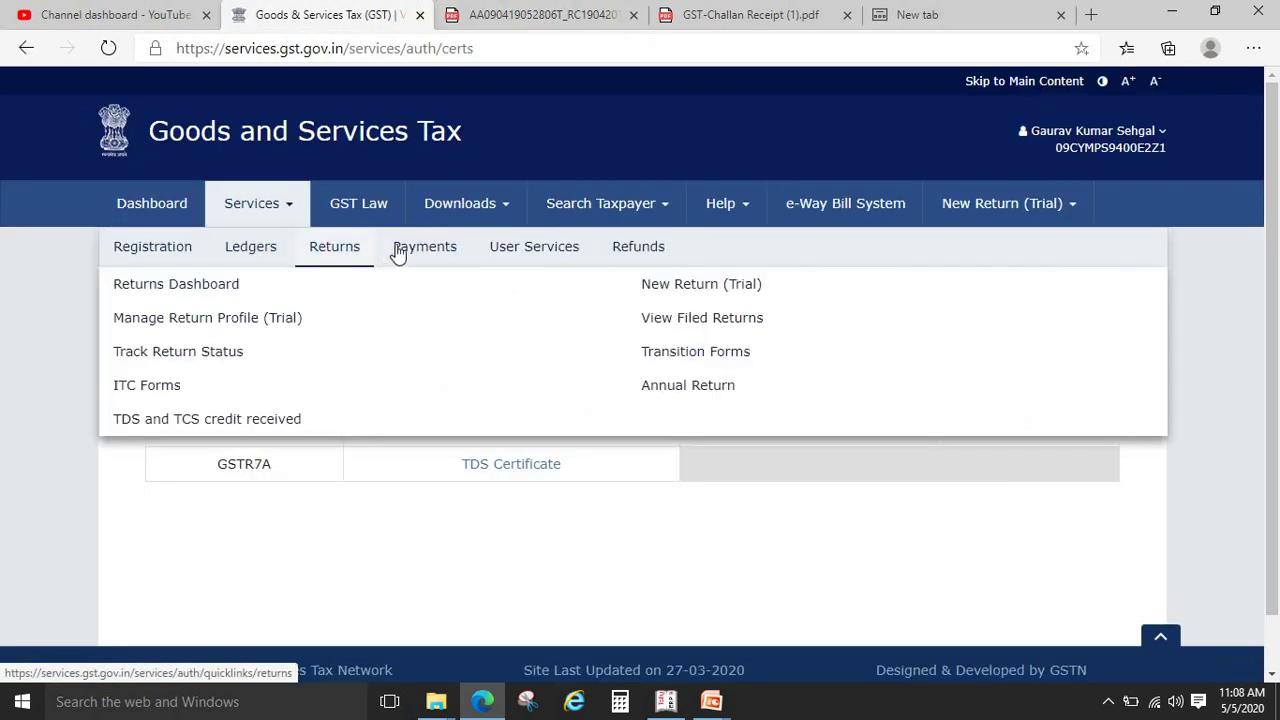
mouse_move(487, 257)
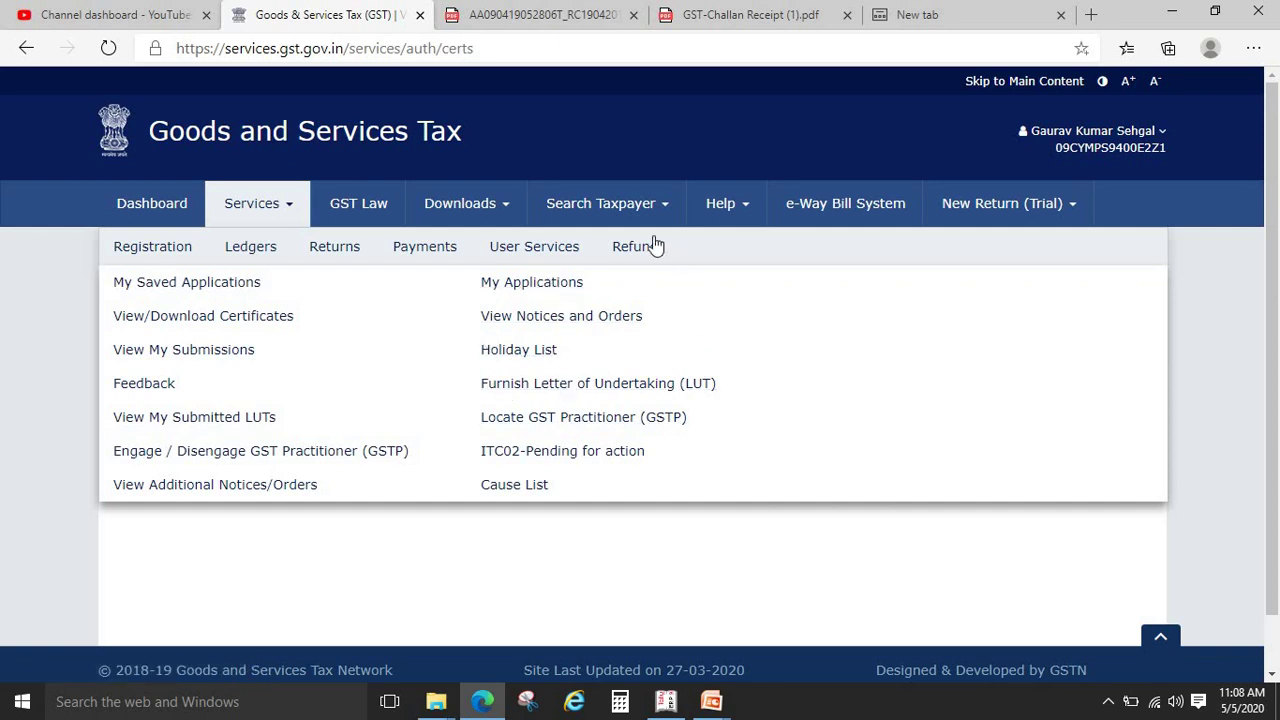
mouse_move(651, 254)
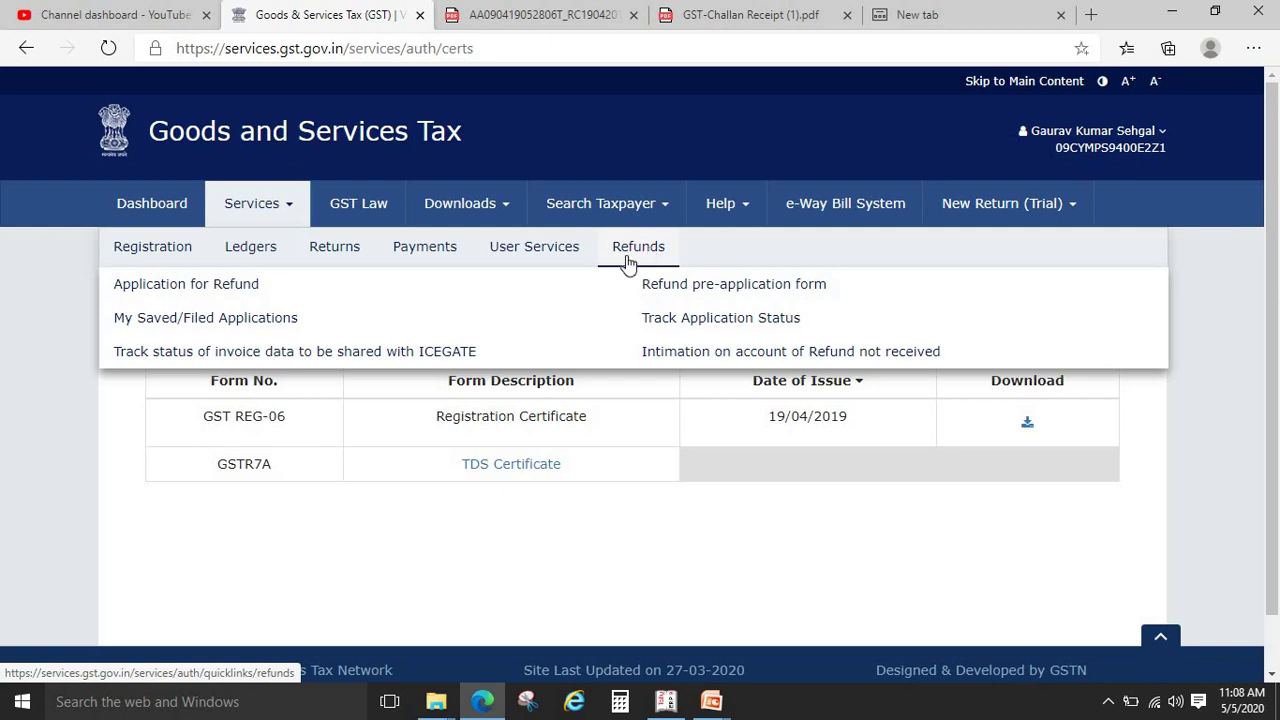
mouse_move(507, 216)
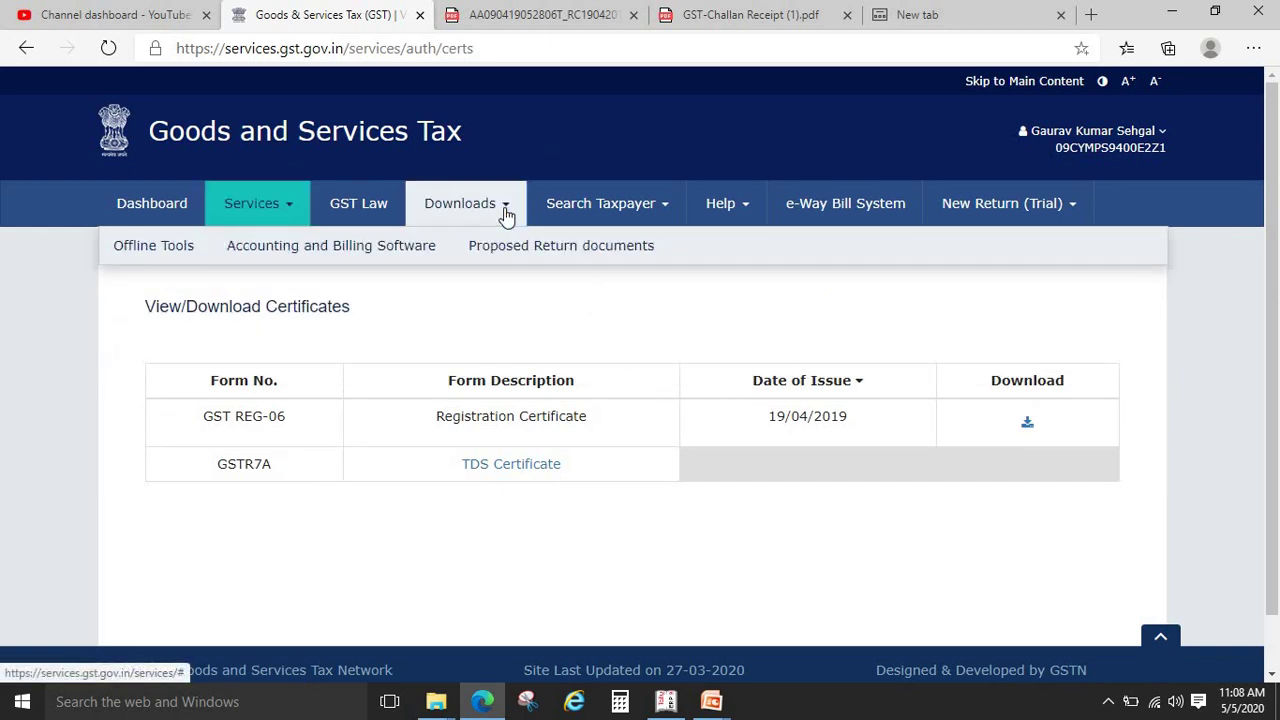
mouse_move(171, 250)
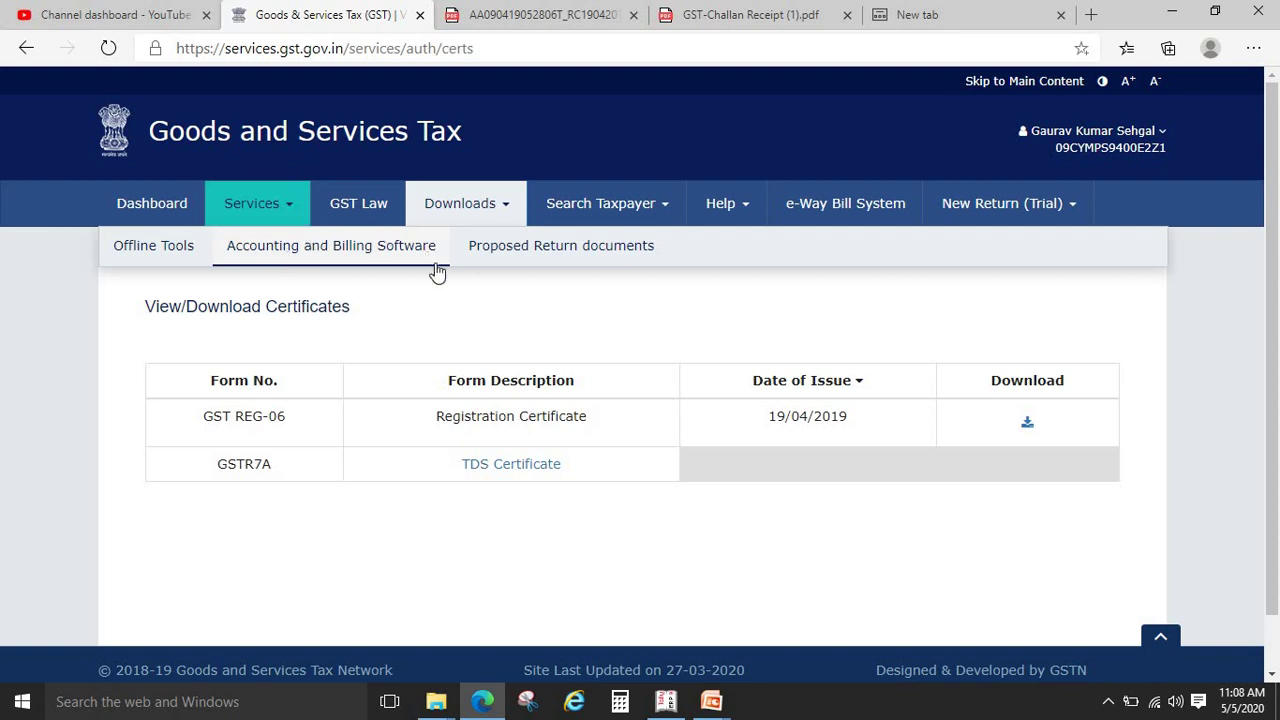
mouse_move(668, 202)
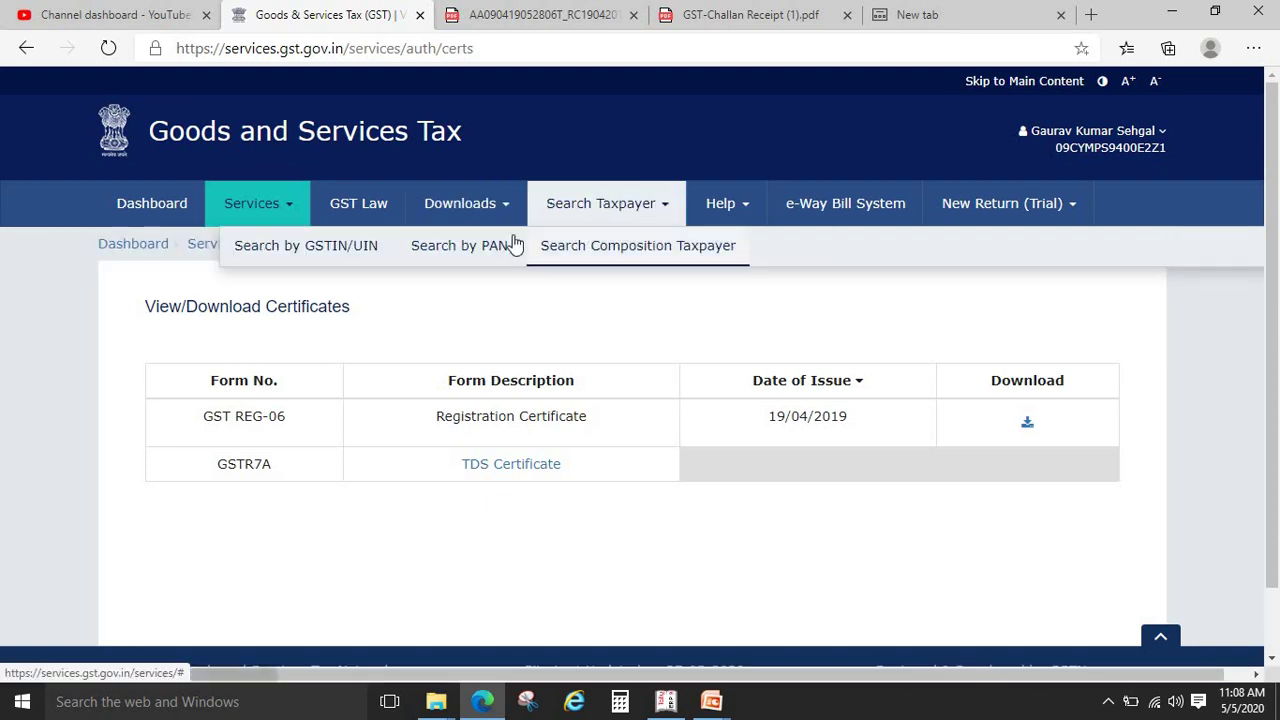
Search for a taxpayer by GSTIN/UIN, correcting the invalid GSTIN and searching again
click(330, 257)
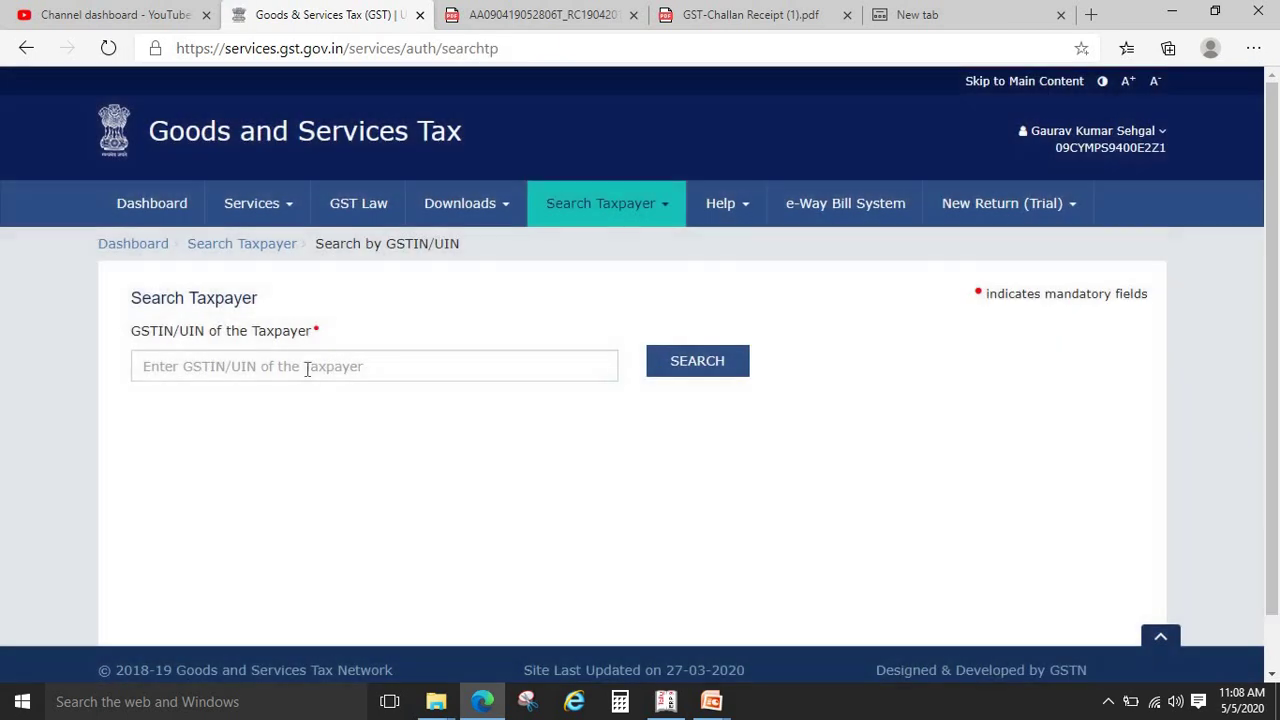
click(306, 368)
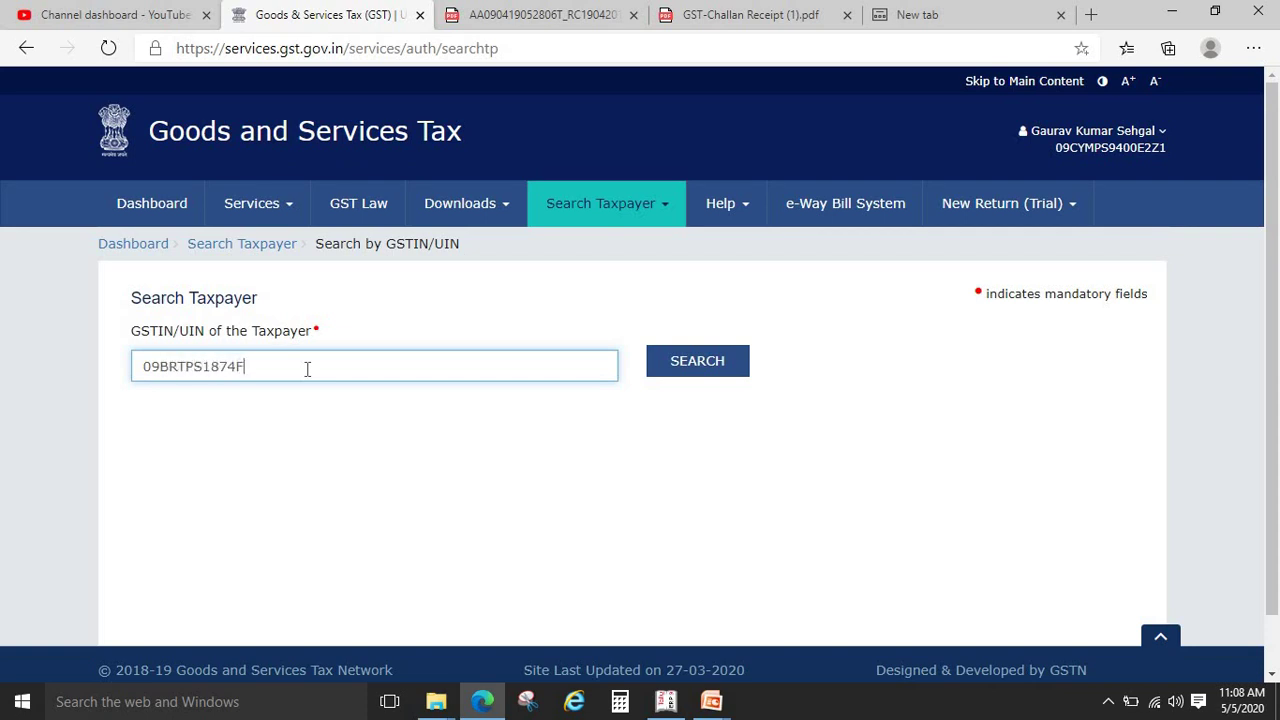
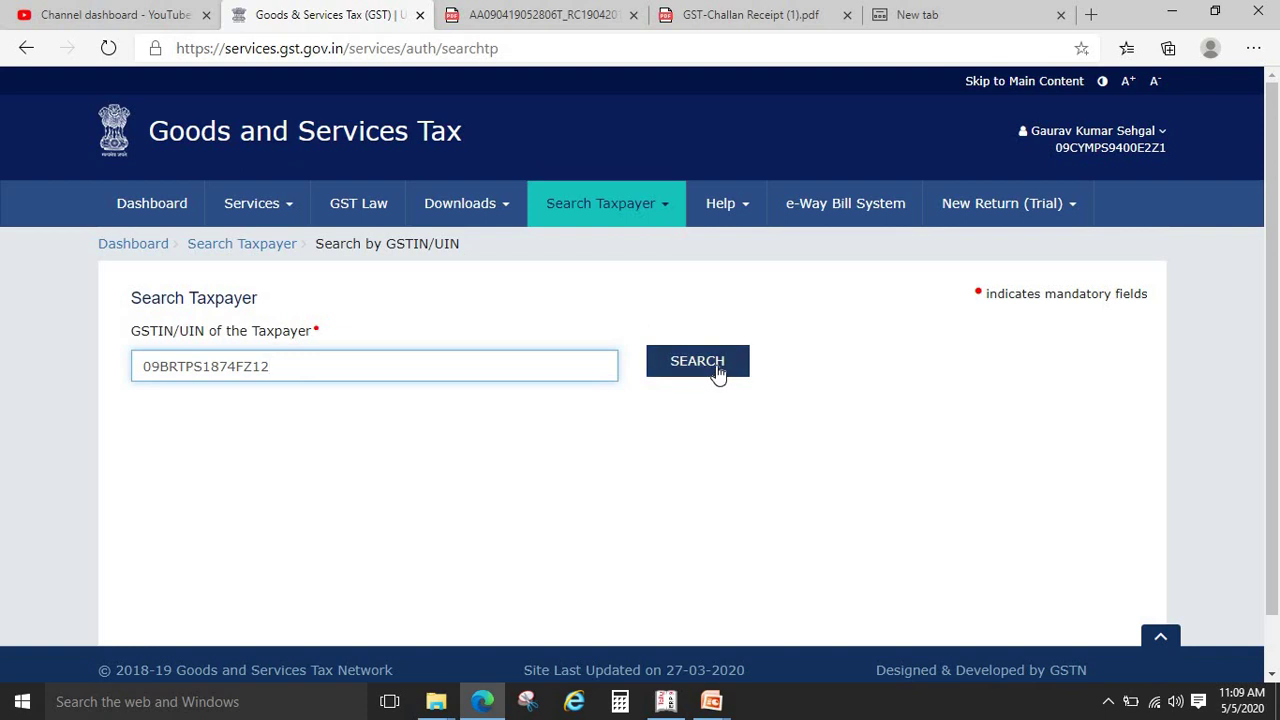
click(716, 370)
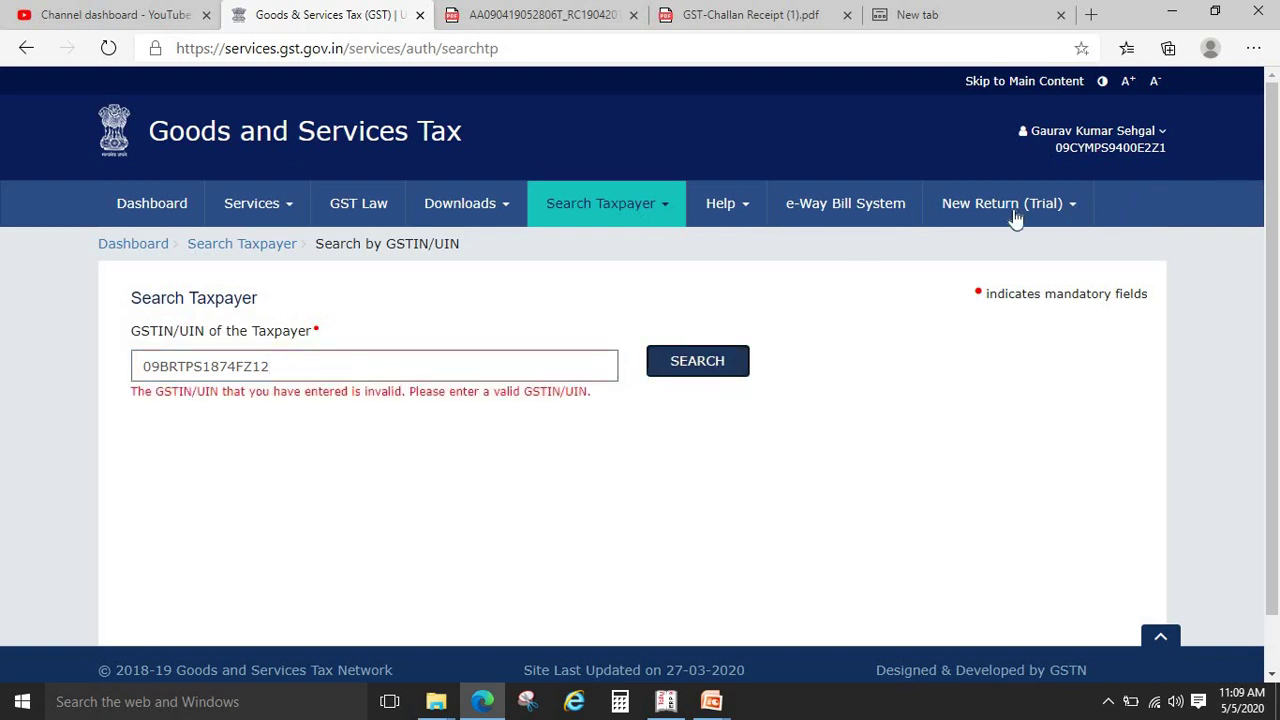
click(289, 364)
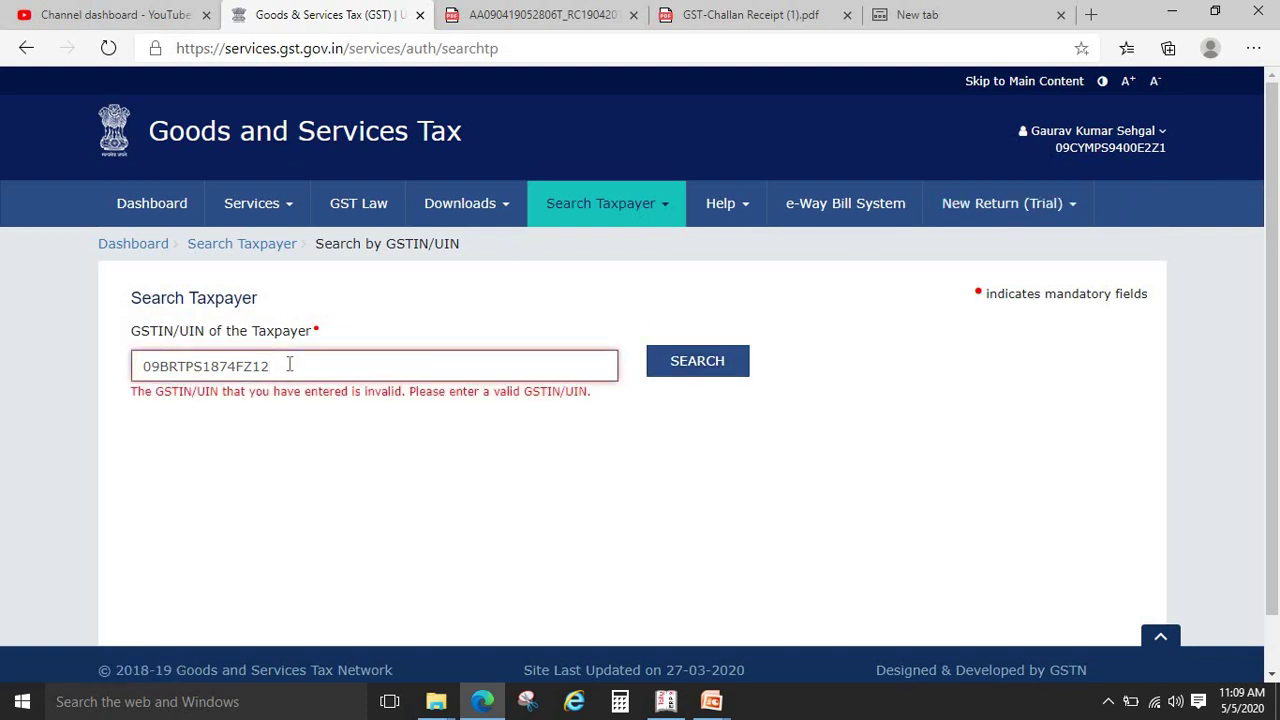
text(2)
click(686, 364)
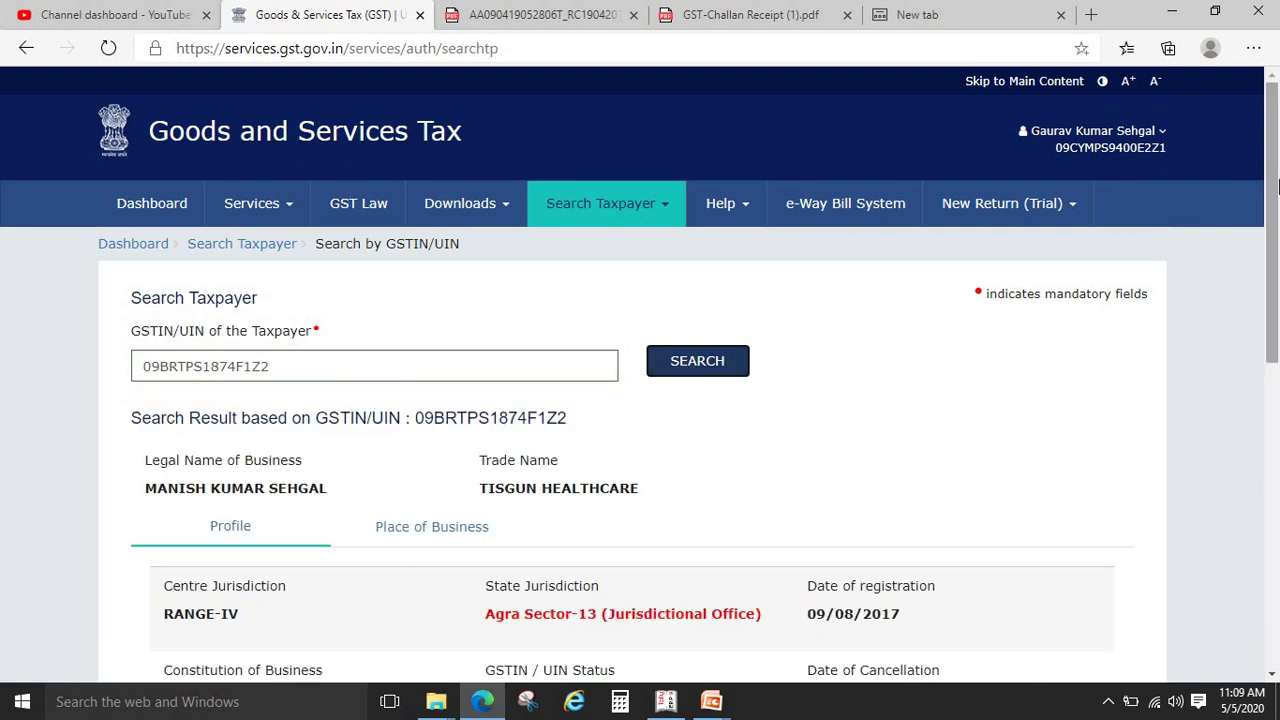
Review the taxpayer's Profile and Place of Business details
scroll(727, 218, down, 2)
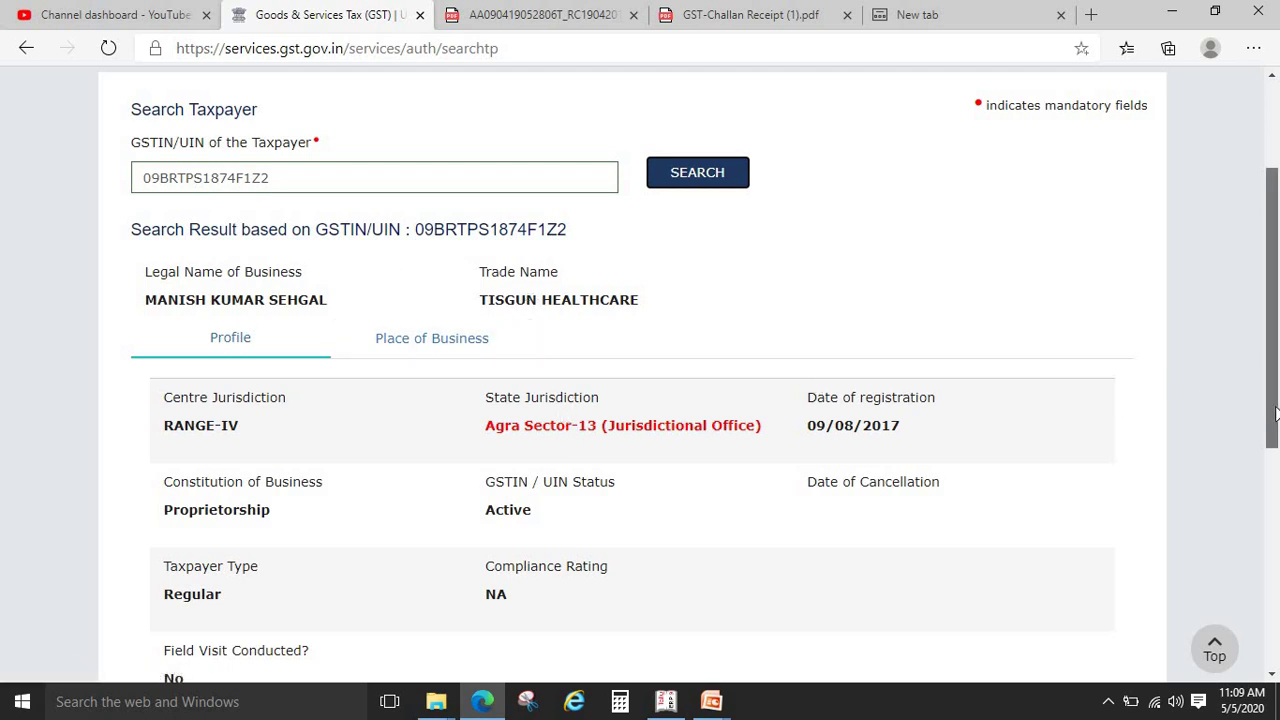
scroll(790, 360, down, 2)
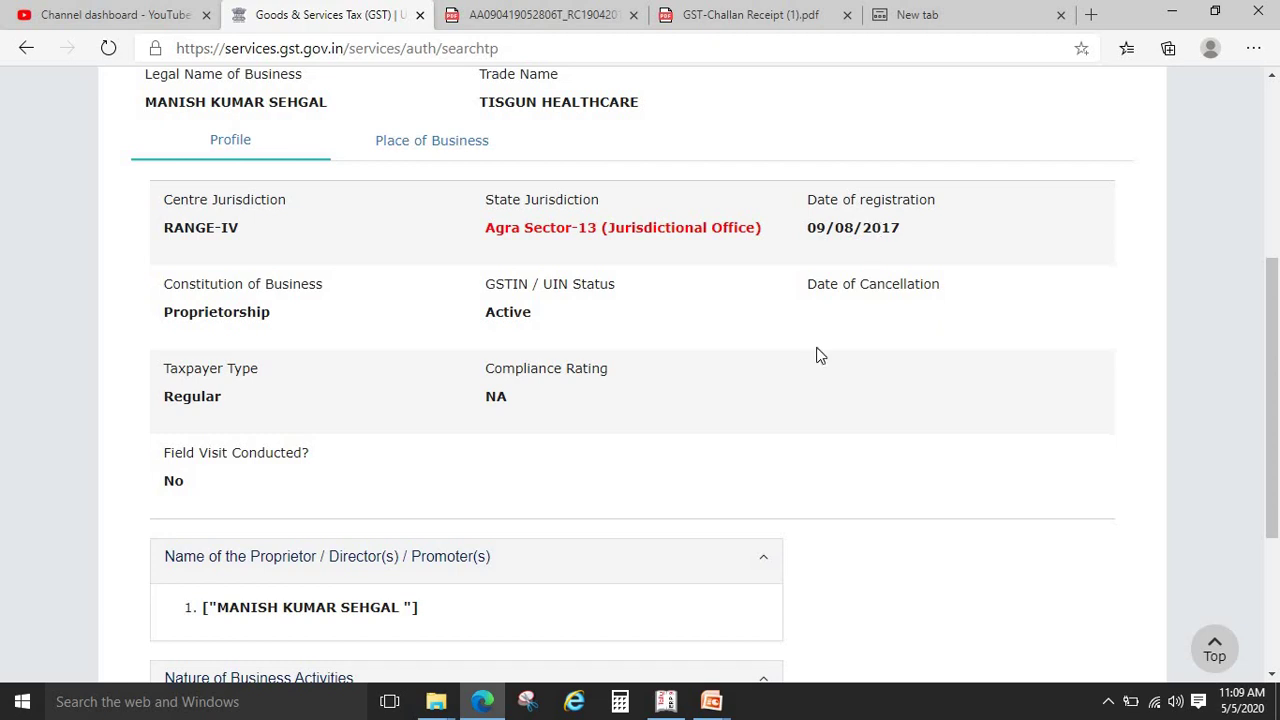
scroll(794, 300, down, 3)
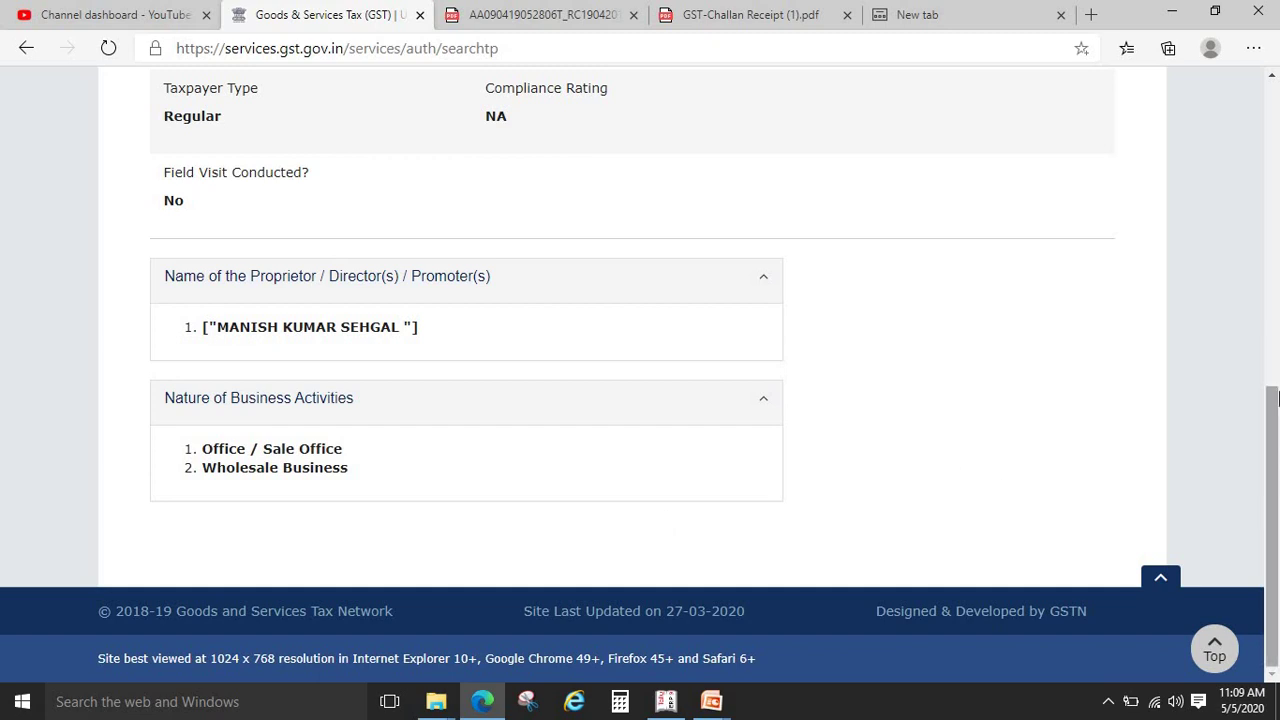
scroll(1275, 399, up, 5)
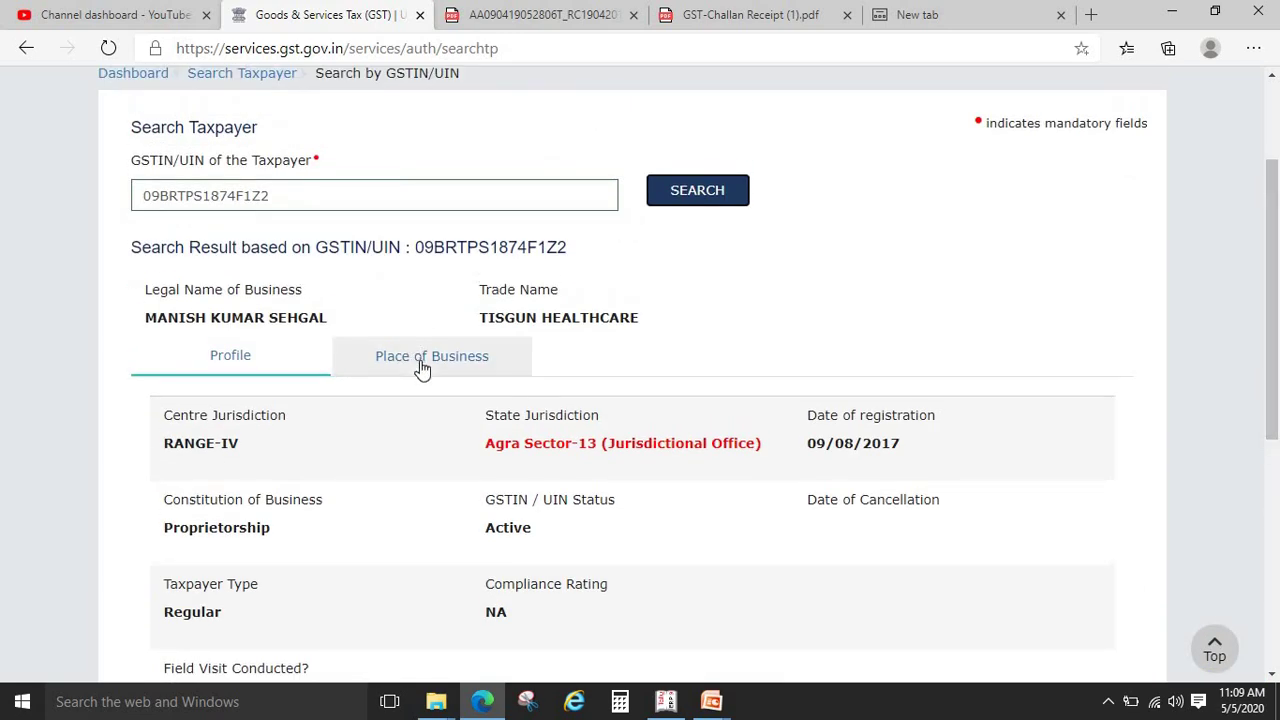
click(422, 368)
scroll(1273, 391, down, 1)
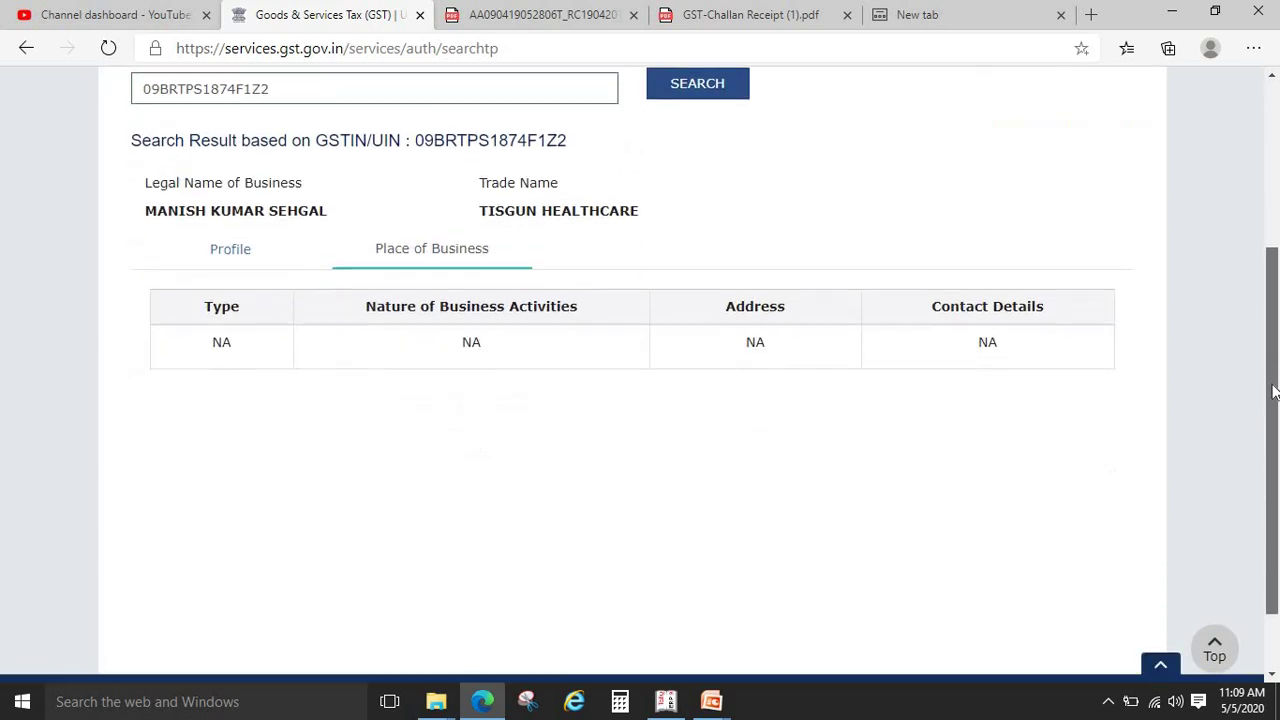
scroll(1275, 391, down, 1)
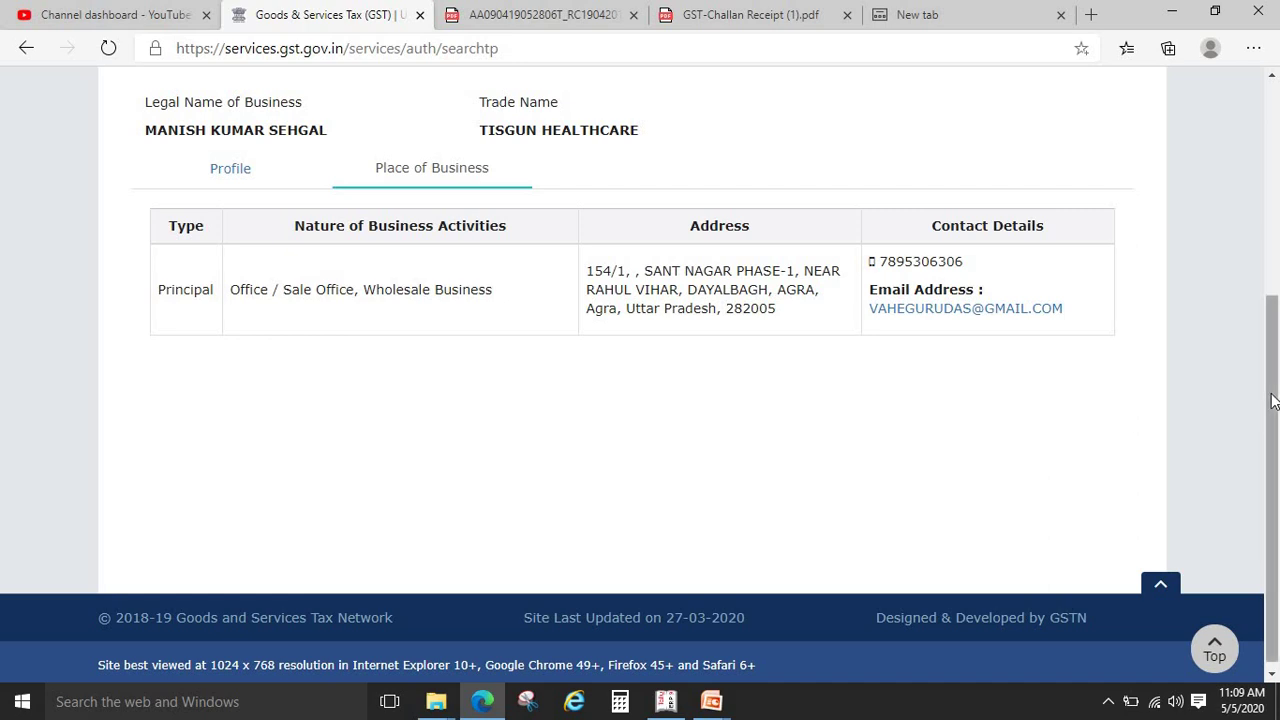
drag(1272, 400, 1276, 262)
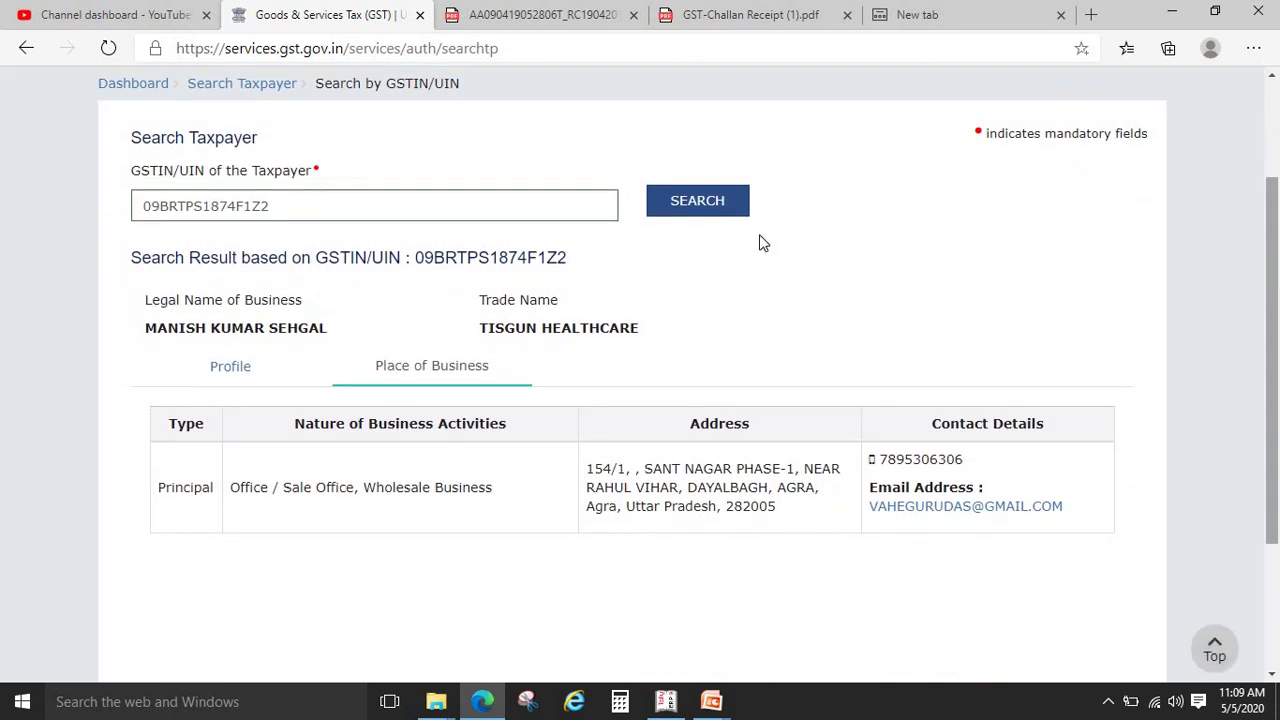
click(227, 372)
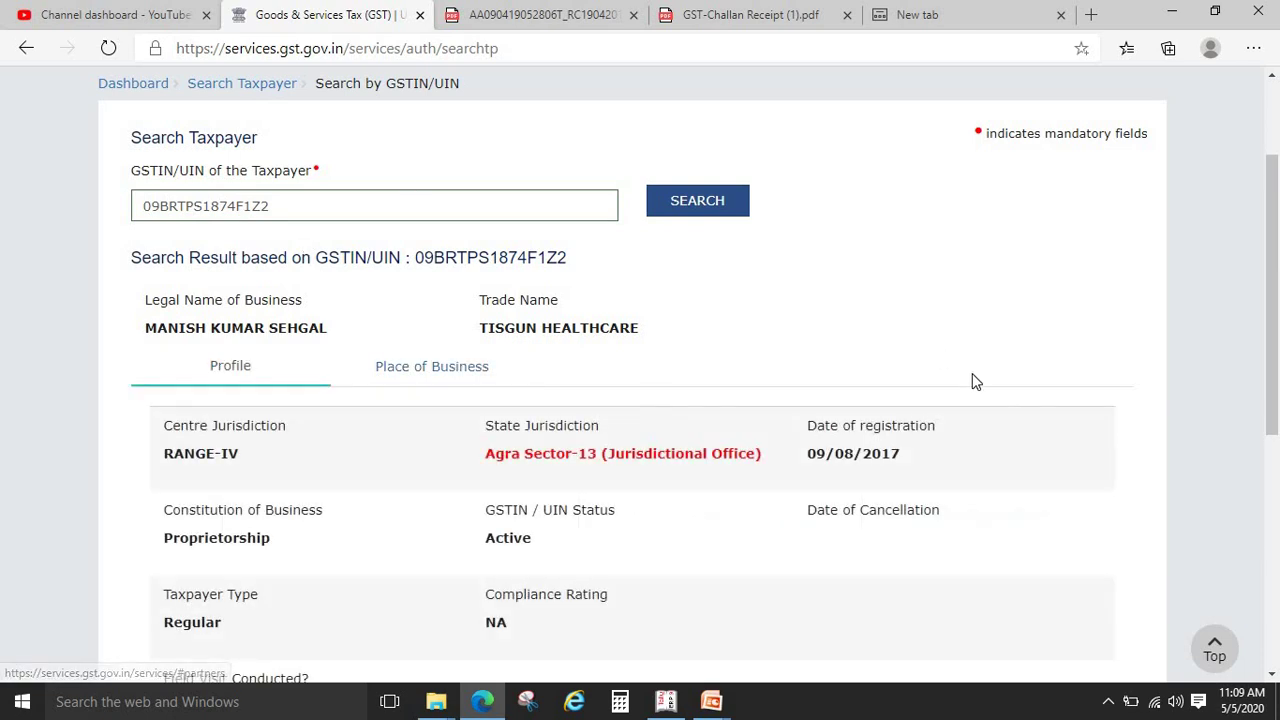
scroll(719, 185, down, 2)
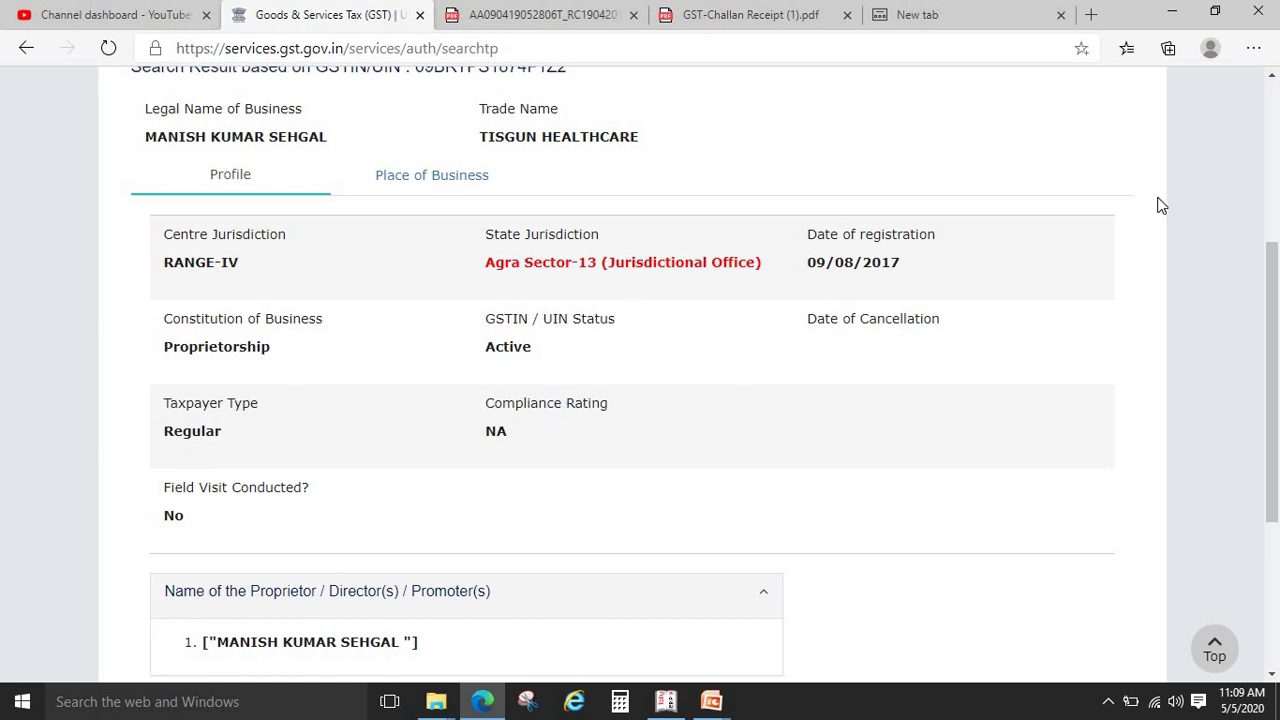
click(1277, 163)
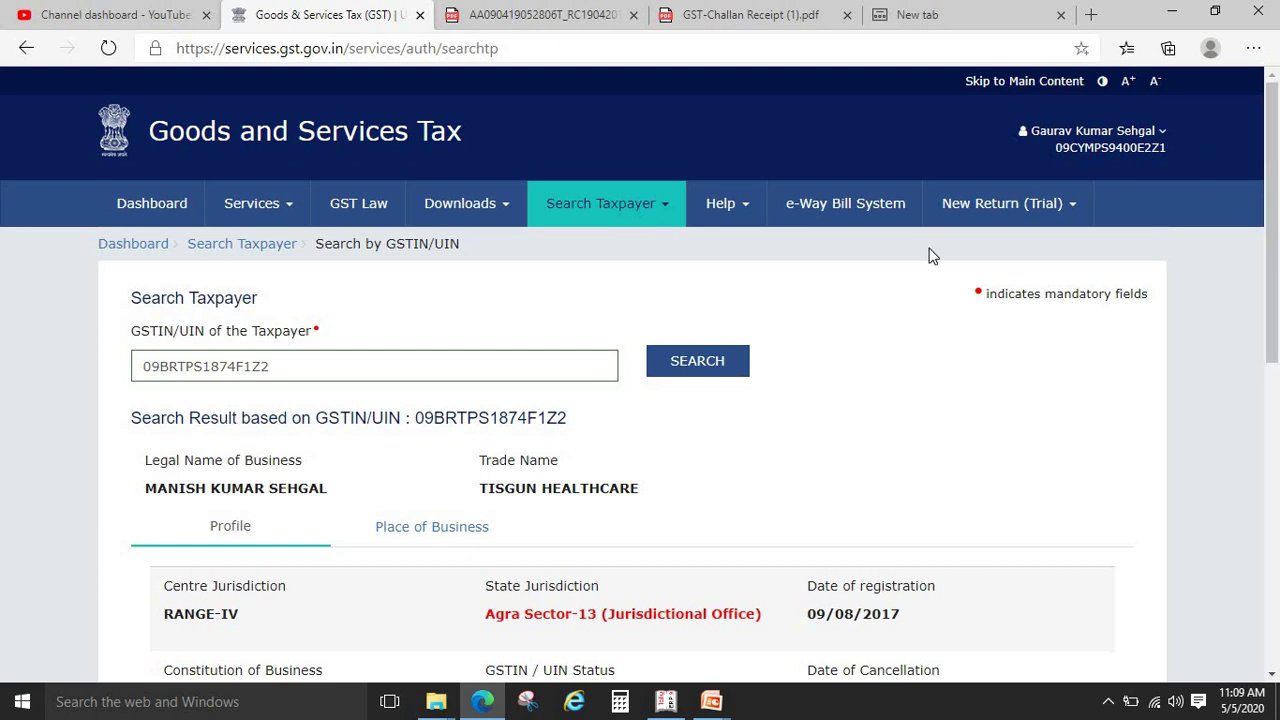
Log out of the GST Portal from the account menu
click(666, 218)
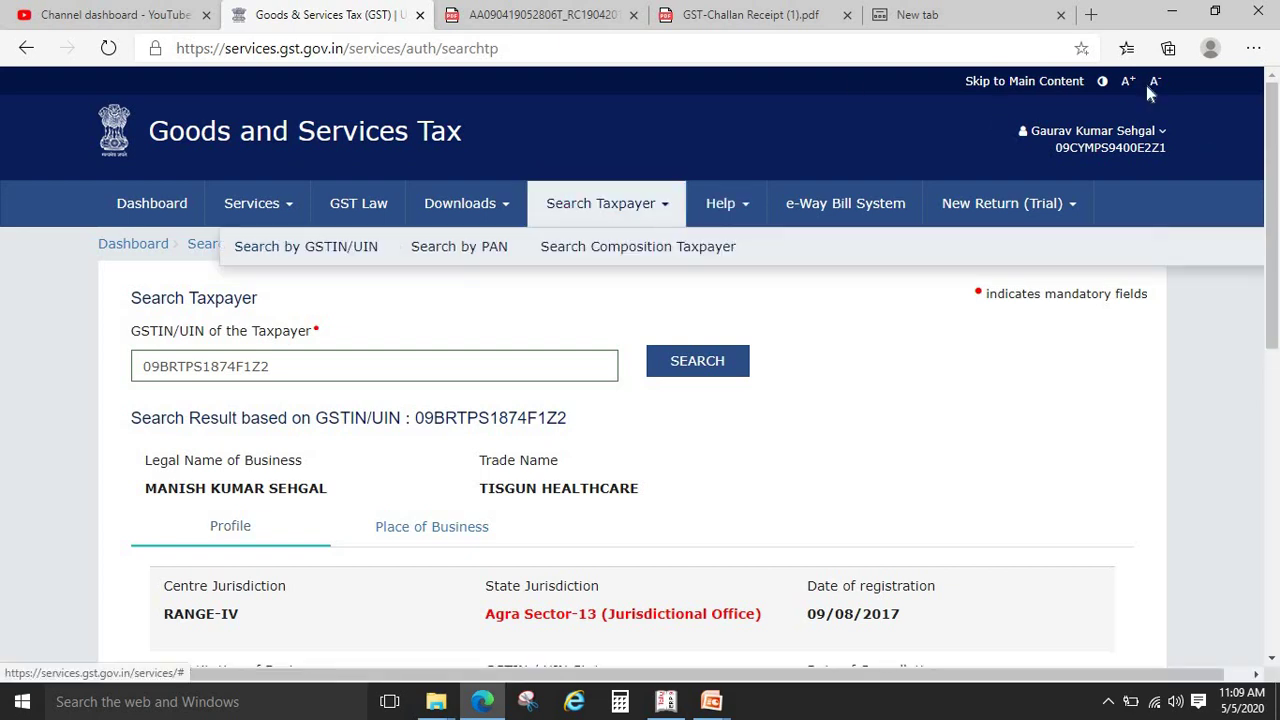
click(1210, 48)
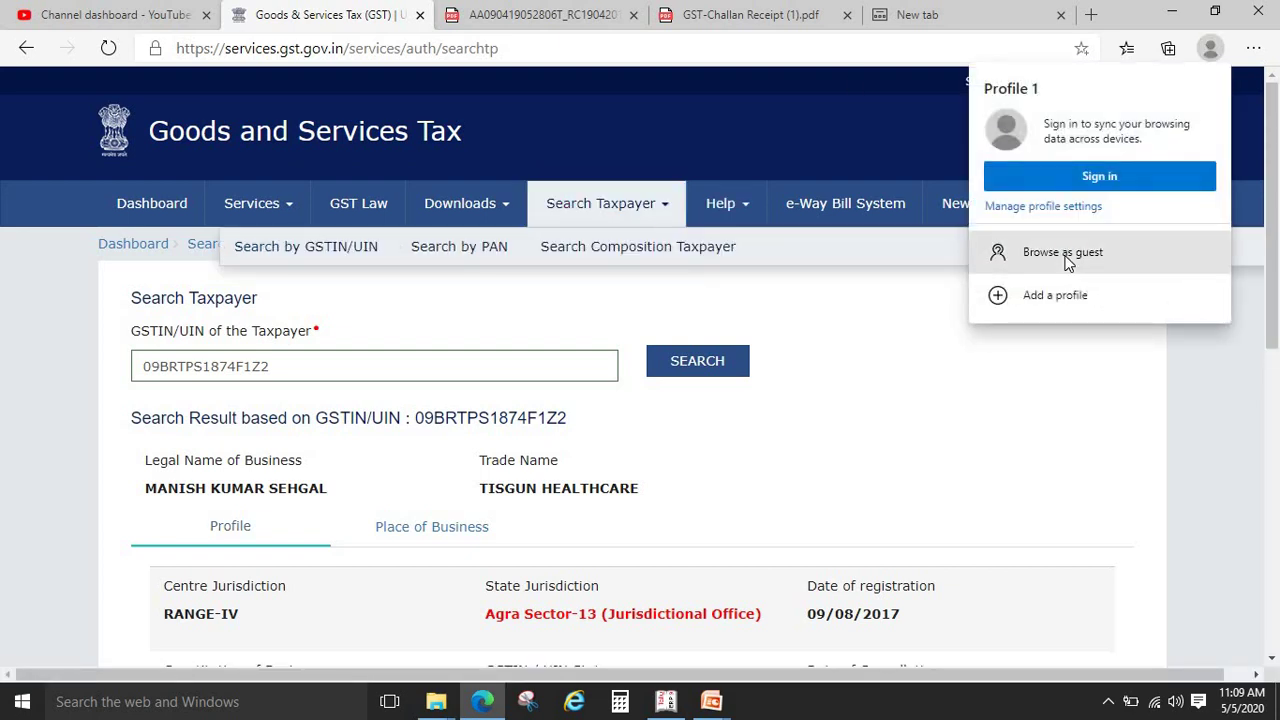
click(942, 322)
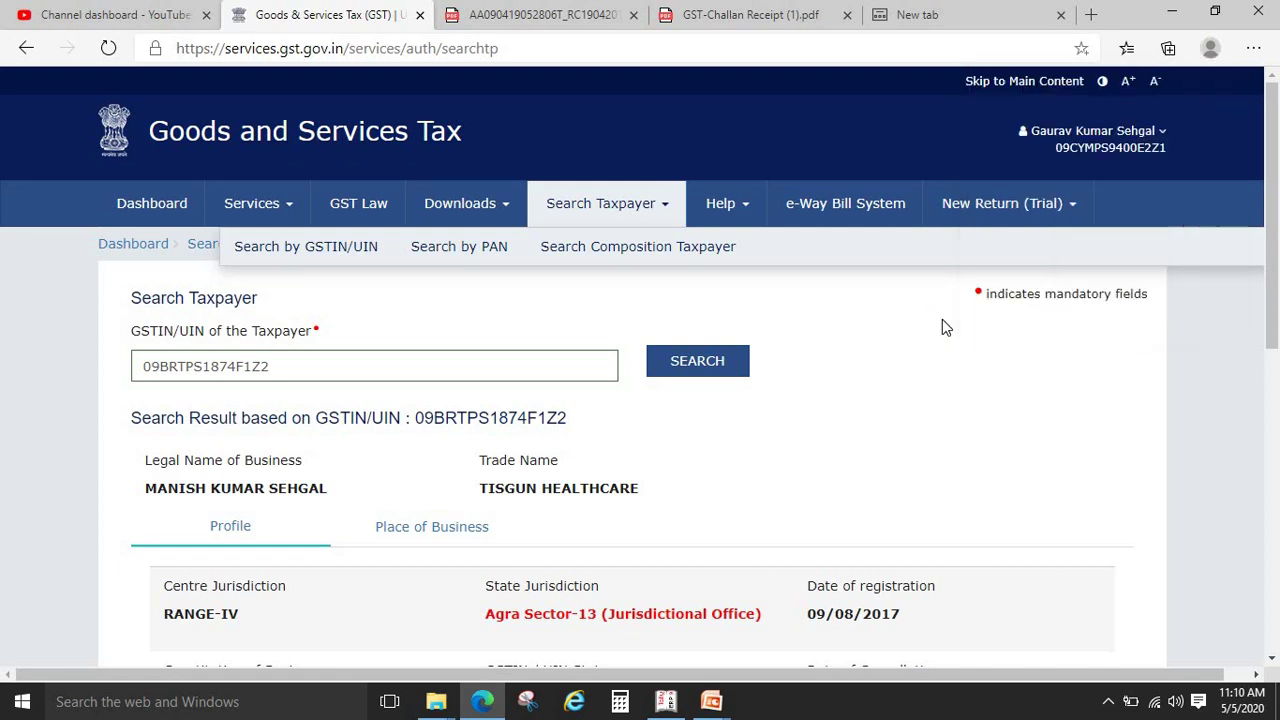
click(1135, 140)
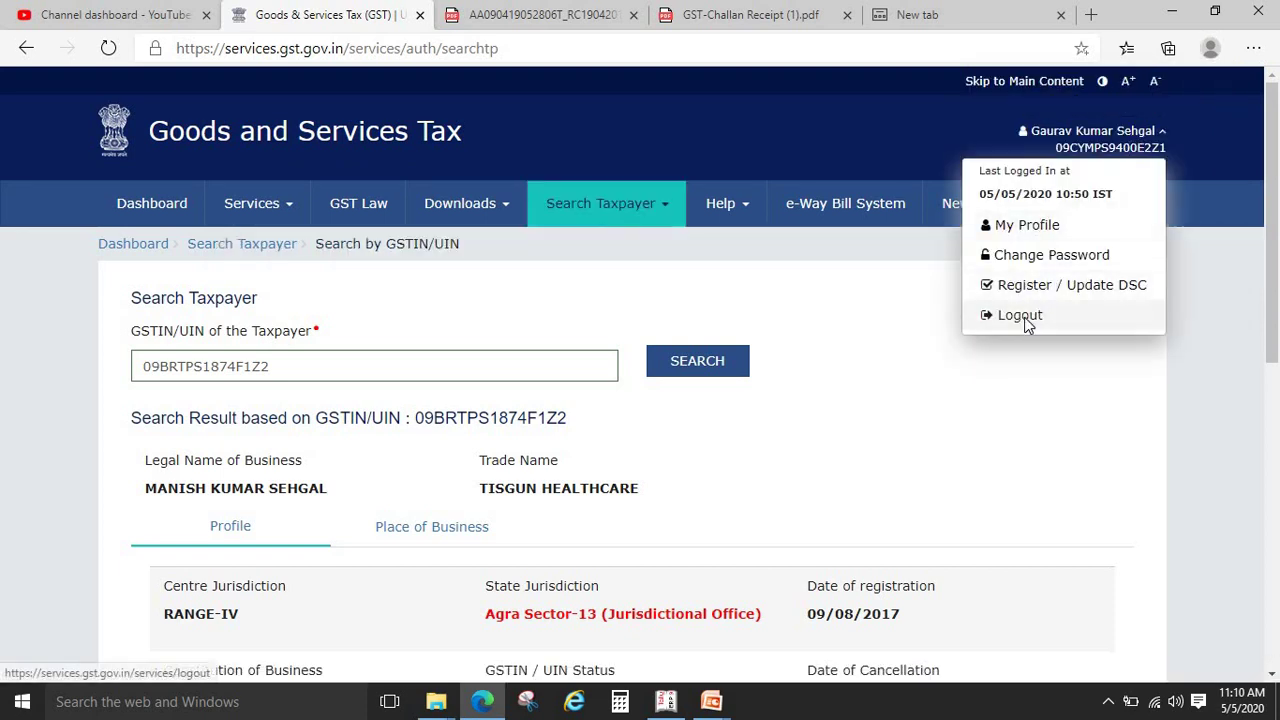
click(1027, 324)
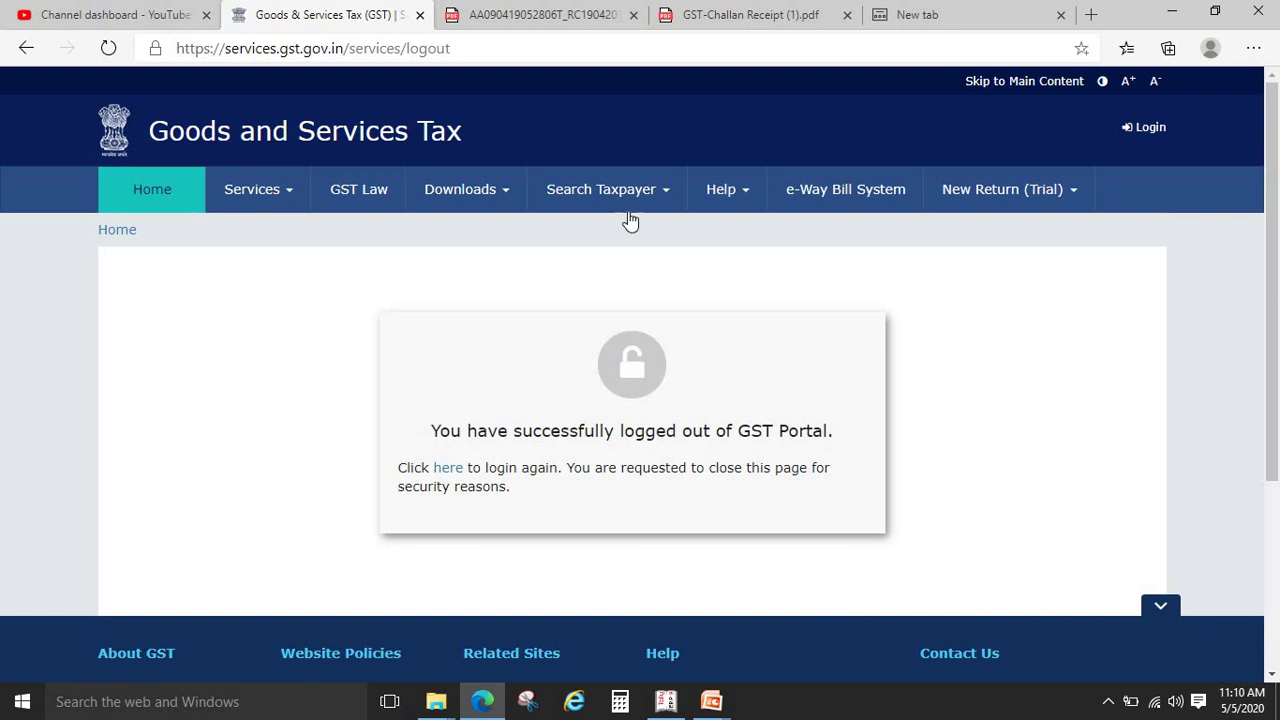
Without logging in, search the taxpayer by their GSTIN, entering the GSTIN and the captcha
click(640, 206)
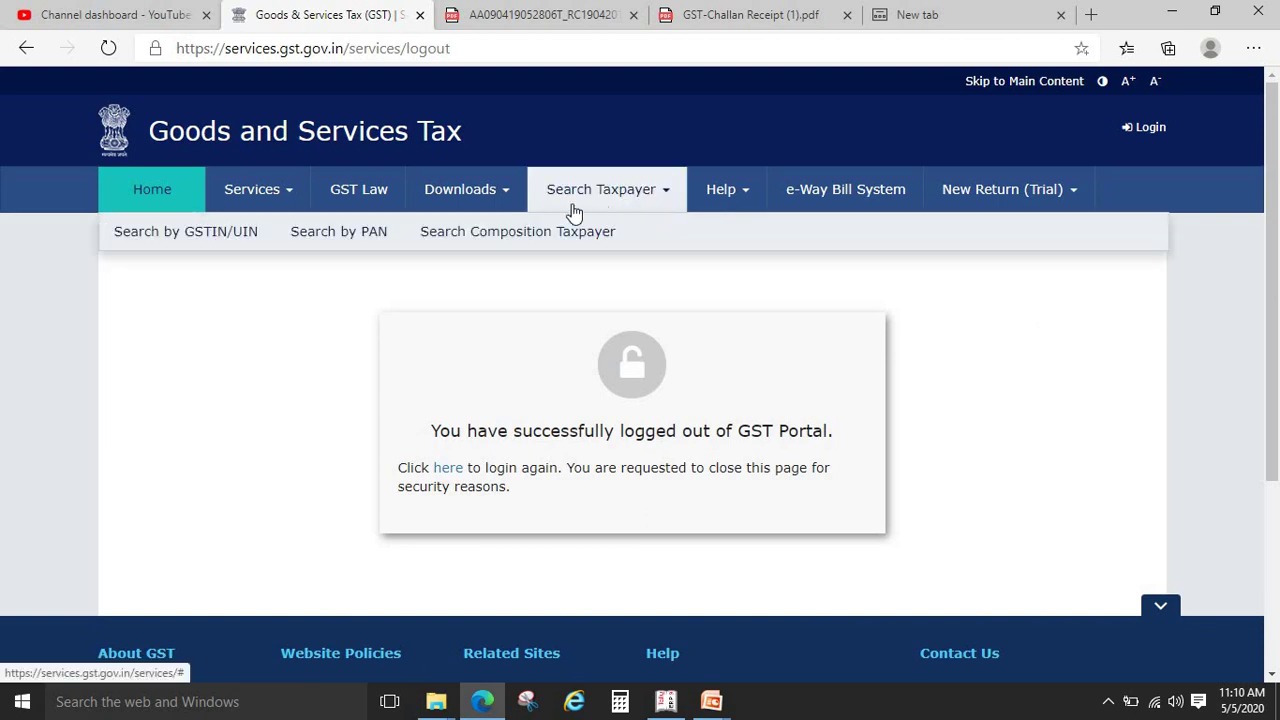
click(243, 236)
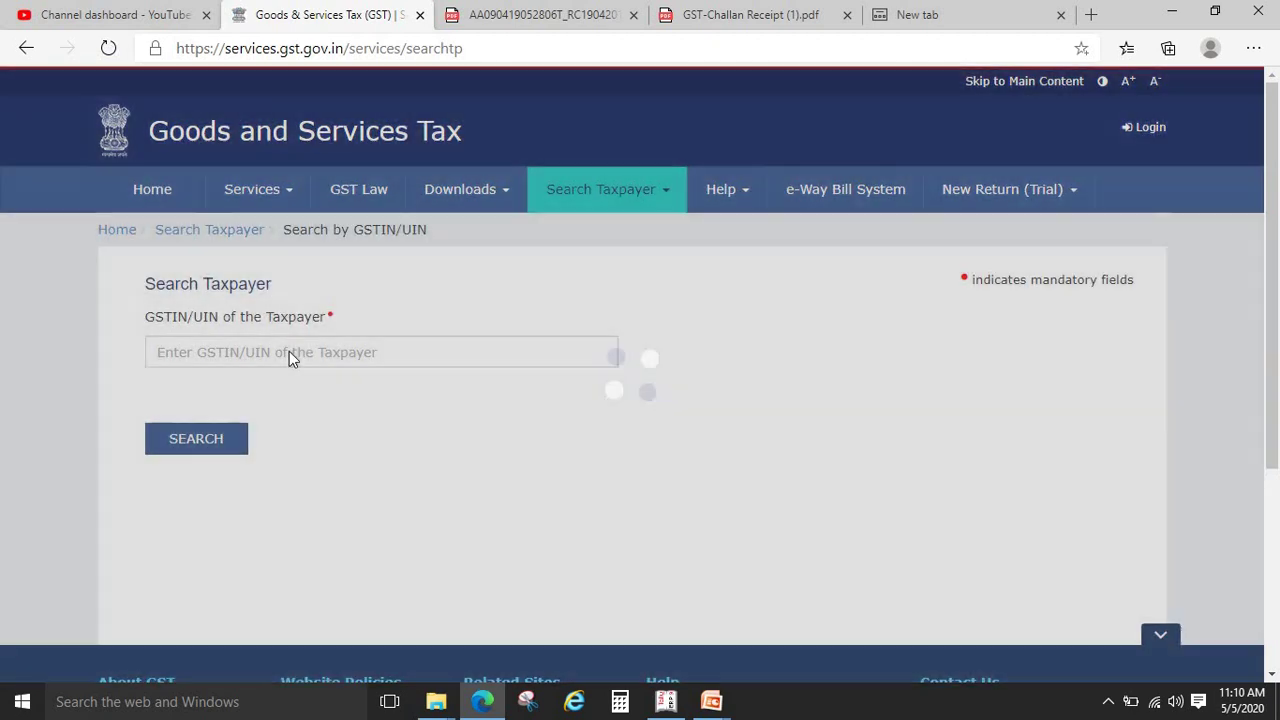
click(290, 352)
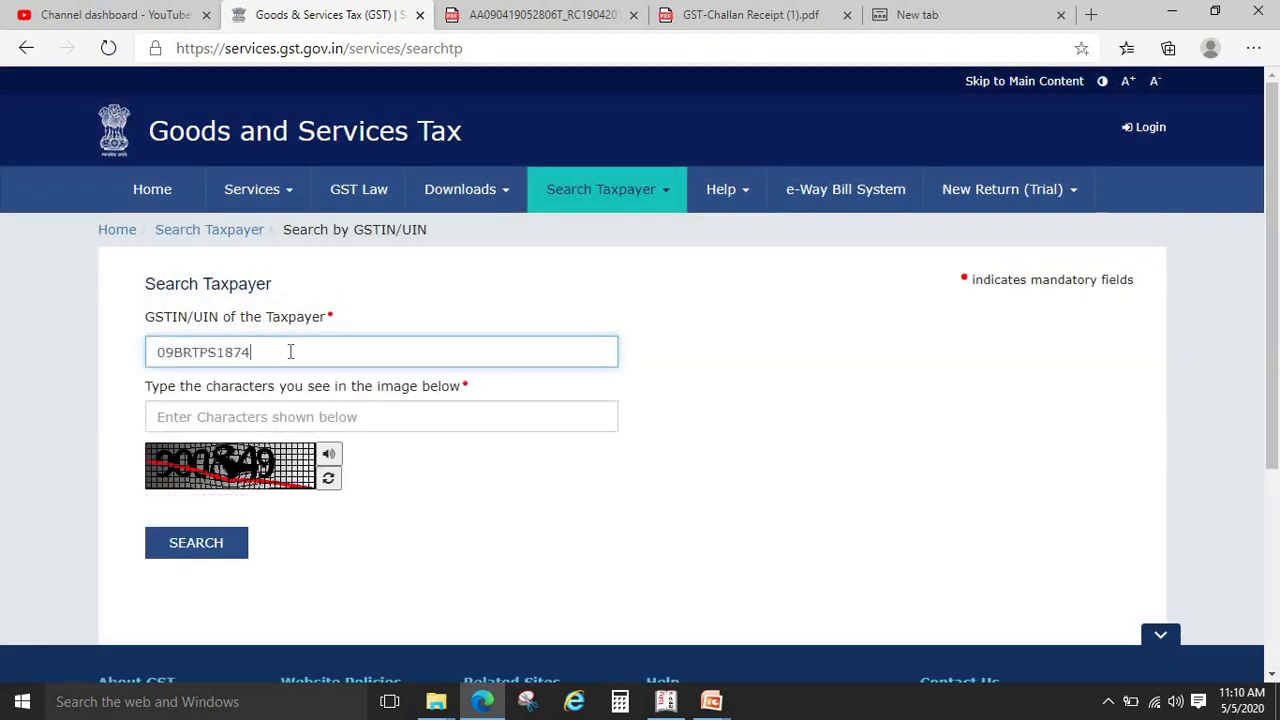
key(Tab)
text(9008)
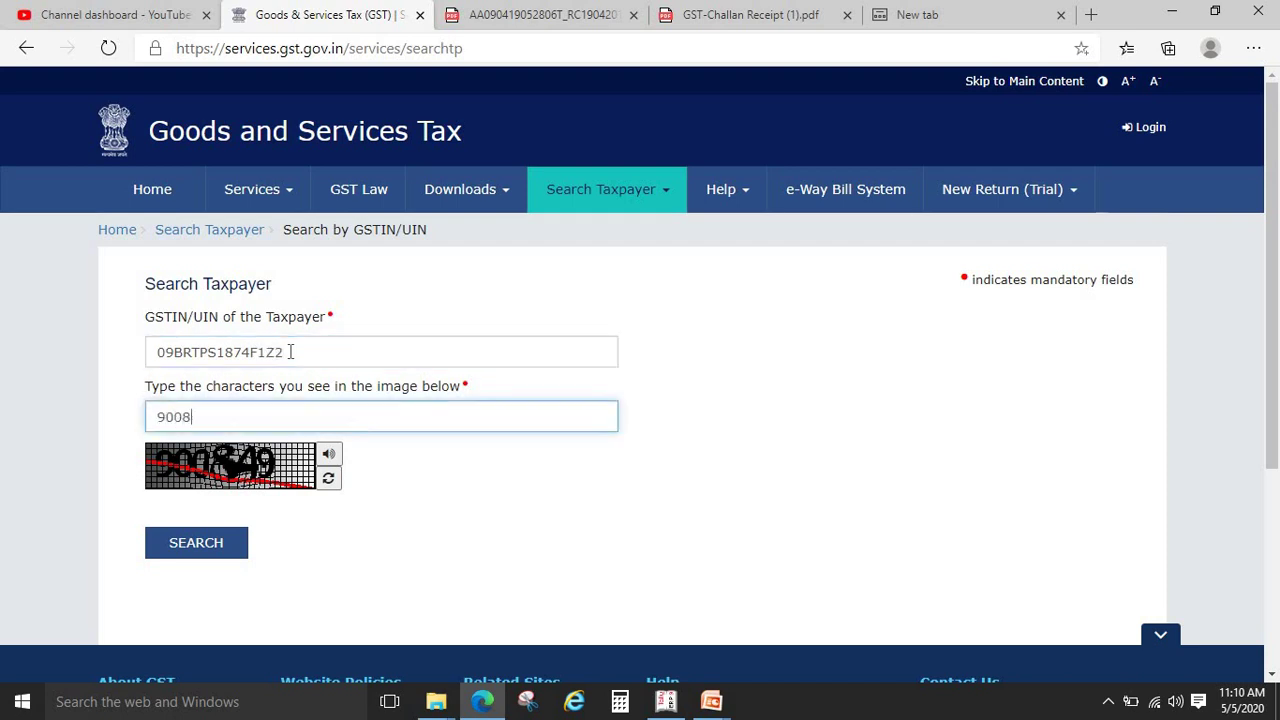
text(49)
click(206, 546)
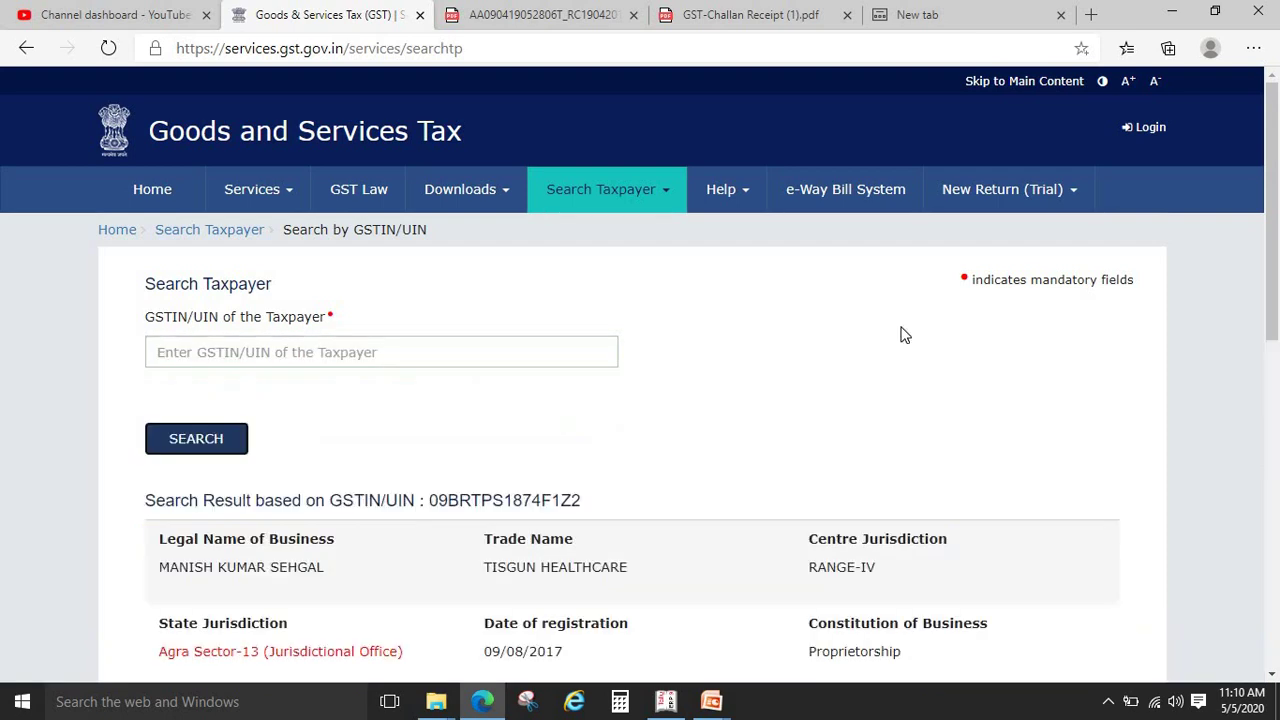
Show the taxpayer's return filing table, review the returns, then scroll back to the top
scroll(1277, 290, down, 5)
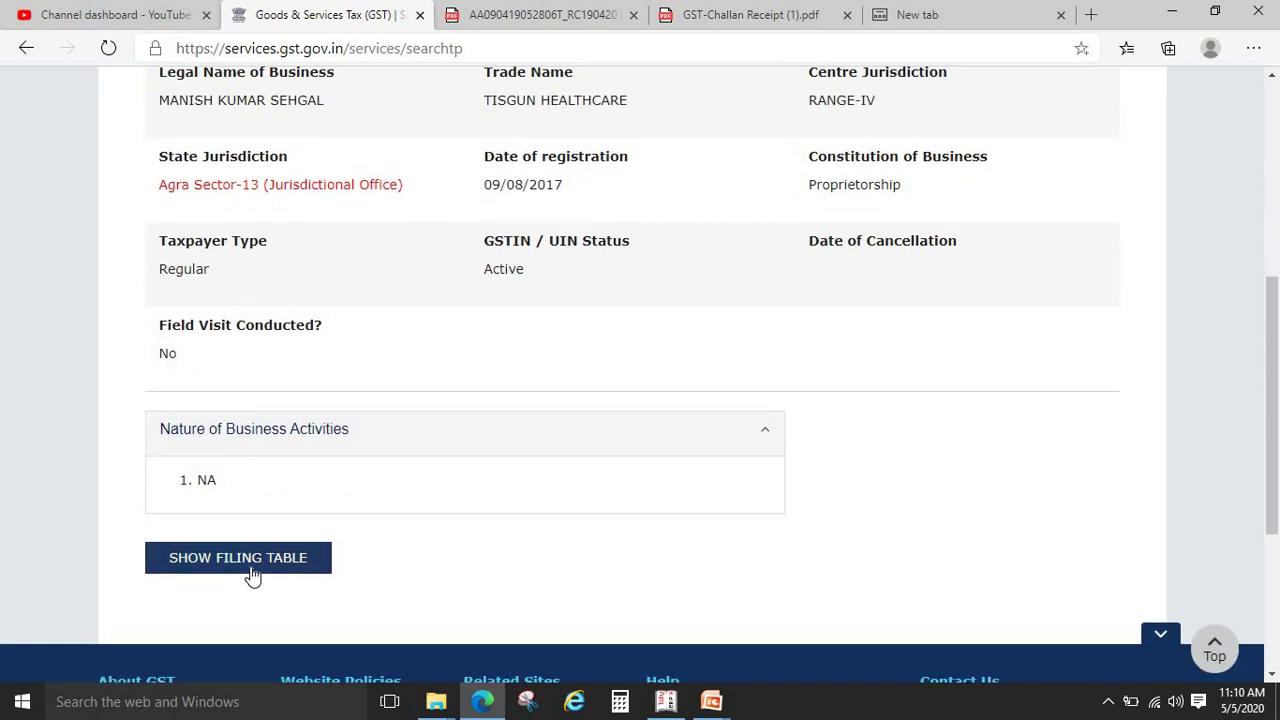
click(260, 563)
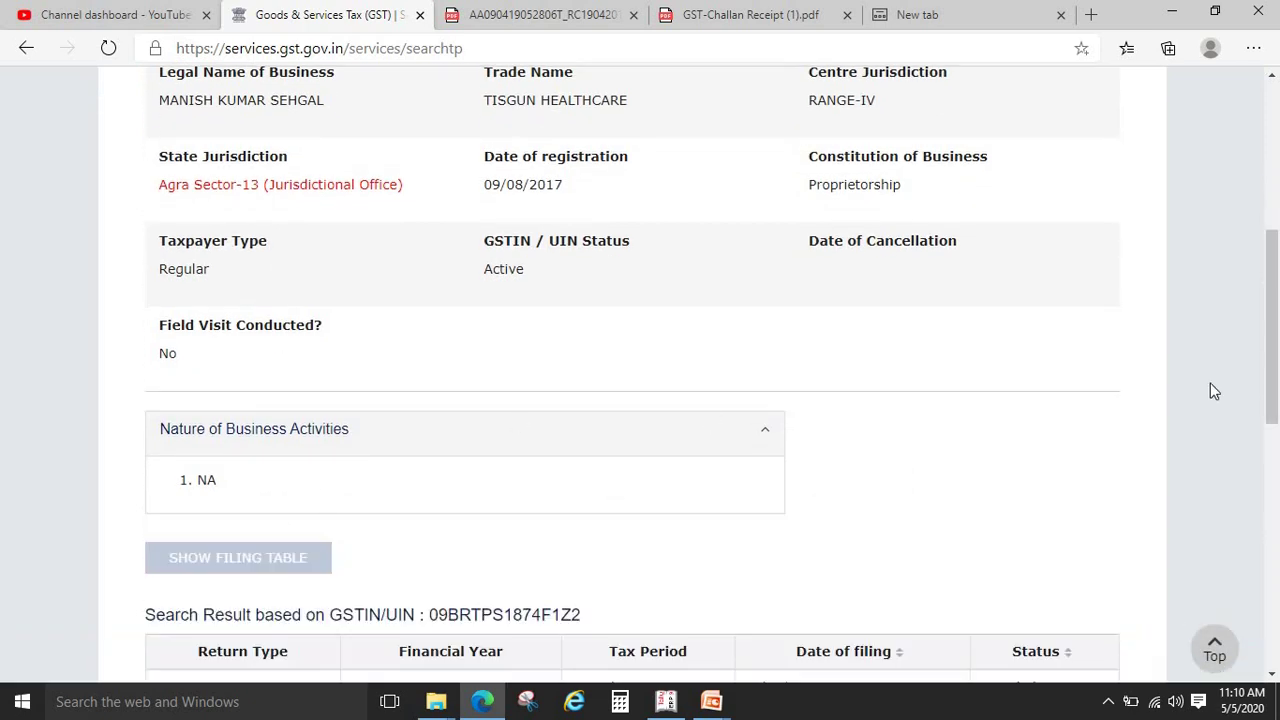
scroll(1270, 390, down, 5)
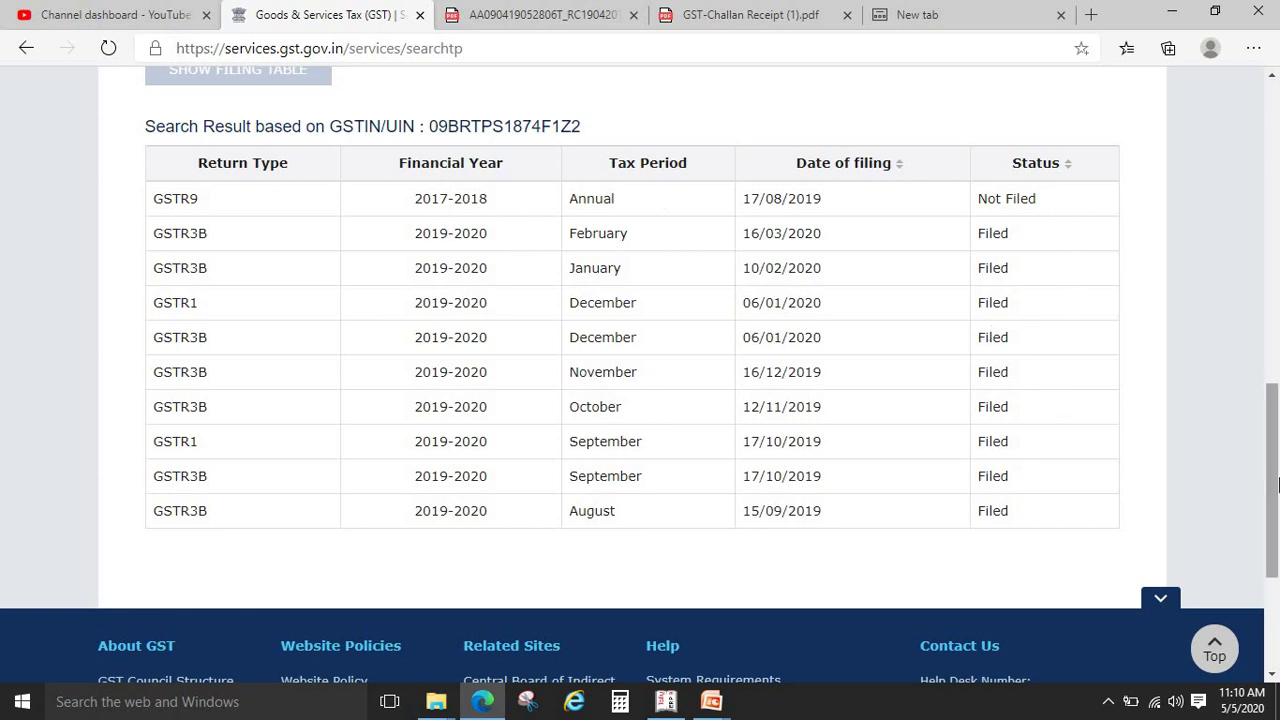
drag(1278, 484, 1278, 270)
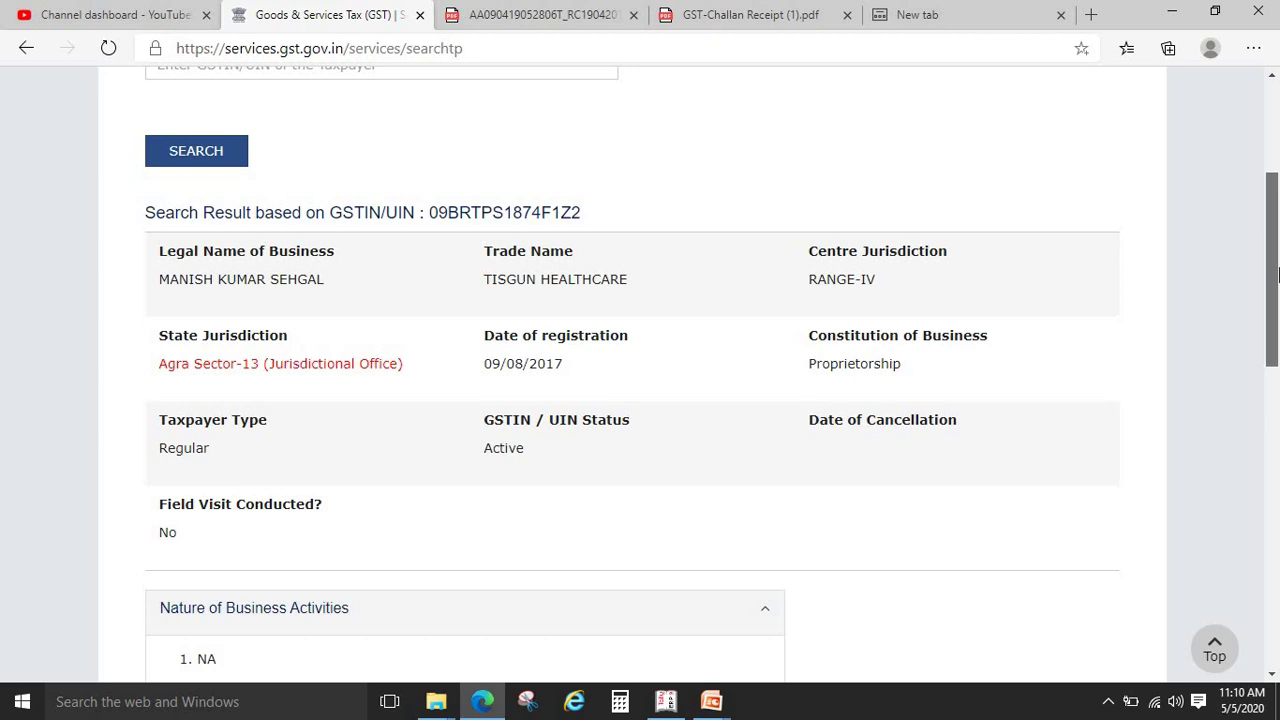
drag(1278, 262, 1278, 245)
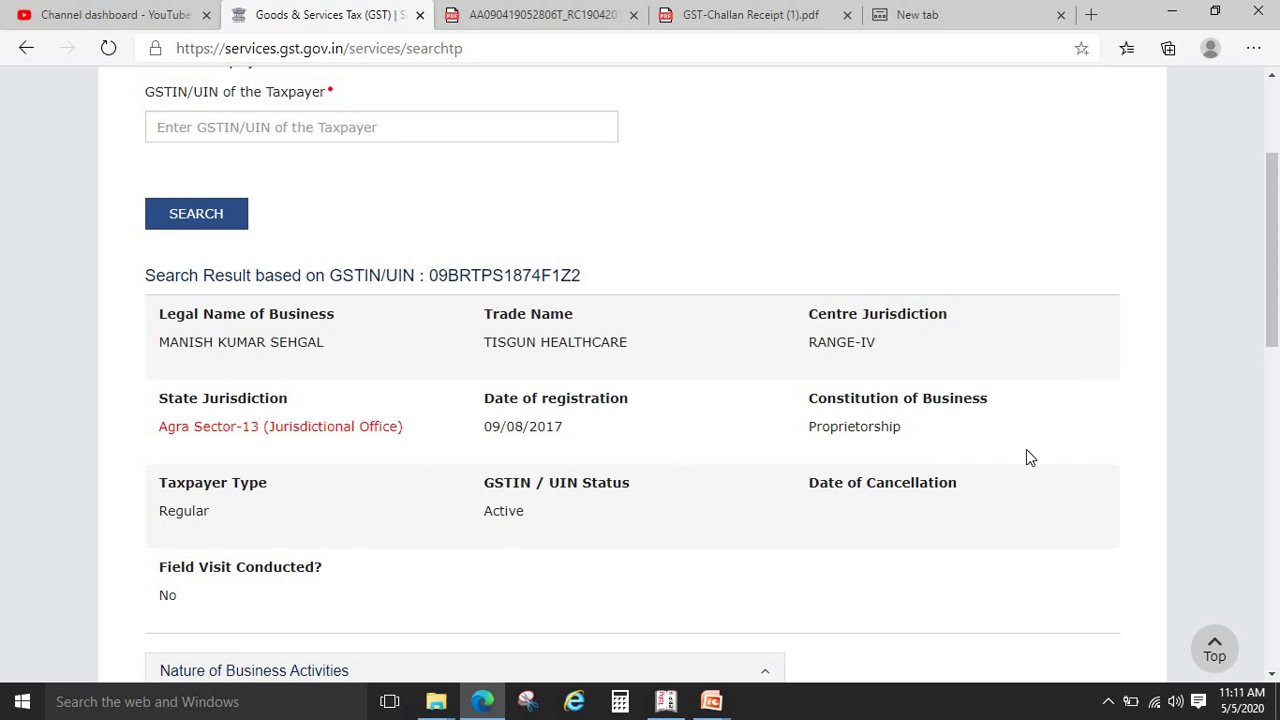
drag(1278, 248, 1278, 145)
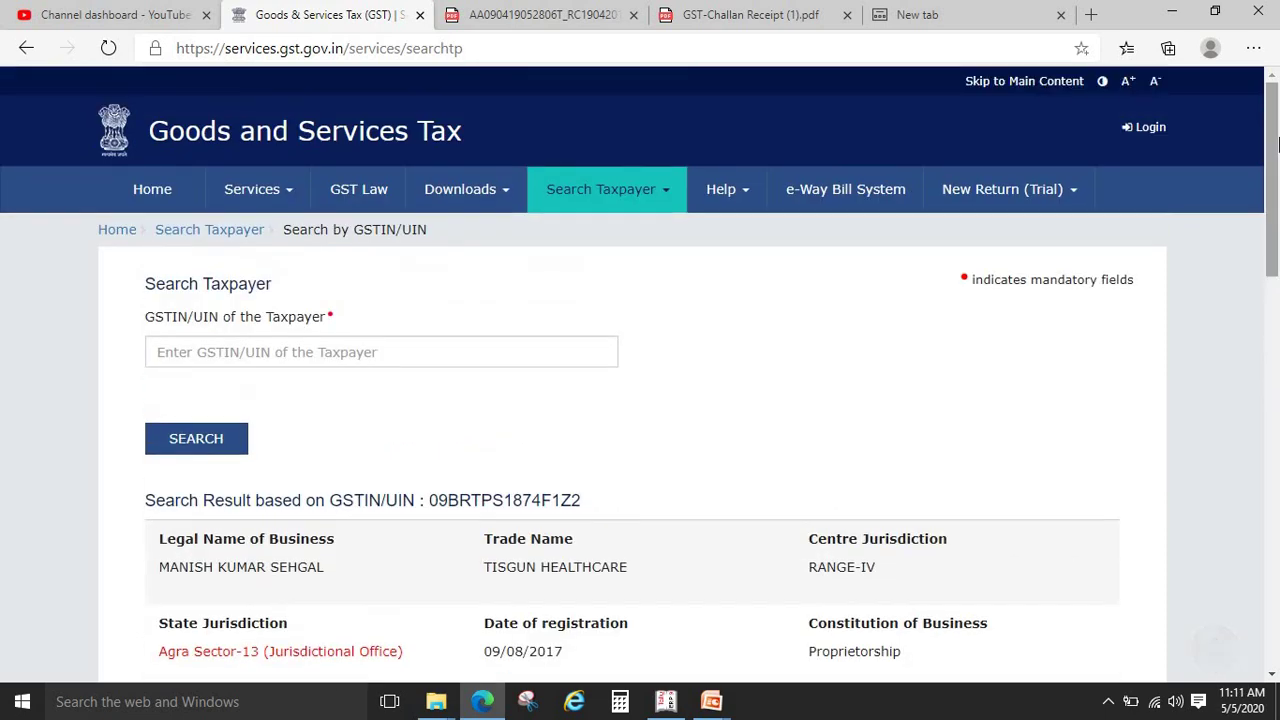
Open the Help menu's User Manuals, Videos and FAQs page and browse its list
click(743, 197)
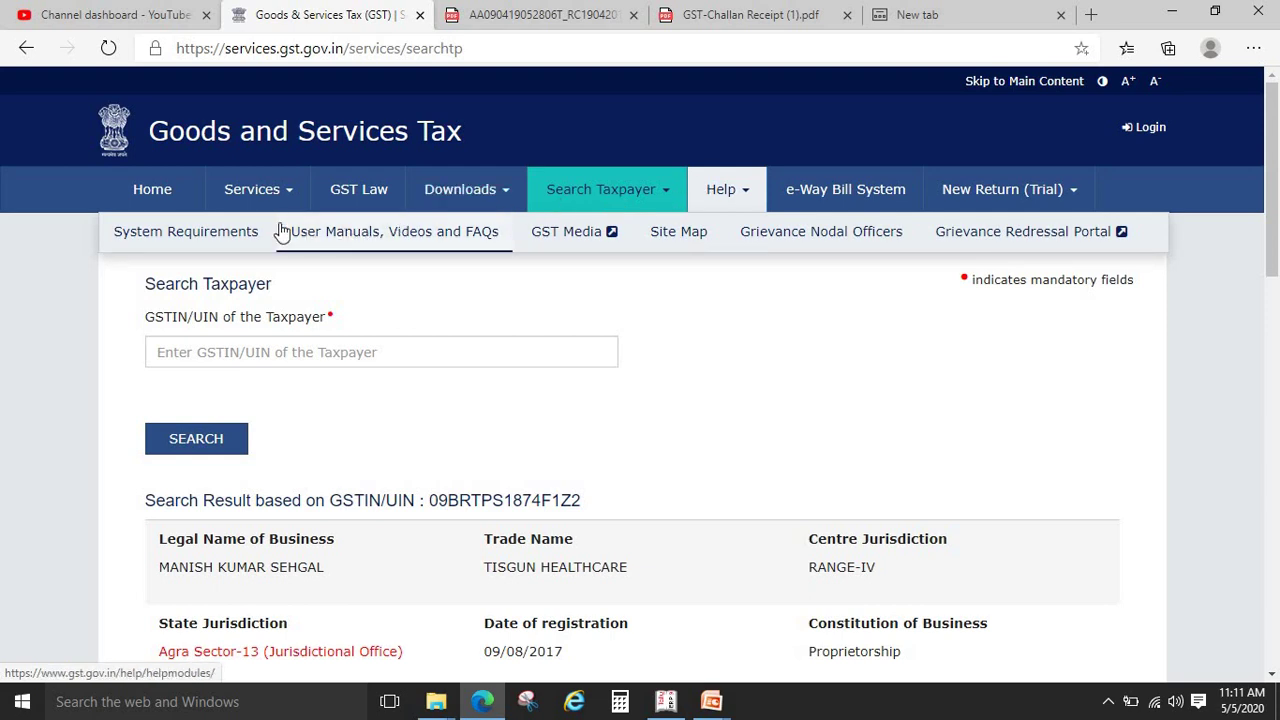
click(362, 236)
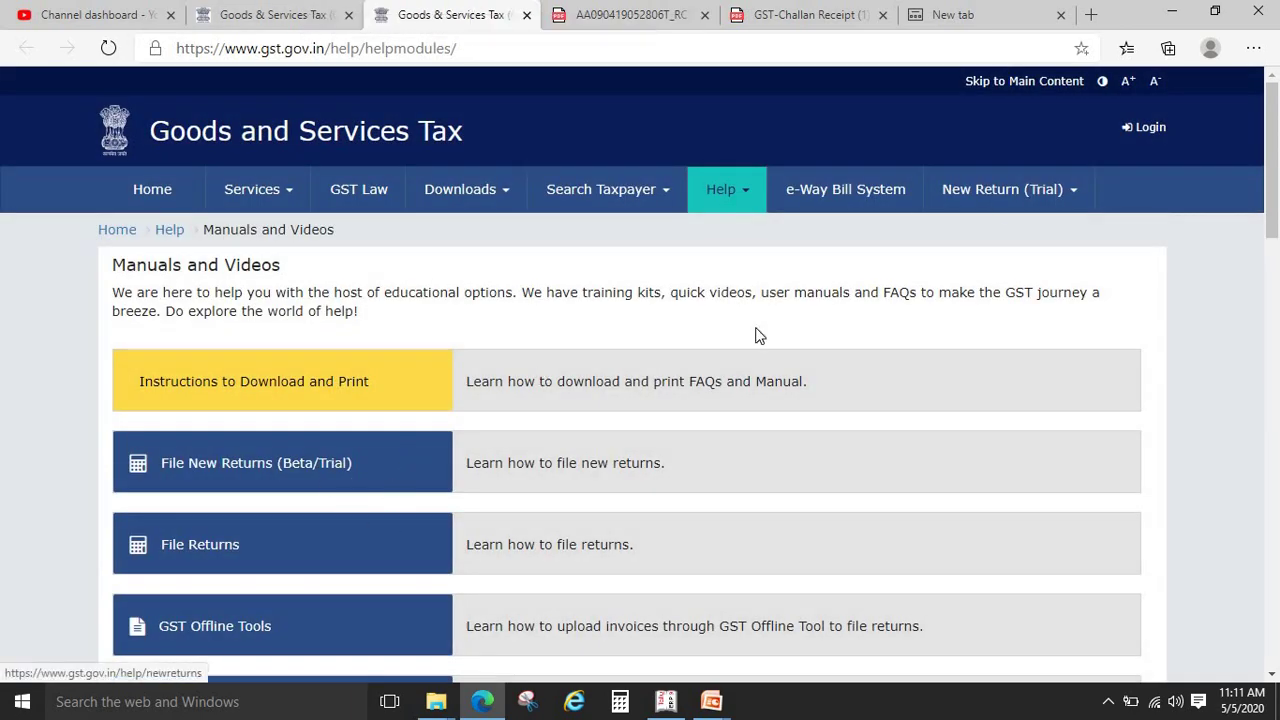
drag(1278, 175, 1277, 329)
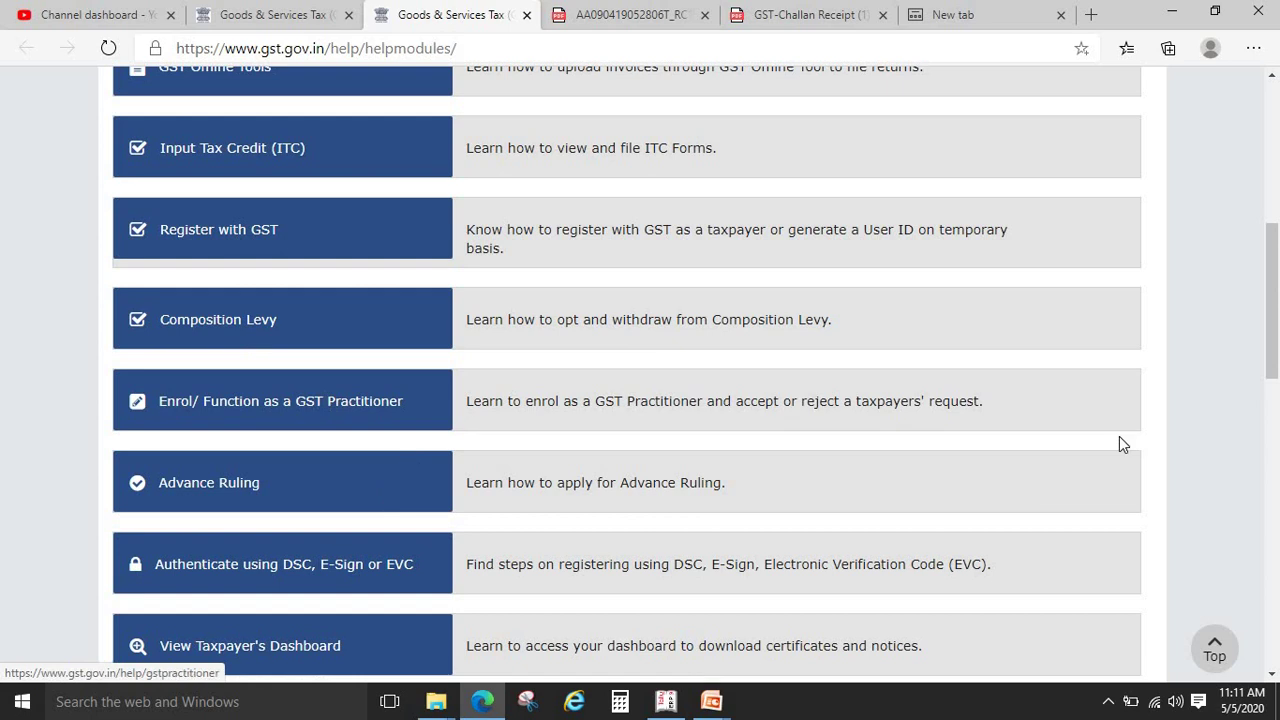
scroll(1277, 398, down, 12)
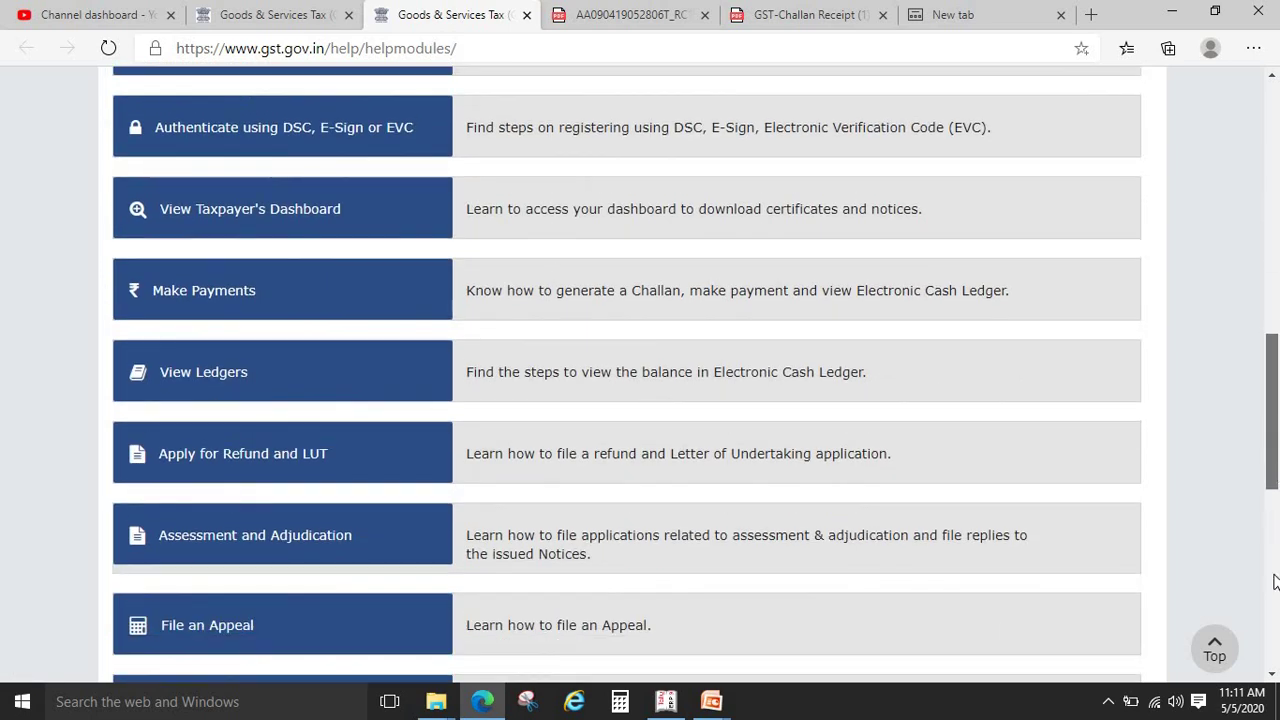
scroll(1277, 325, up, 10)
scroll(1277, 325, up, 9)
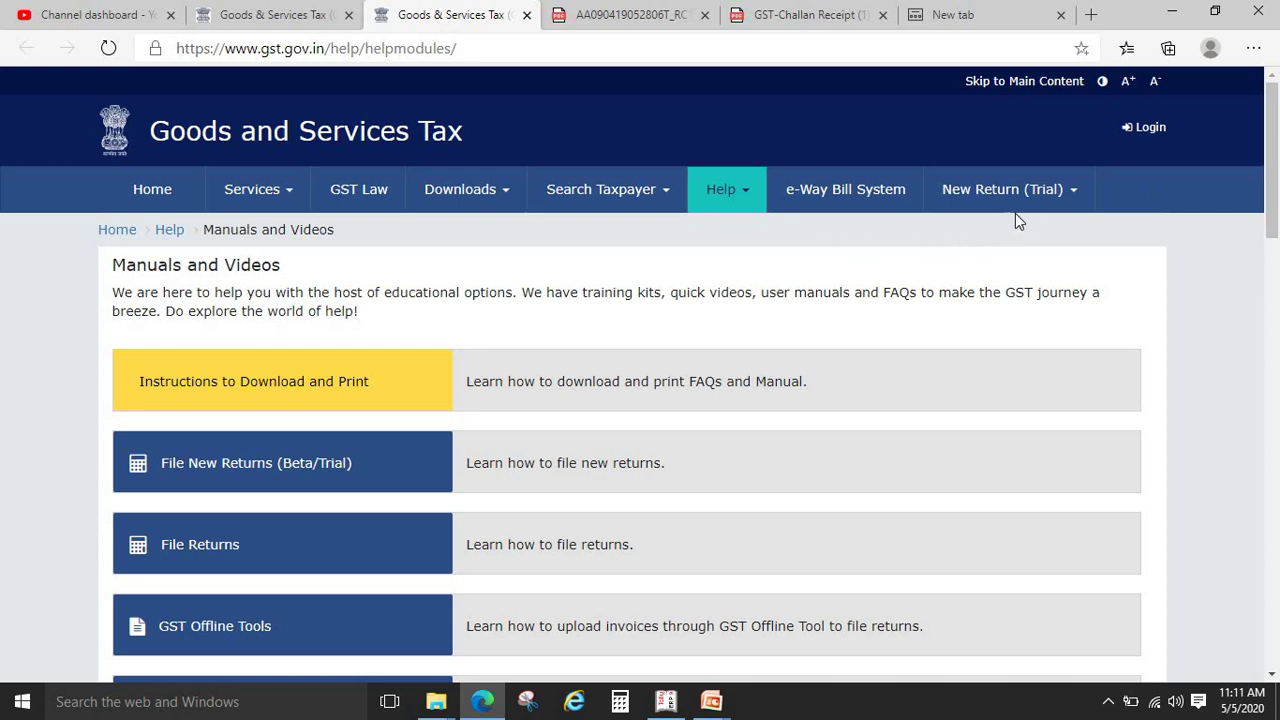
Open and close the New Return (Trial) options, then switch to the slide show
click(1043, 193)
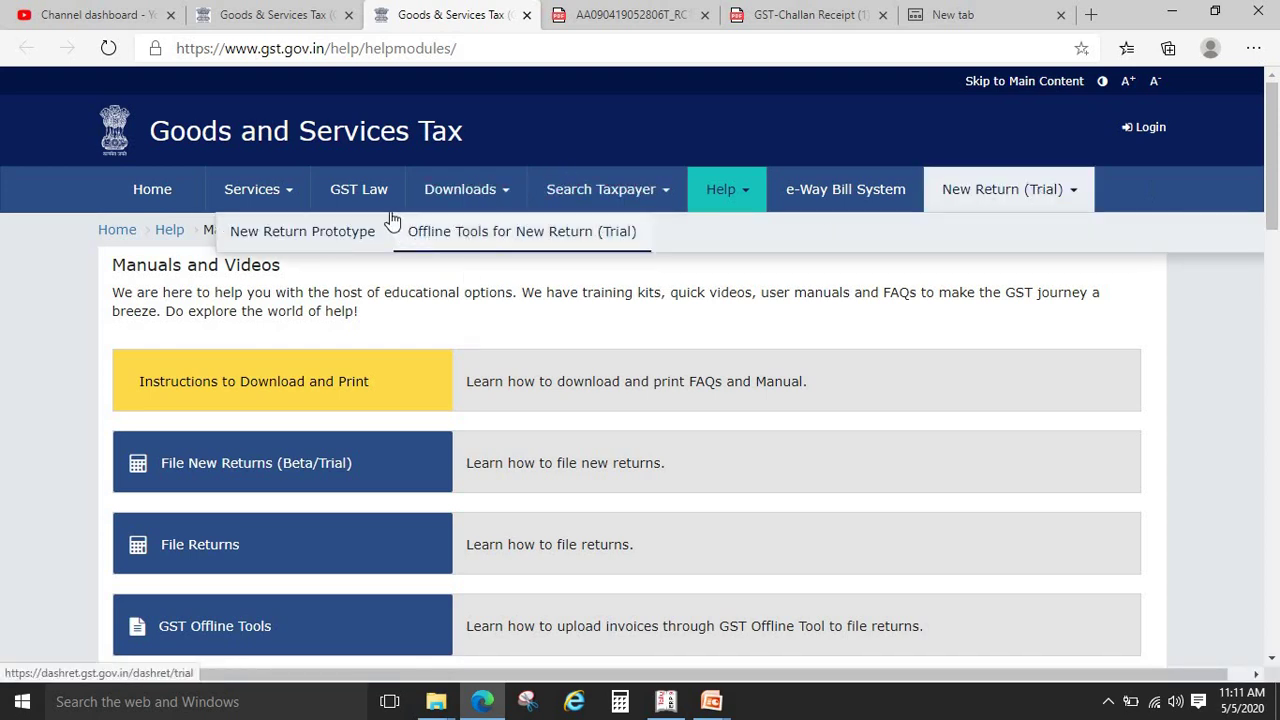
click(1166, 334)
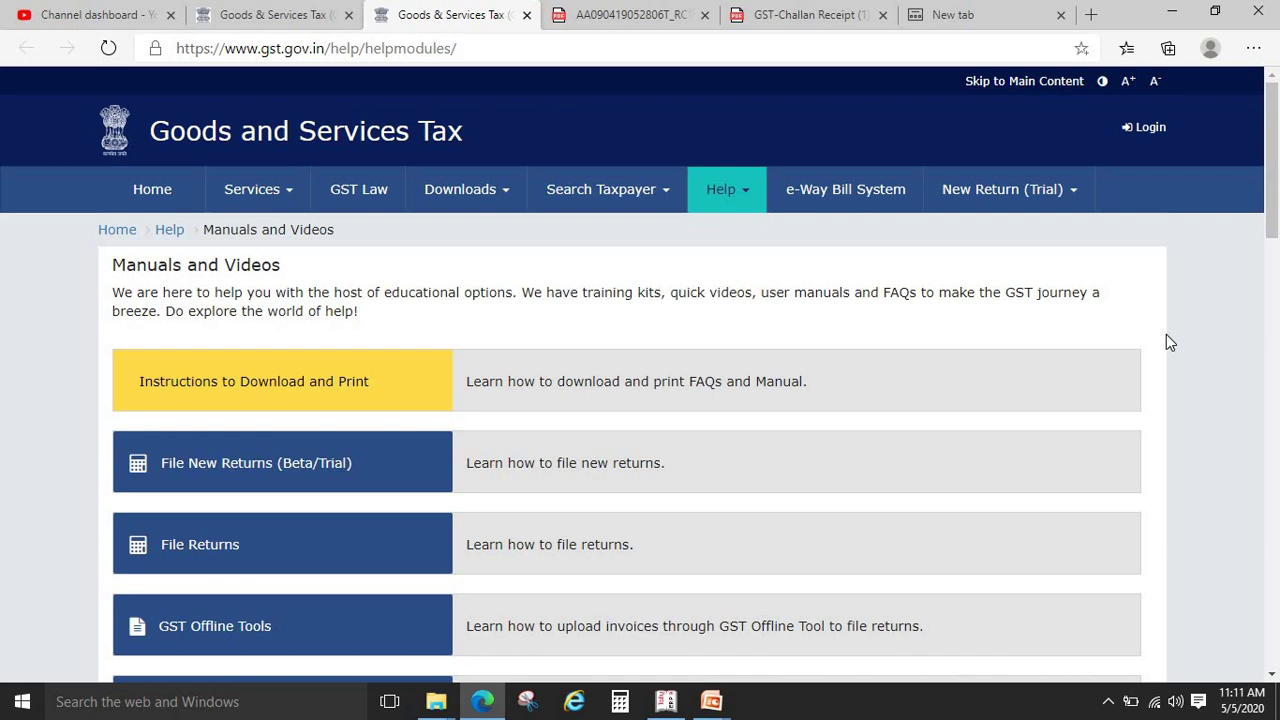
key(alt+Tab)
key(alt+Tab)
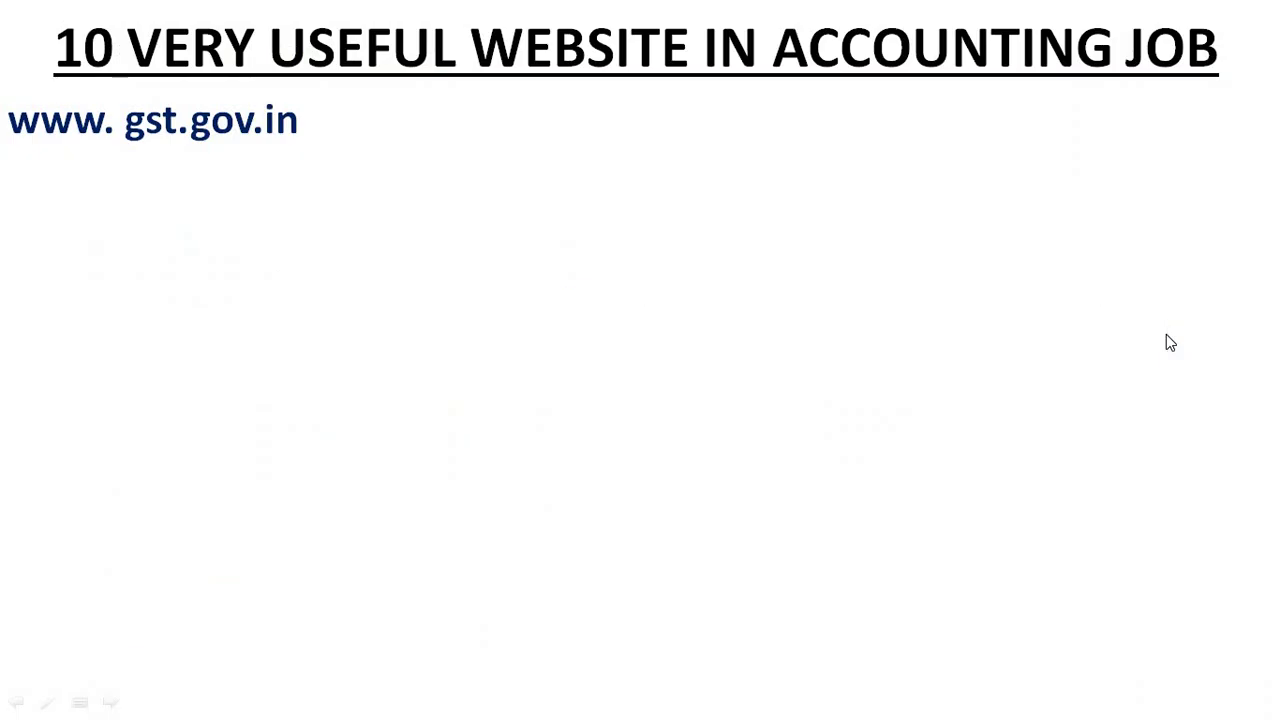
key(Right)
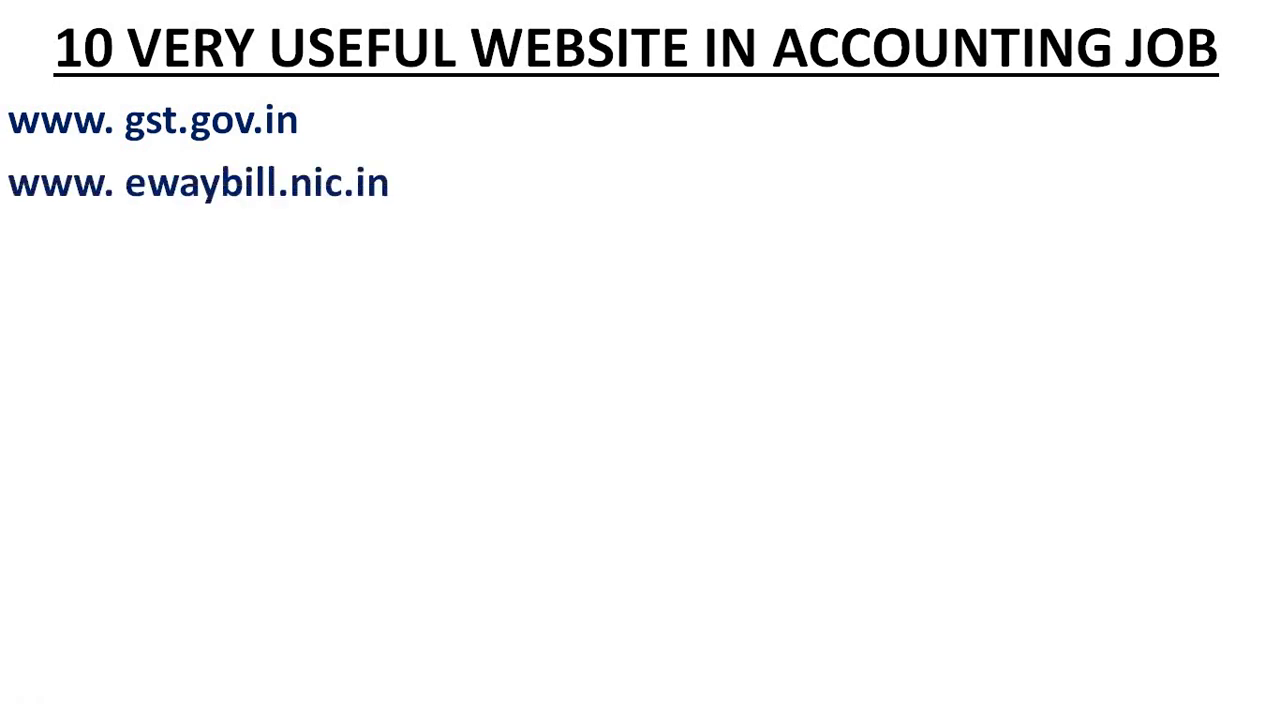
key(alt+Tab)
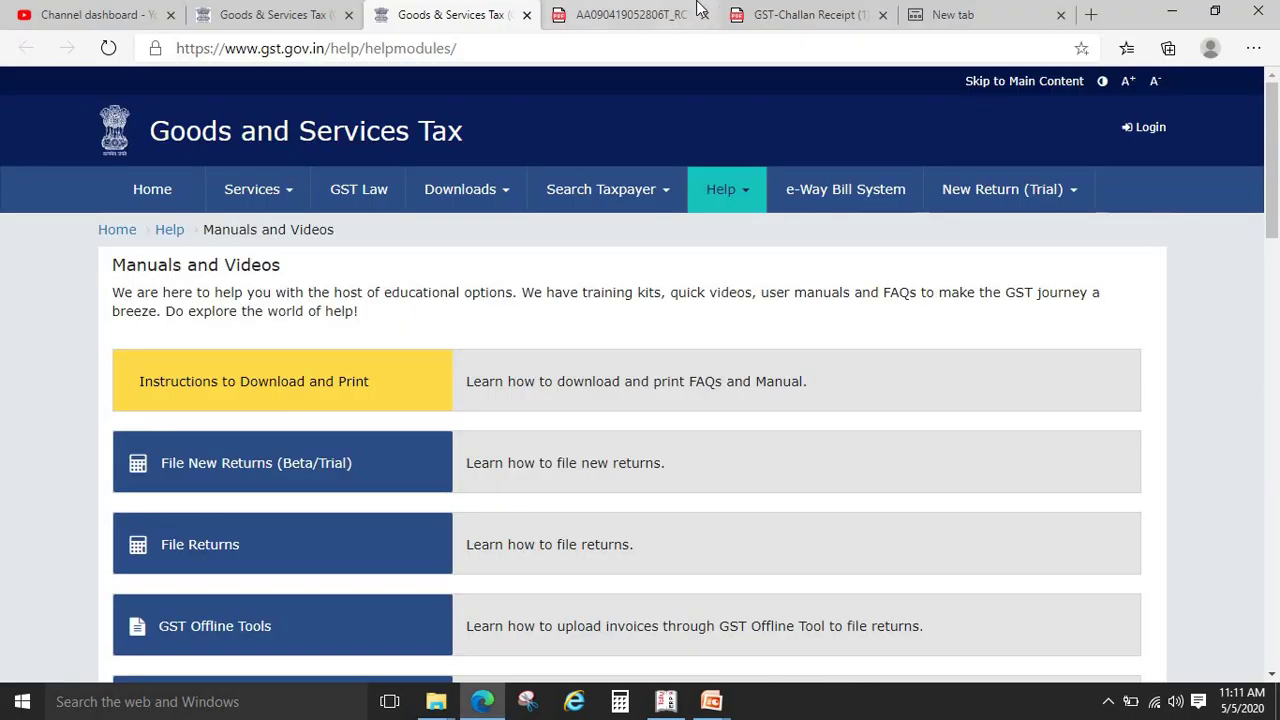
Close the downloaded PDF, challan receipt PDF and empty new tabs
click(703, 14)
click(703, 14)
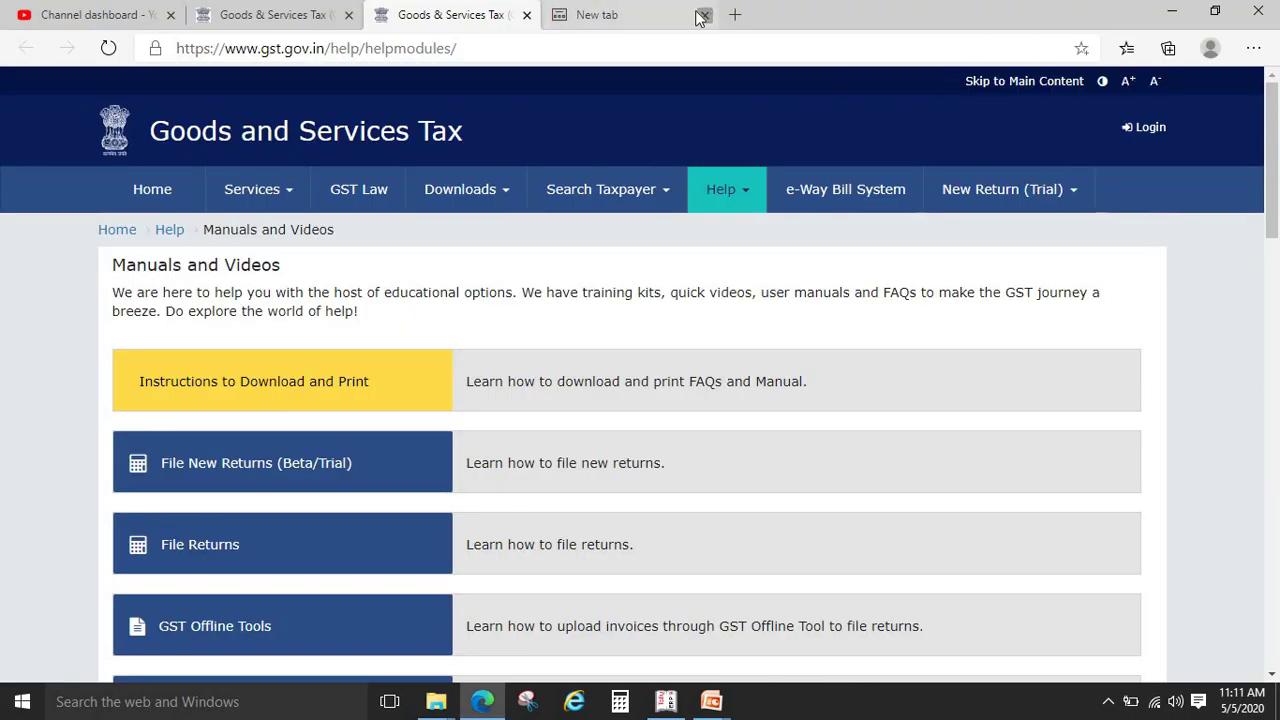
click(703, 14)
click(557, 47)
text(WWW)
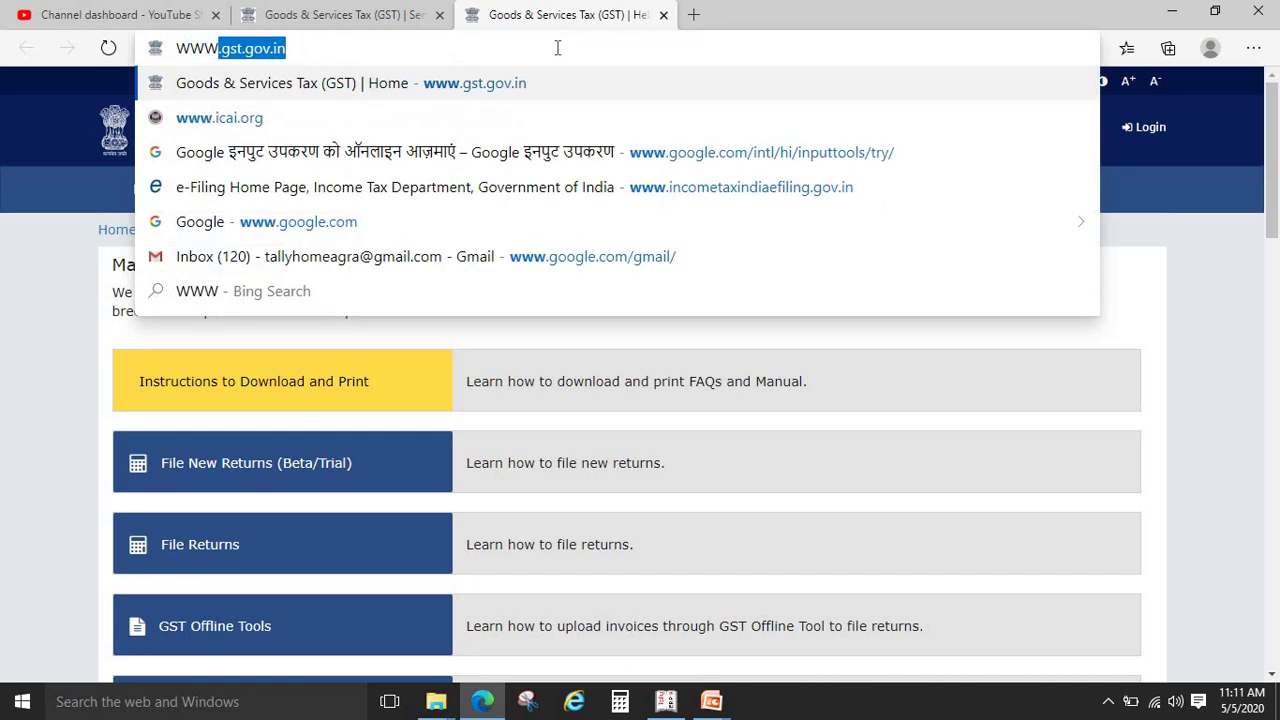
text(.EWAYBI)
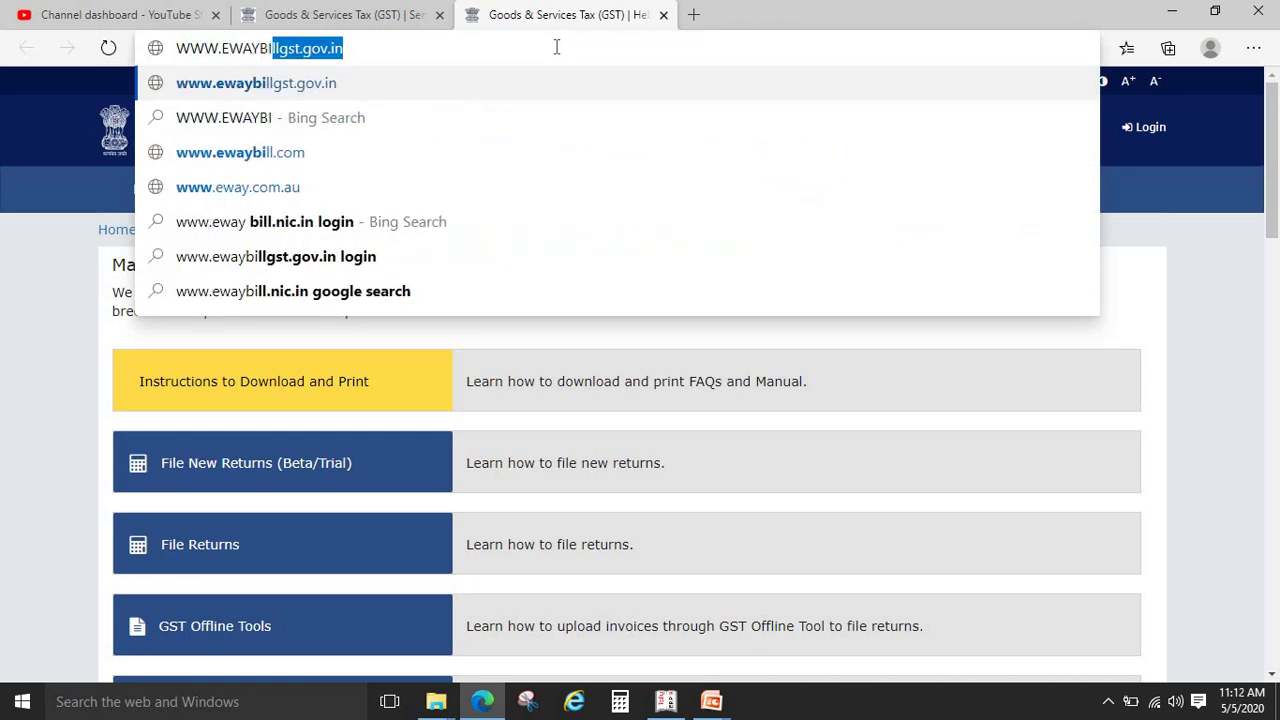
text(LL.NIC.)
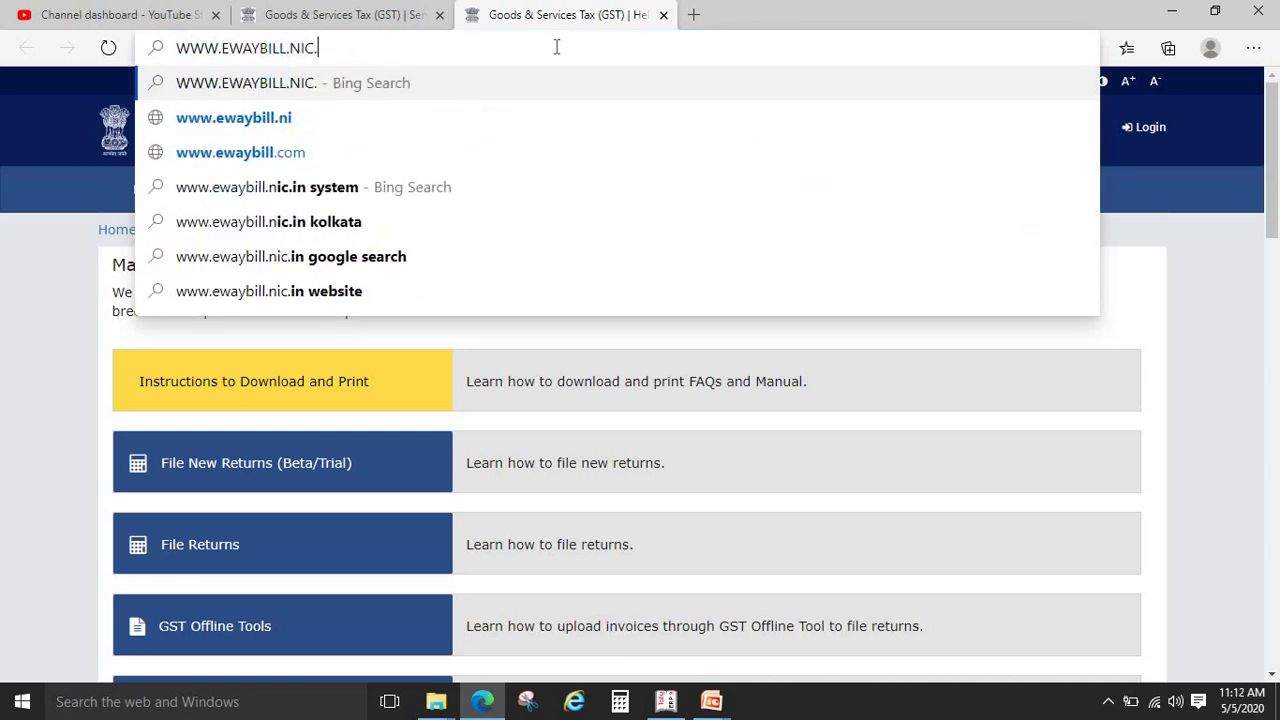
text(IN)
key(Return)
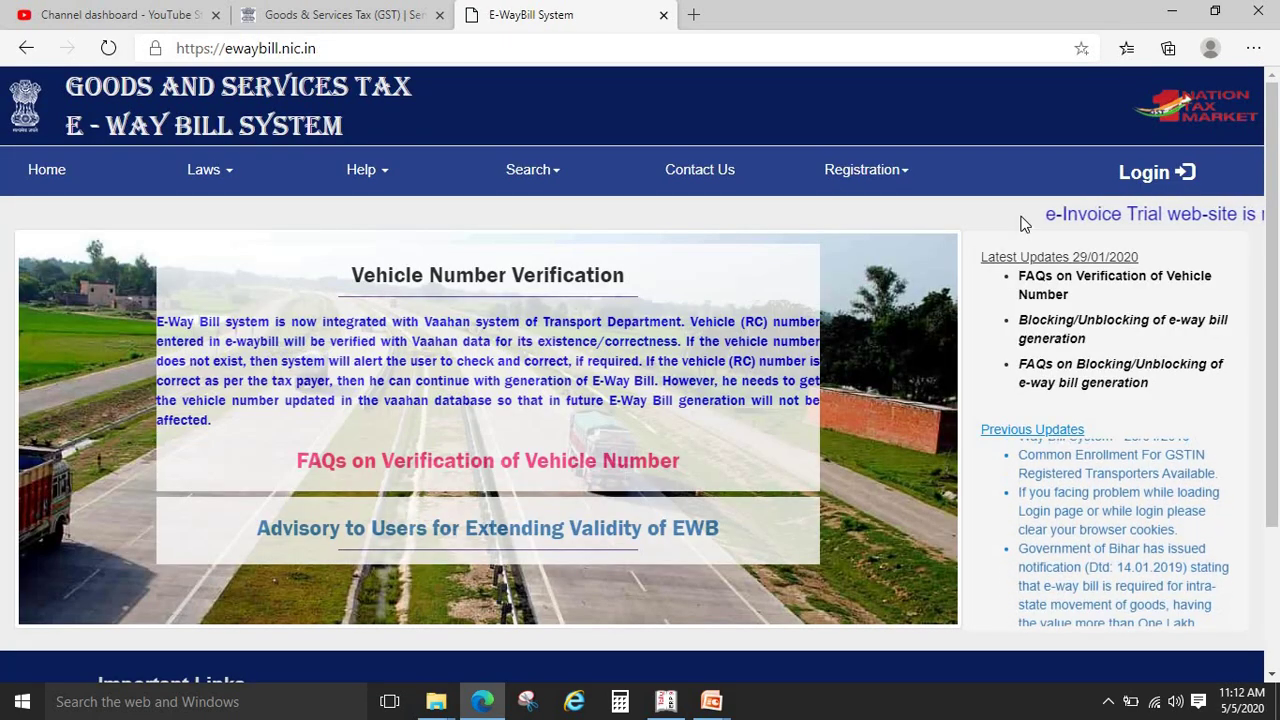
click(1150, 176)
mouse_move(875, 187)
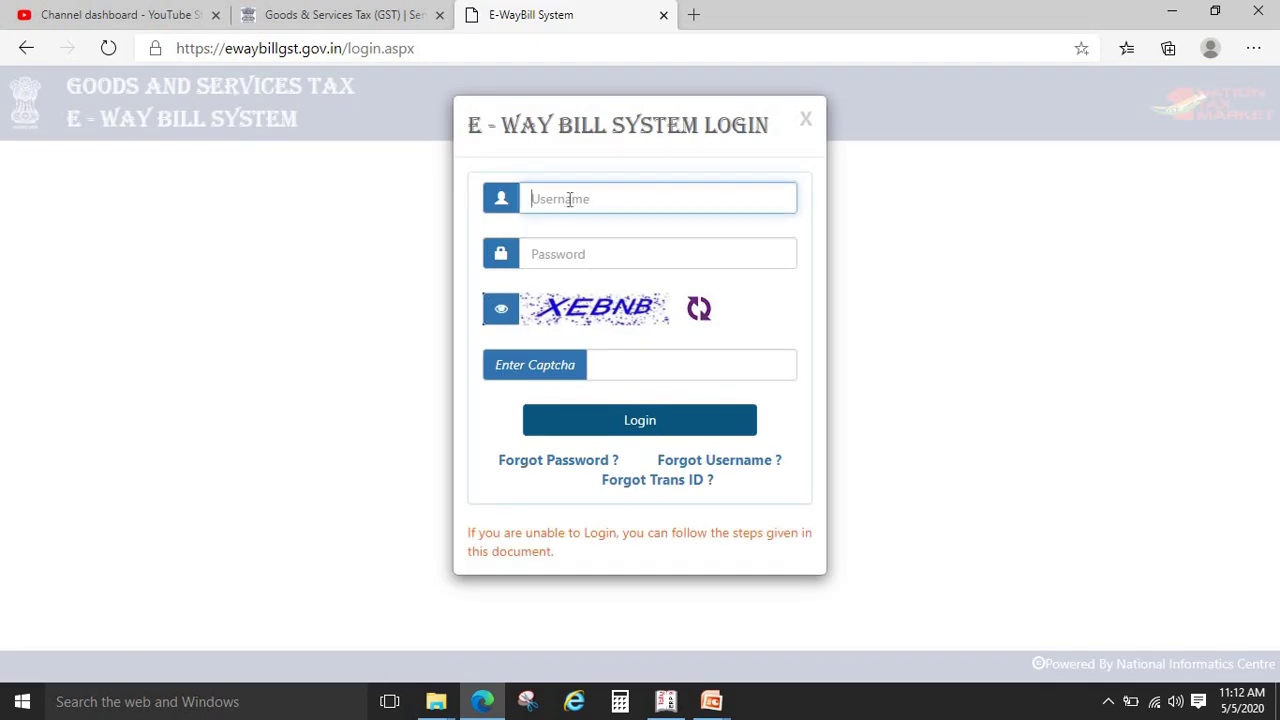
Log in with the saved username, password and captcha, decline saving the password, and skip the password change
text(br)
key(BackSpace)
key(BackSpace)
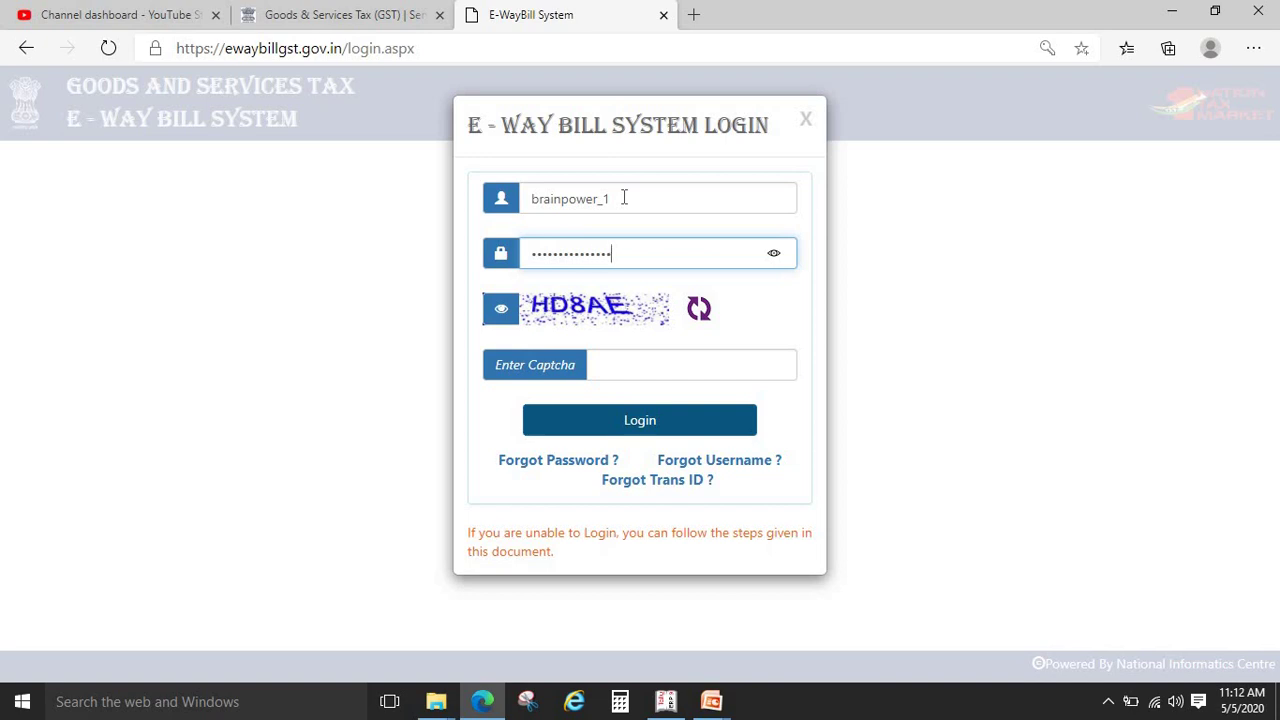
key(Tab)
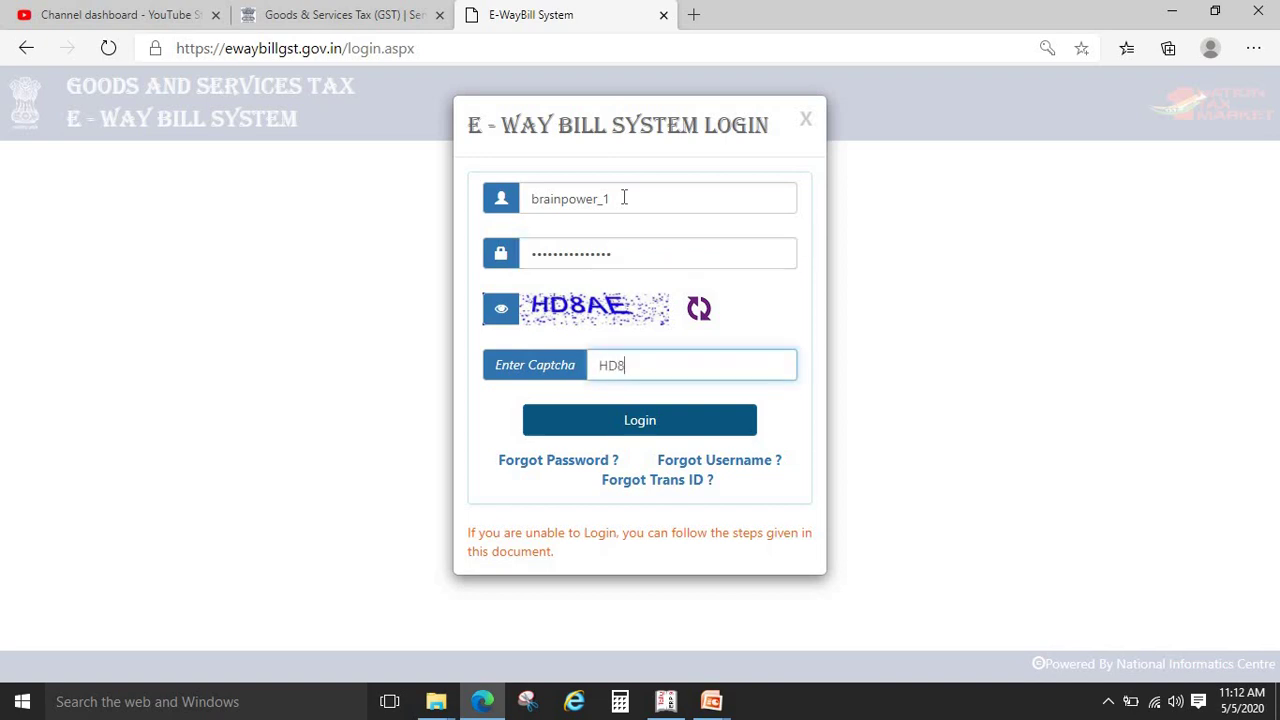
text(HD8AE)
click(623, 424)
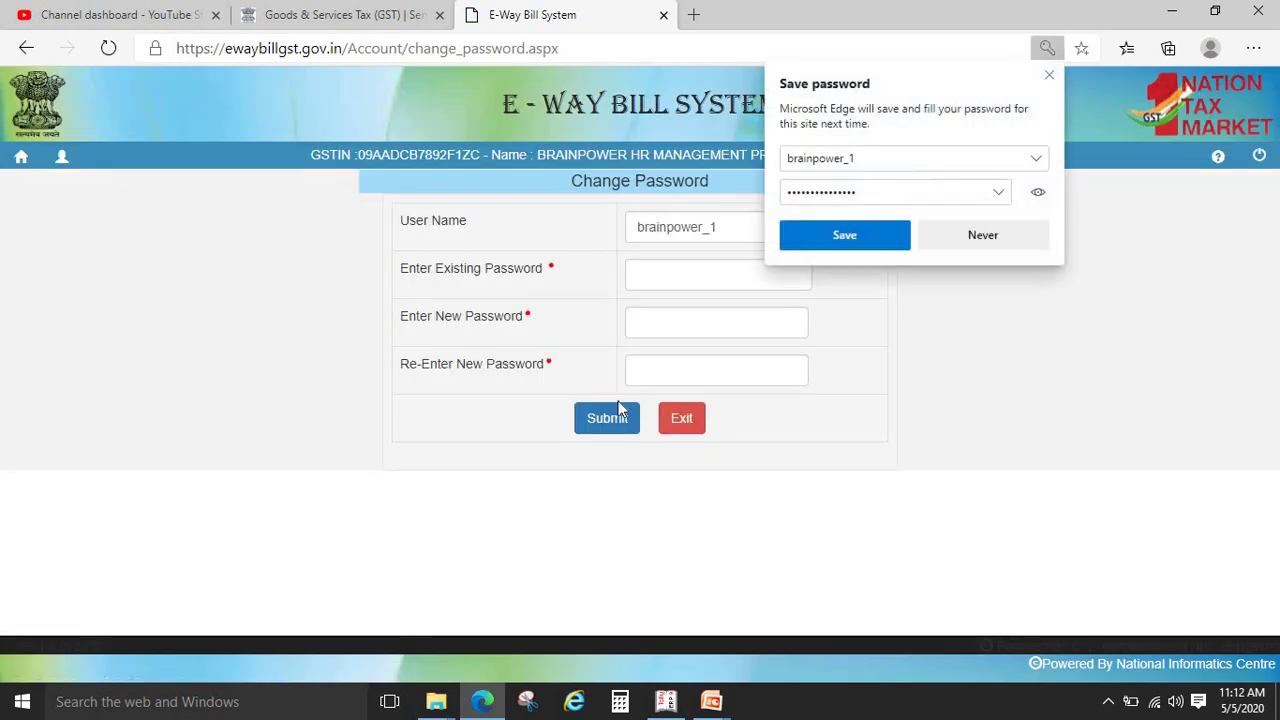
click(988, 238)
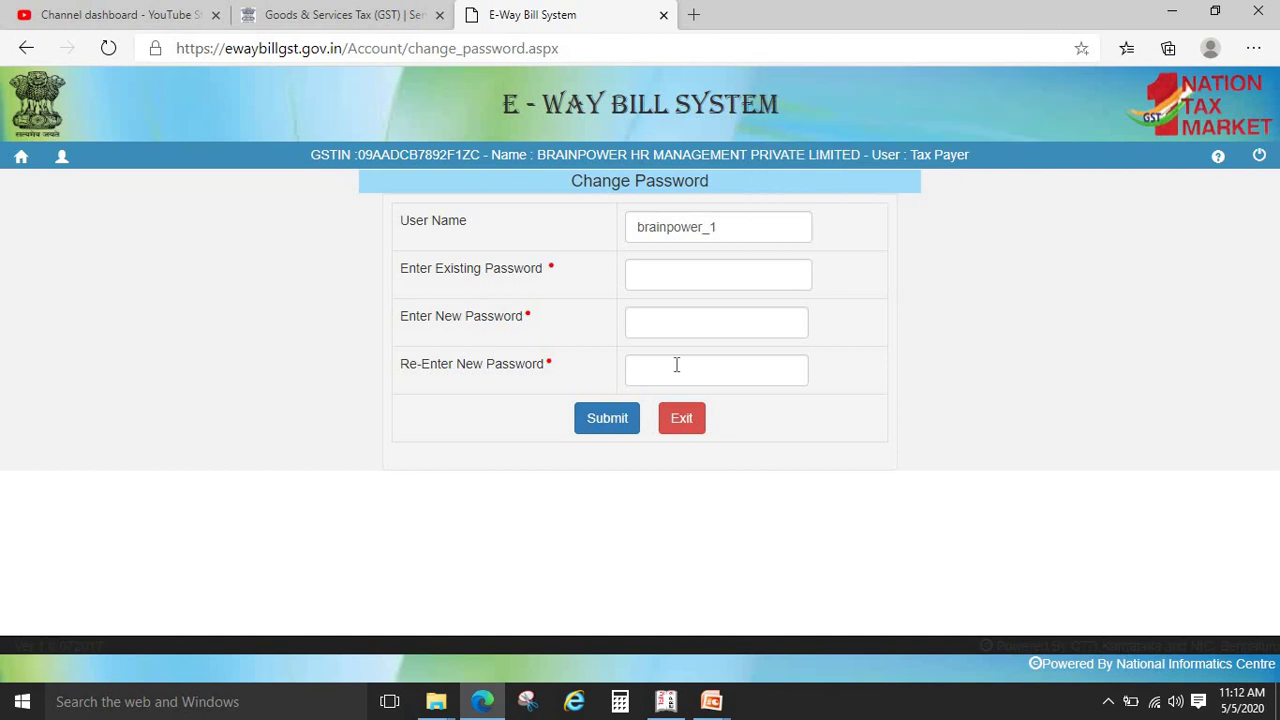
click(684, 420)
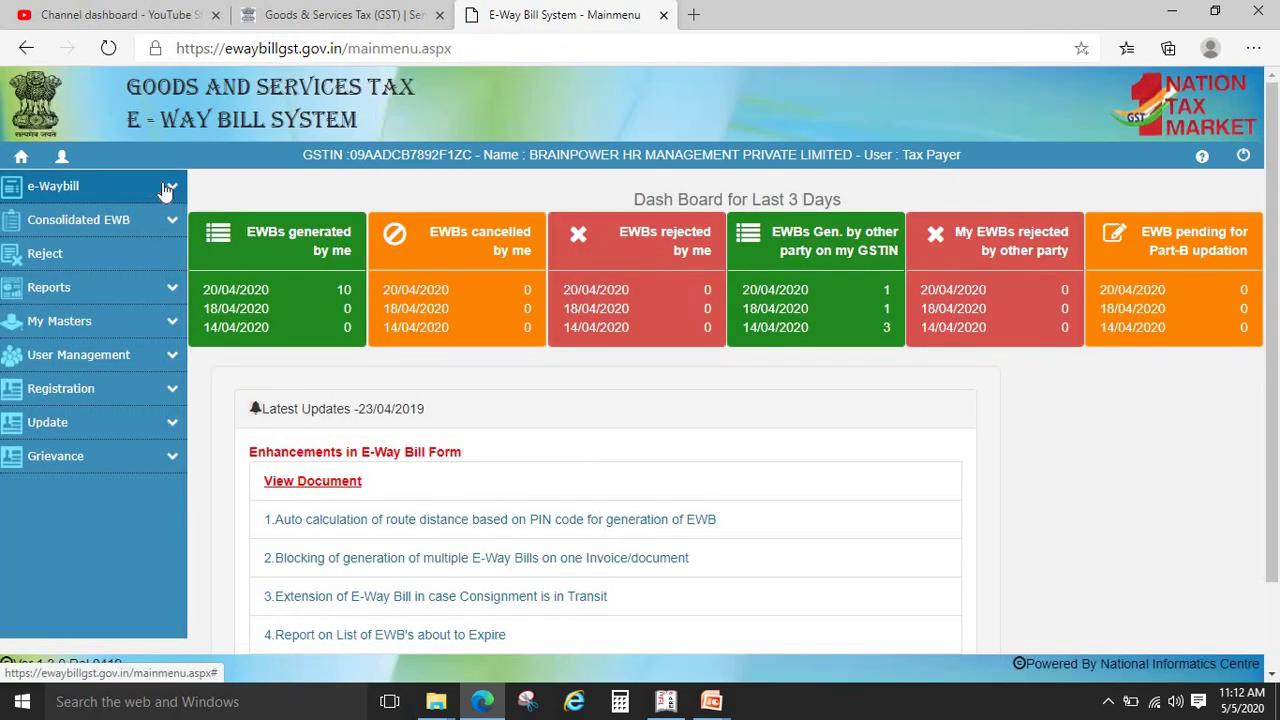
Start a new e-way bill via e-Waybill > Generate New, keeping the supply type Outward
click(162, 188)
click(66, 216)
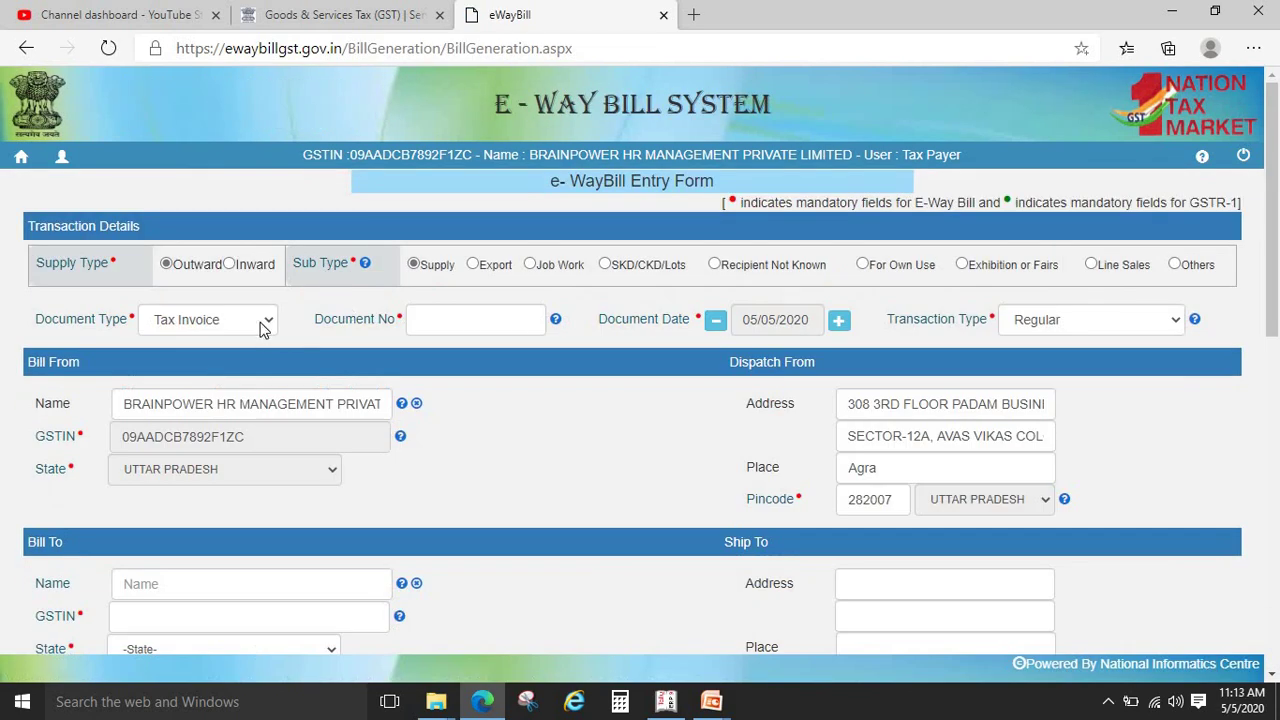
click(229, 265)
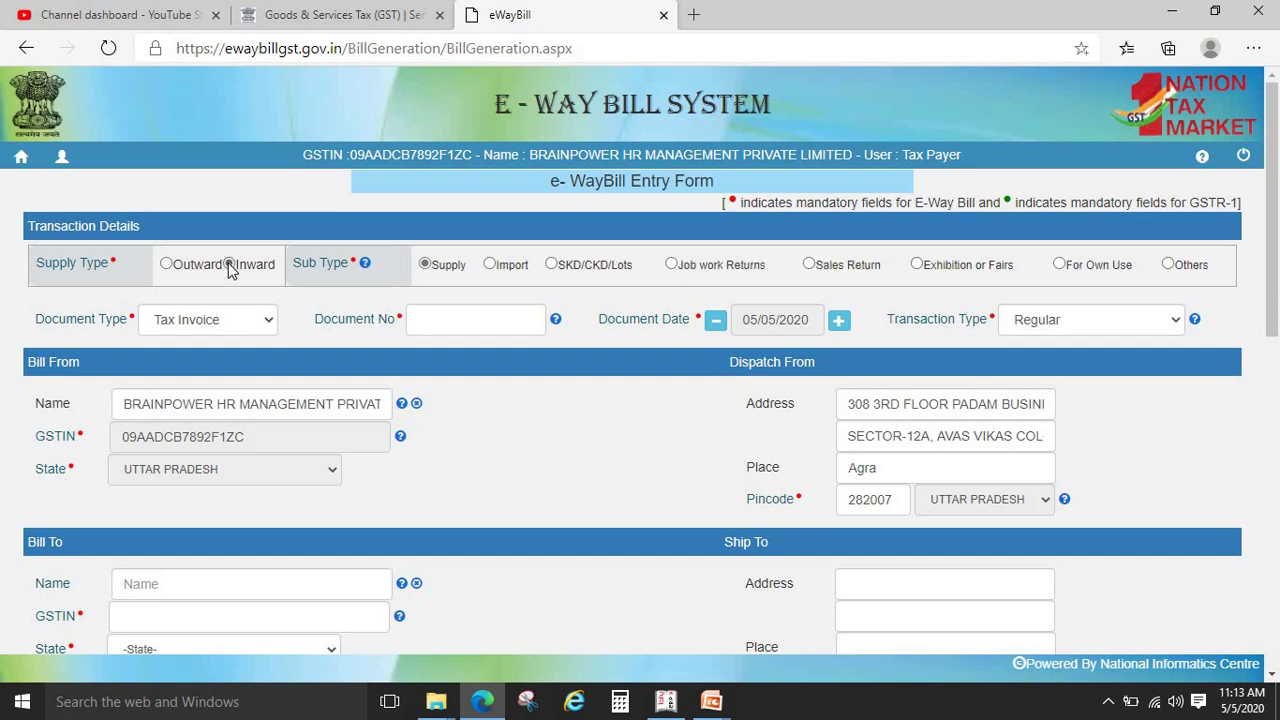
click(166, 266)
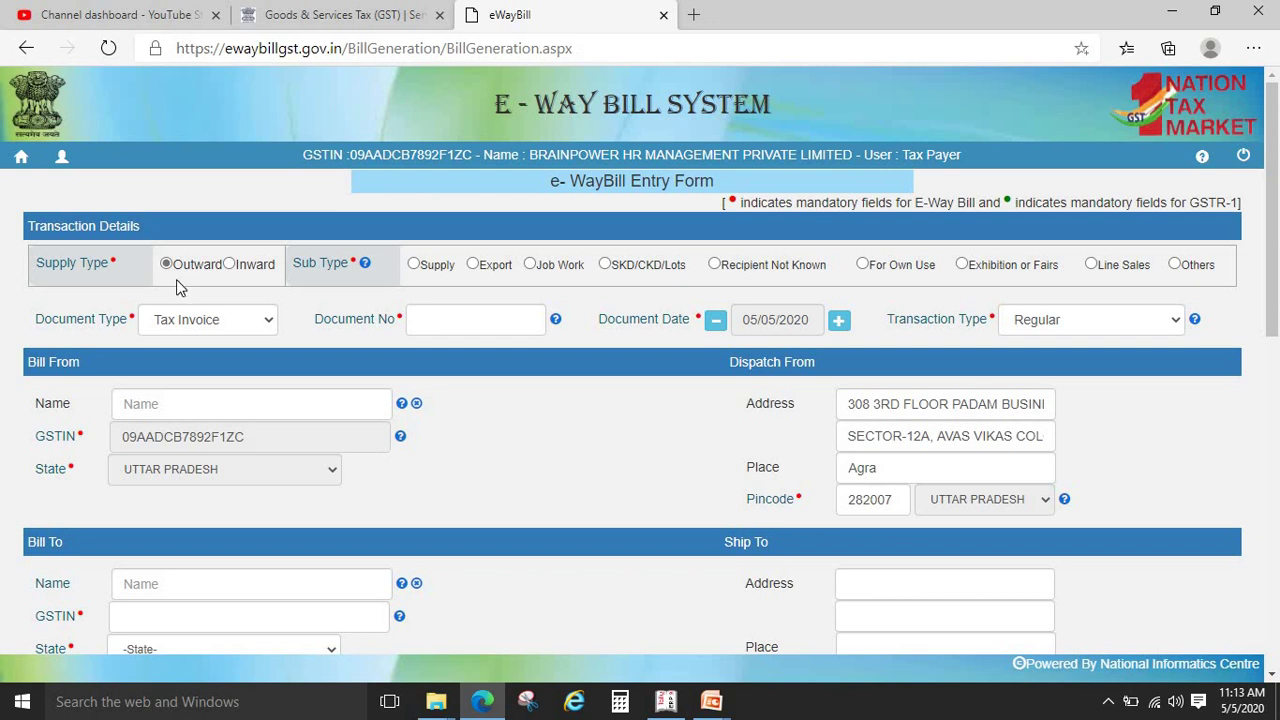
Try the Outward sub types: Export, Job Work, SKD/CKD/Lots and Recipient Not Known
click(230, 266)
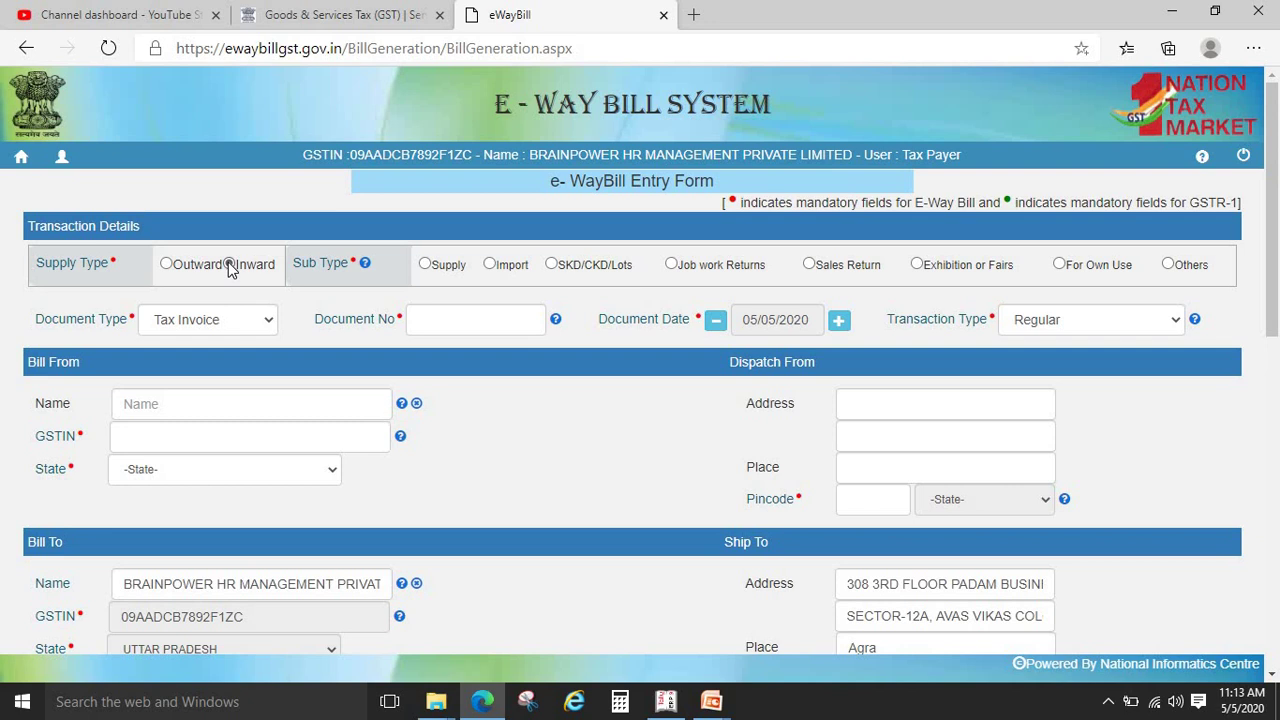
click(170, 264)
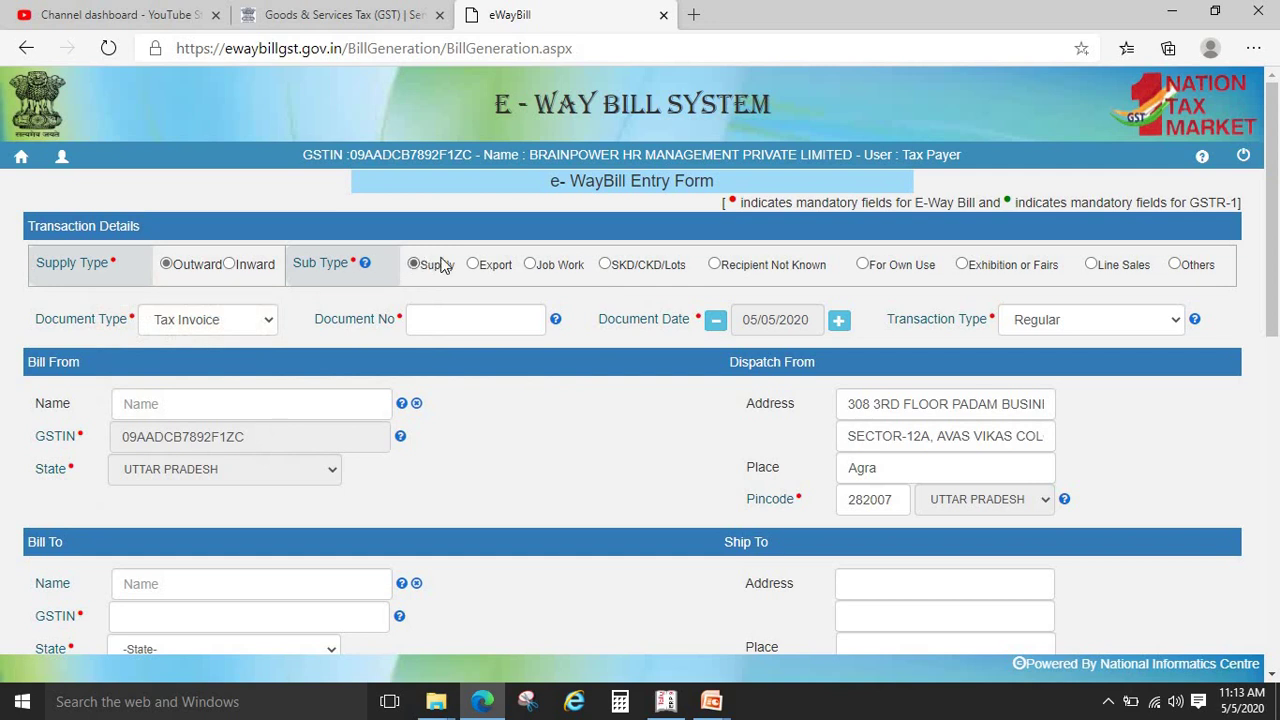
click(474, 264)
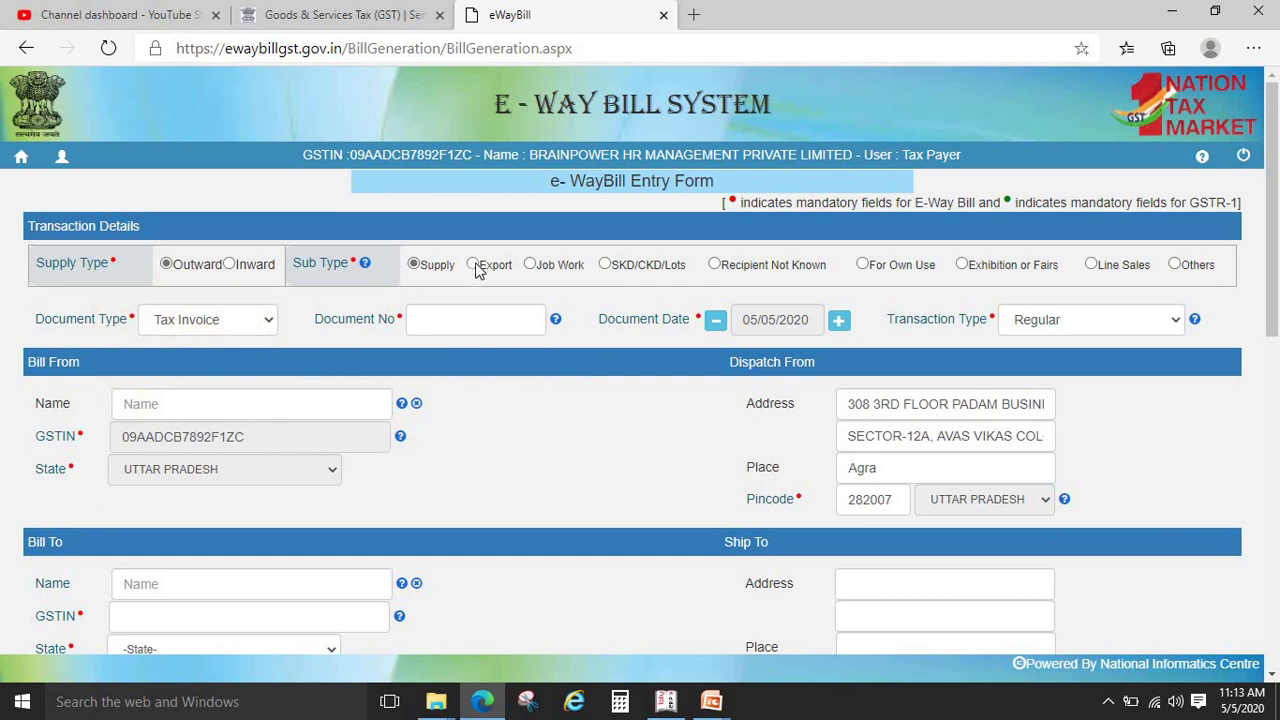
click(531, 265)
click(605, 266)
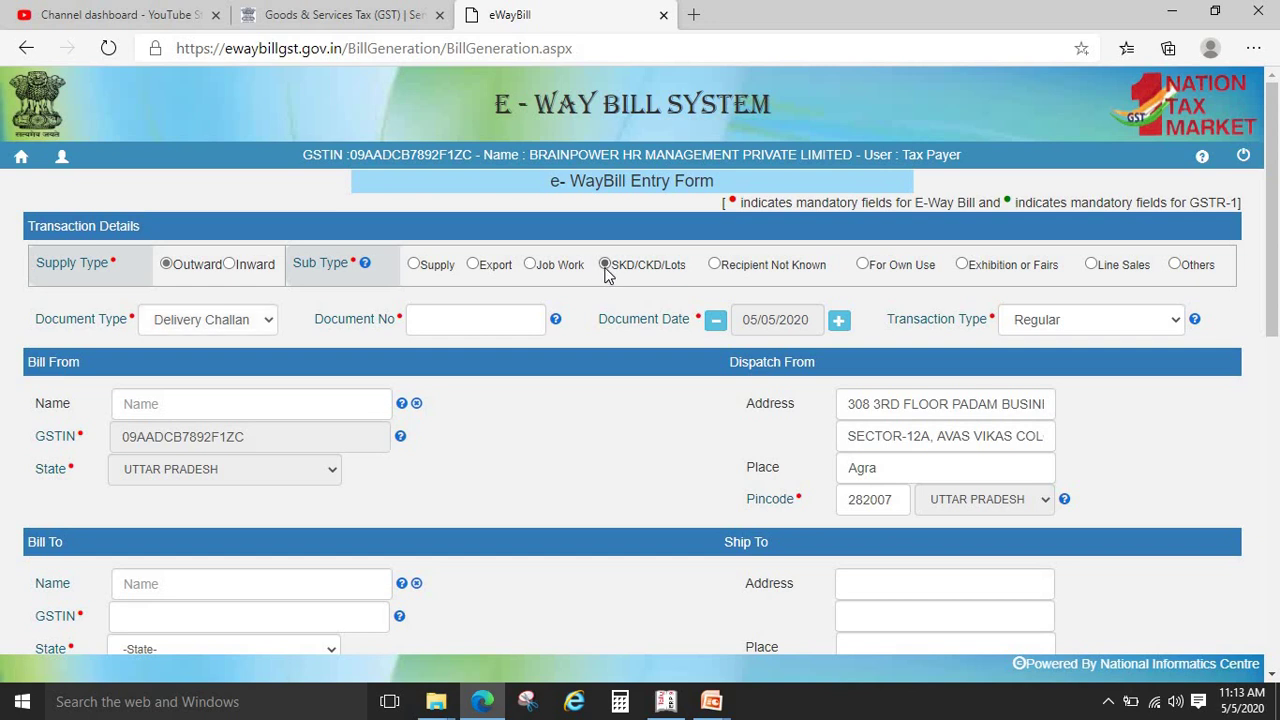
click(714, 264)
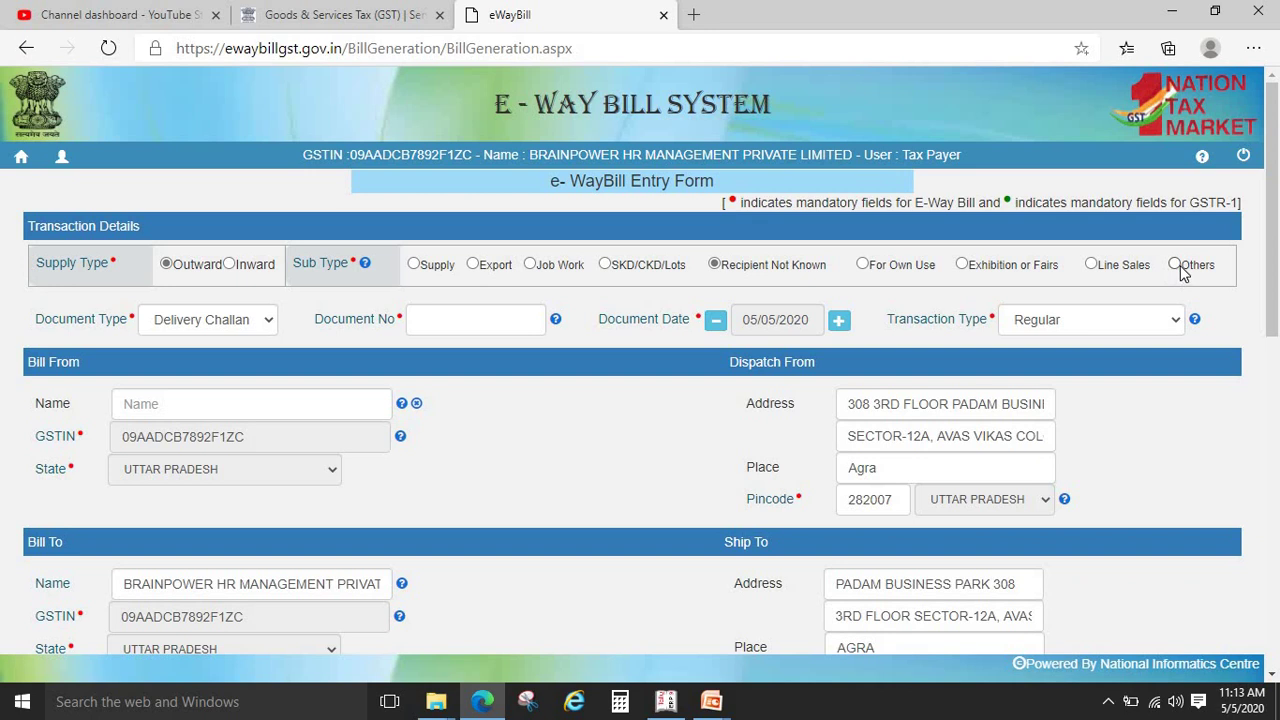
Check the allowed document types, then settle on the Export sub type with Bill of Supply
click(221, 320)
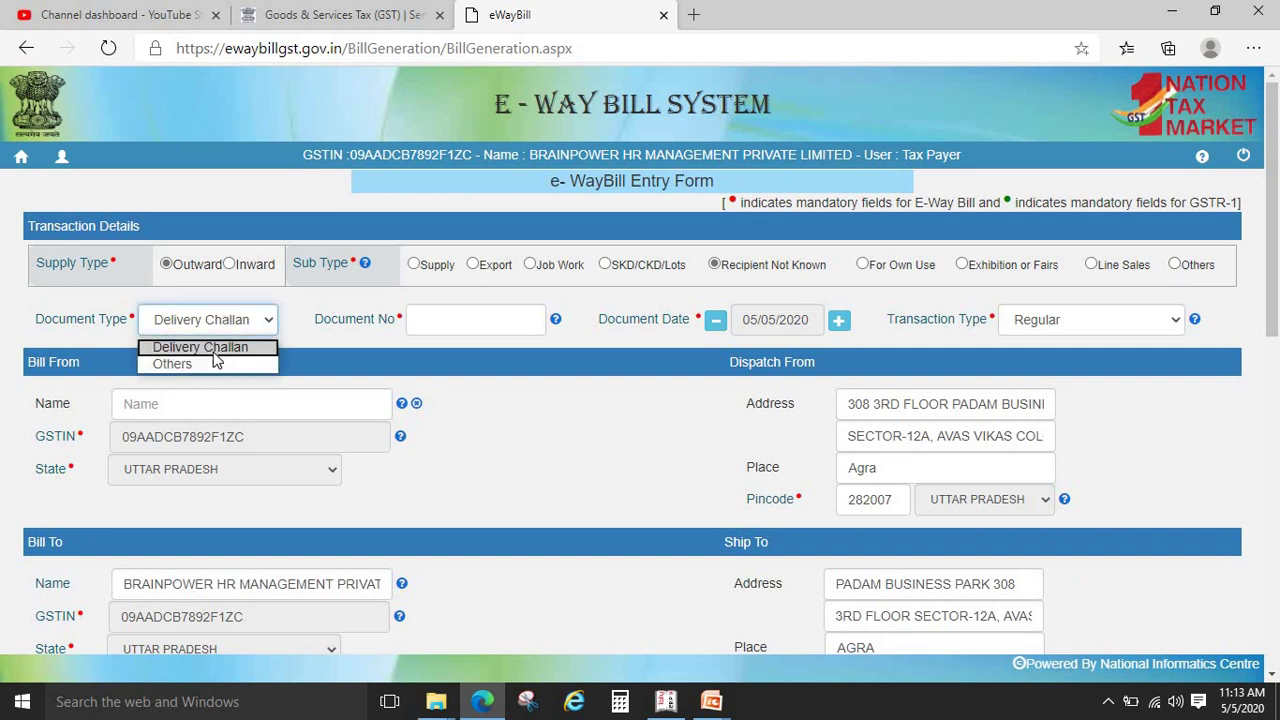
click(214, 348)
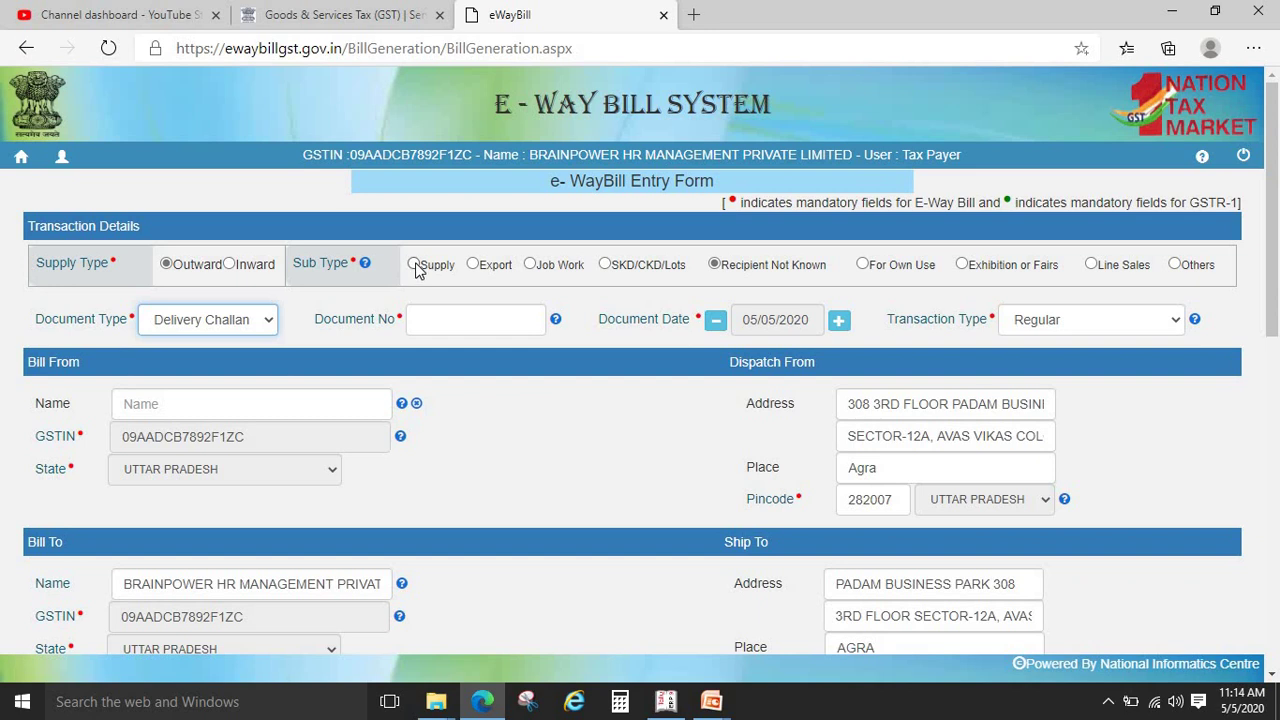
click(414, 265)
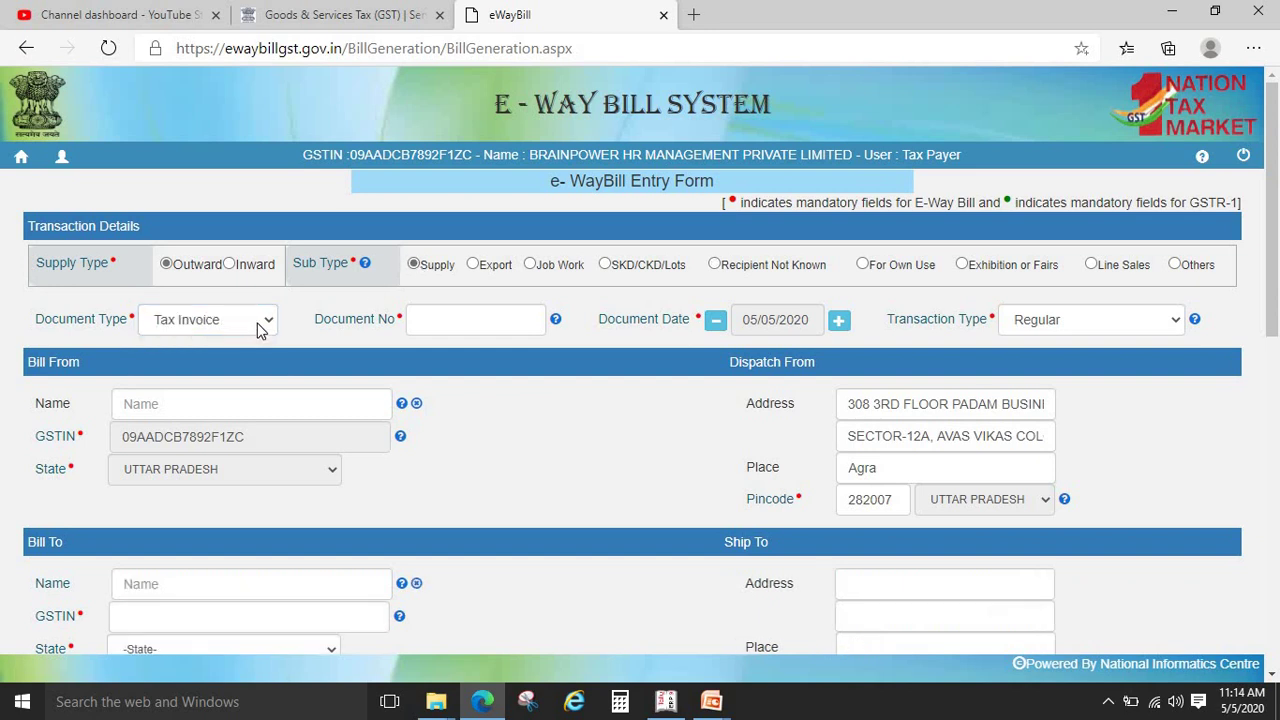
click(257, 330)
click(257, 330)
click(474, 265)
click(257, 325)
click(257, 325)
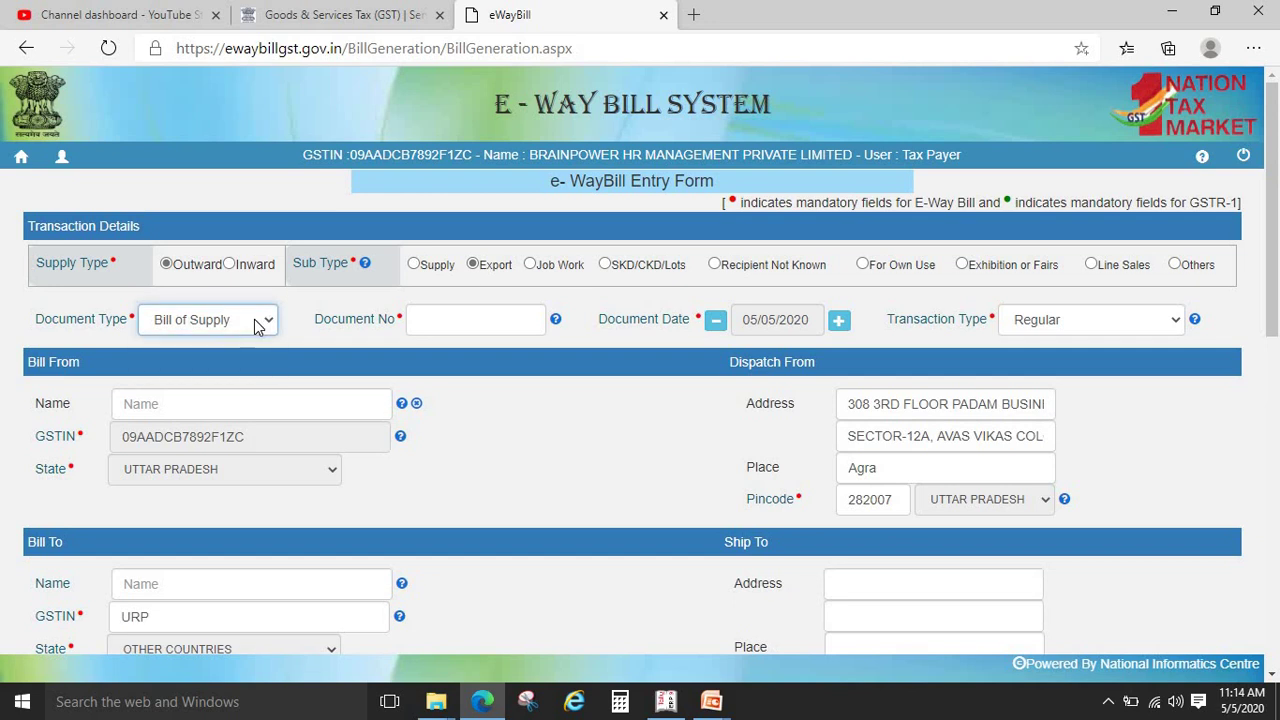
Compare Bill of Supply and Tax Invoice, then set sub type Job Work so the document becomes Delivery Challan
drag(105, 297, 230, 330)
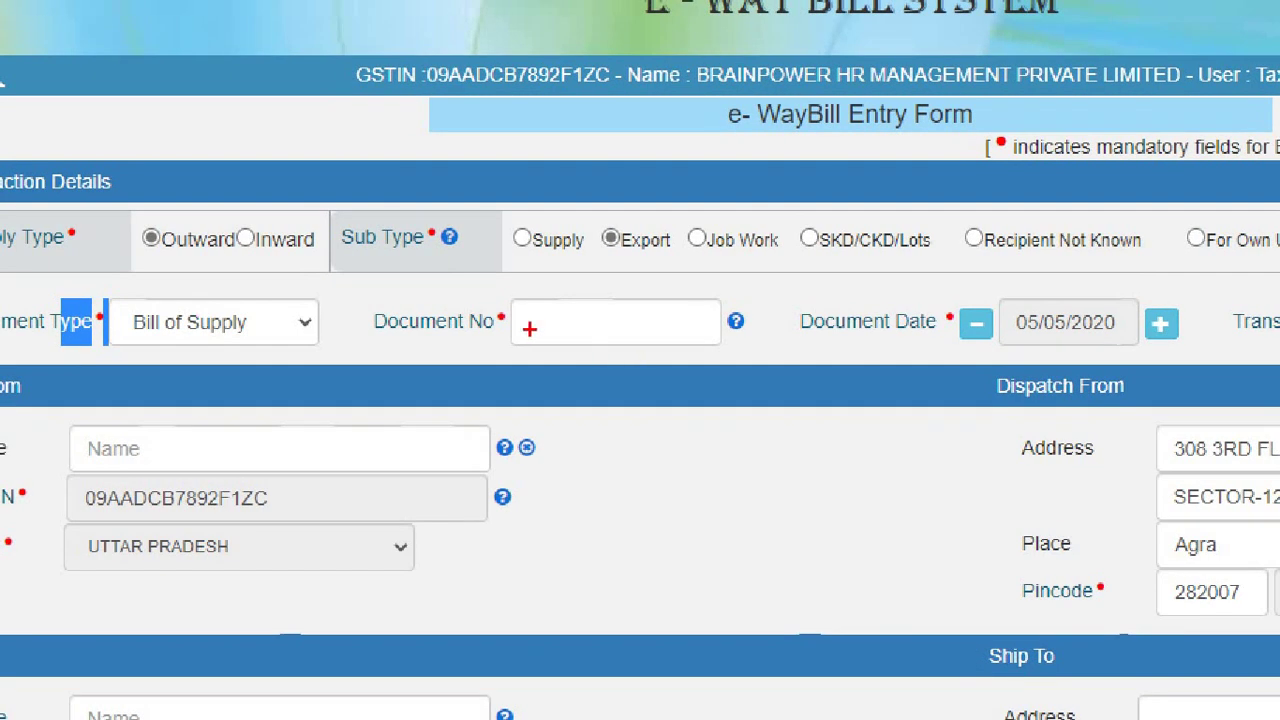
mouse_move(98, 295)
mouse_down()
mouse_move(177, 354)
mouse_move(357, 354)
mouse_up()
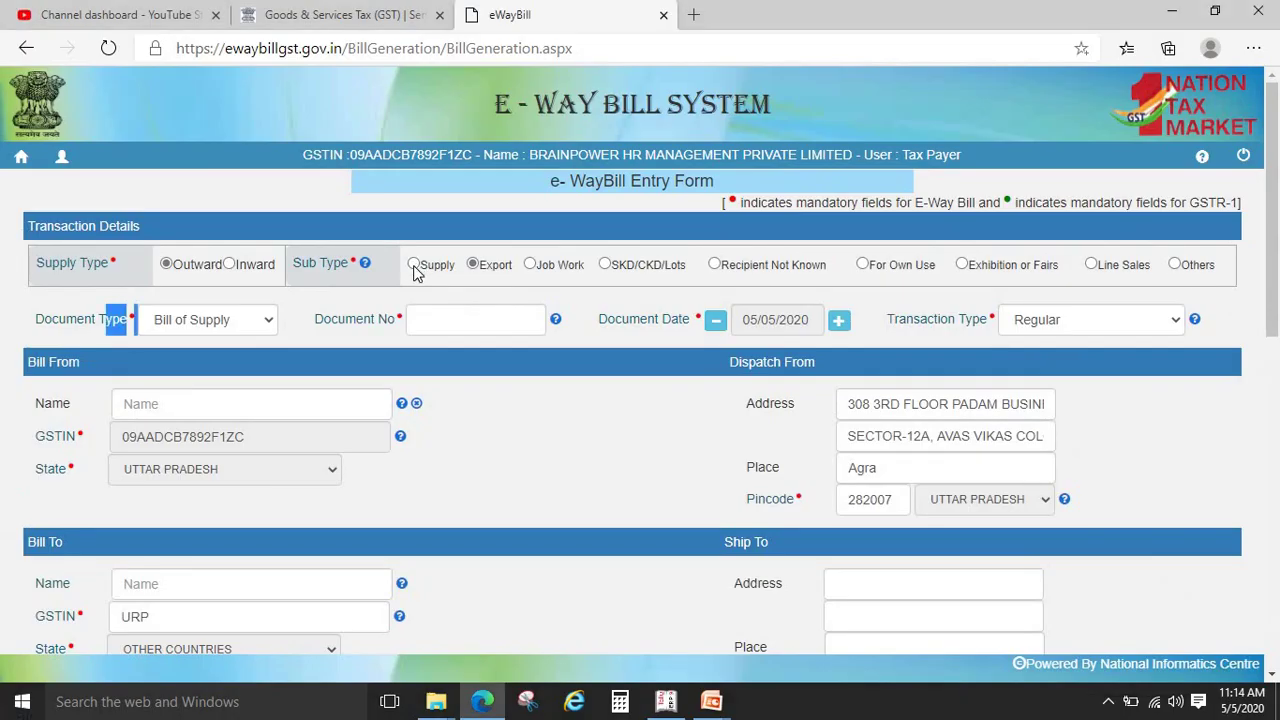
click(414, 266)
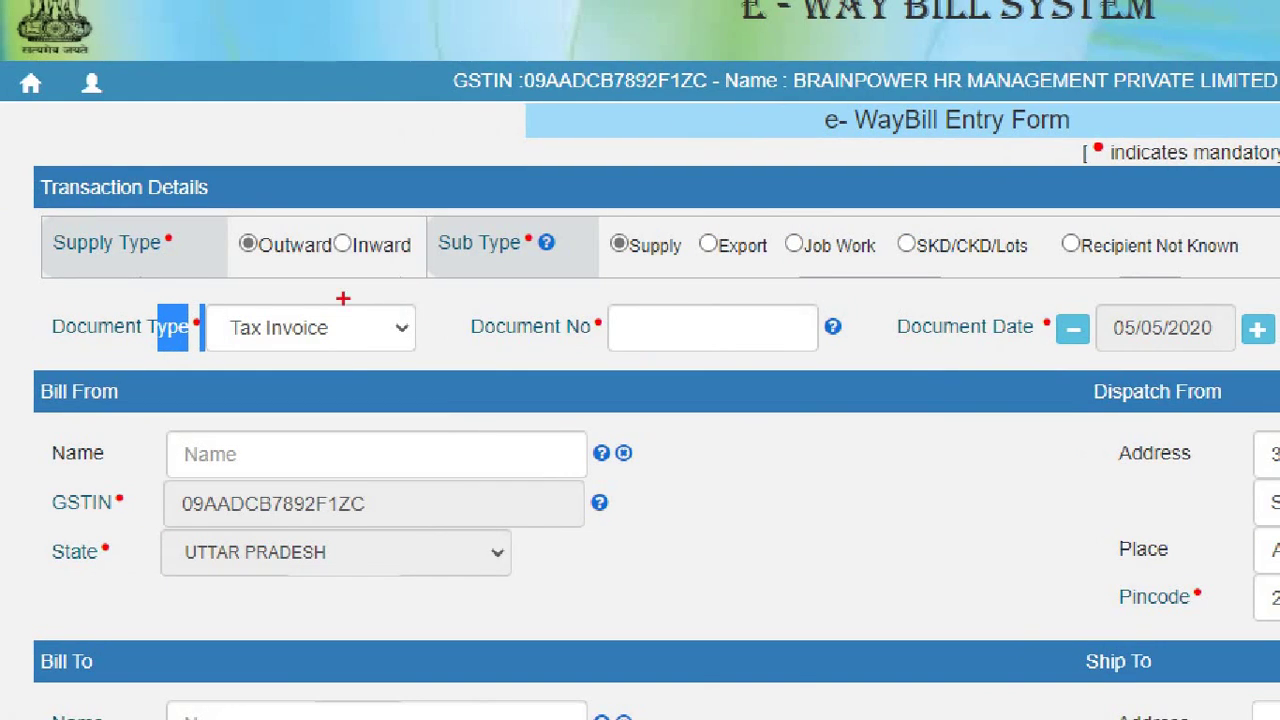
mouse_move(206, 310)
mouse_down()
mouse_move(236, 342)
mouse_move(482, 352)
mouse_up()
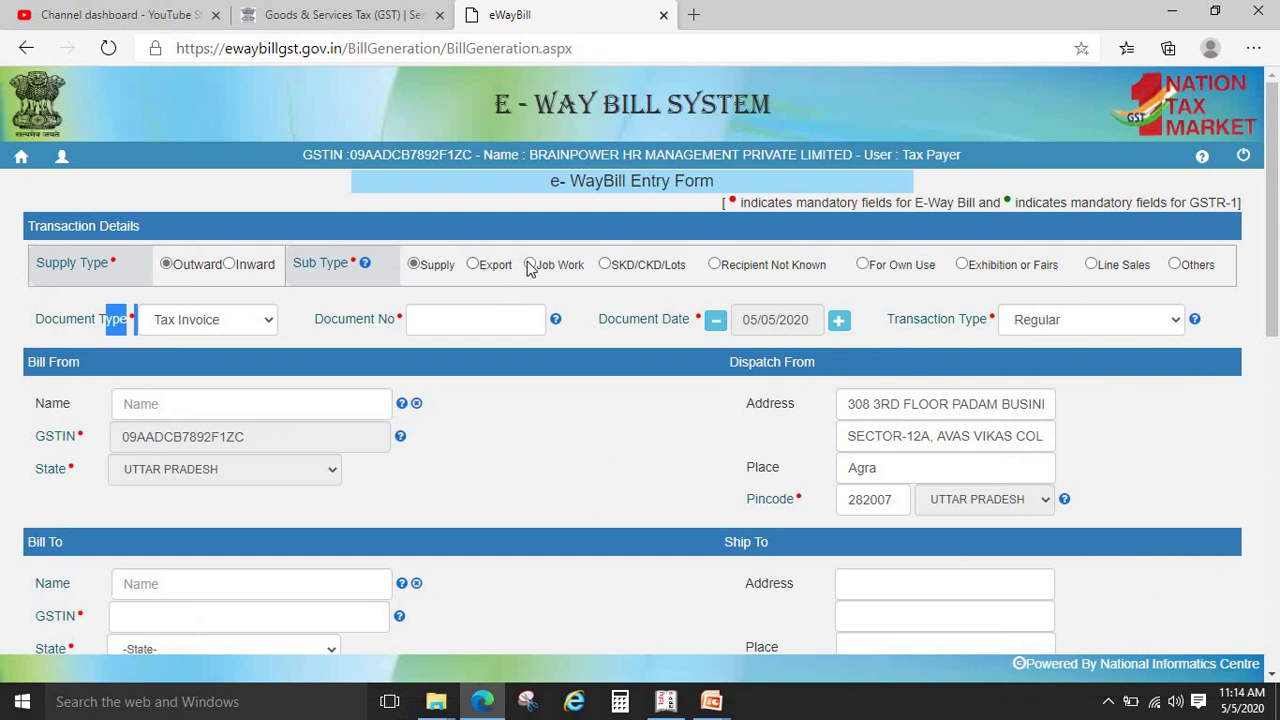
click(794, 245)
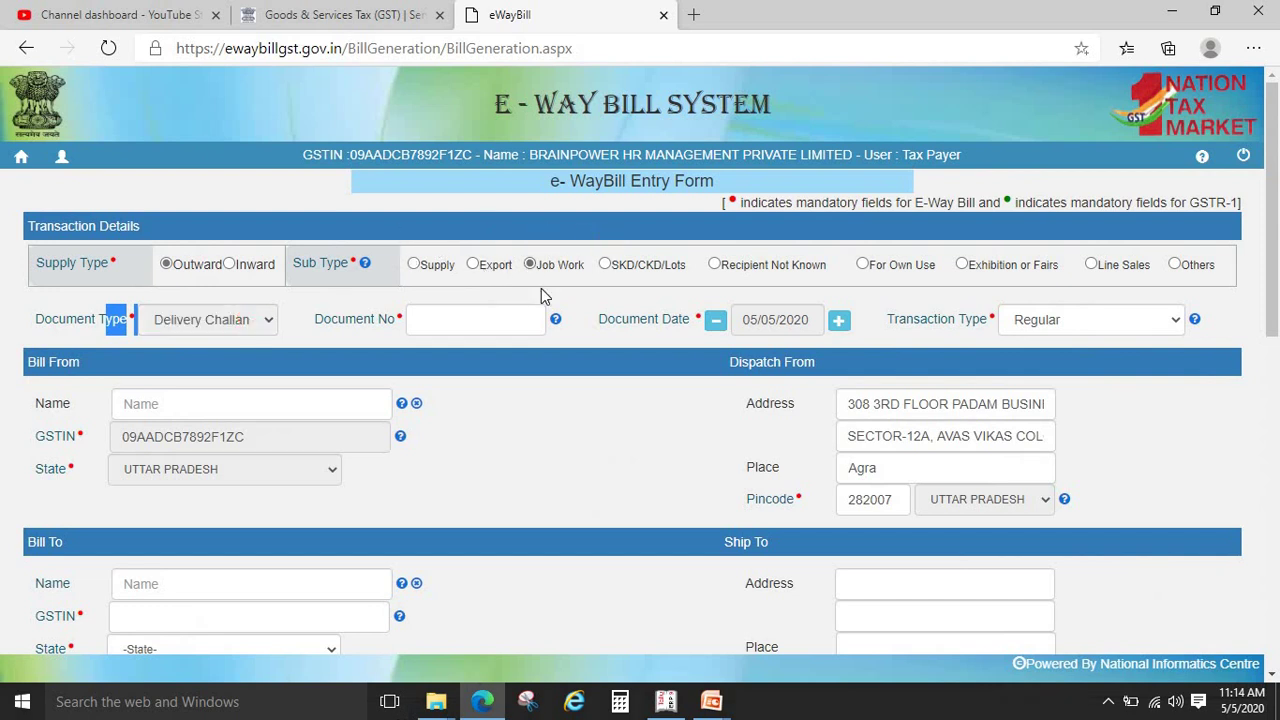
click(682, 404)
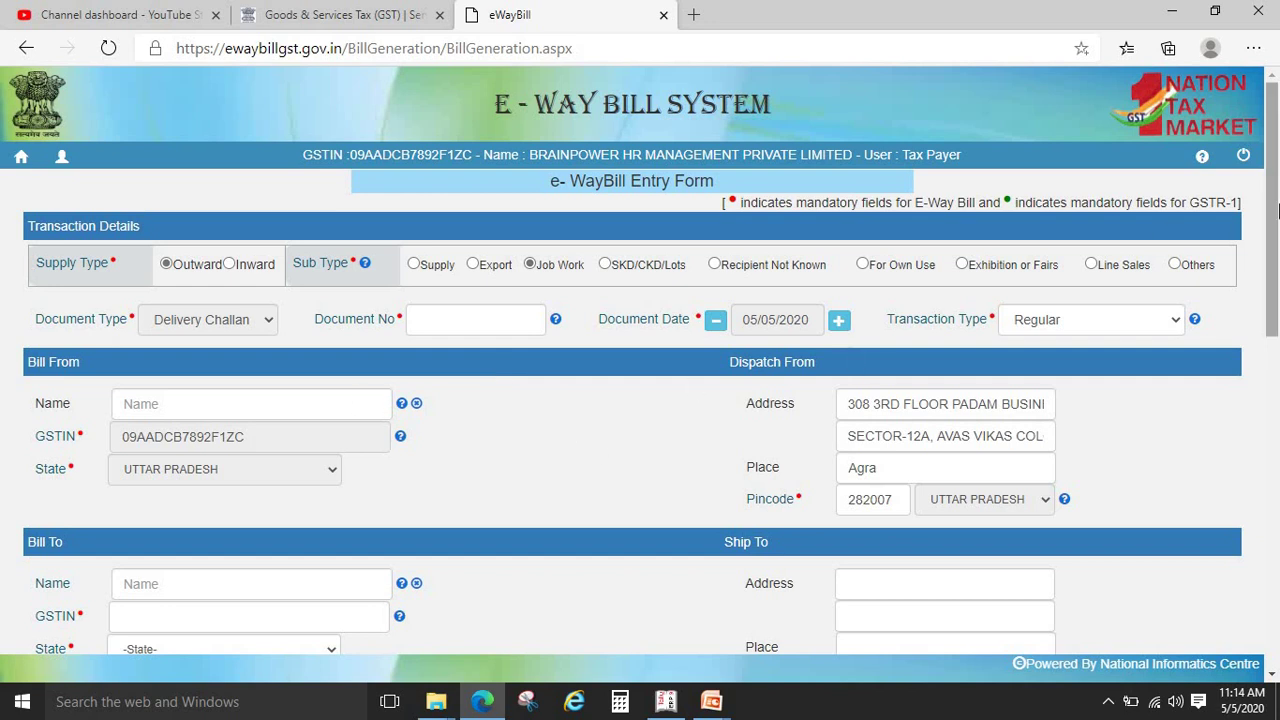
Switch back to Supply and enter the recipient's GSTIN in Bill To so addresses auto-fill
scroll(1273, 253, down, 1)
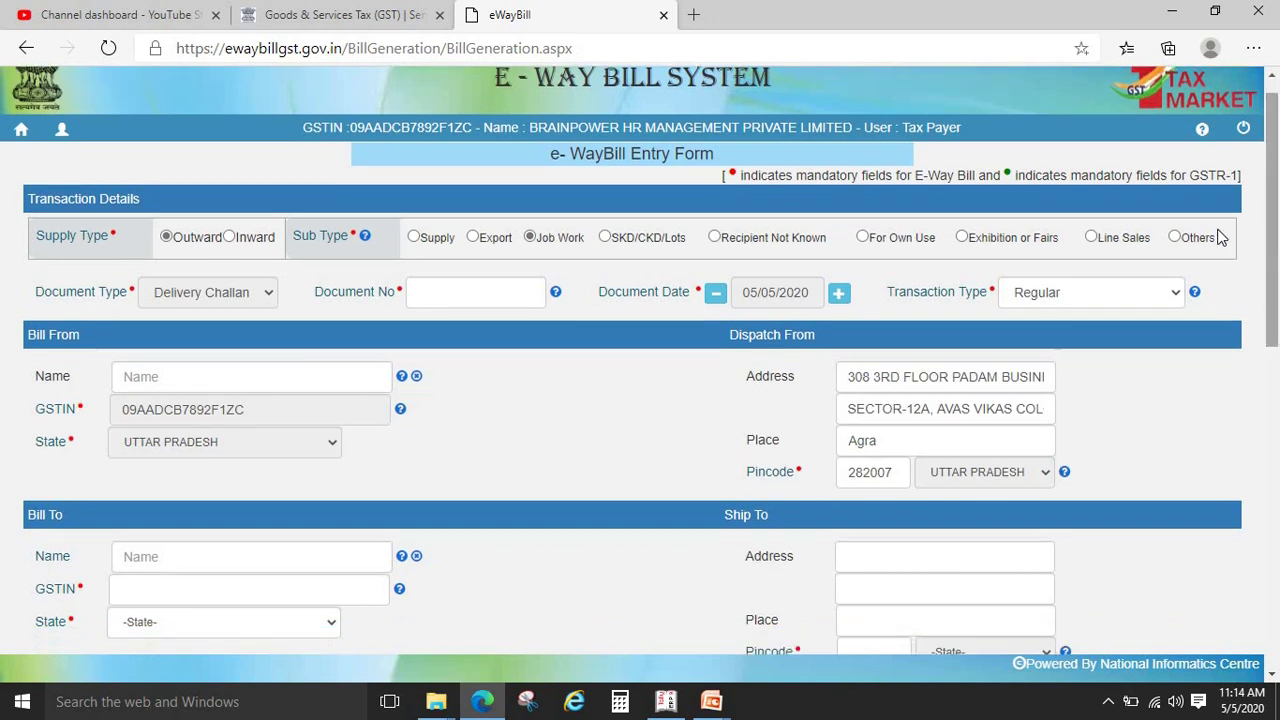
click(414, 238)
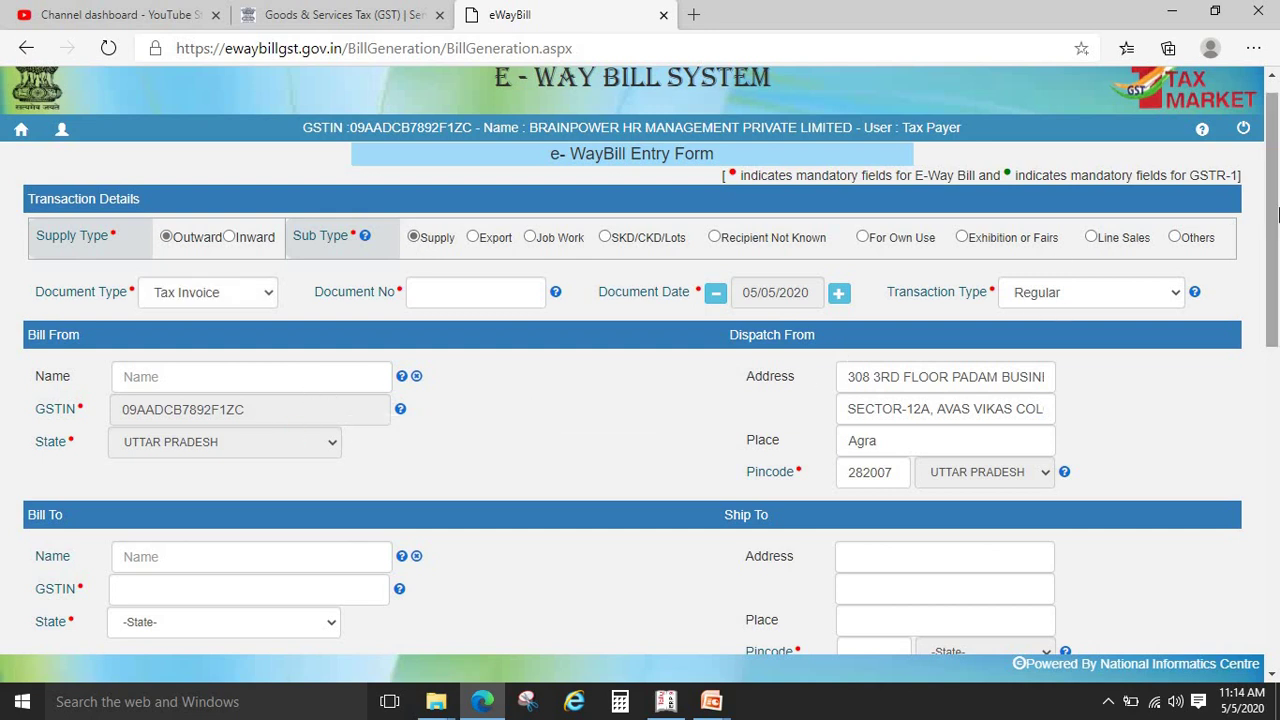
scroll(733, 256, down, 2)
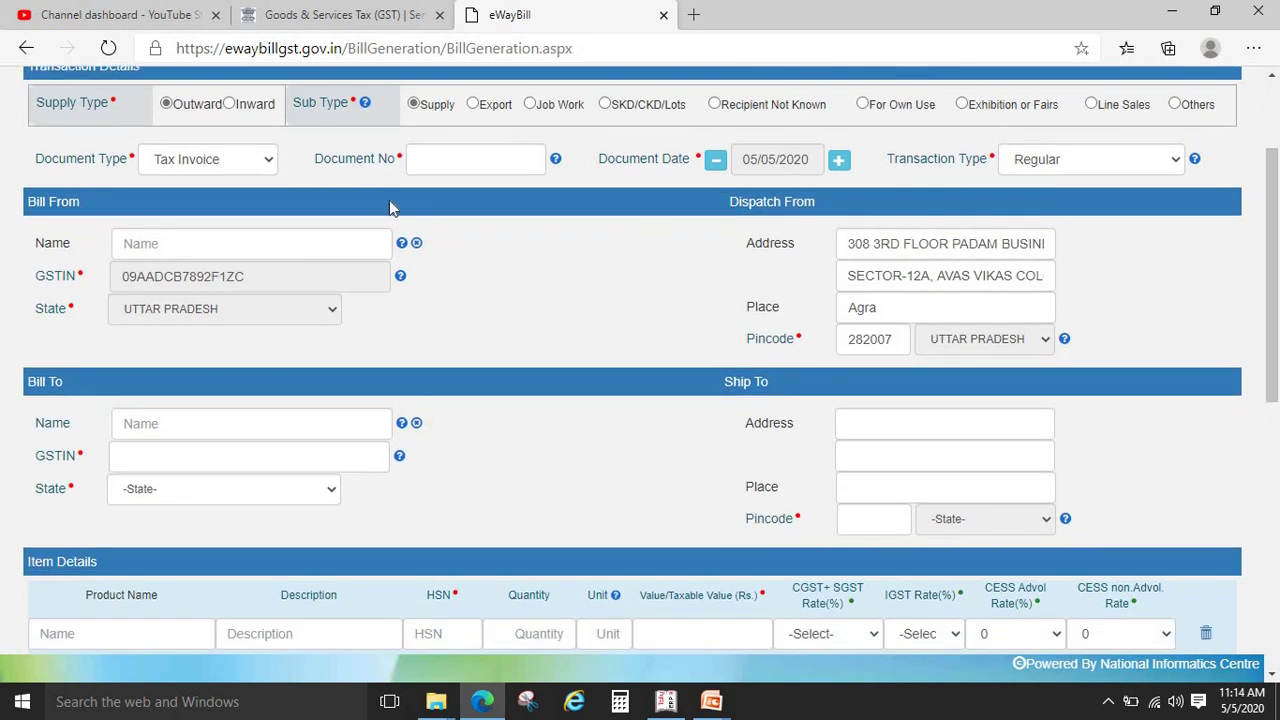
click(205, 457)
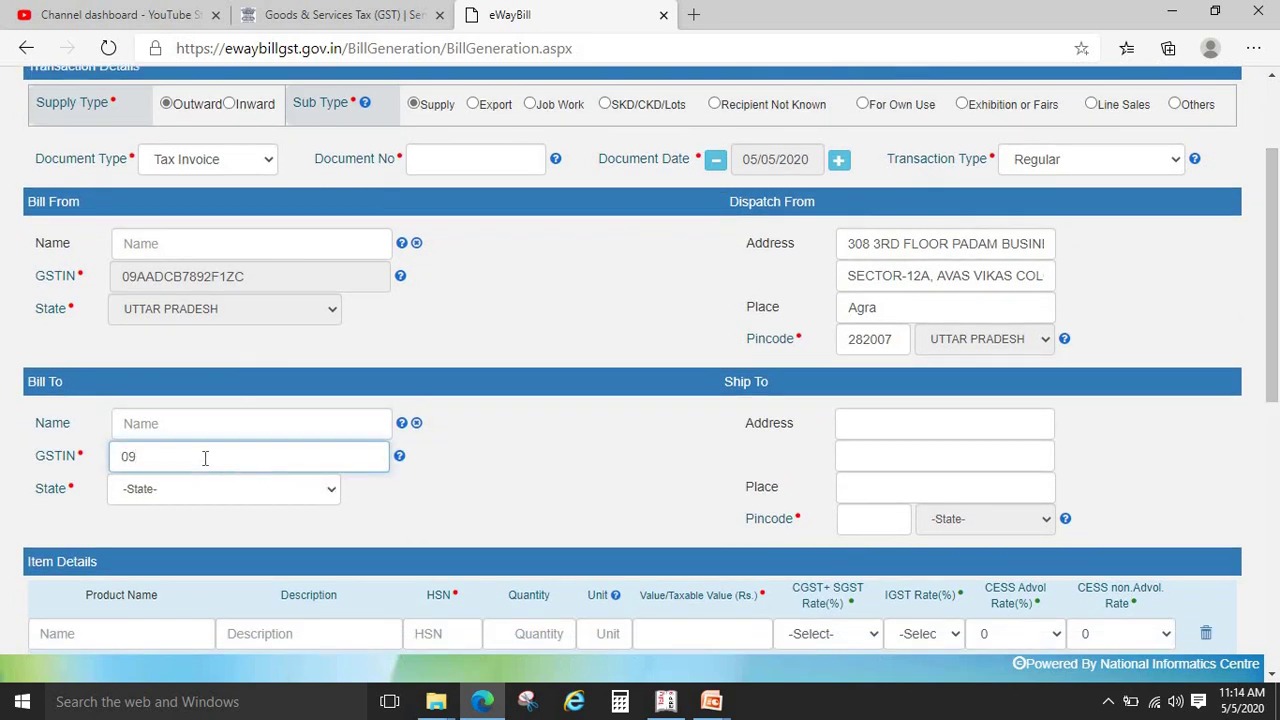
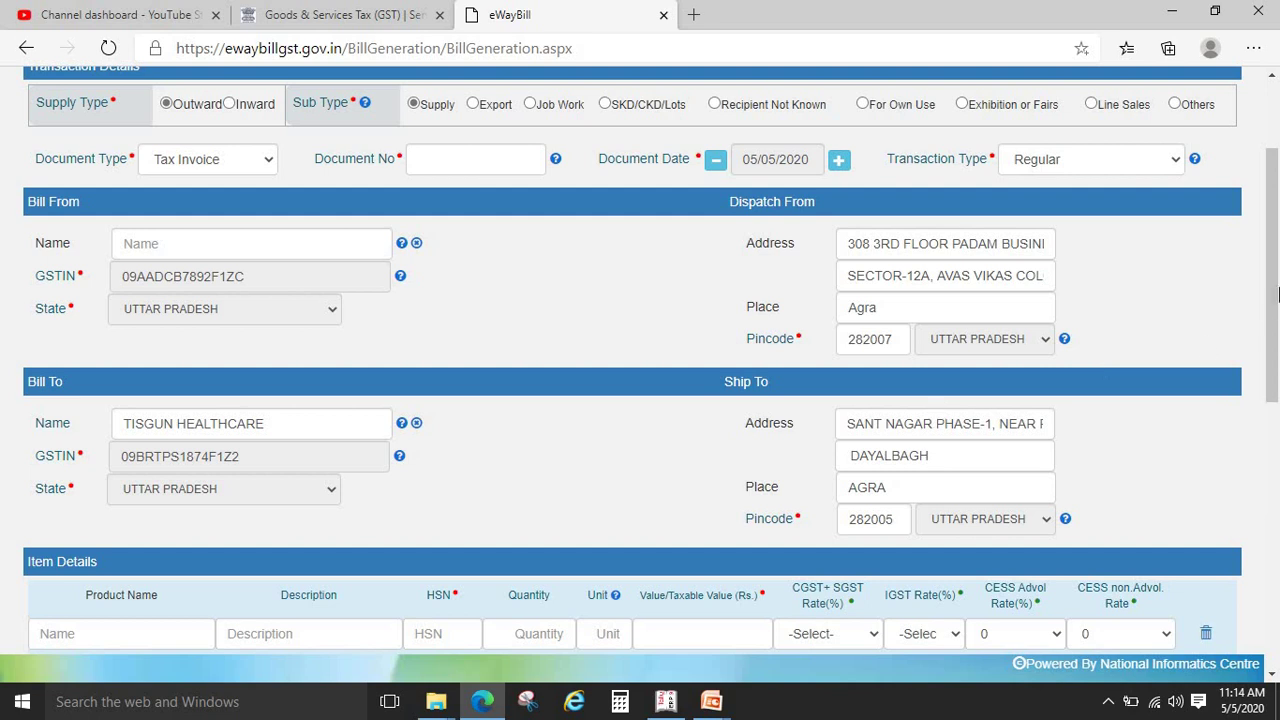
scroll(1277, 293, down, 2)
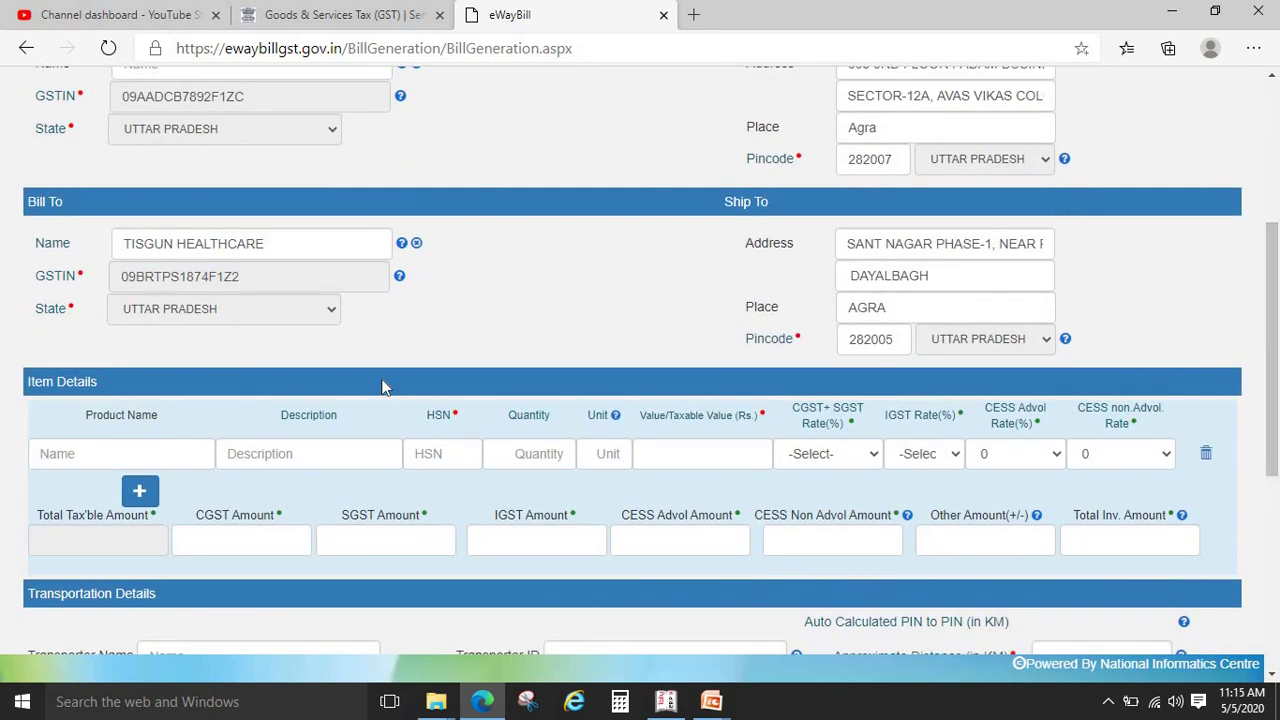
click(258, 450)
click(446, 453)
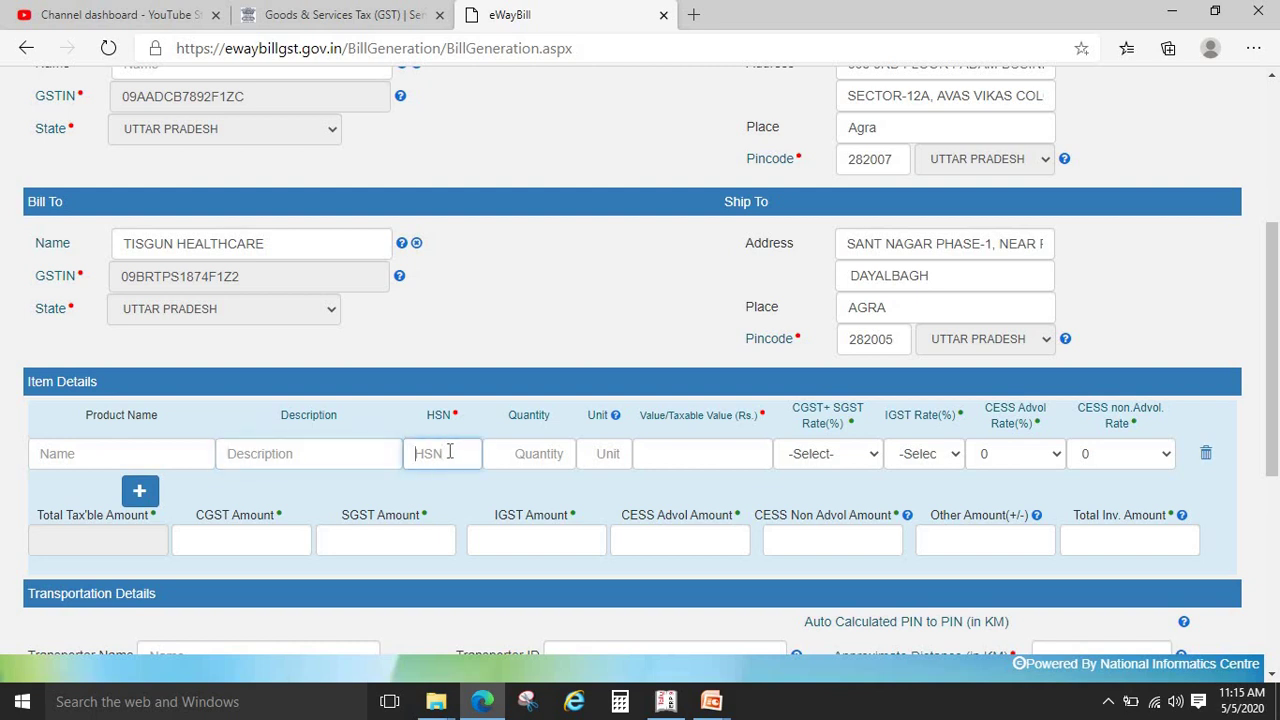
click(560, 453)
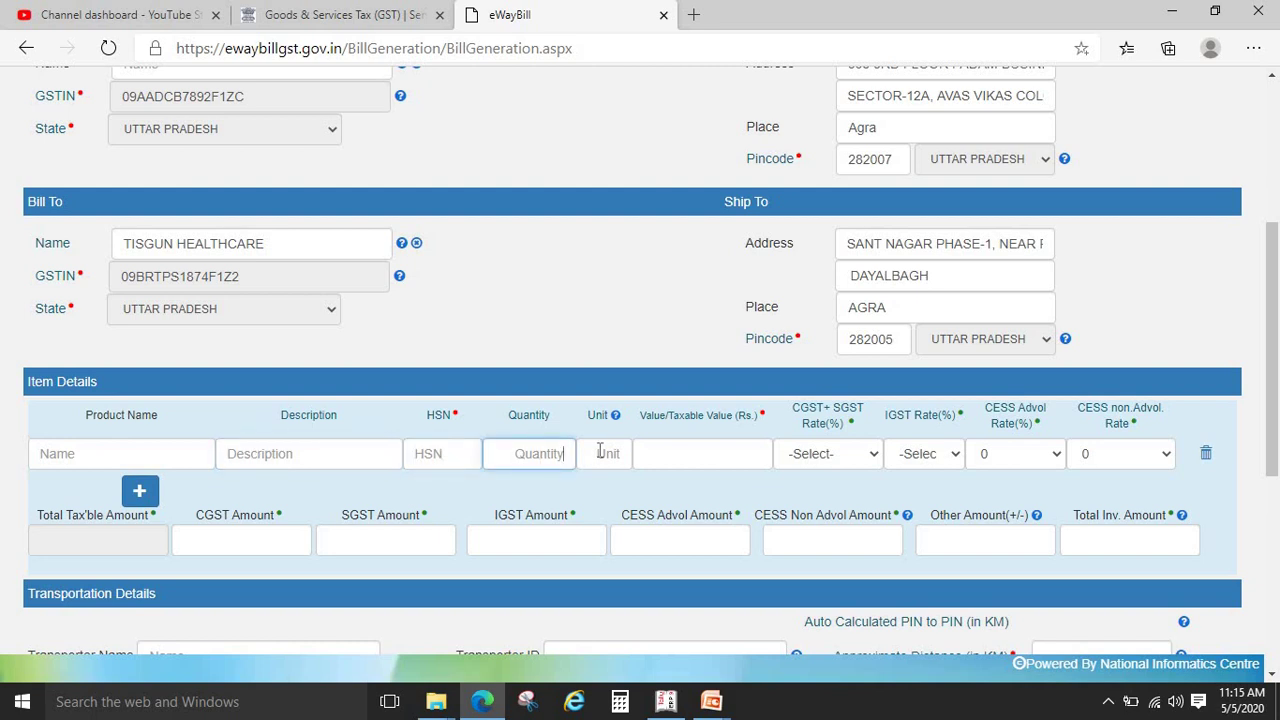
click(603, 453)
mouse_move(615, 417)
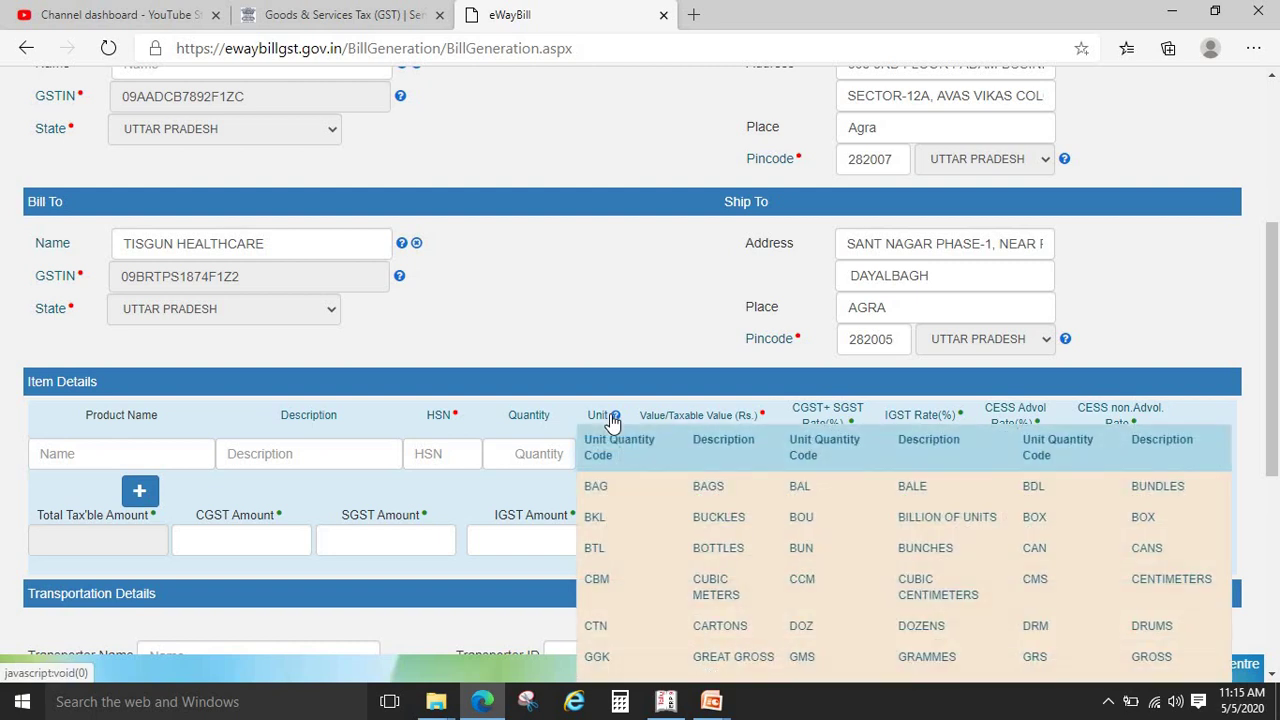
click(727, 450)
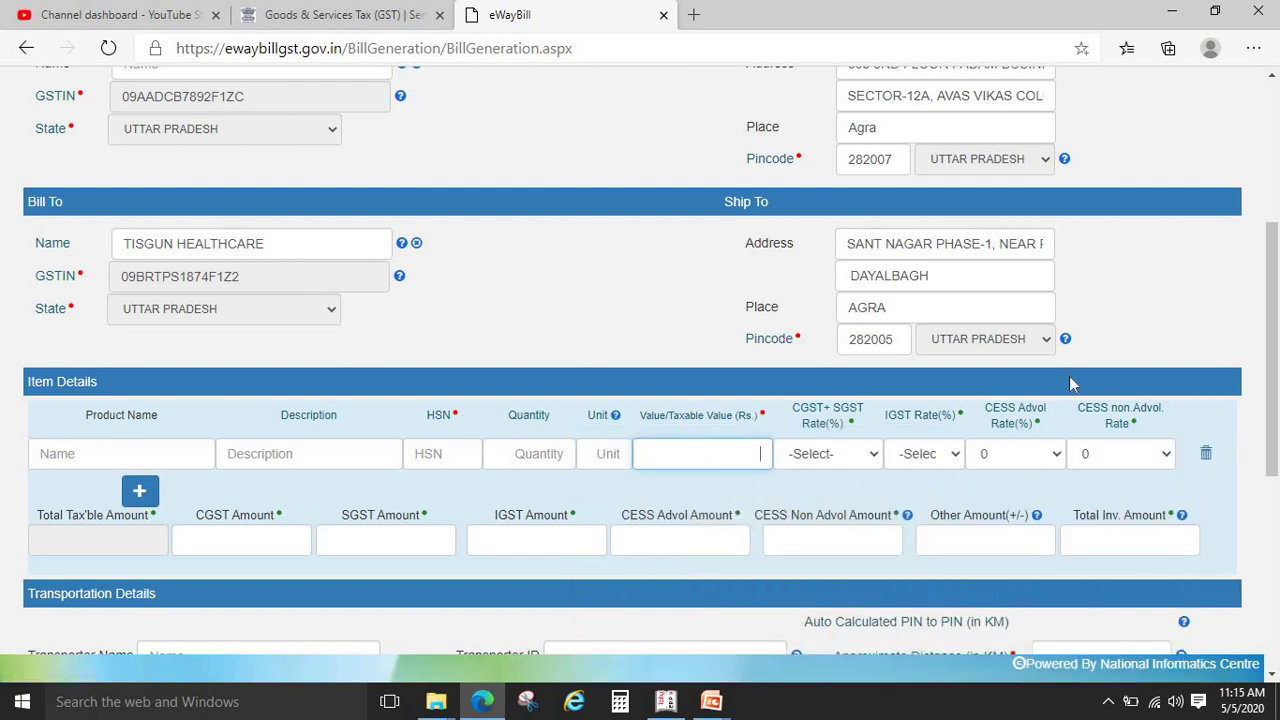
scroll(1070, 383, down, 2)
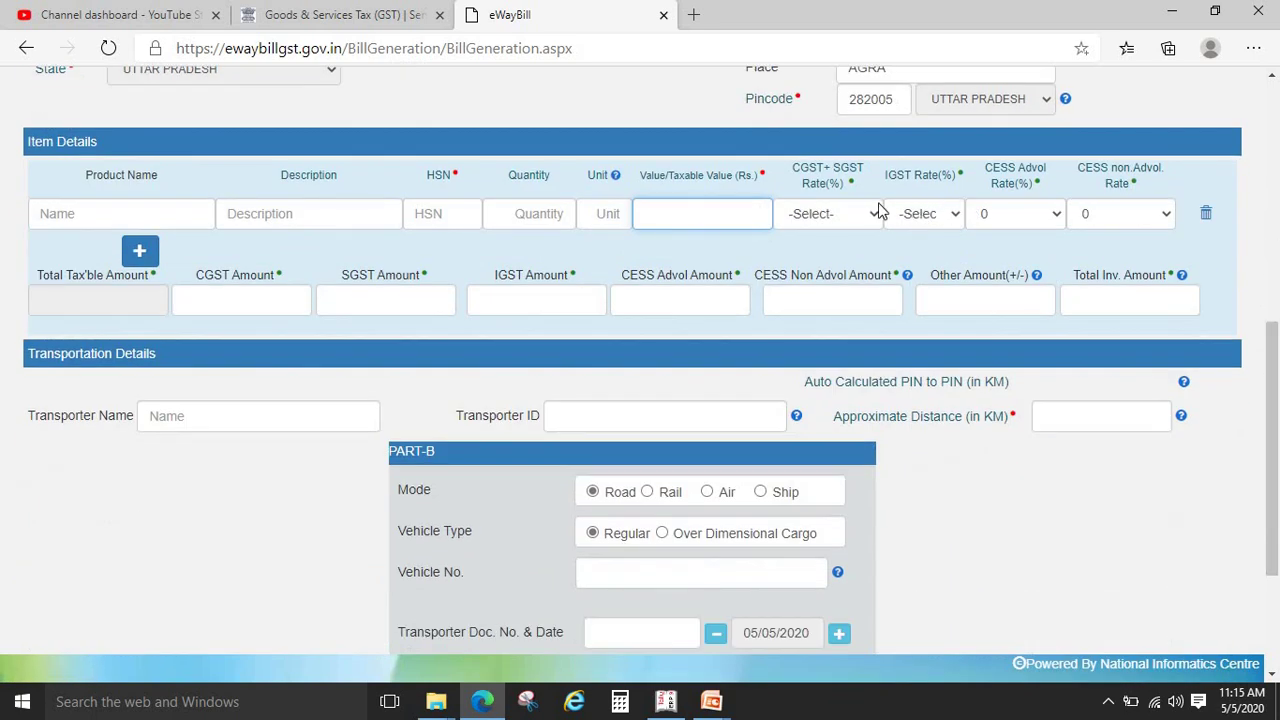
click(876, 213)
click(877, 210)
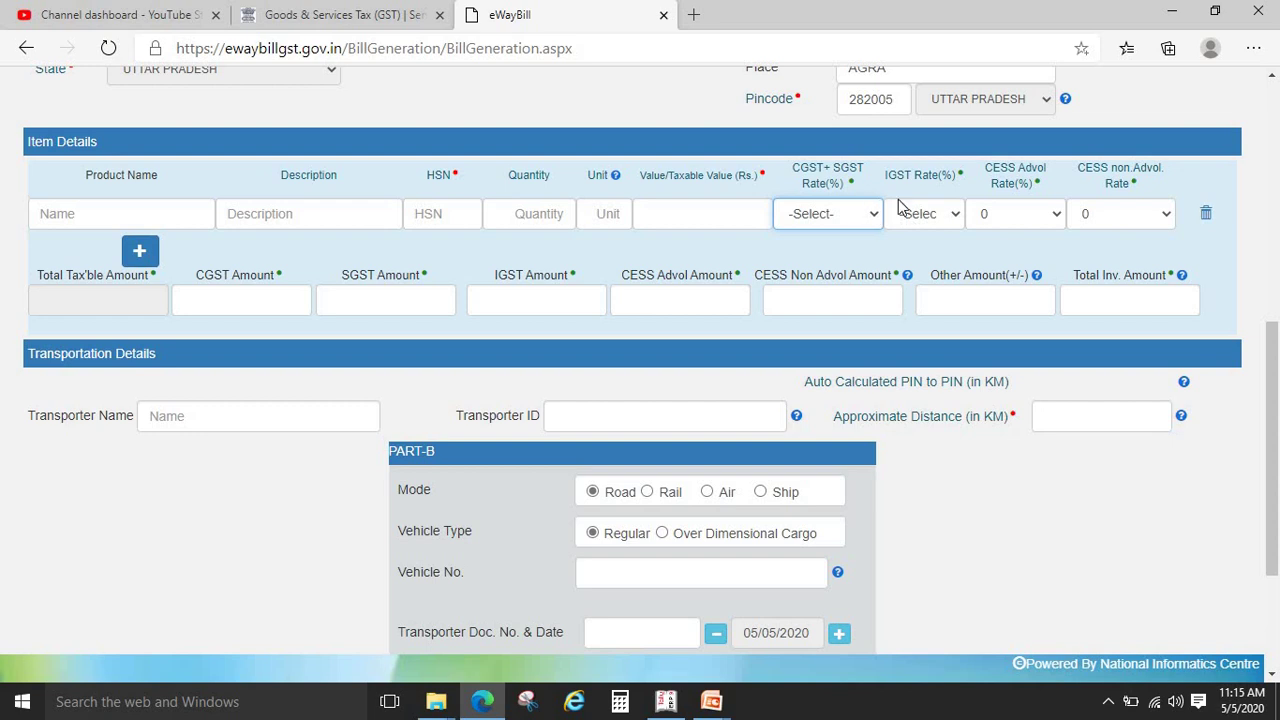
click(928, 219)
click(1013, 252)
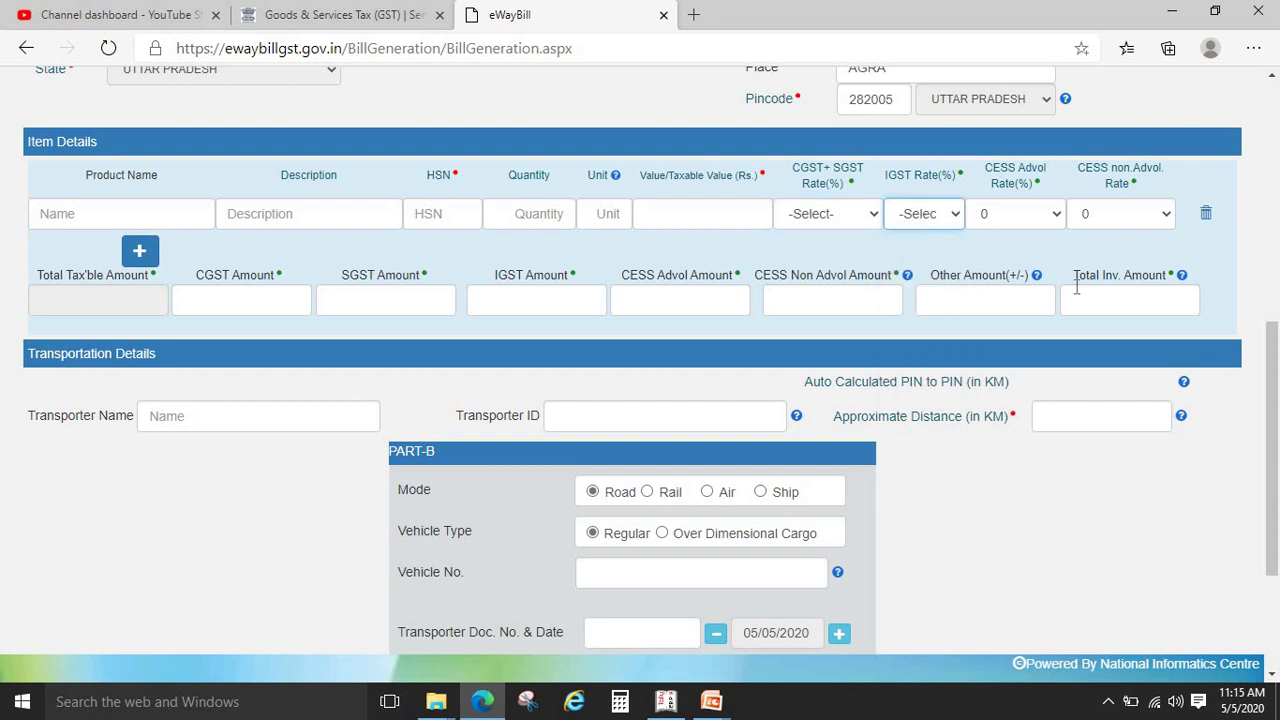
scroll(1053, 259, down, 2)
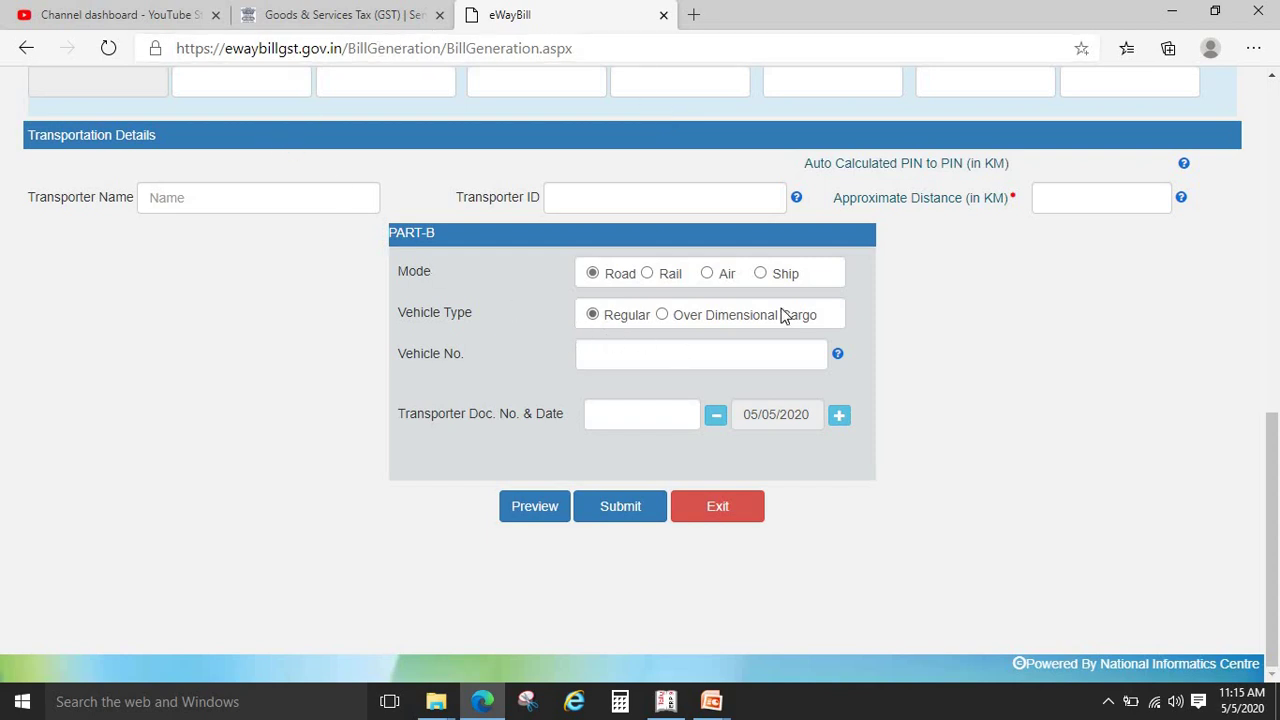
click(605, 197)
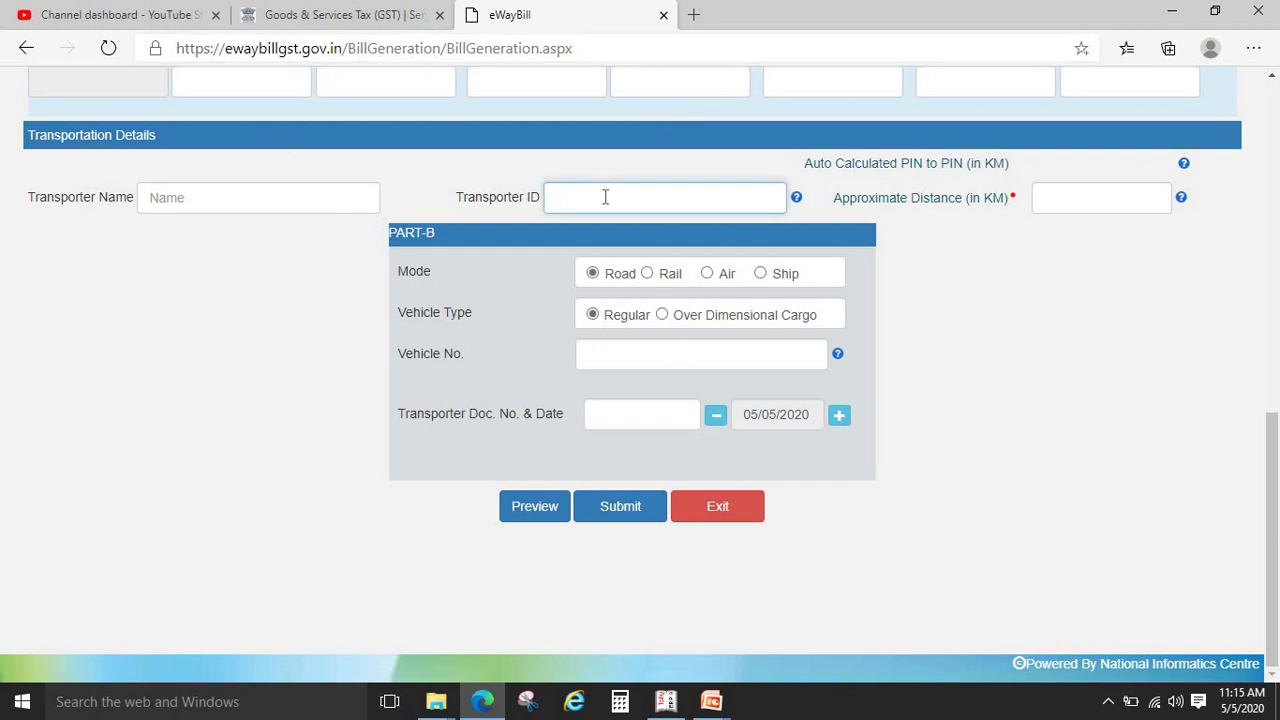
drag(1275, 526, 1276, 128)
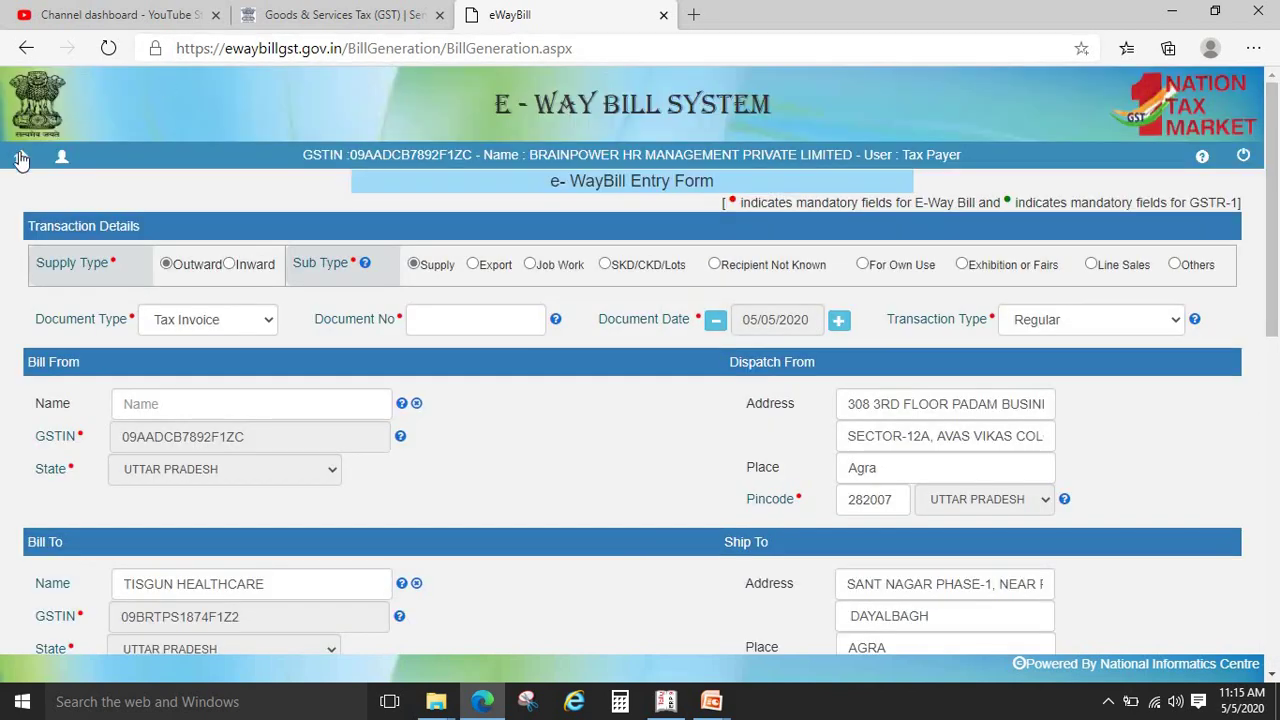
click(21, 158)
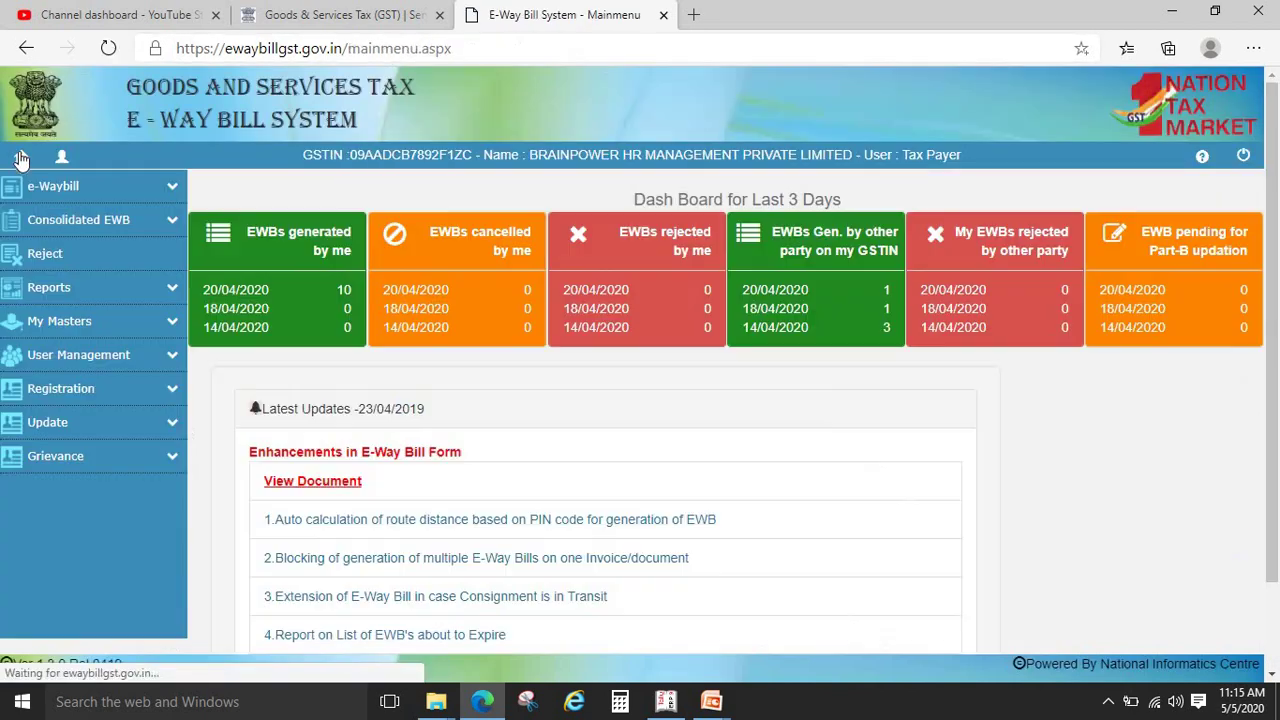
click(115, 188)
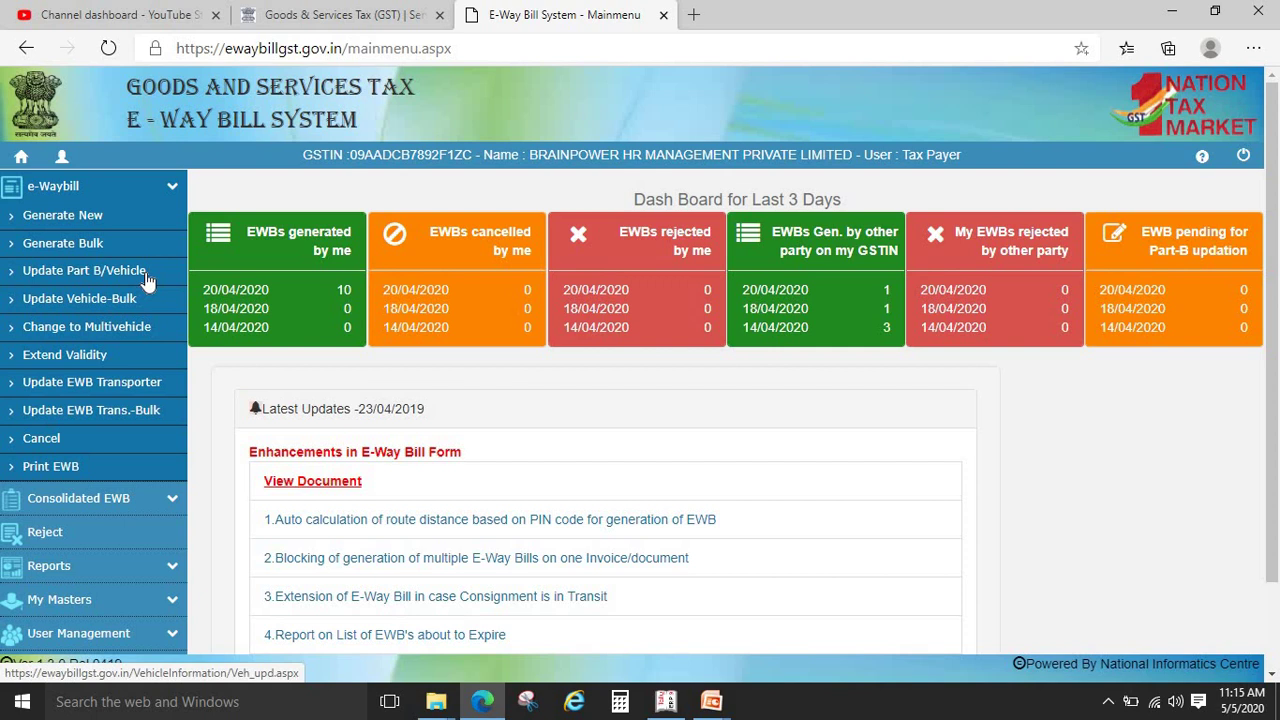
click(70, 472)
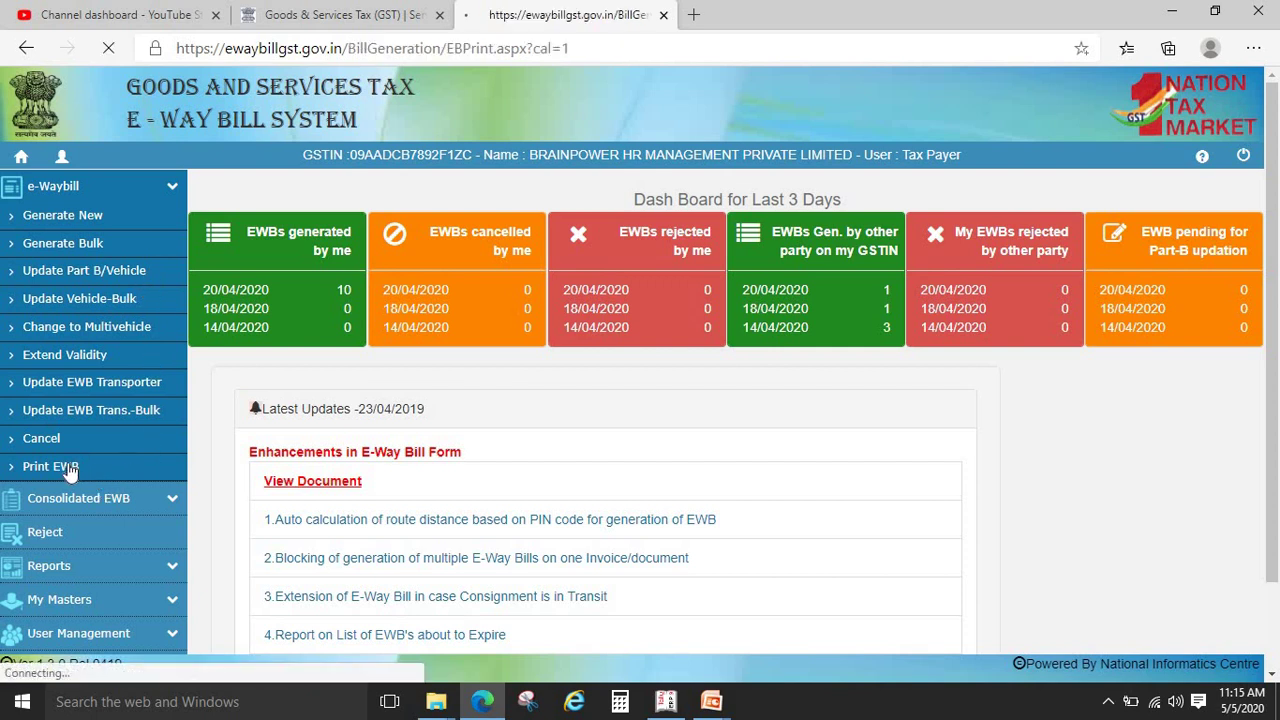
click(638, 250)
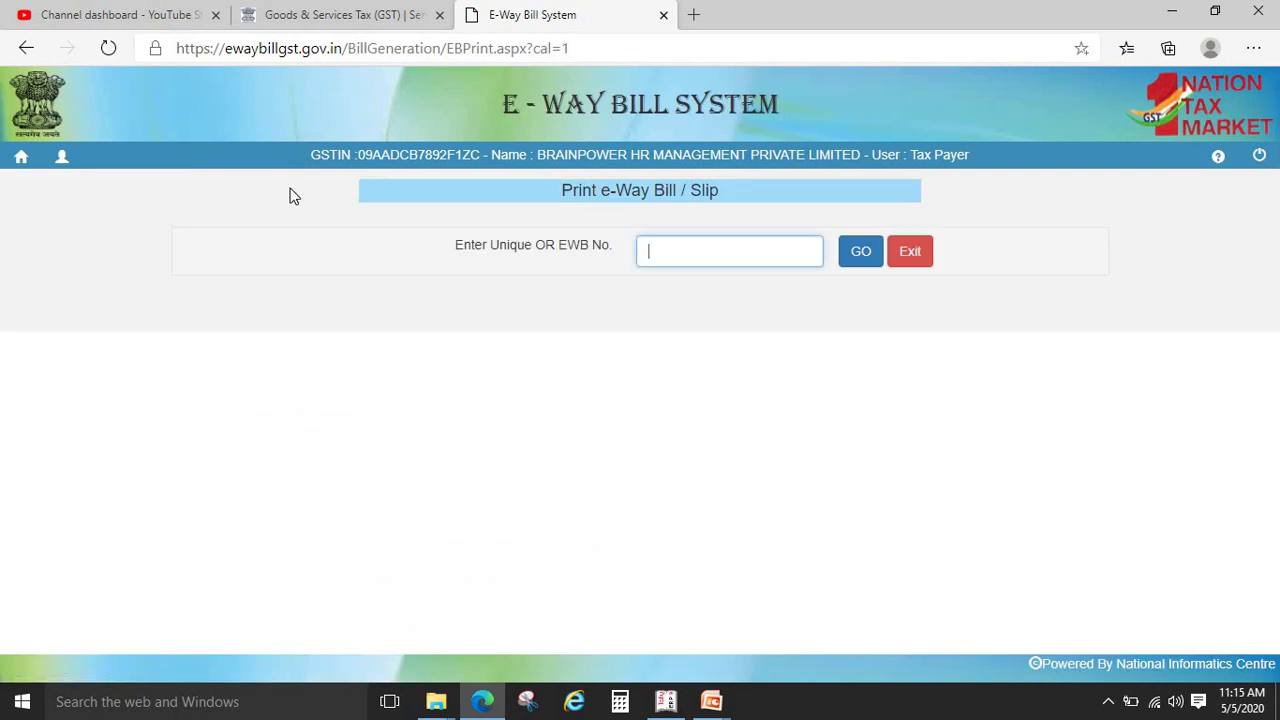
click(22, 156)
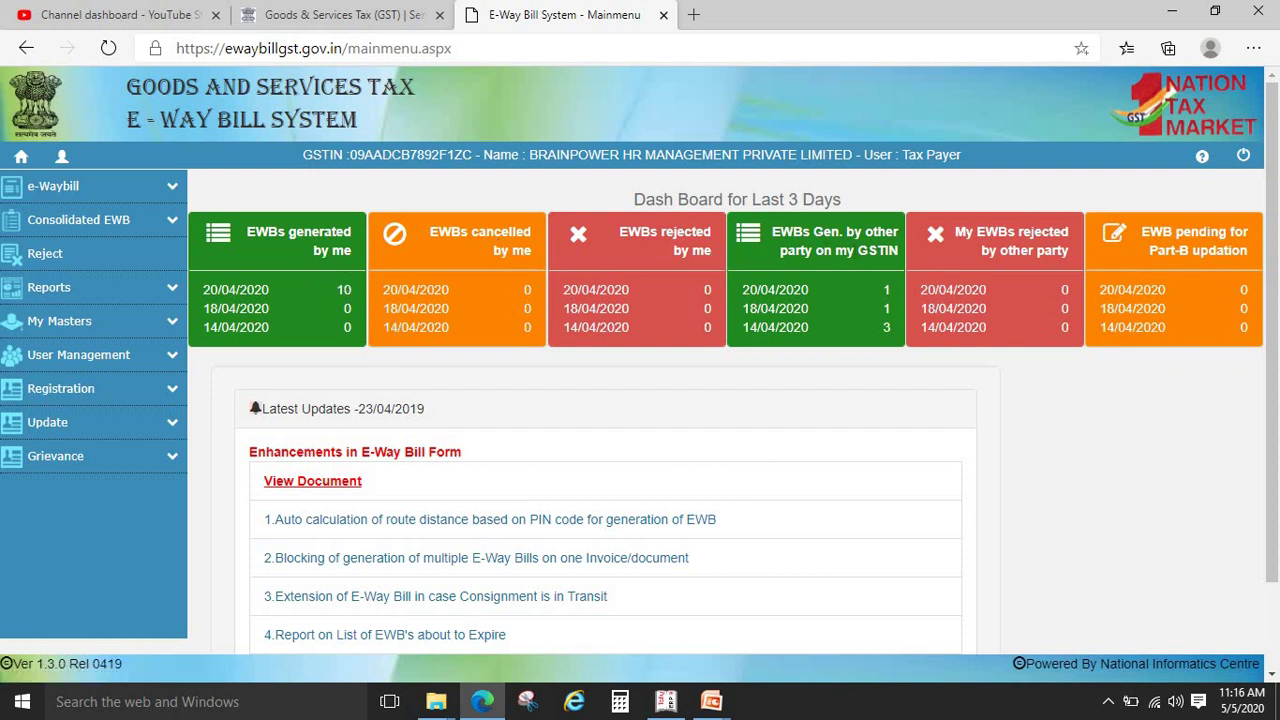
Expand the Reports, My Masters, User Management and Registration menus in the sidebar
click(174, 288)
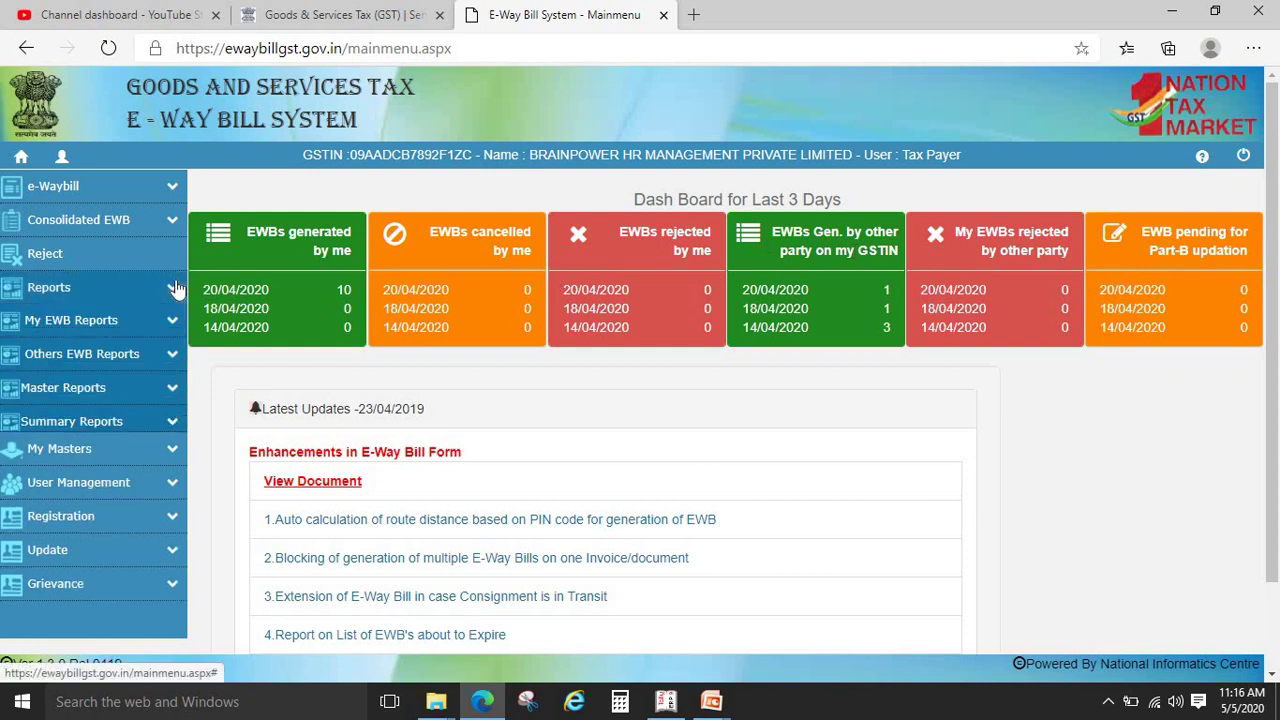
click(167, 457)
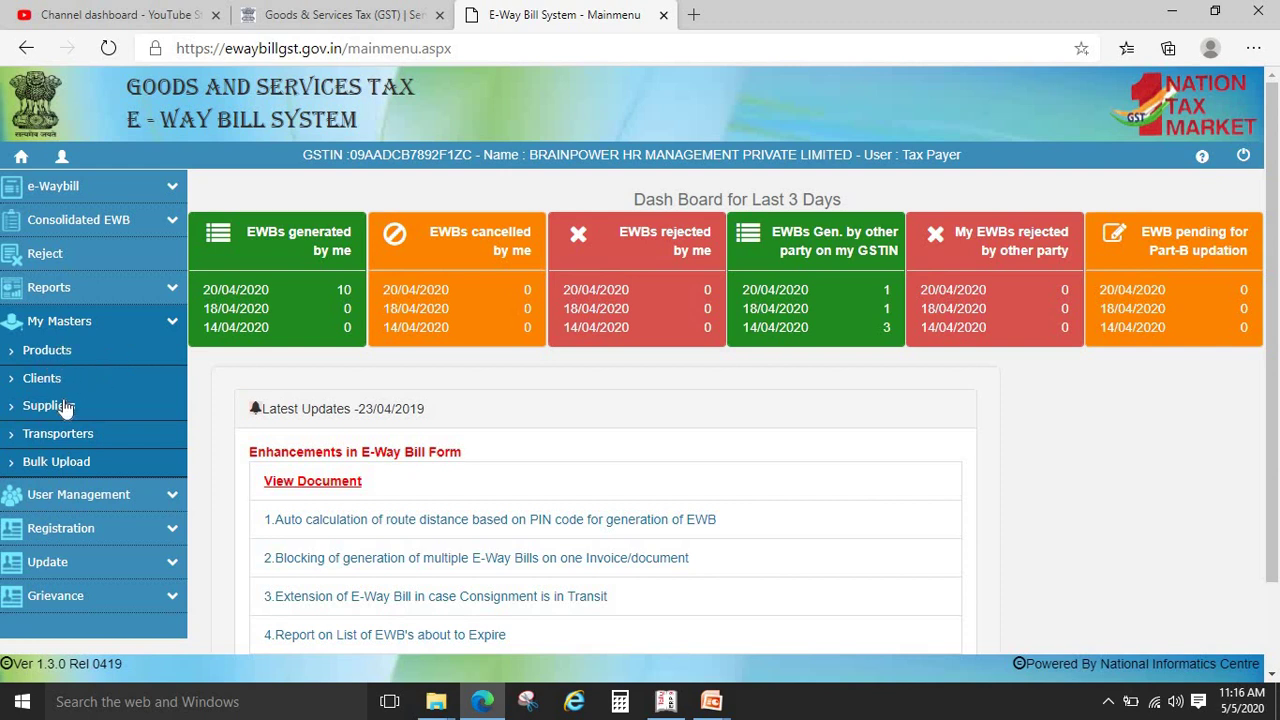
click(175, 500)
click(176, 510)
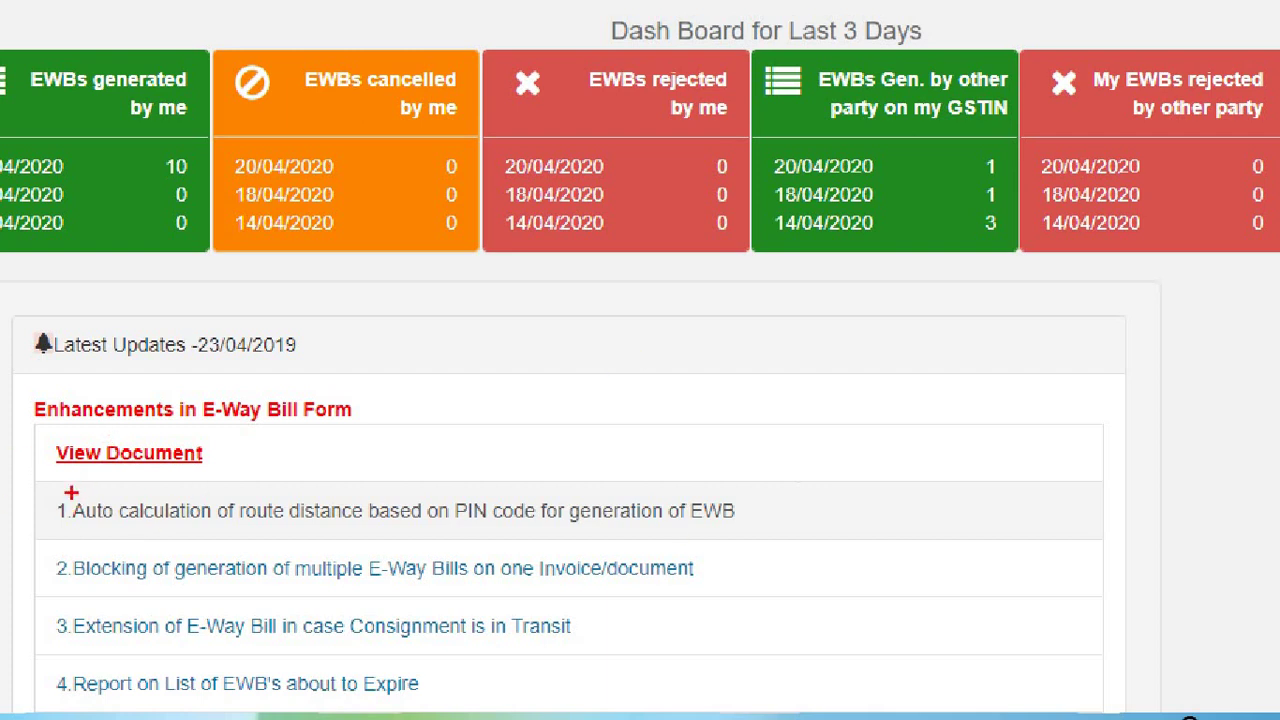
Open the Latest Updates item about route distance calculated from PIN codes
mouse_move(71, 492)
mouse_down()
mouse_move(186, 550)
mouse_move(758, 538)
mouse_up()
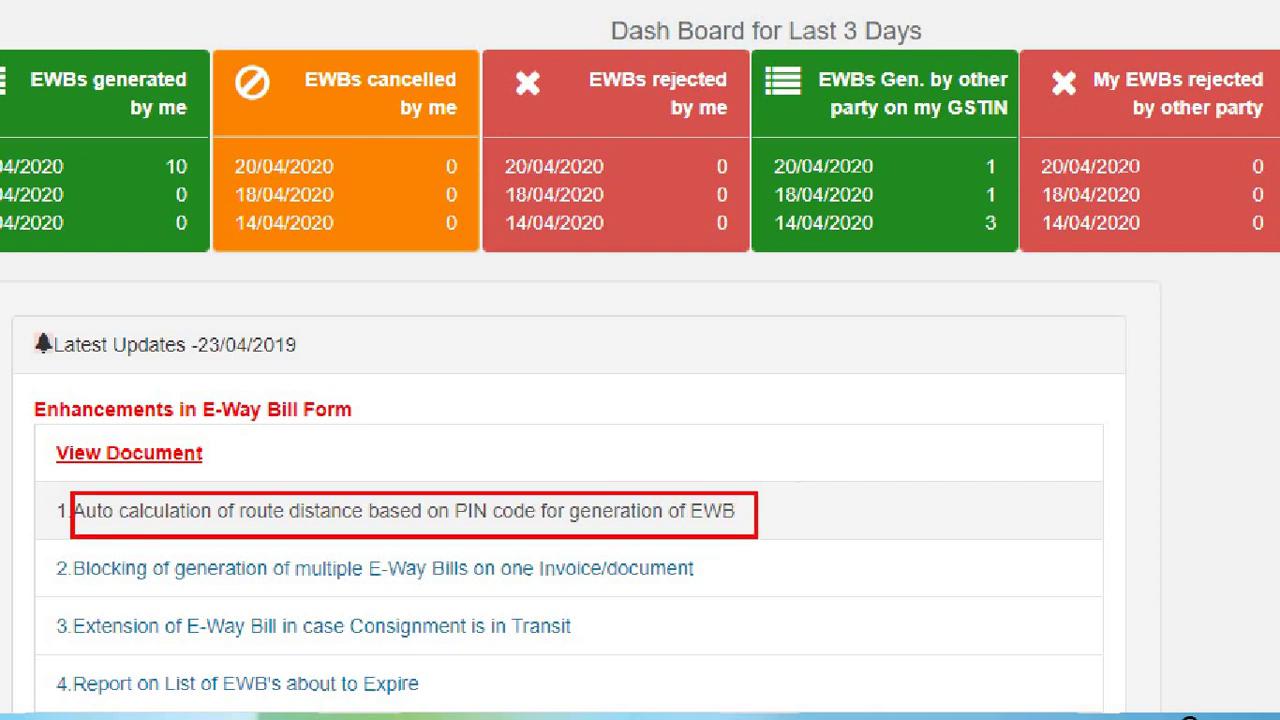
key(Escape)
click(586, 530)
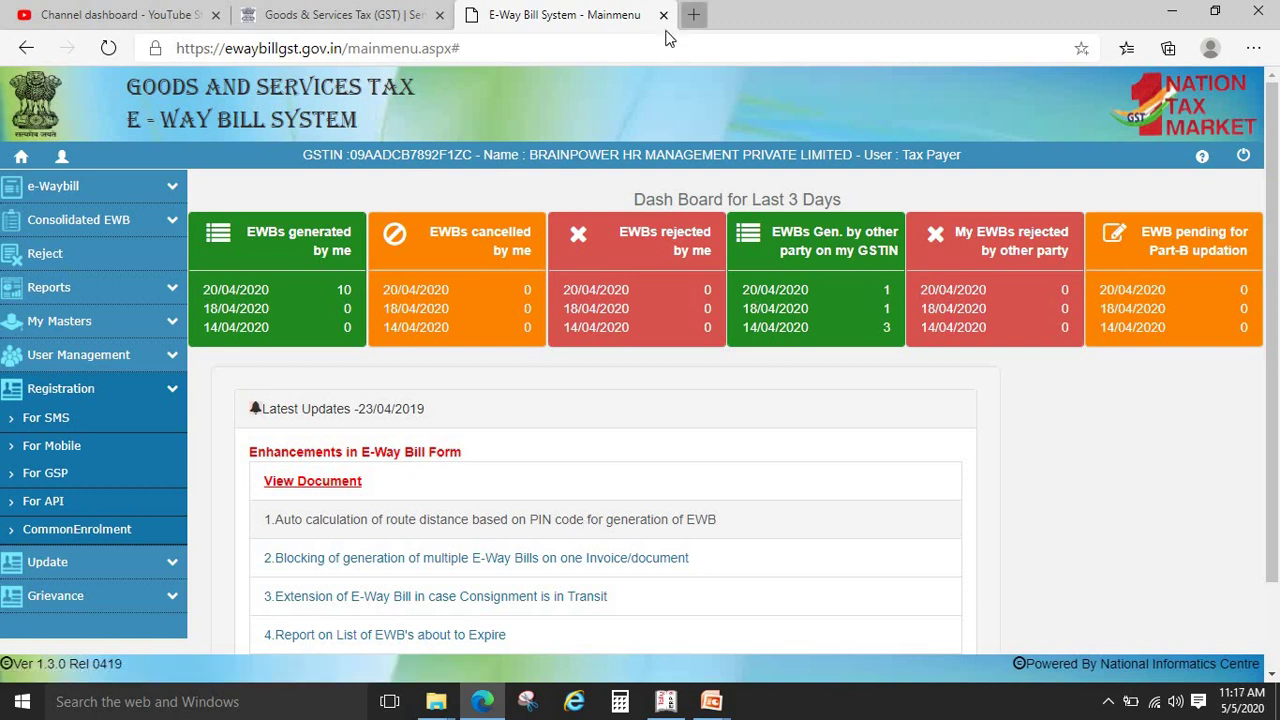
In a new tab, search Google for 'PIN TO PIN DISTACNE FOR EWAY BILL'
key(ctrl+t)
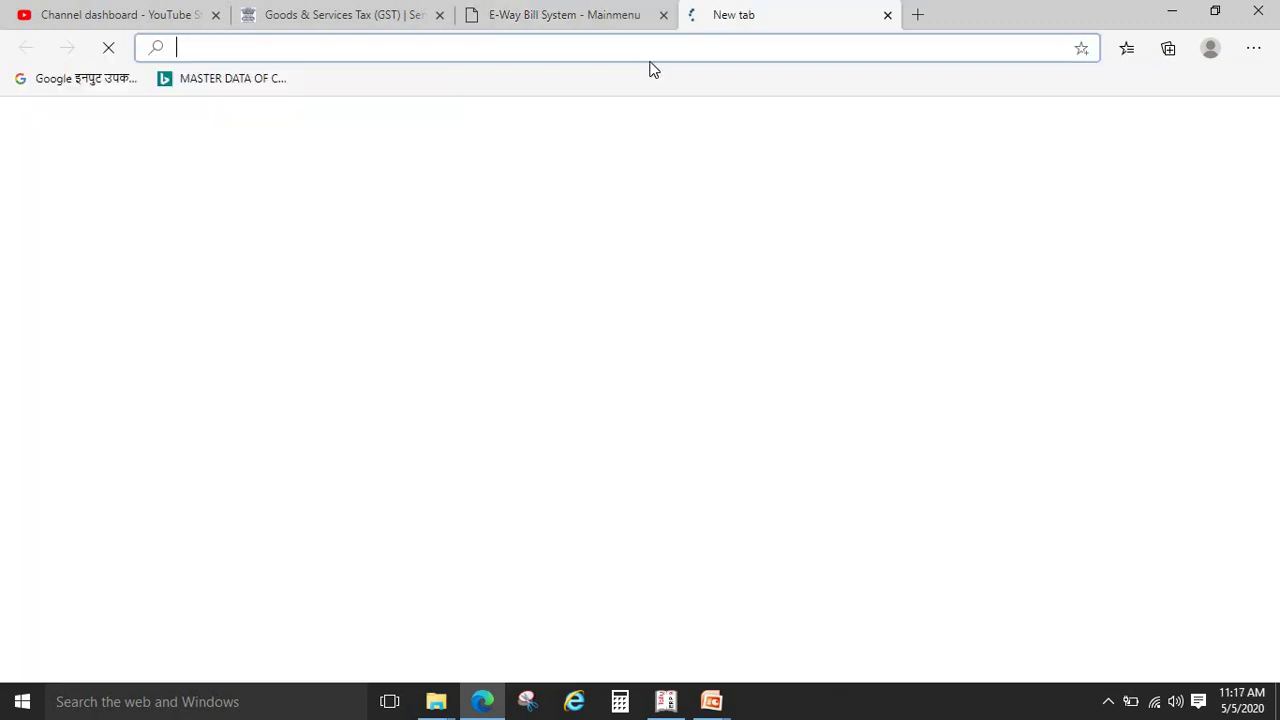
text(GOOGle.com)
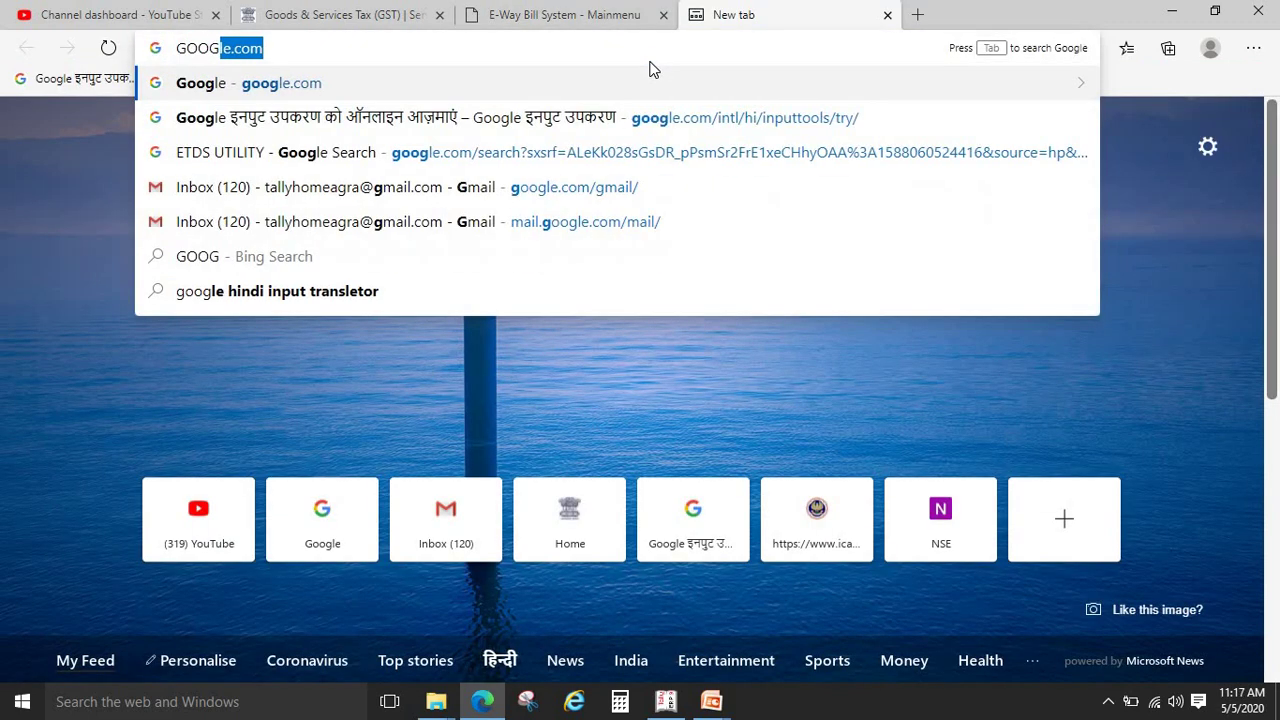
key(Return)
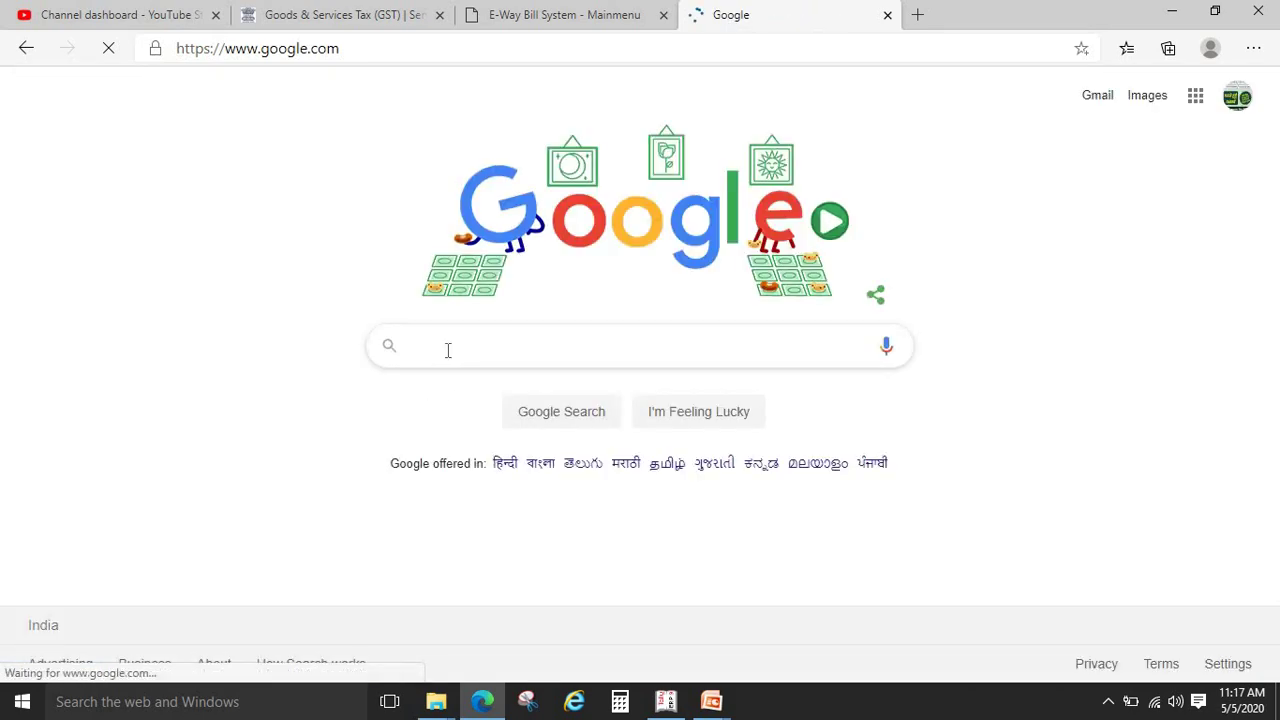
text(PIN TO PIN)
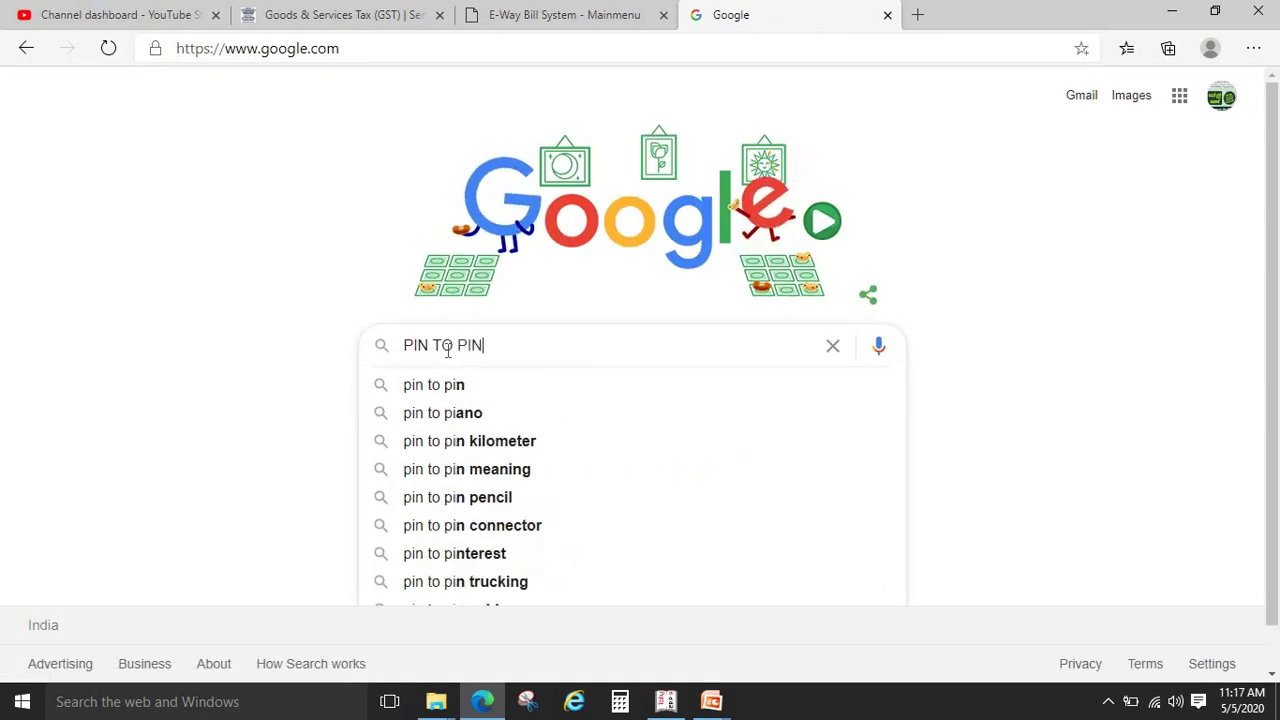
text( DISTACNE FOR)
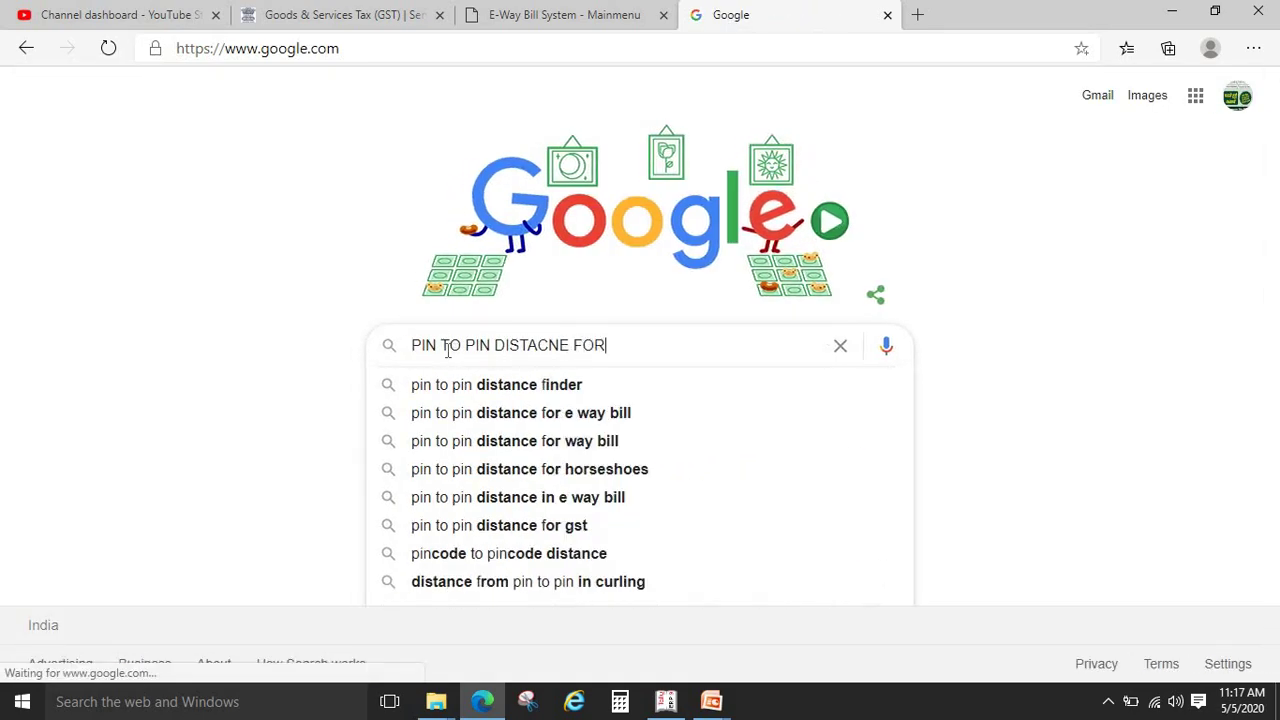
text( EWAY BILL)
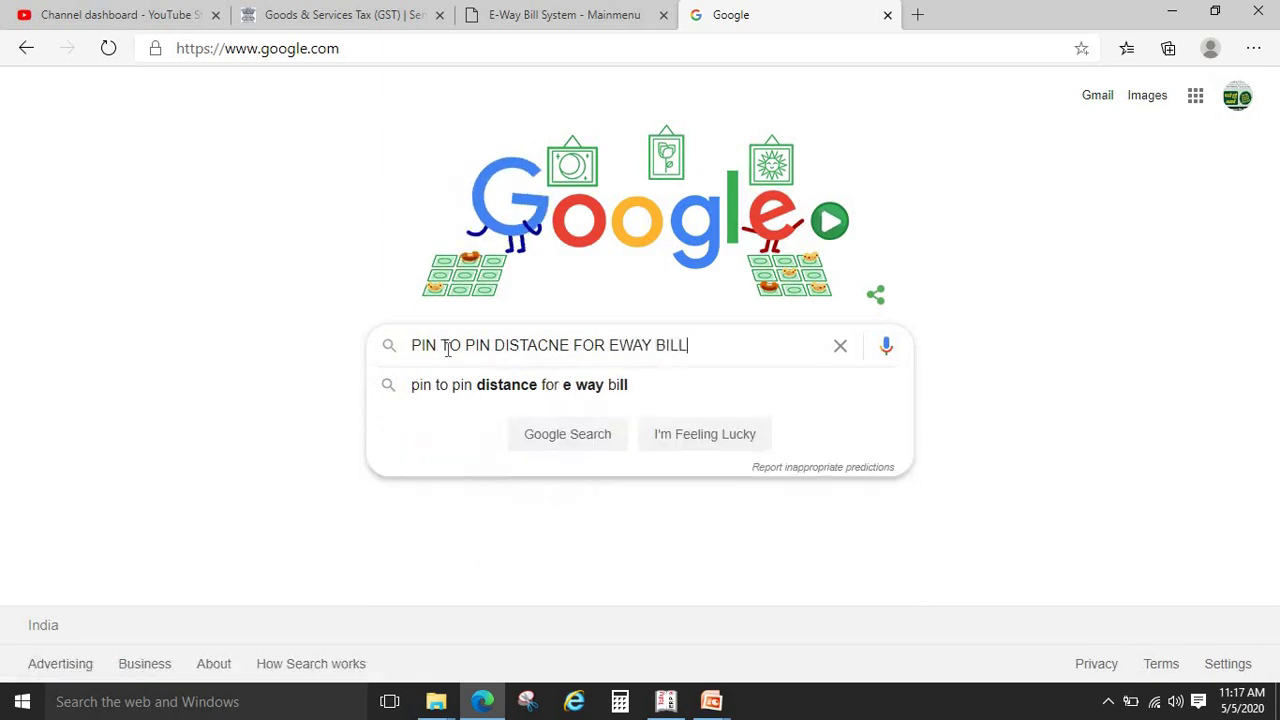
key(Return)
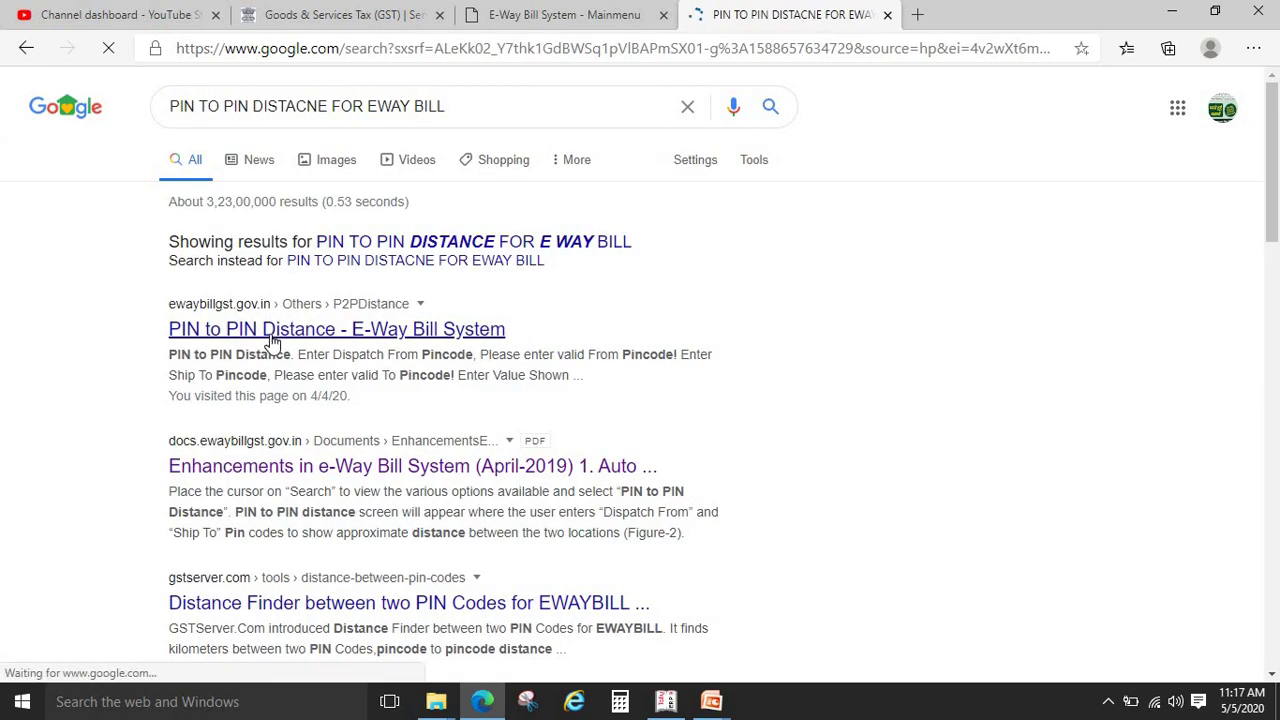
Get the PIN to PIN distance between 282005 and 282007 (13 Kms), then return to Mainmenu
click(270, 336)
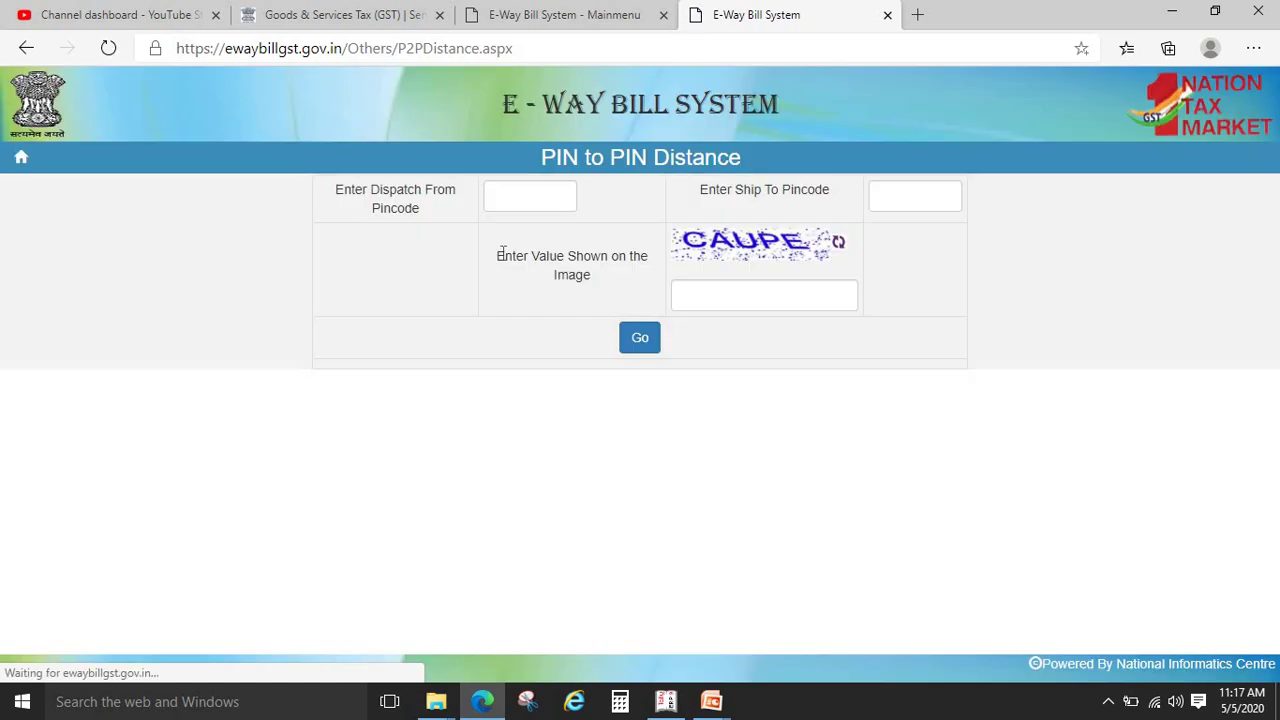
click(537, 190)
text(282005)
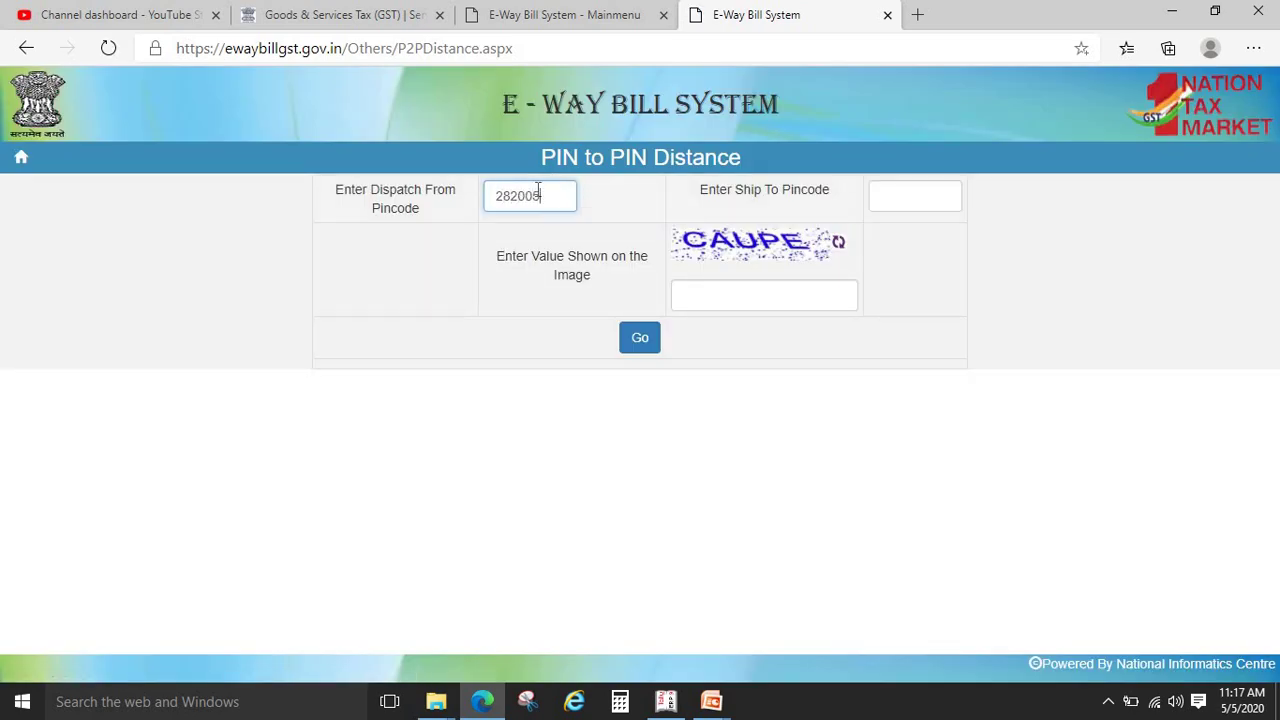
key(Tab)
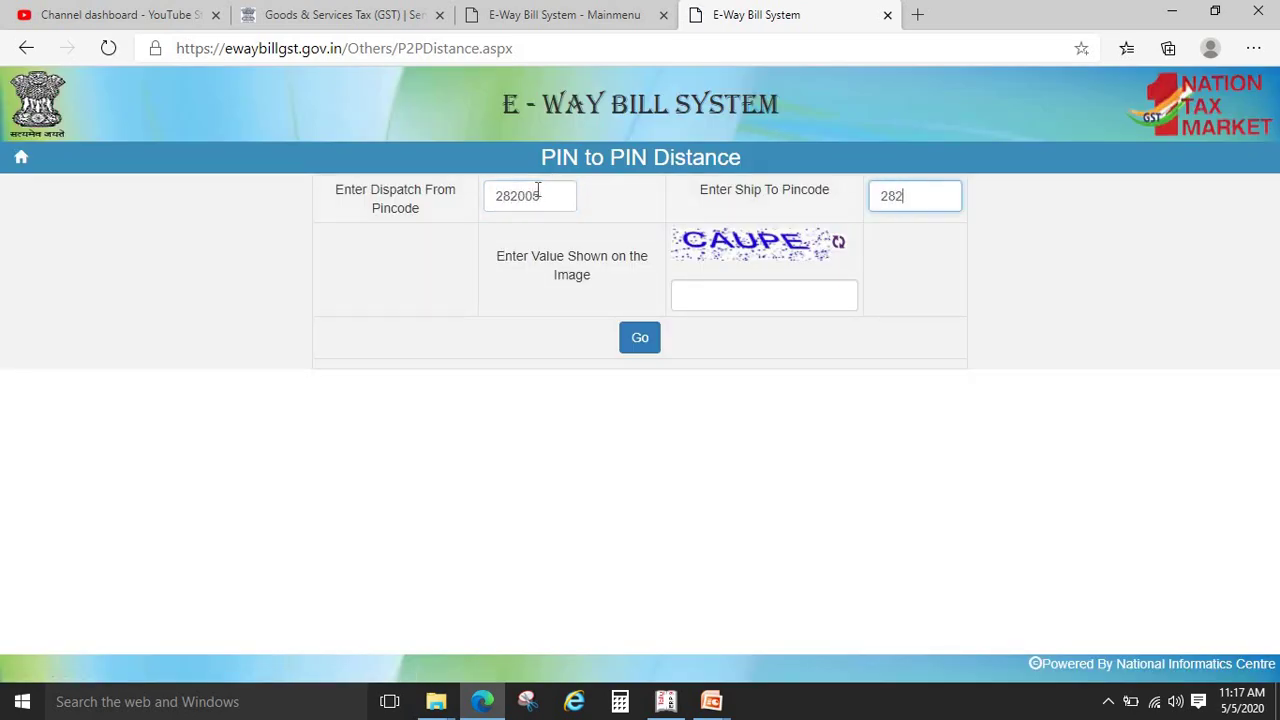
key(Tab)
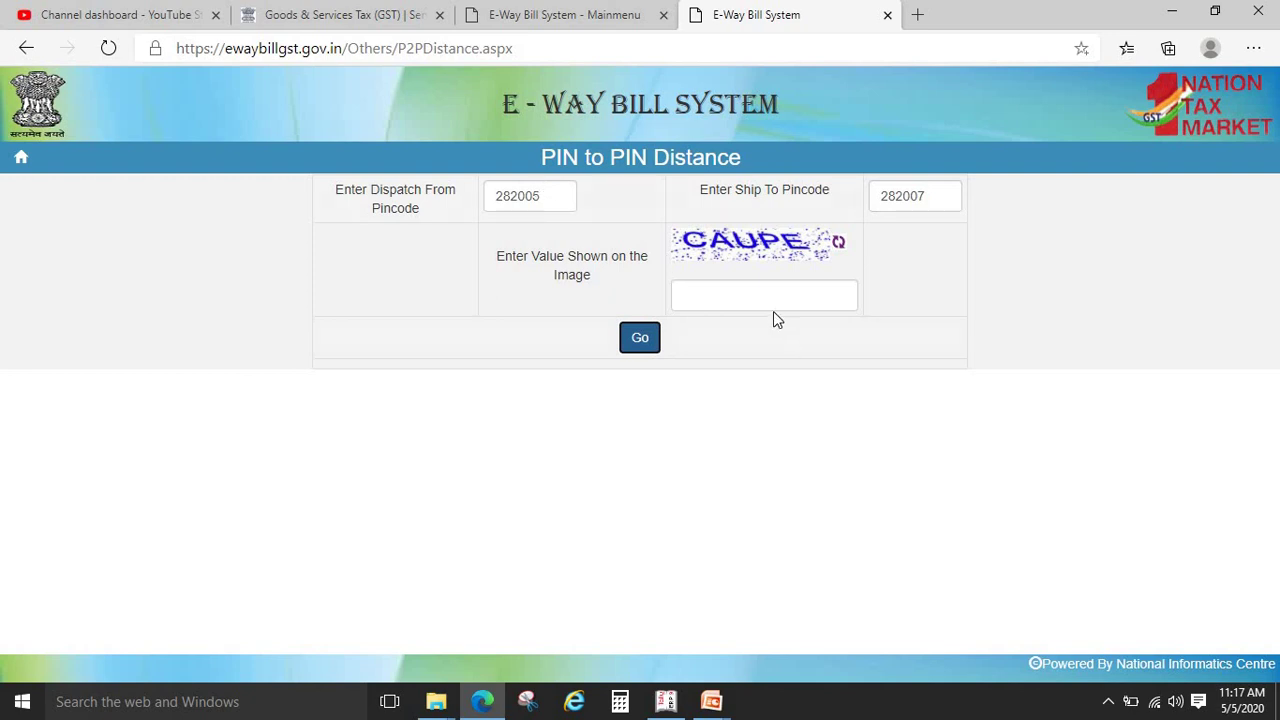
click(776, 289)
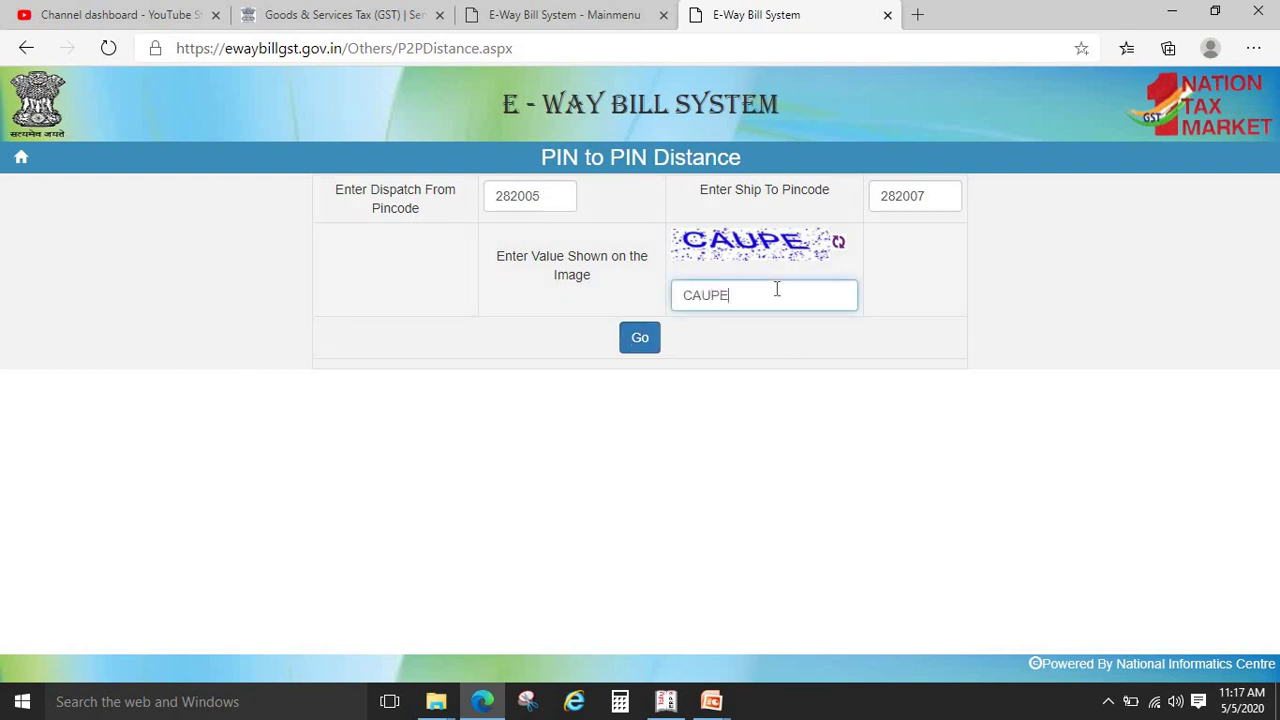
click(631, 339)
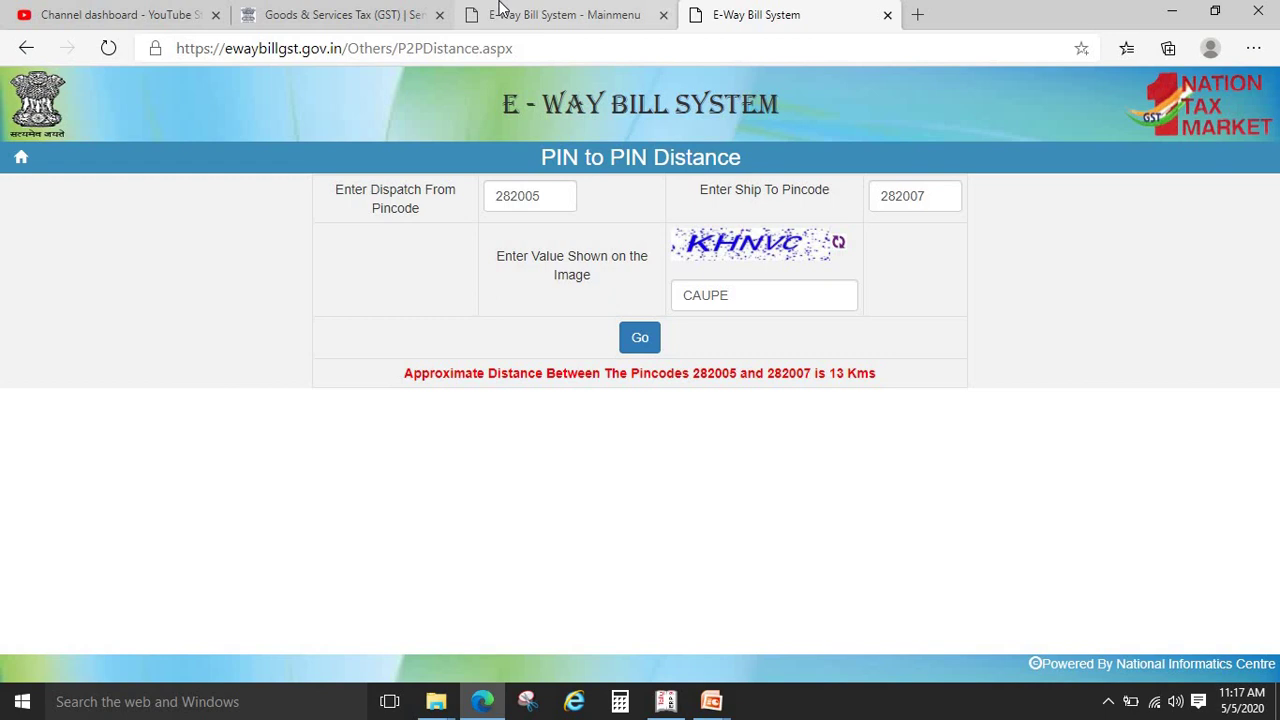
click(560, 15)
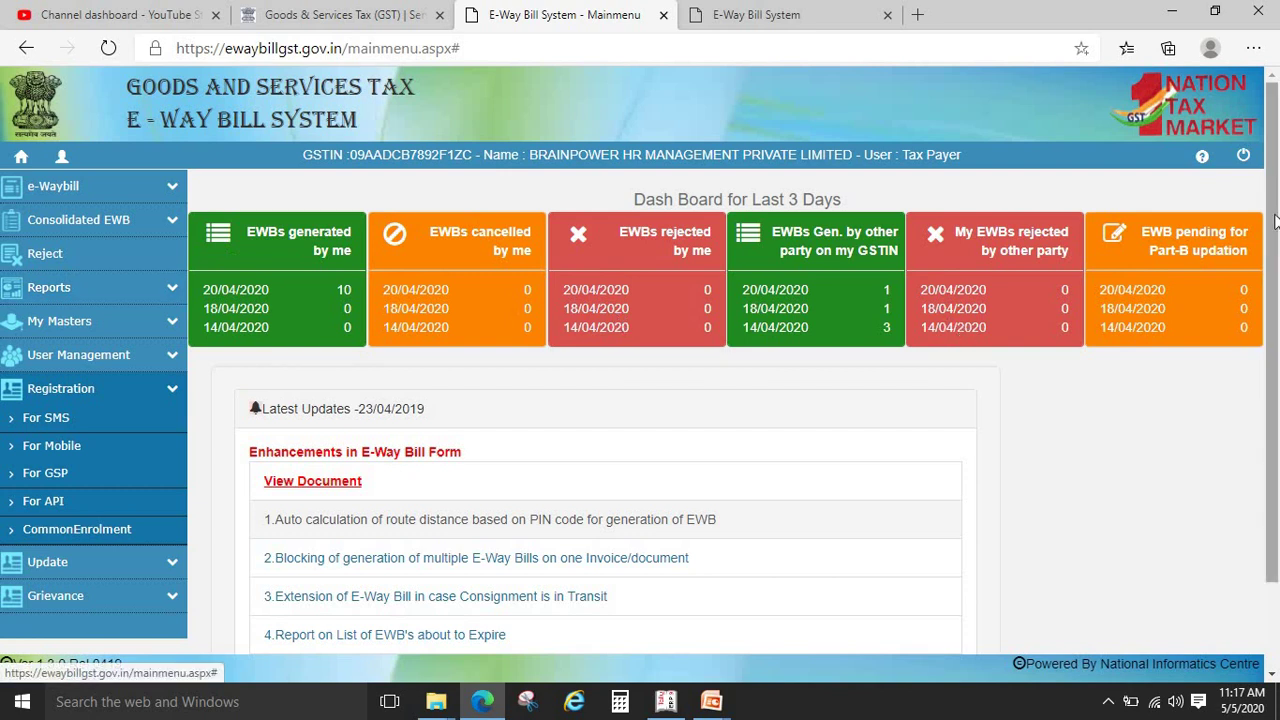
drag(1275, 240, 1278, 368)
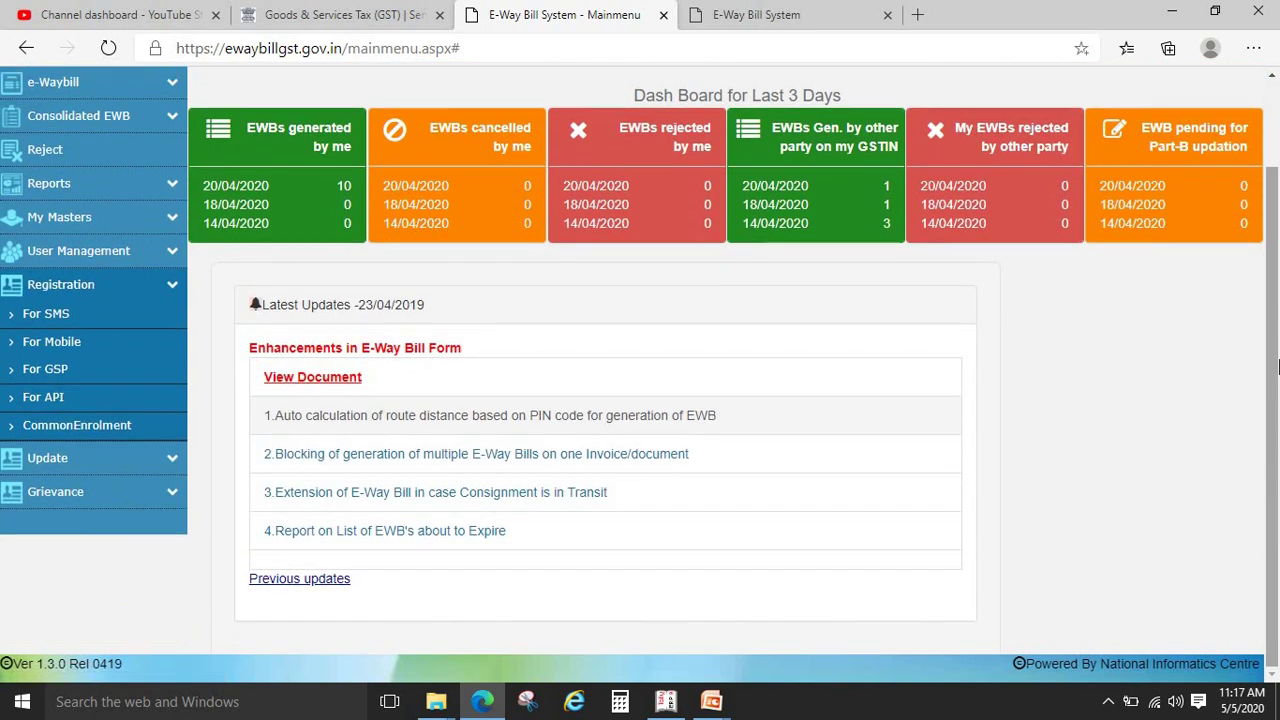
key(alt+Tab)
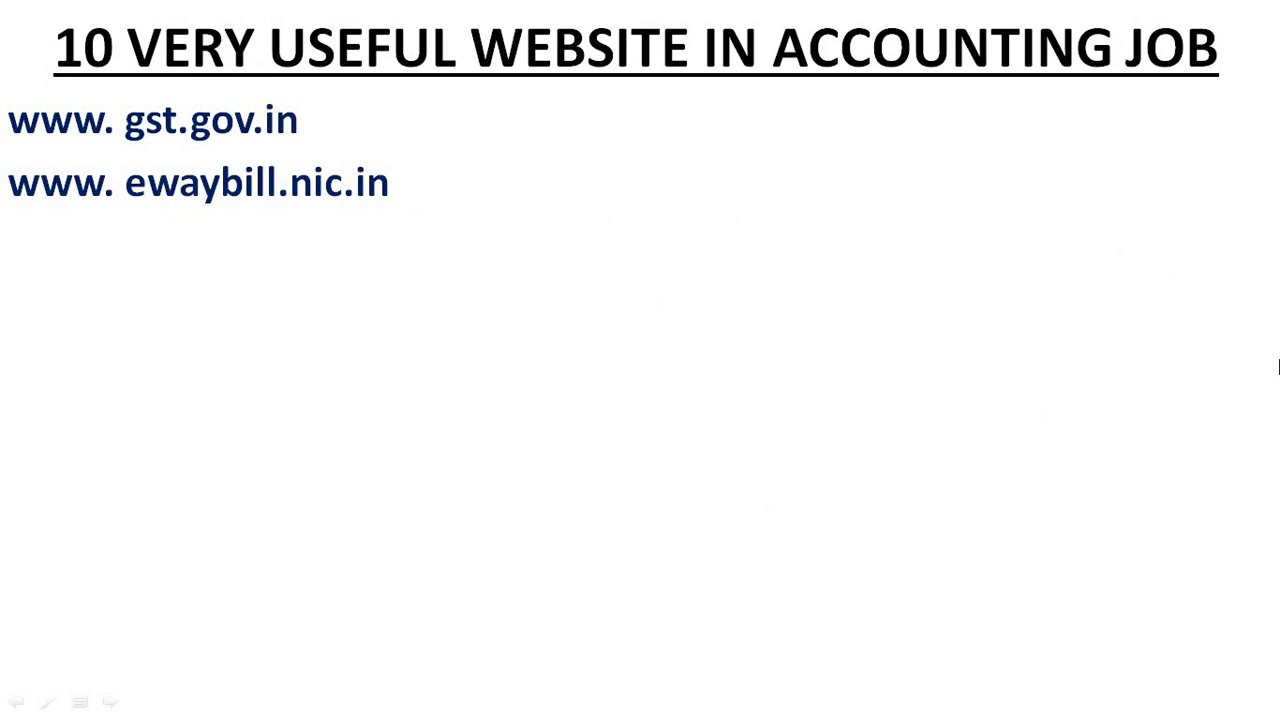
key(alt+Tab)
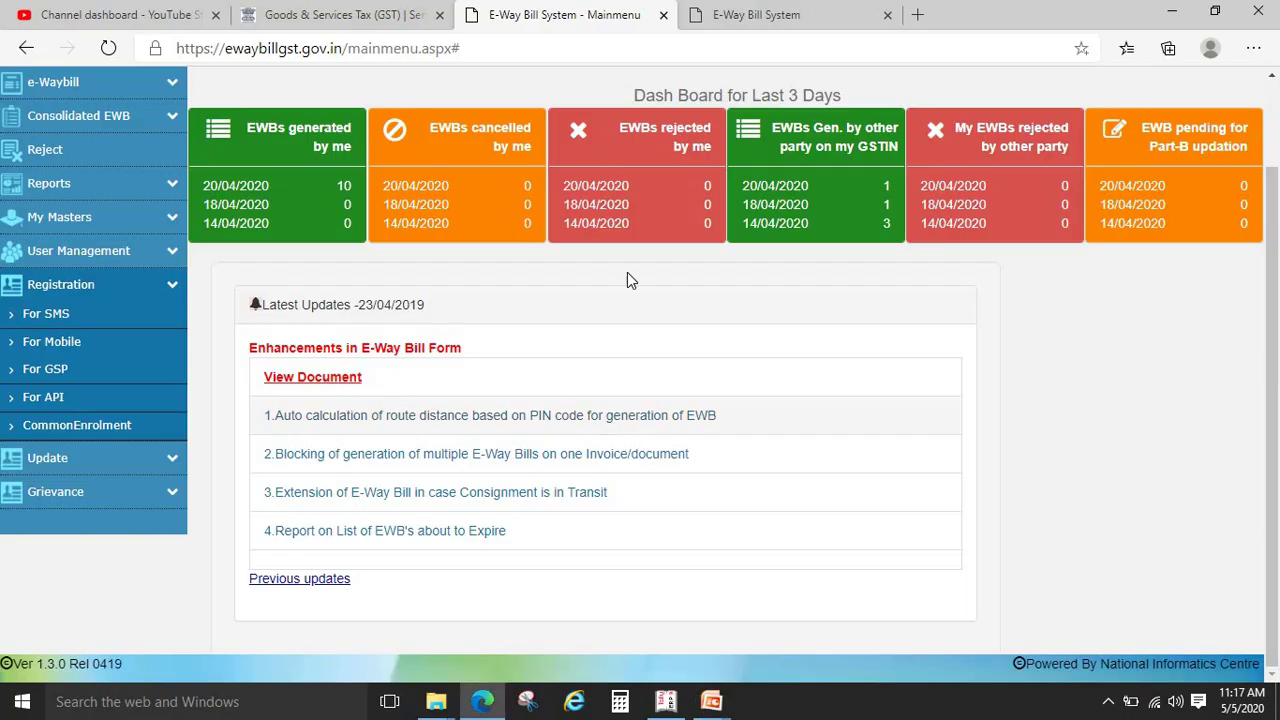
click(115, 82)
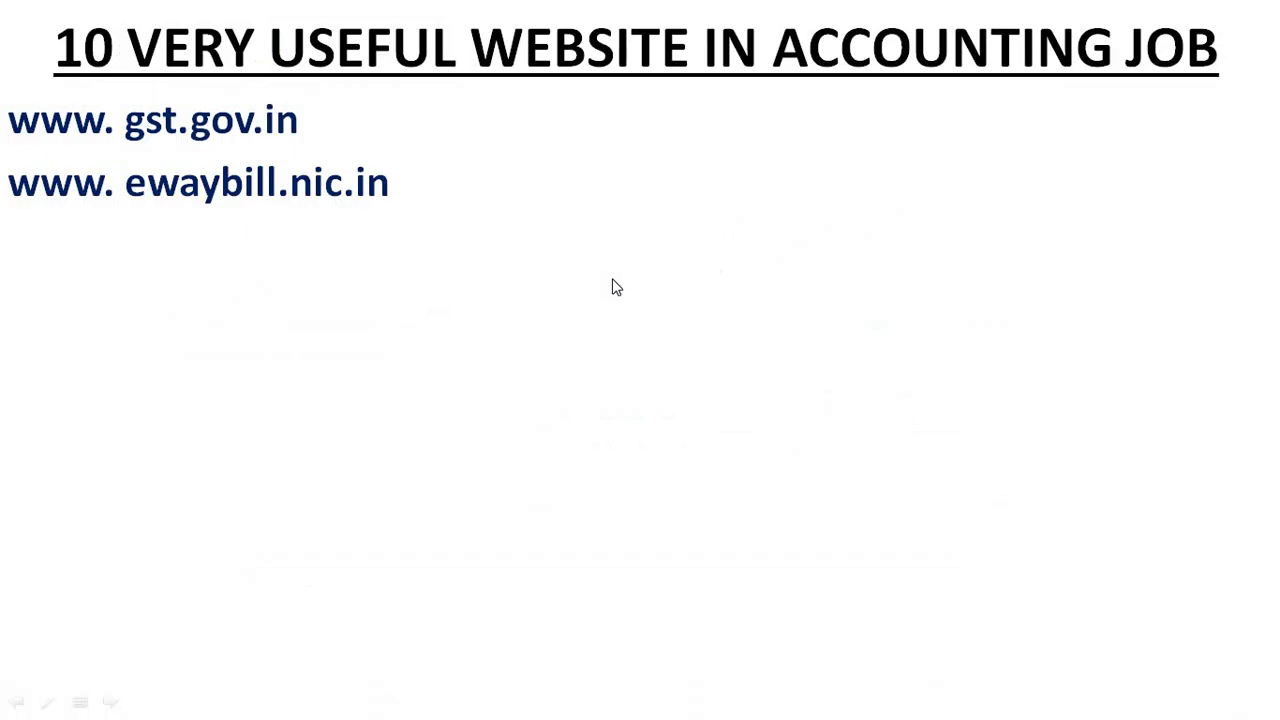
click(616, 287)
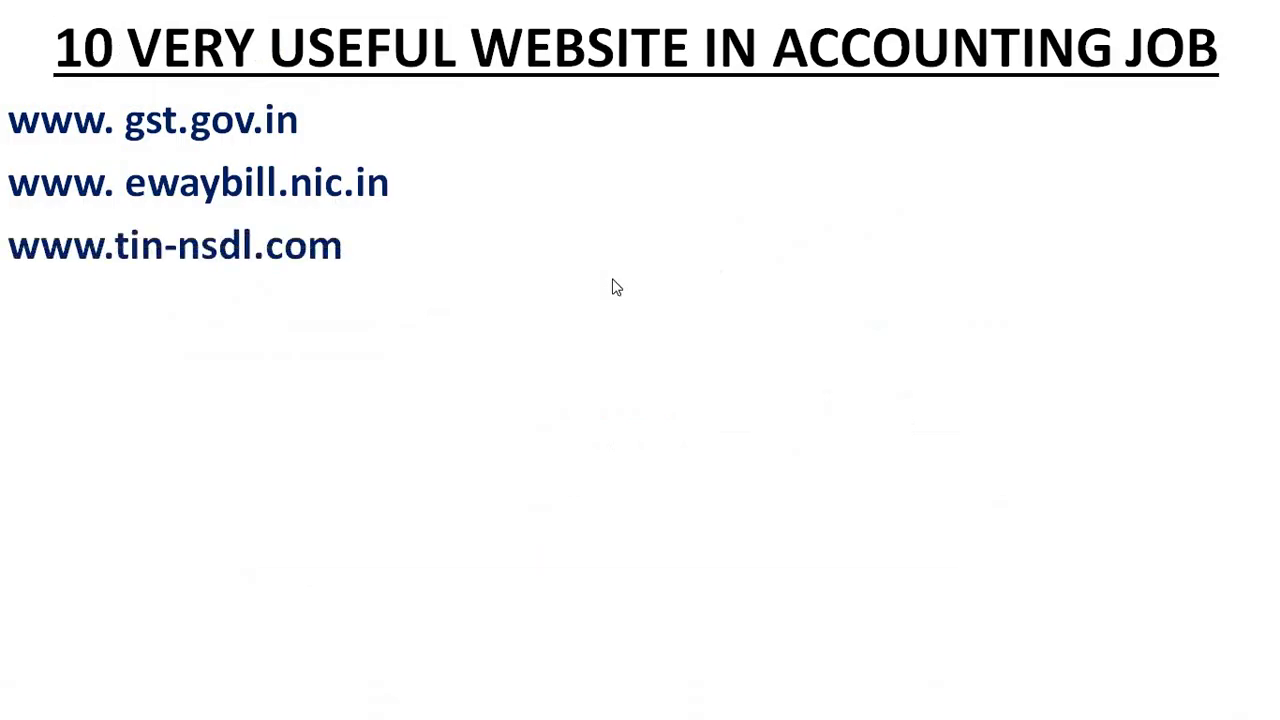
key(alt+Tab)
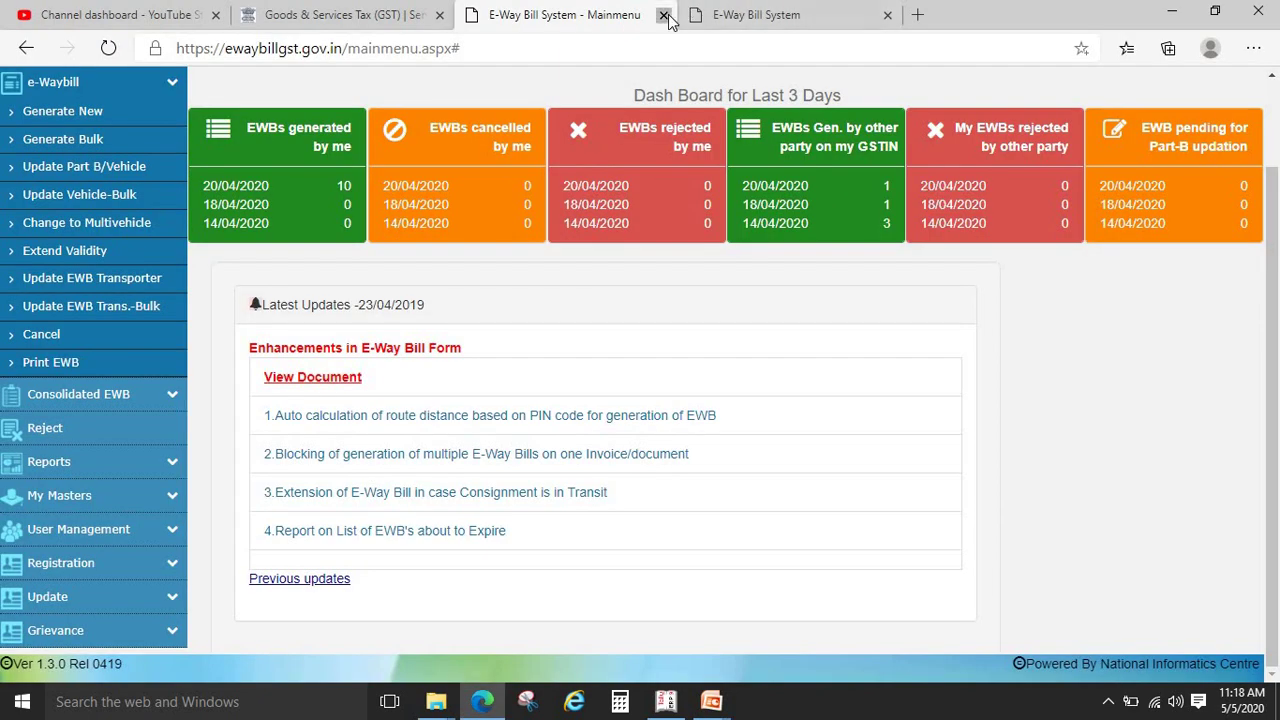
click(664, 15)
click(539, 51)
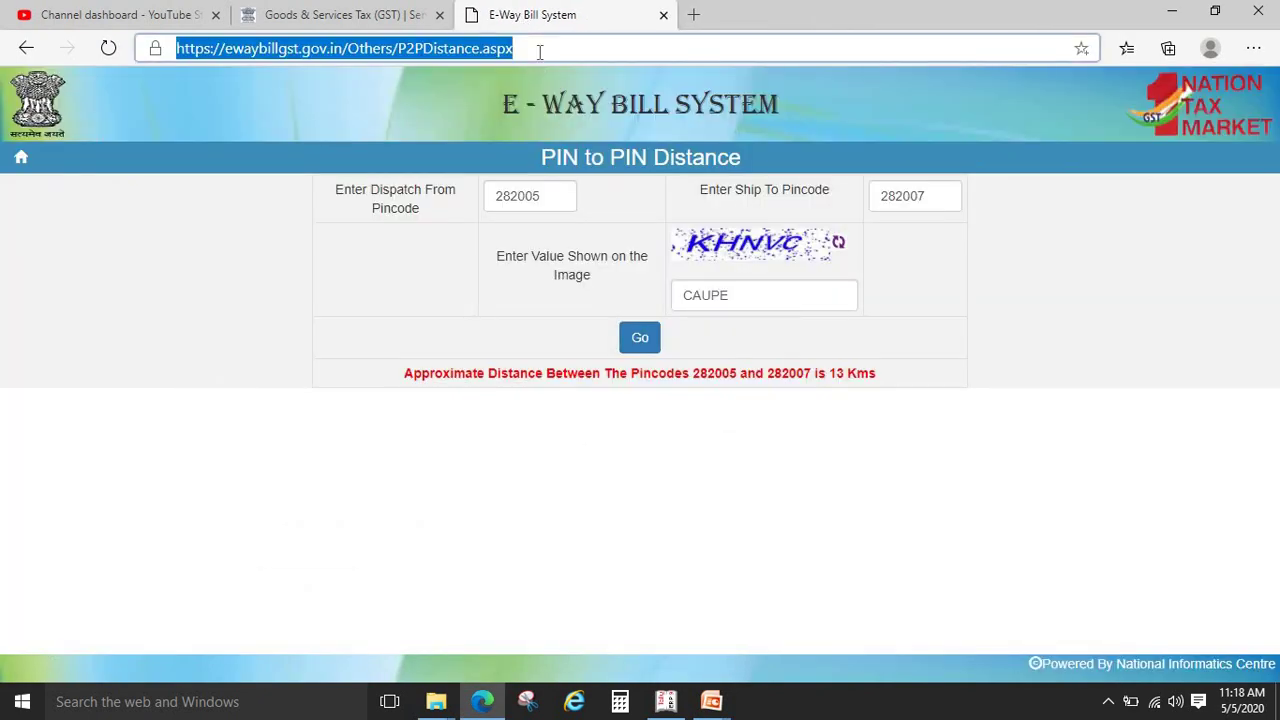
text(TIN)
key(Return)
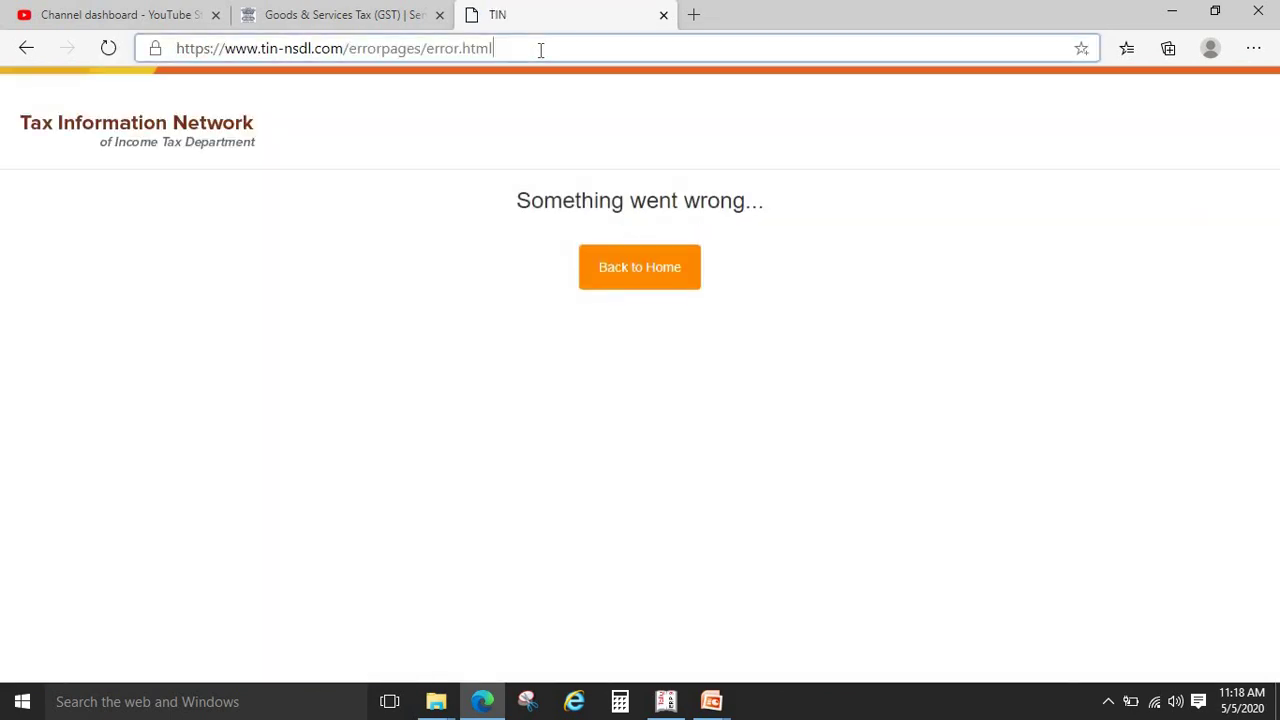
click(540, 50)
click(540, 50)
key(BackSpace)
key(BackSpace)
key(BackSpace)
key(BackSpace)
key(BackSpace)
key(BackSpace)
key(BackSpace)
key(BackSpace)
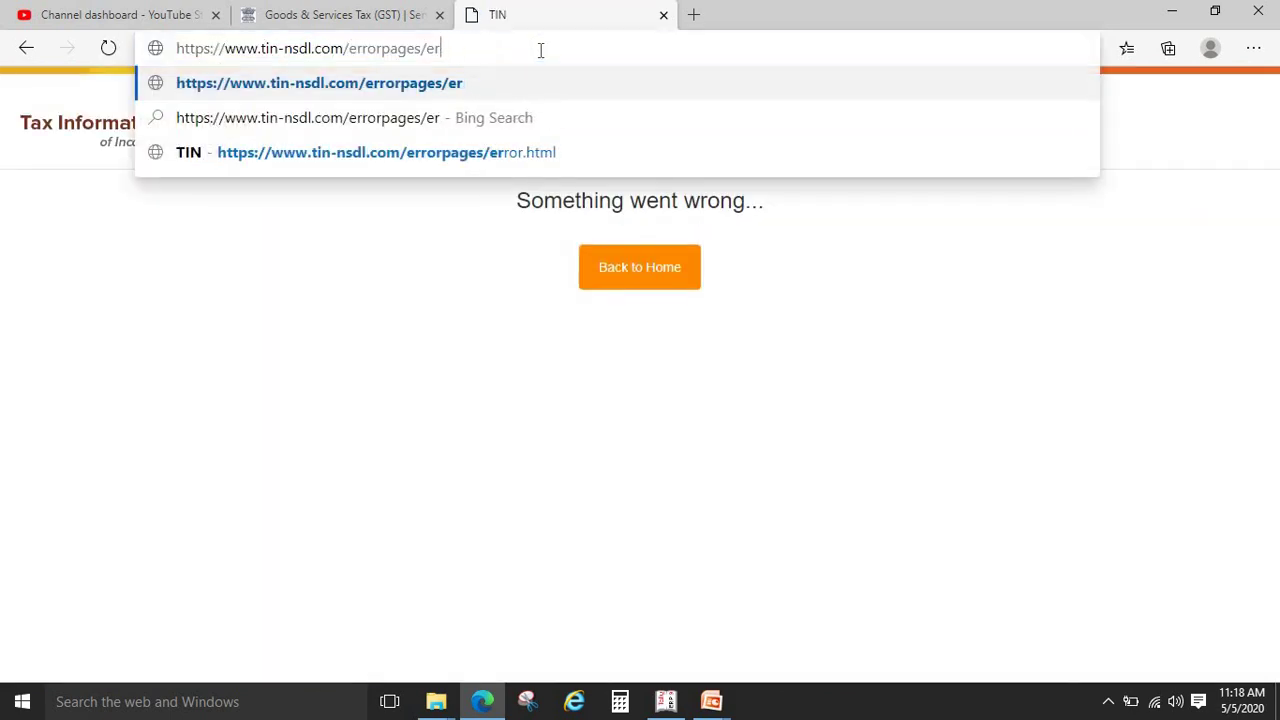
key(BackSpace)
key(BackSpace)
key(BackSpace)
key(BackSpace)
key(BackSpace)
key(BackSpace)
key(BackSpace)
key(BackSpace)
key(BackSpace)
key(BackSpace)
key(BackSpace)
key(BackSpace)
key(BackSpace)
key(Return)
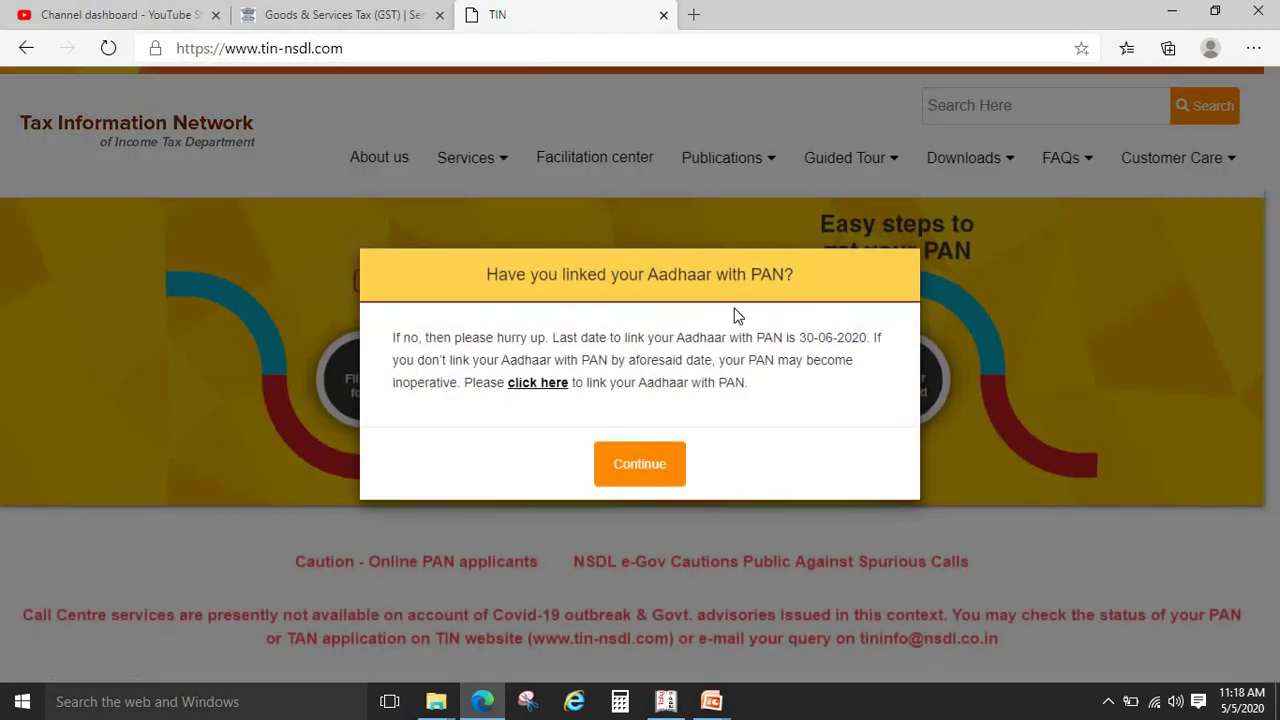
Dismiss the Aadhaar-PAN, Welcome and PAN applicant notices and browse the TIN-NSDL home page
click(664, 455)
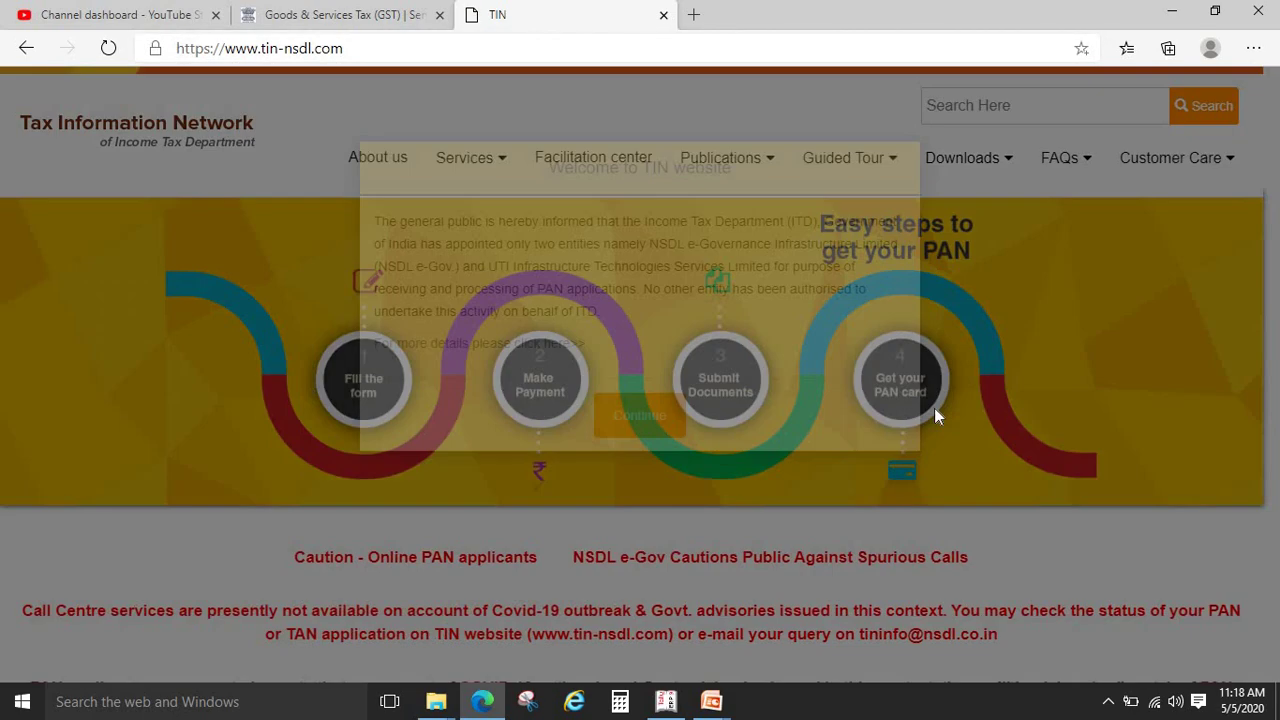
click(659, 505)
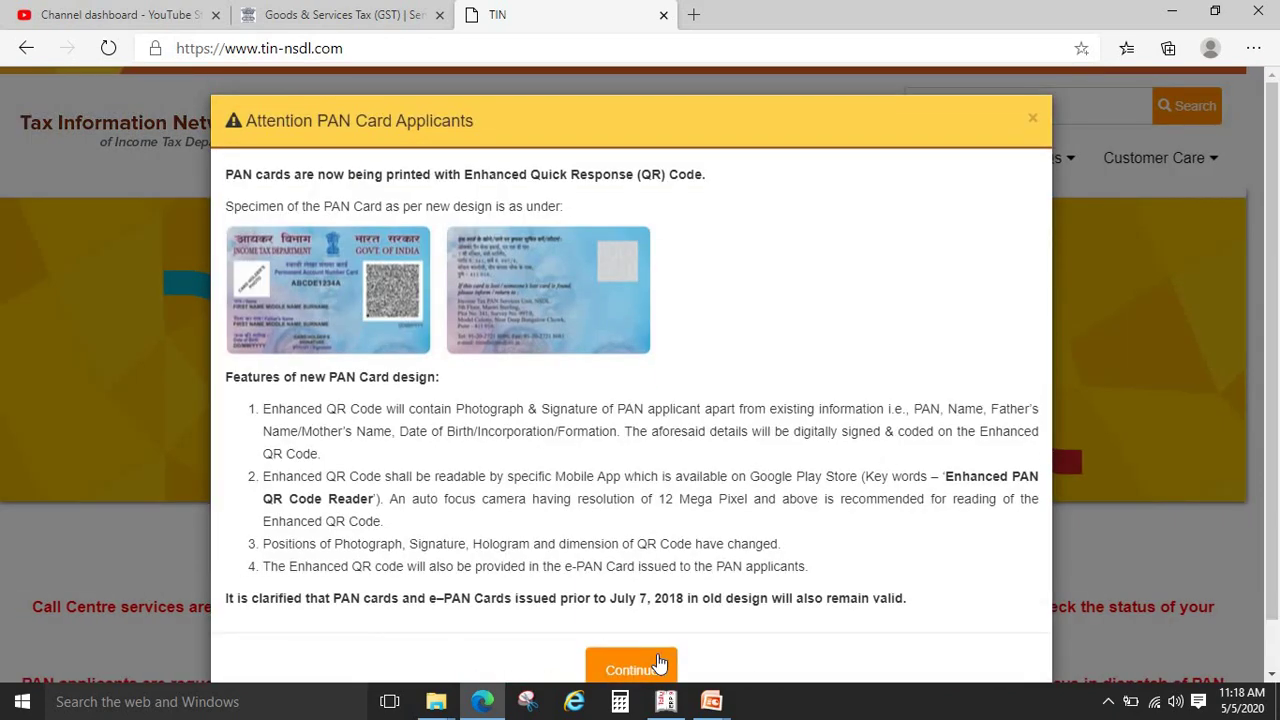
click(631, 667)
scroll(1273, 274, down, 3)
scroll(1273, 274, down, 2)
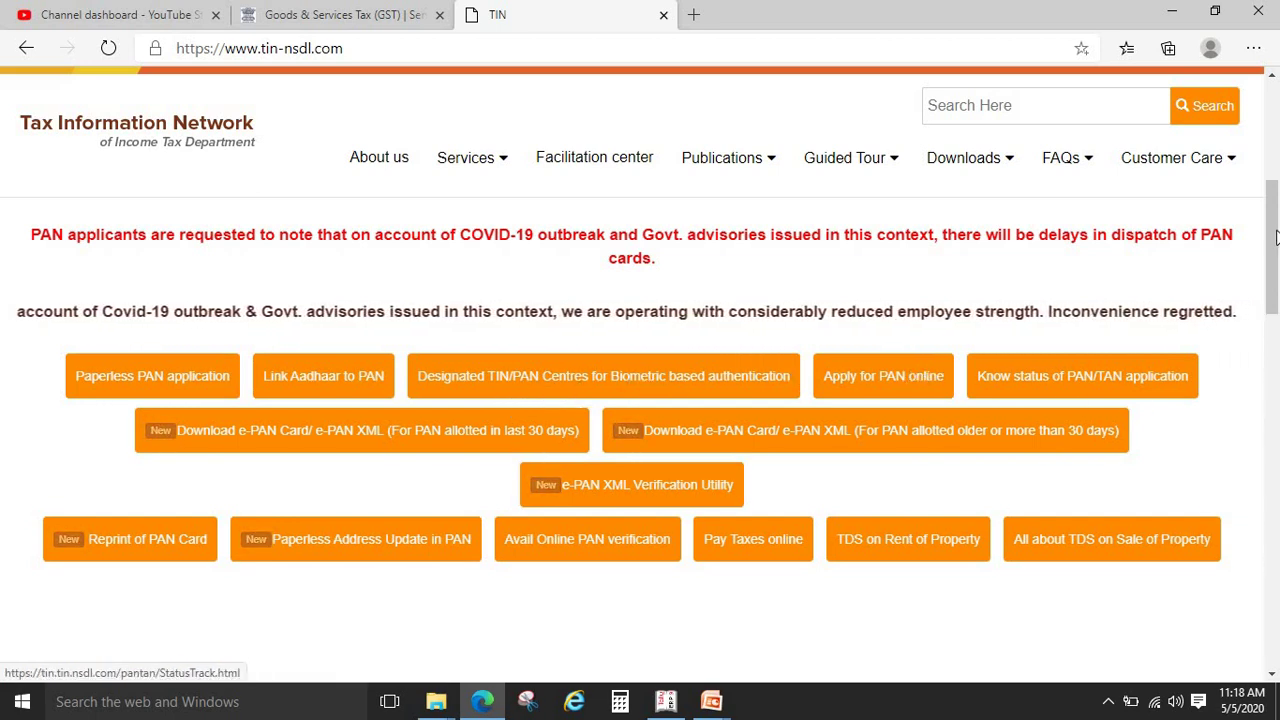
drag(1275, 262, 1275, 78)
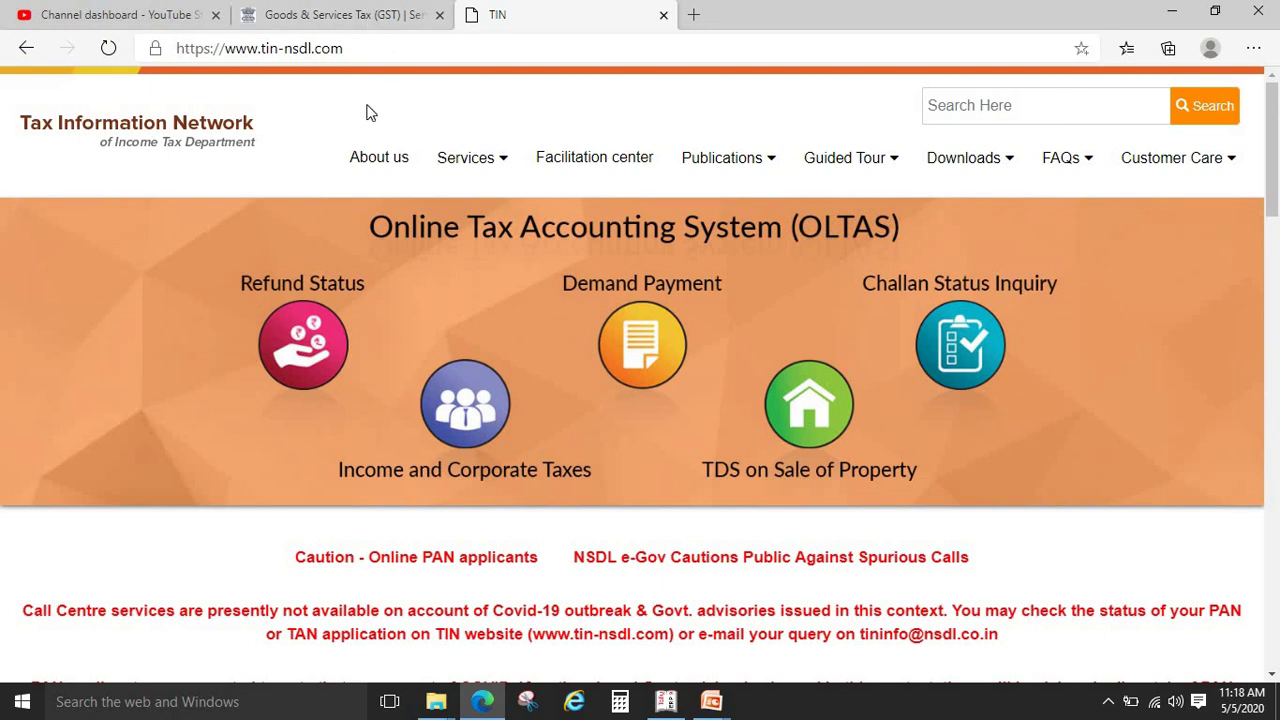
mouse_move(494, 150)
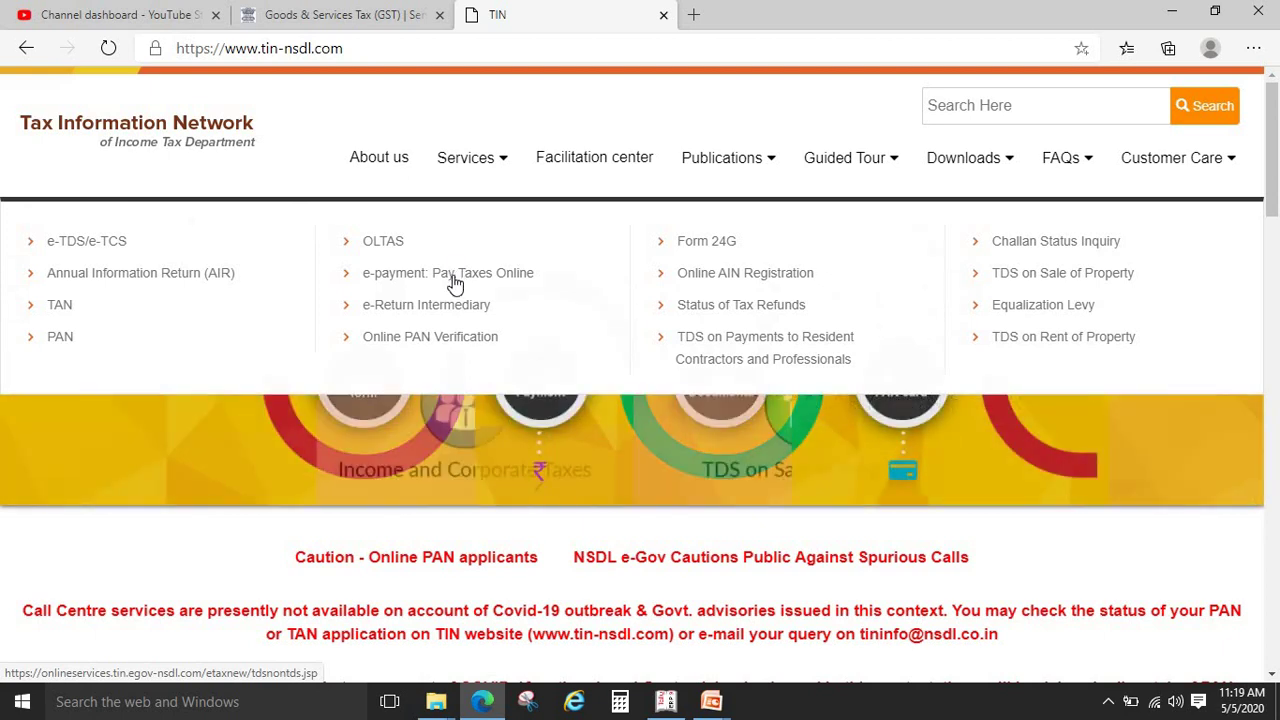
Open 'e-payment: Pay Taxes Online' and browse the ITNS 280, 281, 282 and 283 challans
click(453, 276)
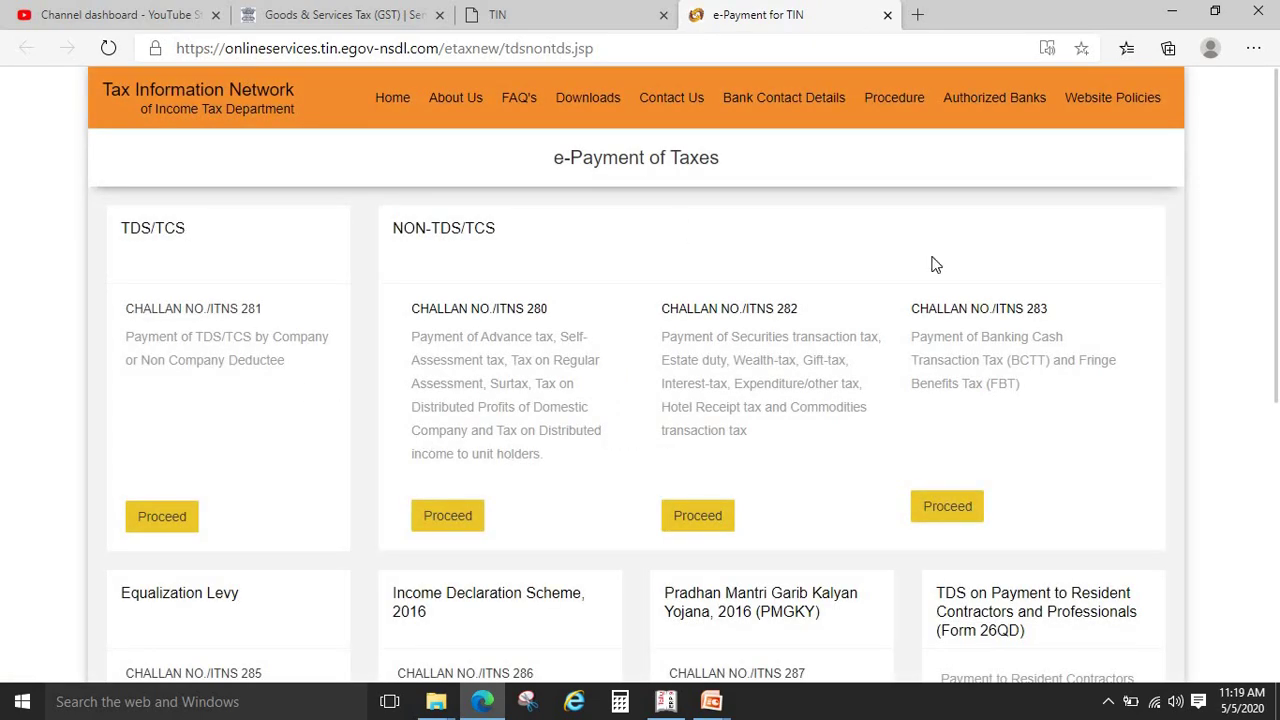
scroll(1276, 210, down, 1)
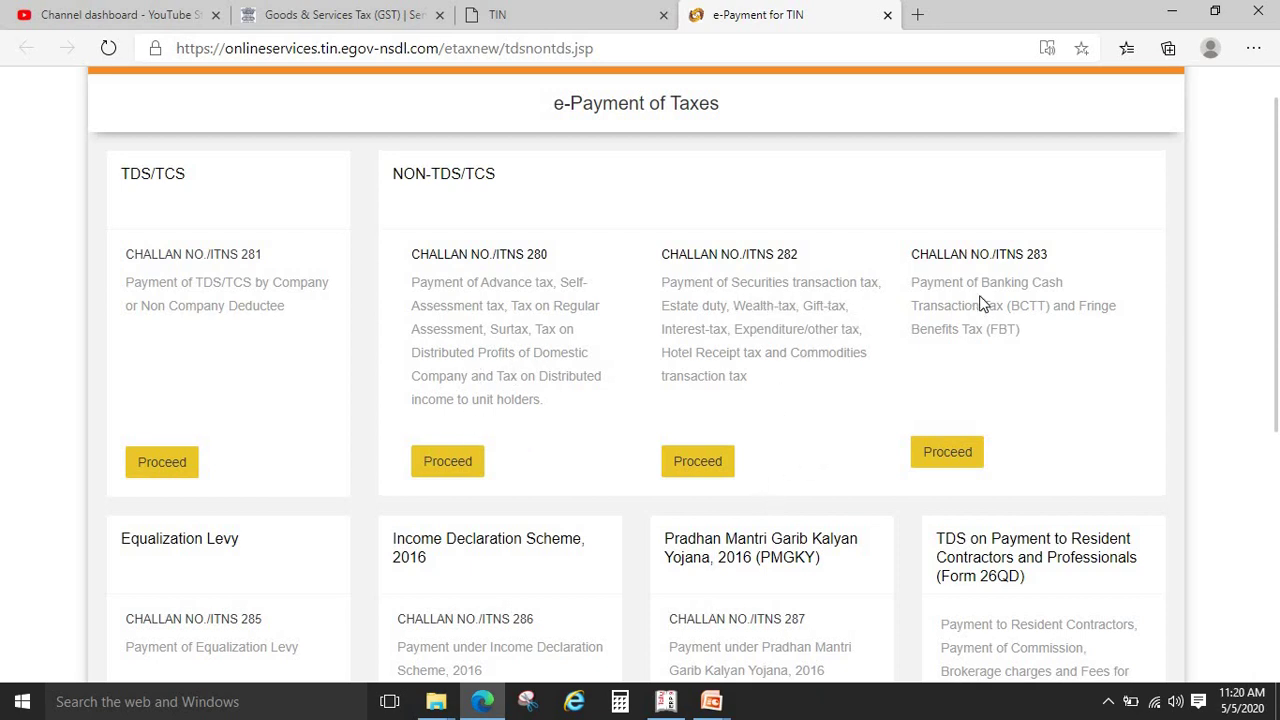
drag(1277, 261, 1268, 572)
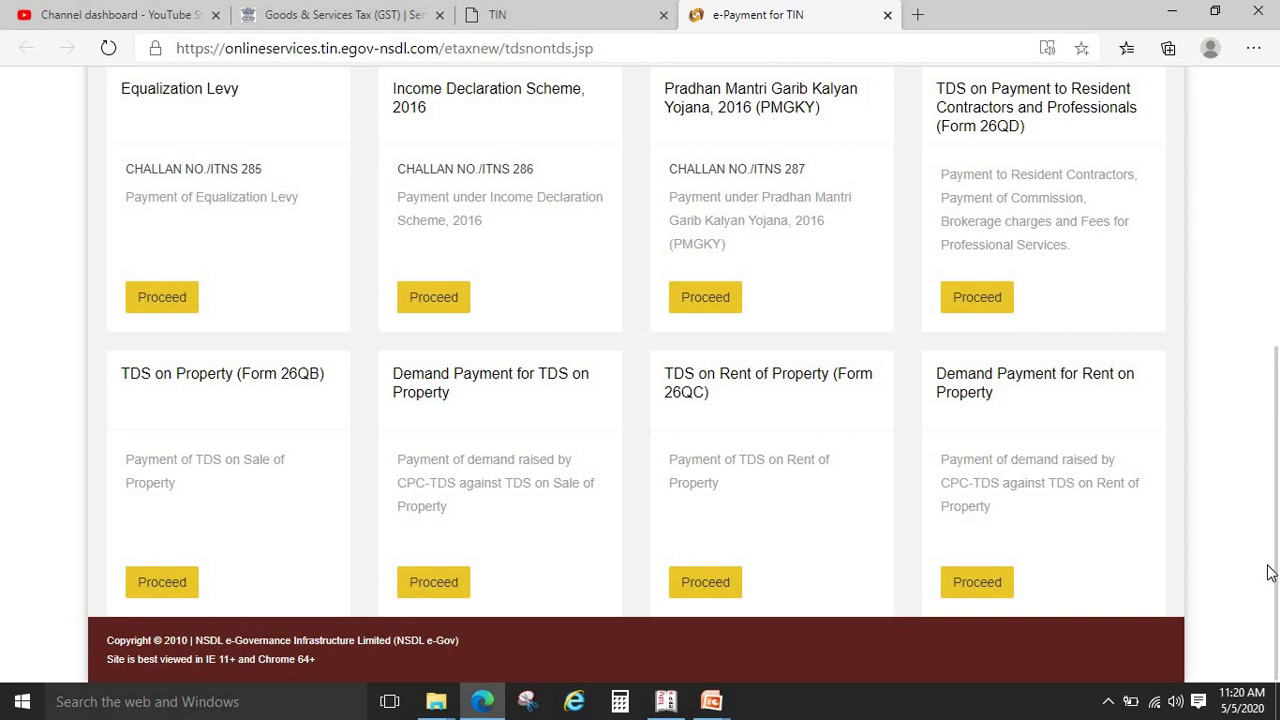
scroll(795, 288, up, 5)
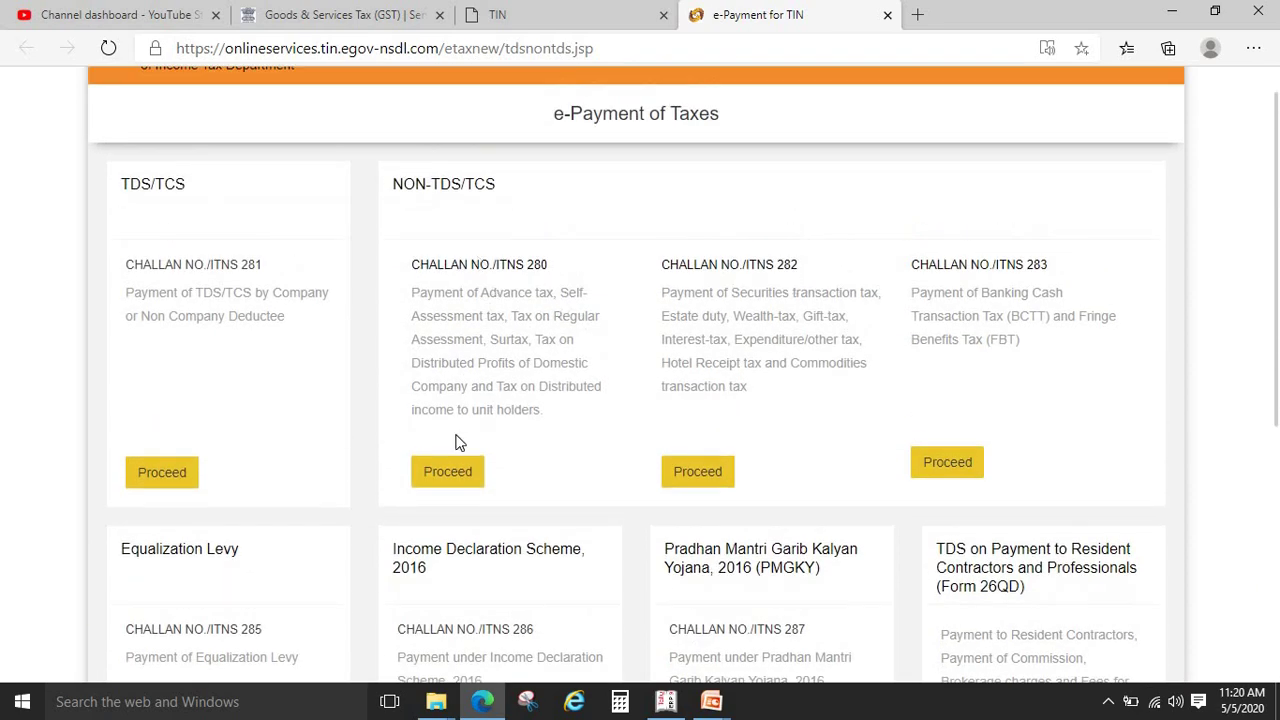
Start Challan ITNS 280 with tax (0021) Income Tax and payment type (300) Self Assessment
click(455, 479)
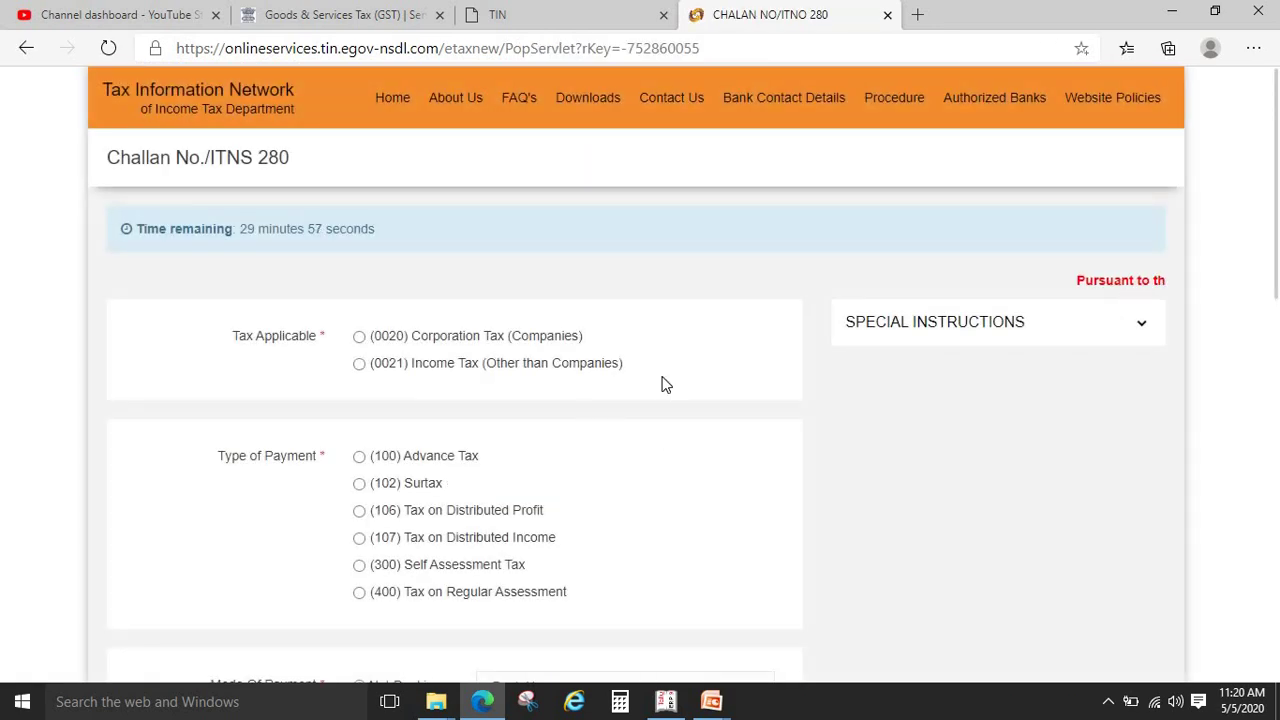
scroll(1278, 225, down, 2)
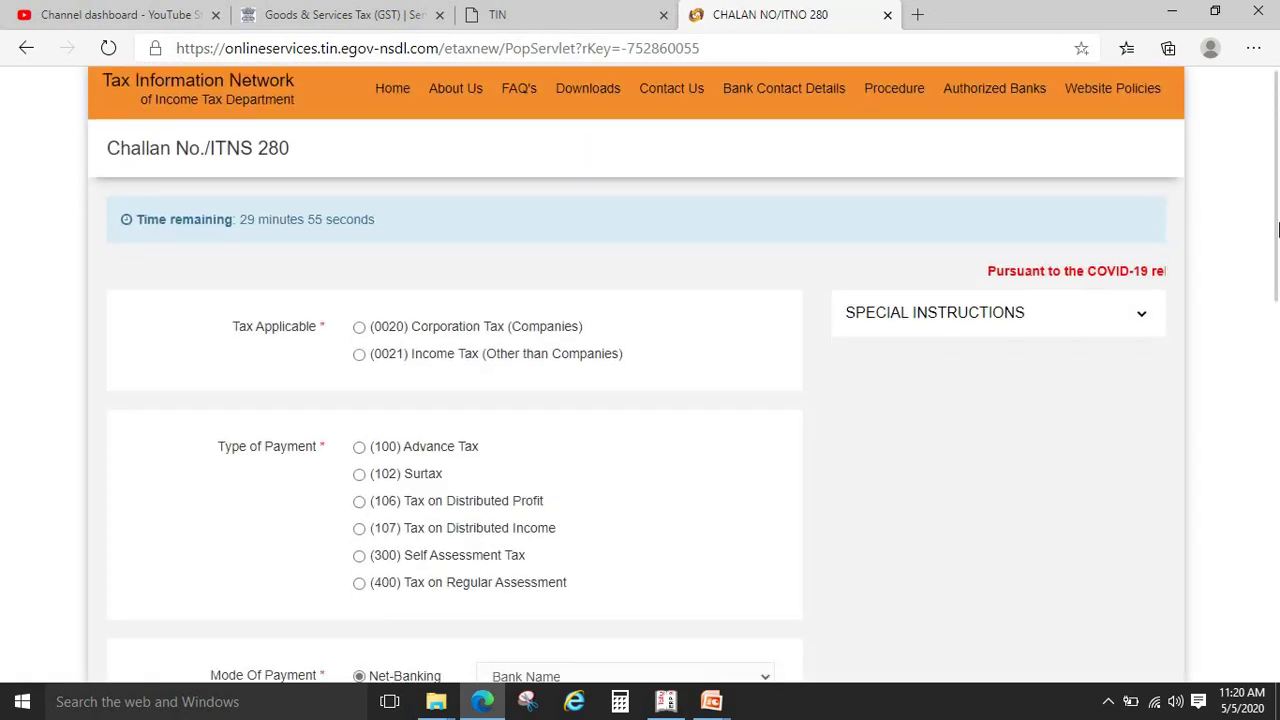
drag(1278, 230, 1278, 194)
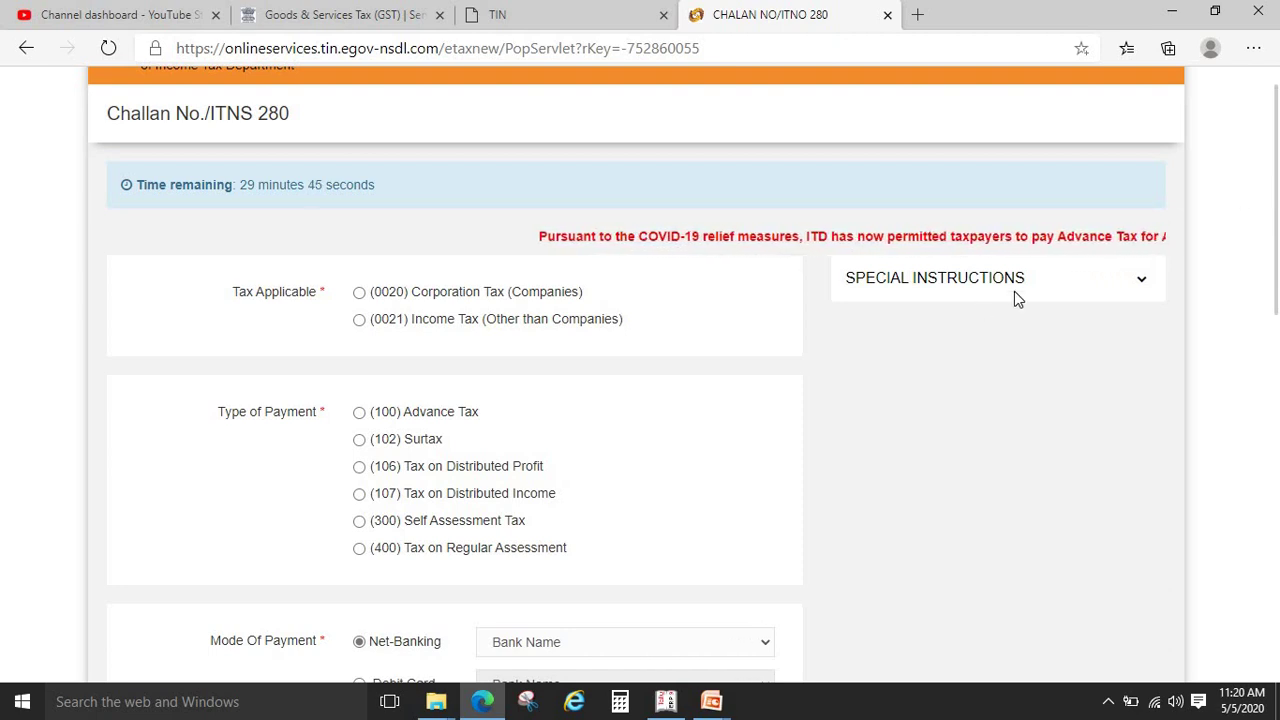
scroll(777, 200, down, 1)
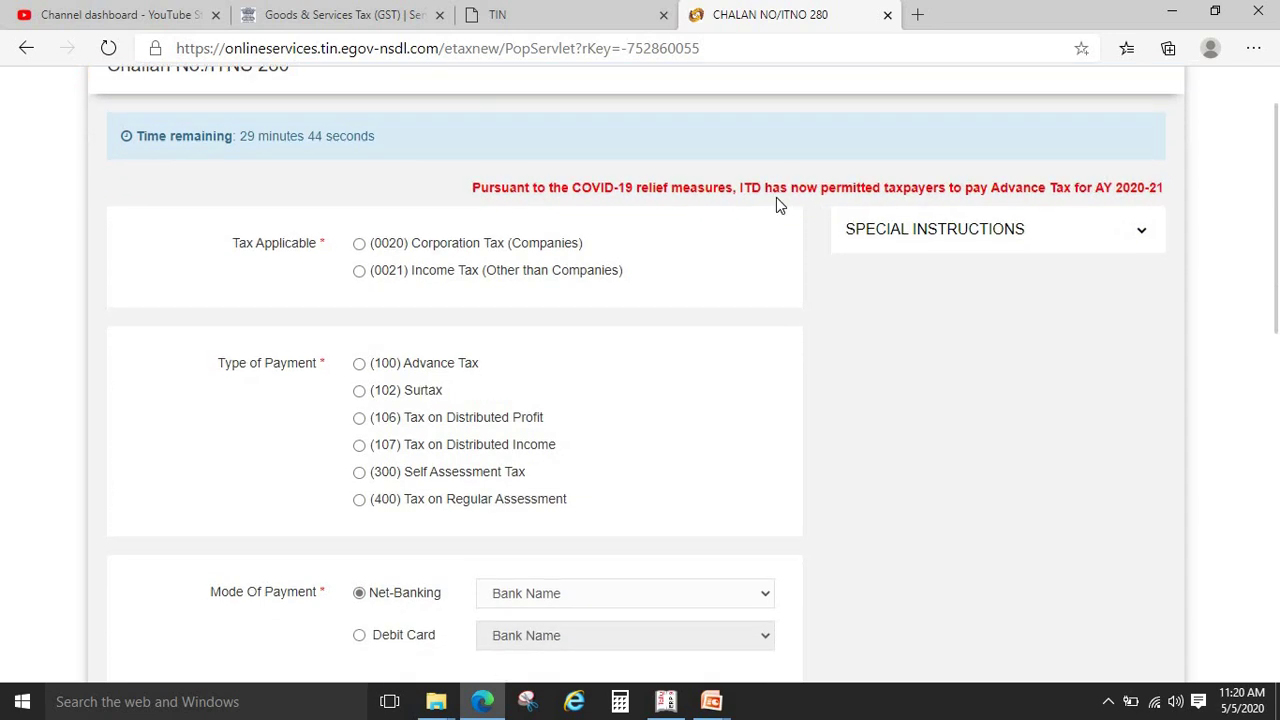
click(359, 272)
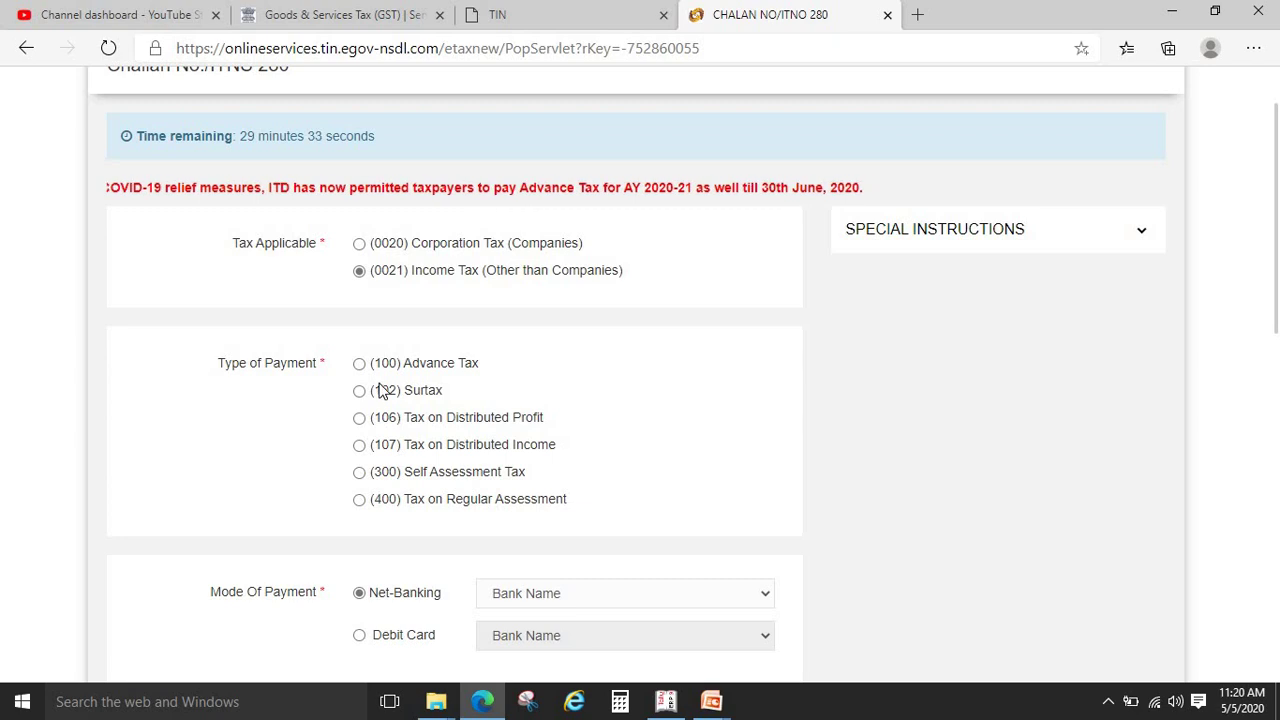
click(359, 474)
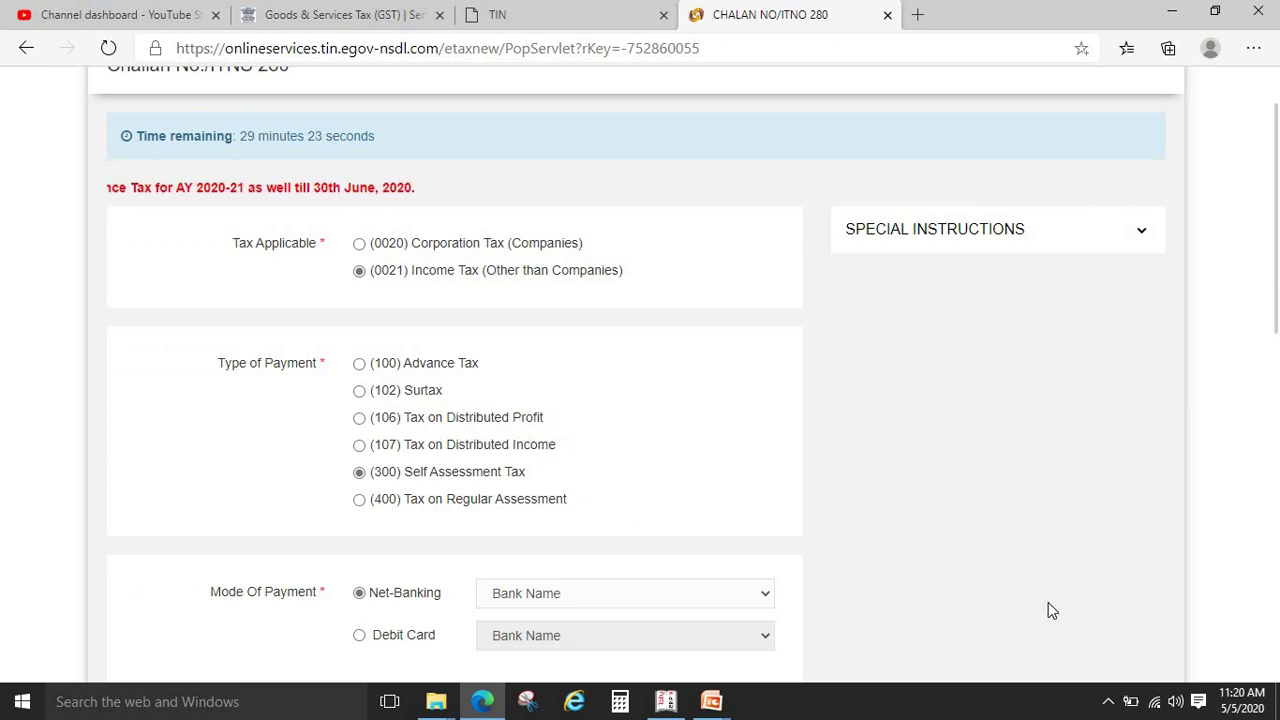
Choose Bank of India net banking, enter the PAN, and set assessment year 2020-21
scroll(1278, 360, down, 4)
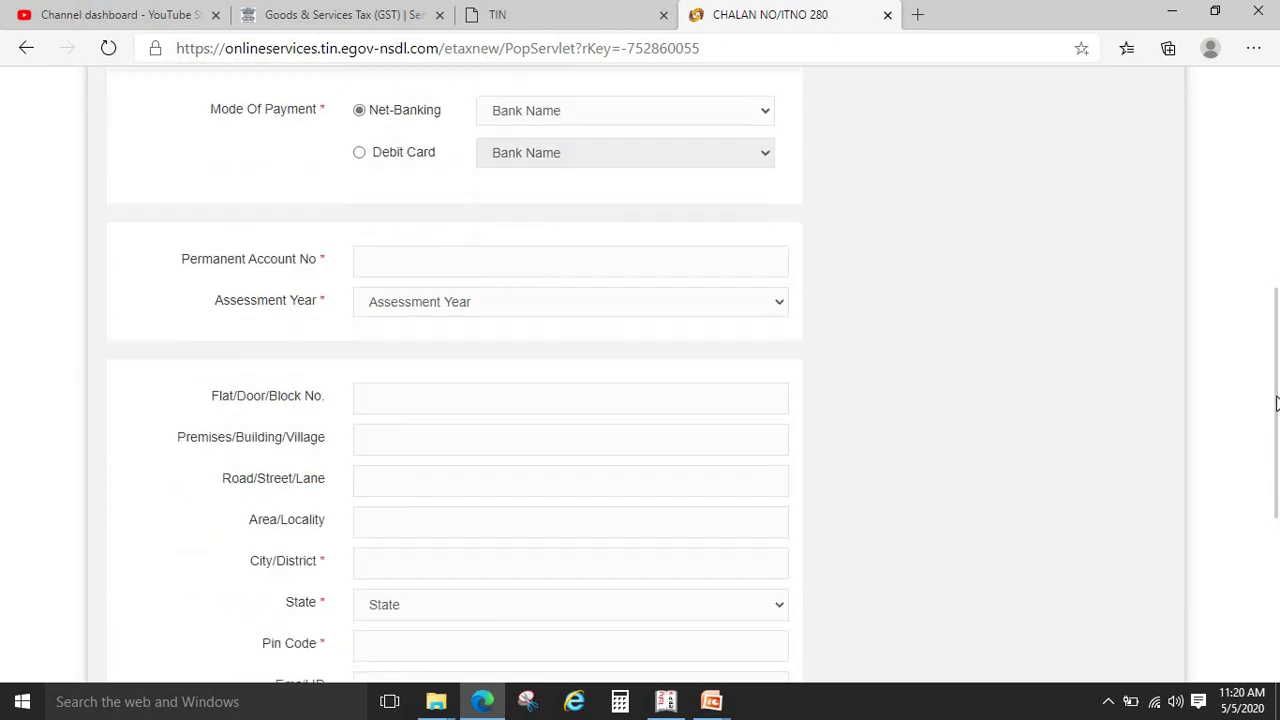
scroll(843, 180, up, 1)
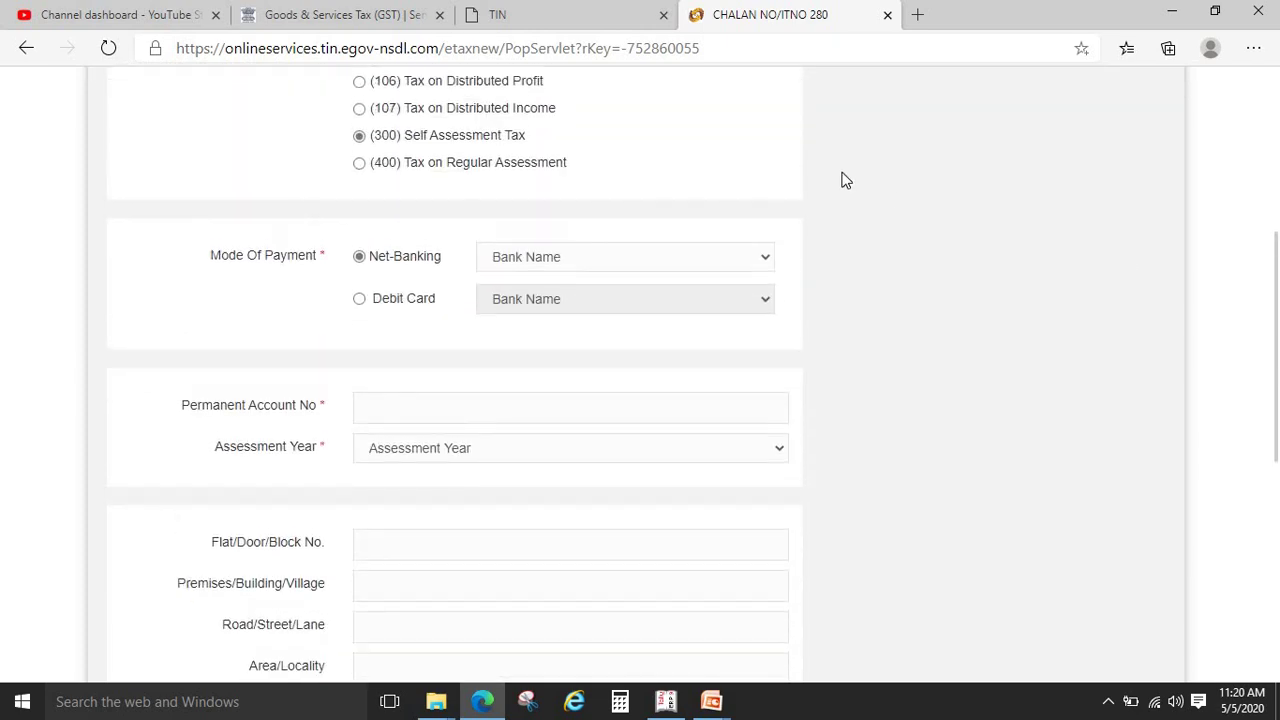
click(743, 257)
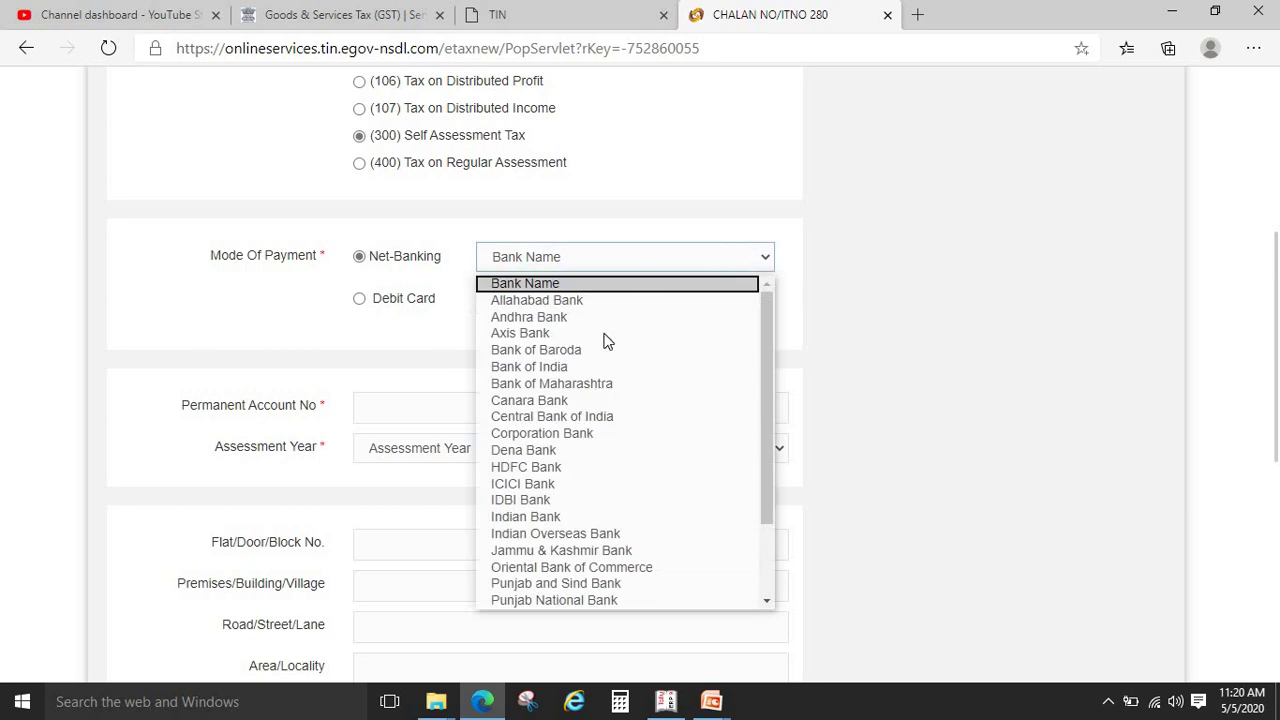
click(600, 364)
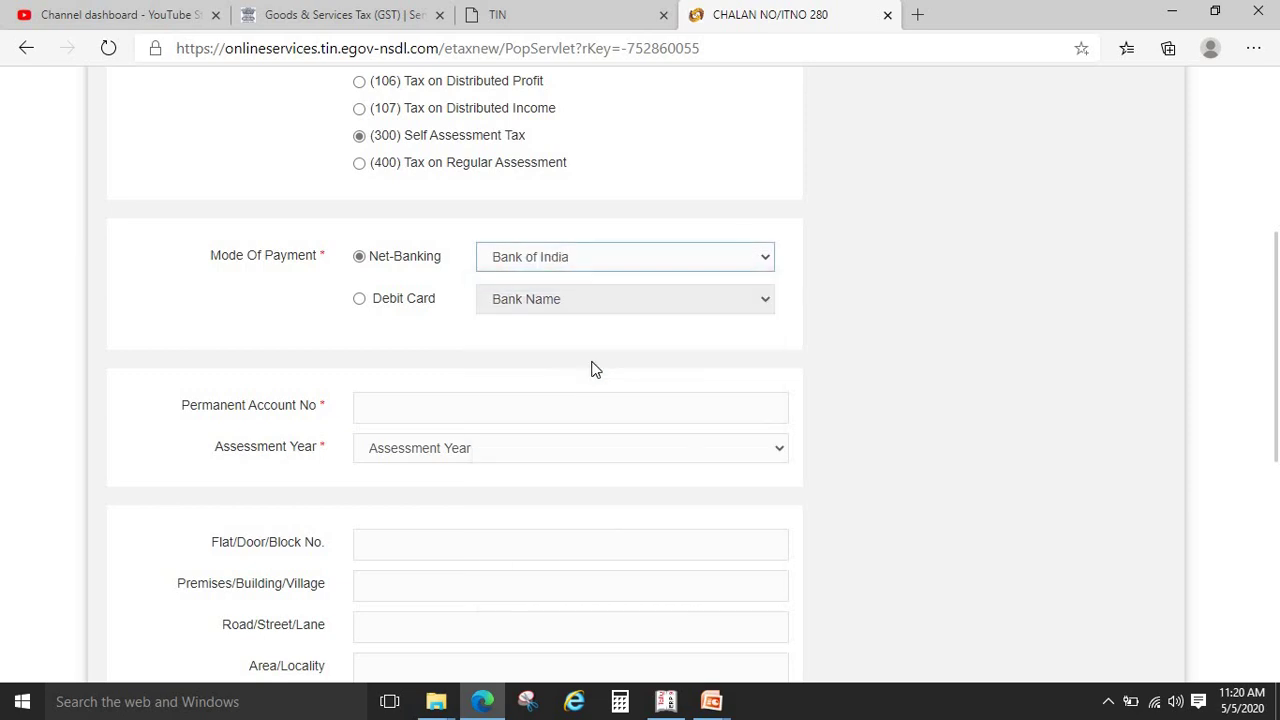
click(462, 409)
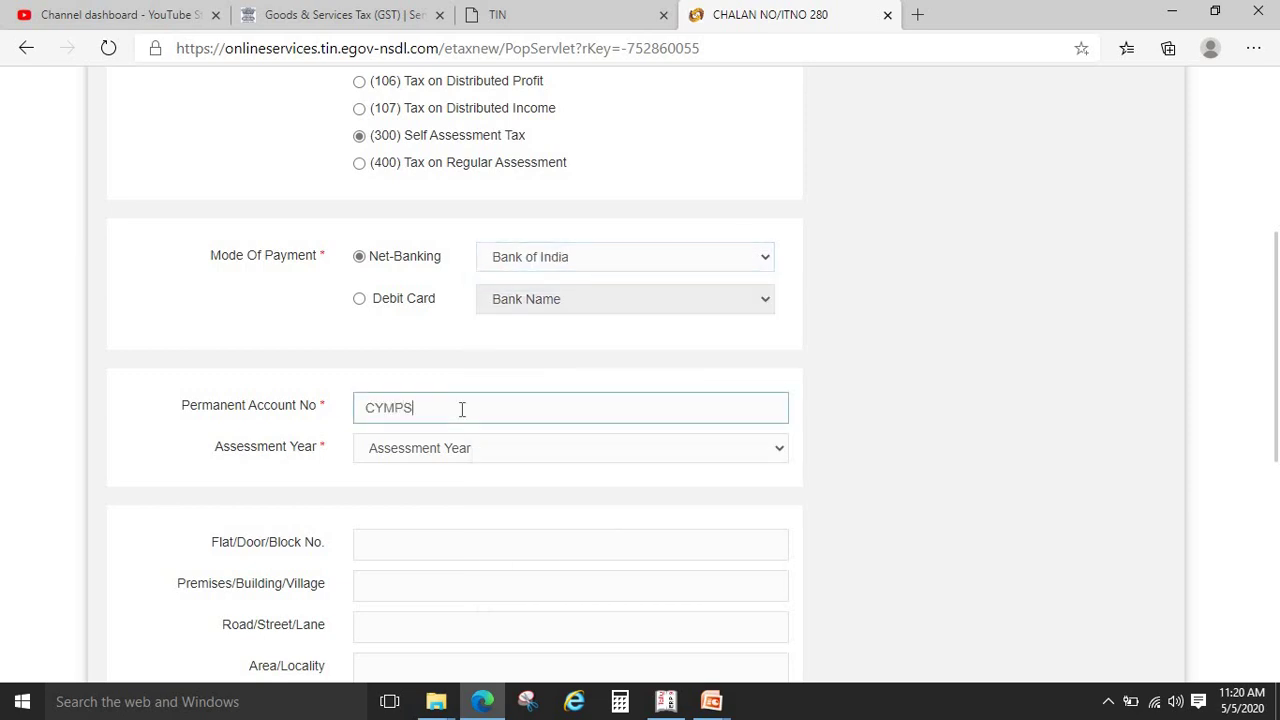
click(540, 448)
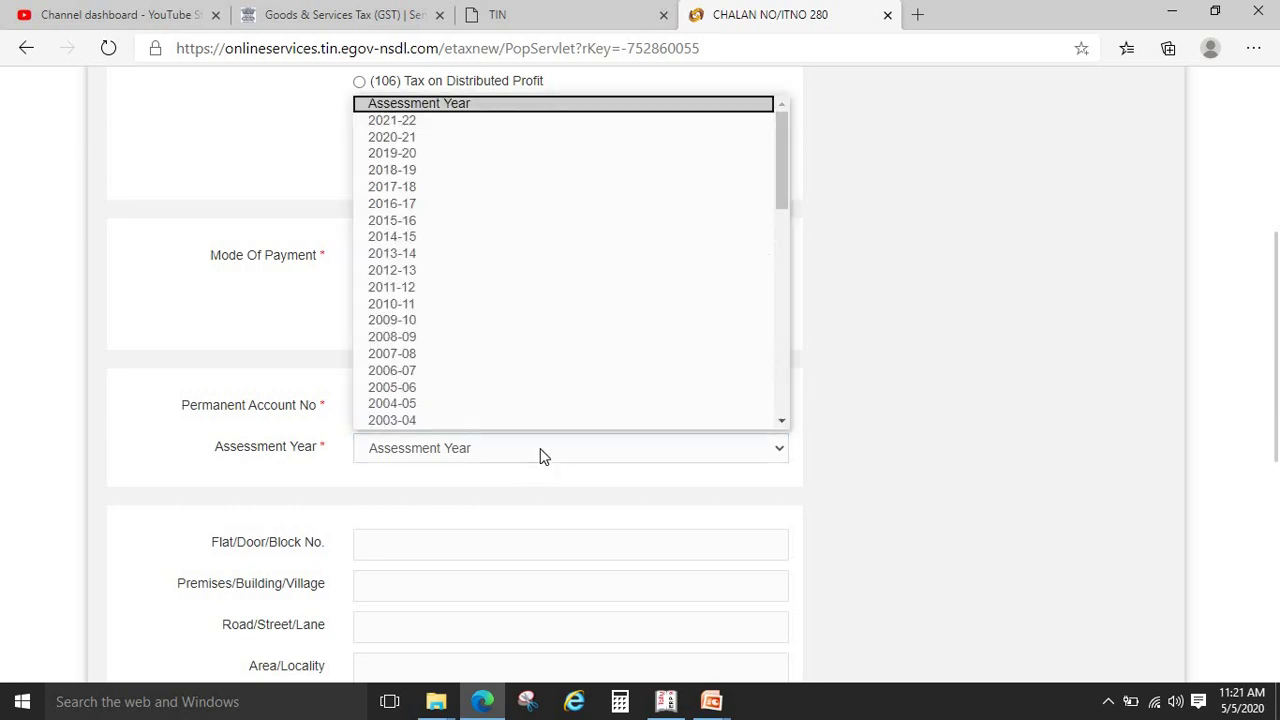
click(412, 138)
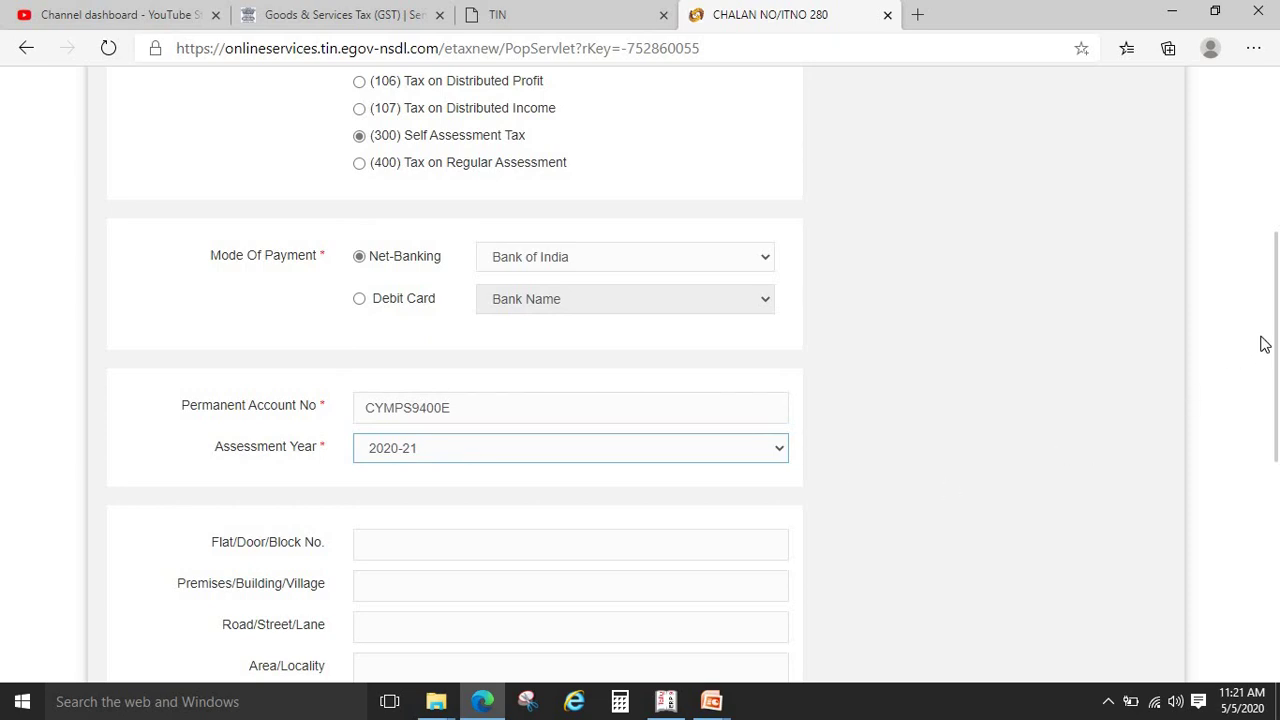
Fill in the city, state UTTAR PRADESH and pin code of the address
scroll(740, 326, down, 3)
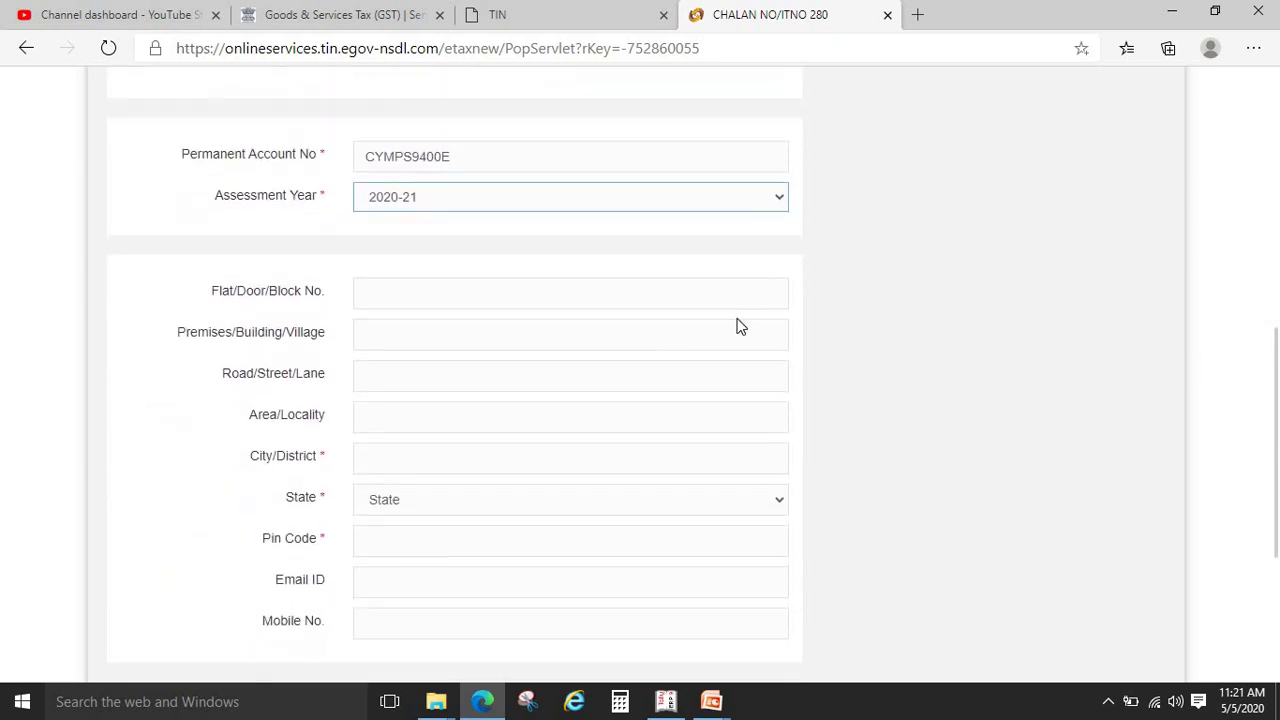
click(407, 445)
text(AGRA)
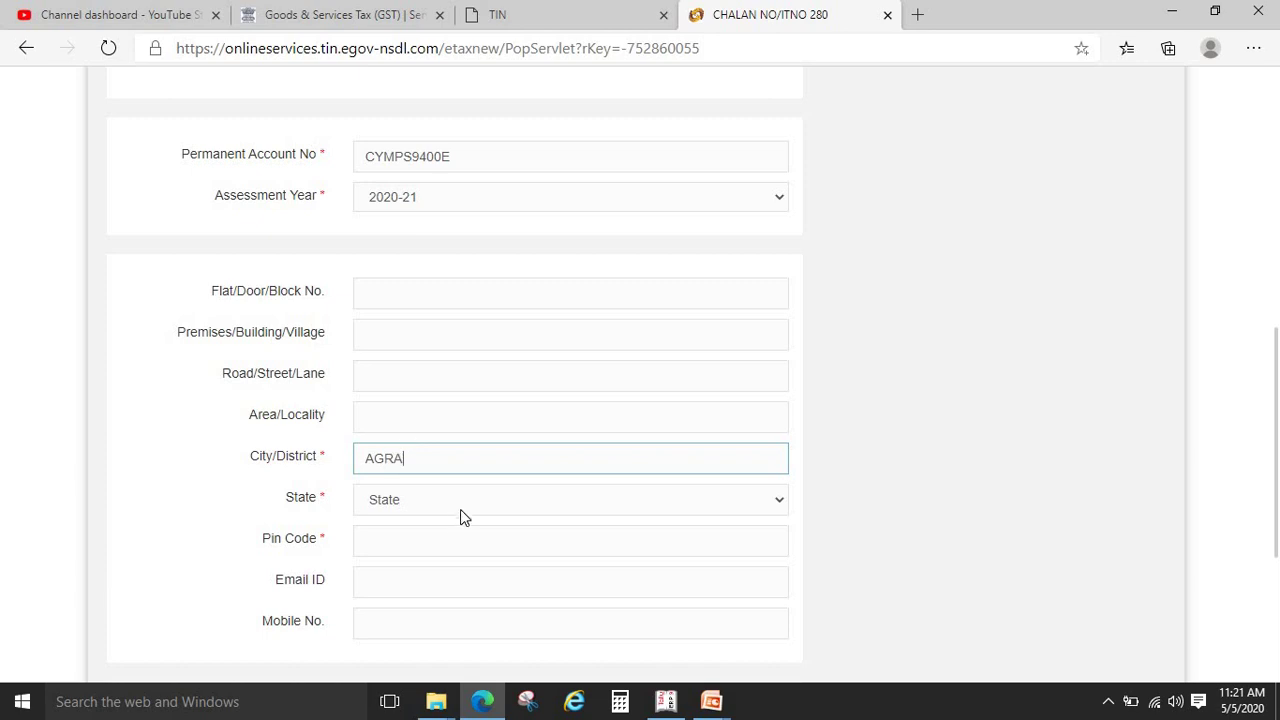
click(462, 503)
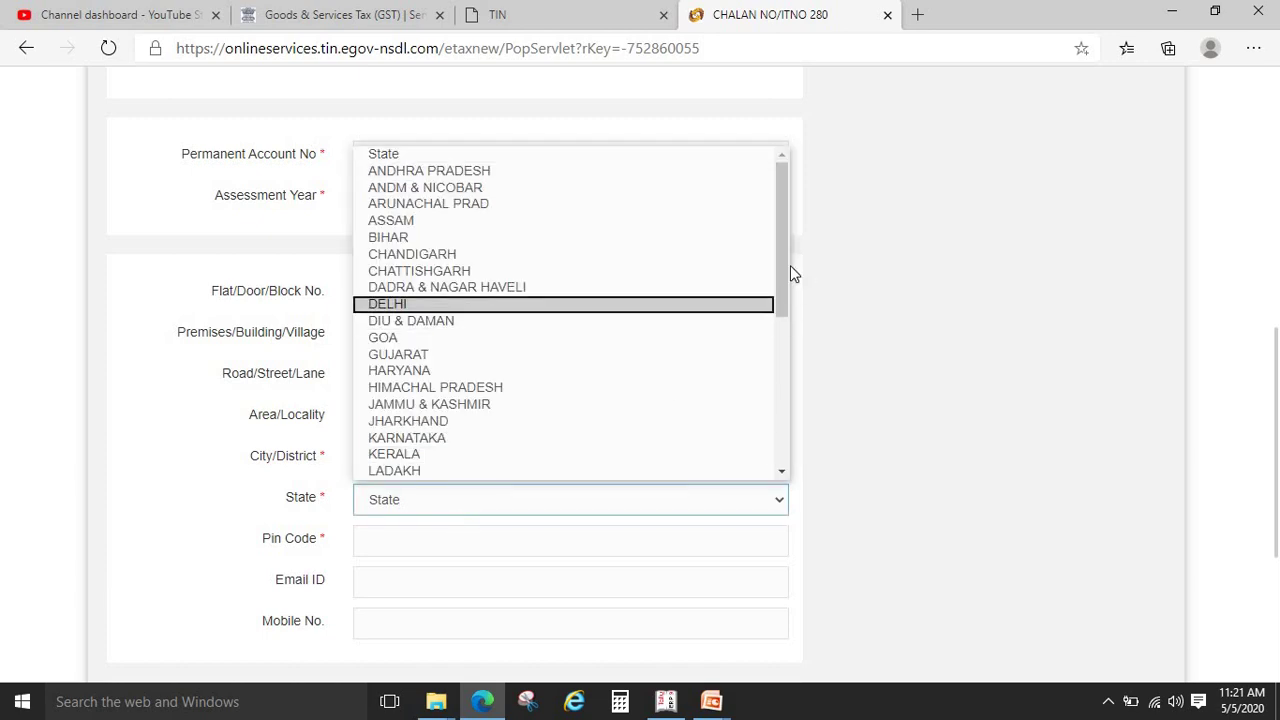
drag(785, 266, 694, 449)
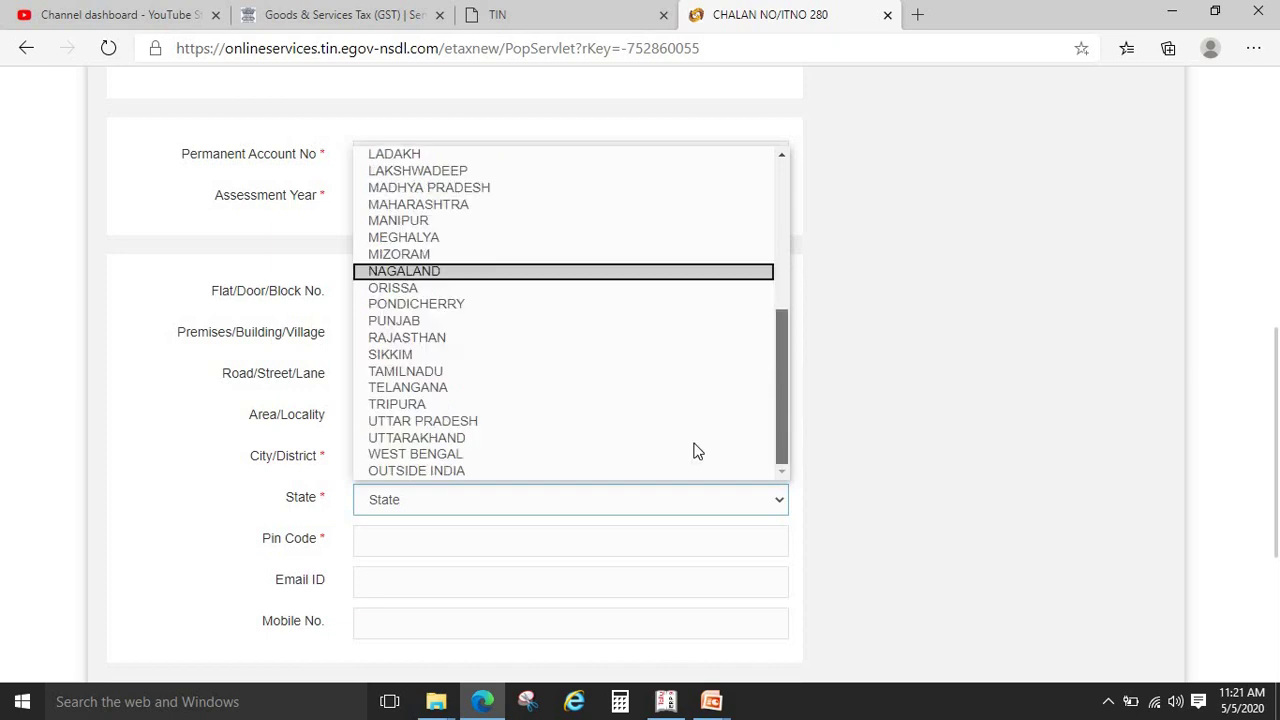
click(459, 423)
click(423, 543)
text(282005)
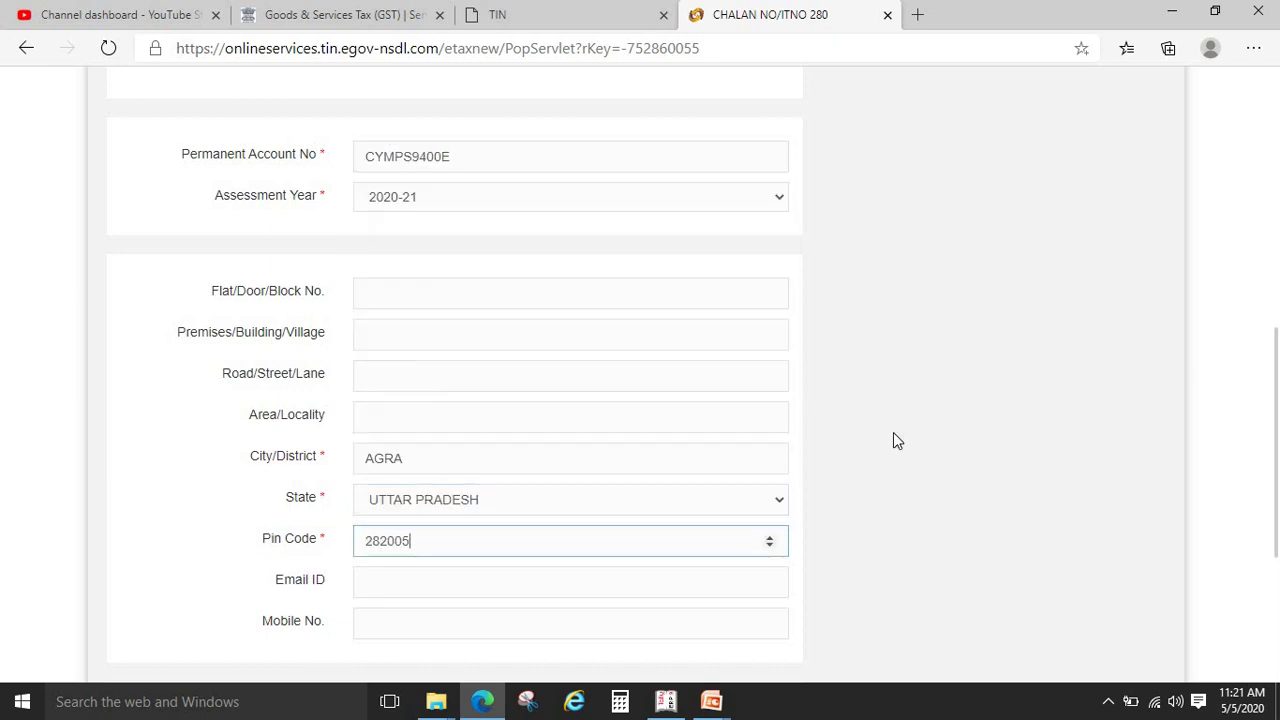
click(955, 481)
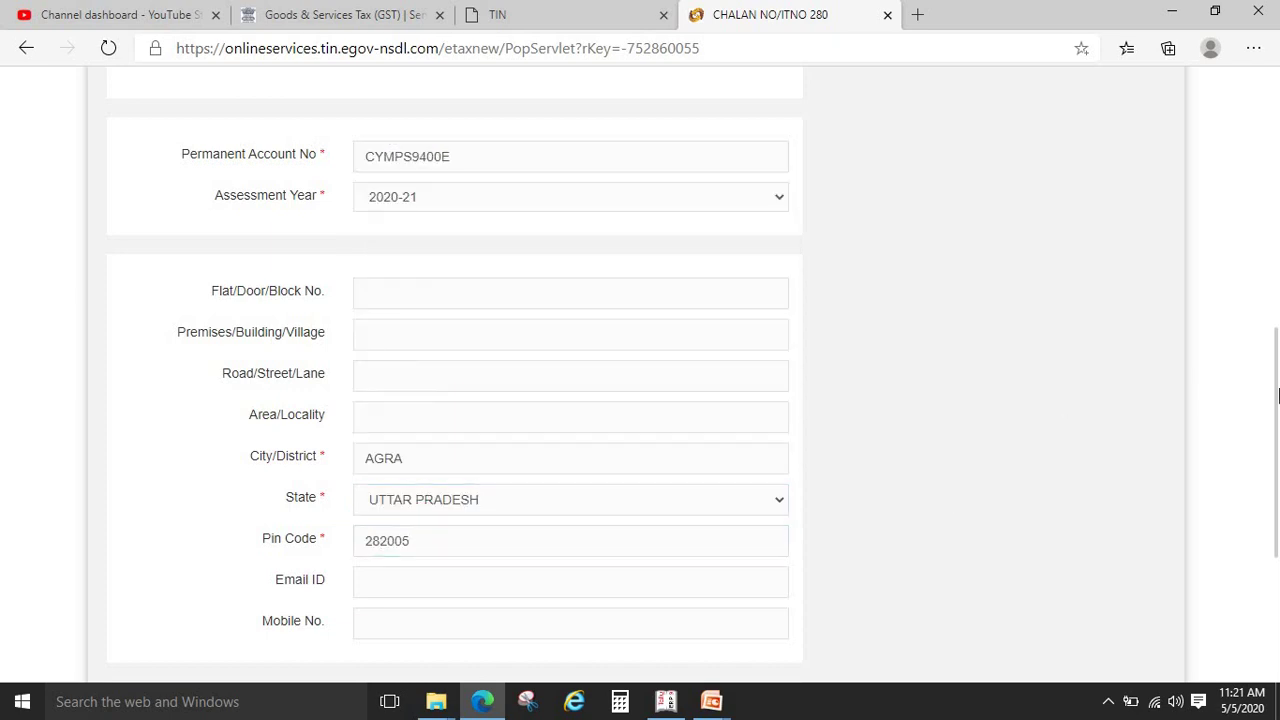
Enter the captcha code and submit the challan for confirmation
scroll(955, 481, down, 3)
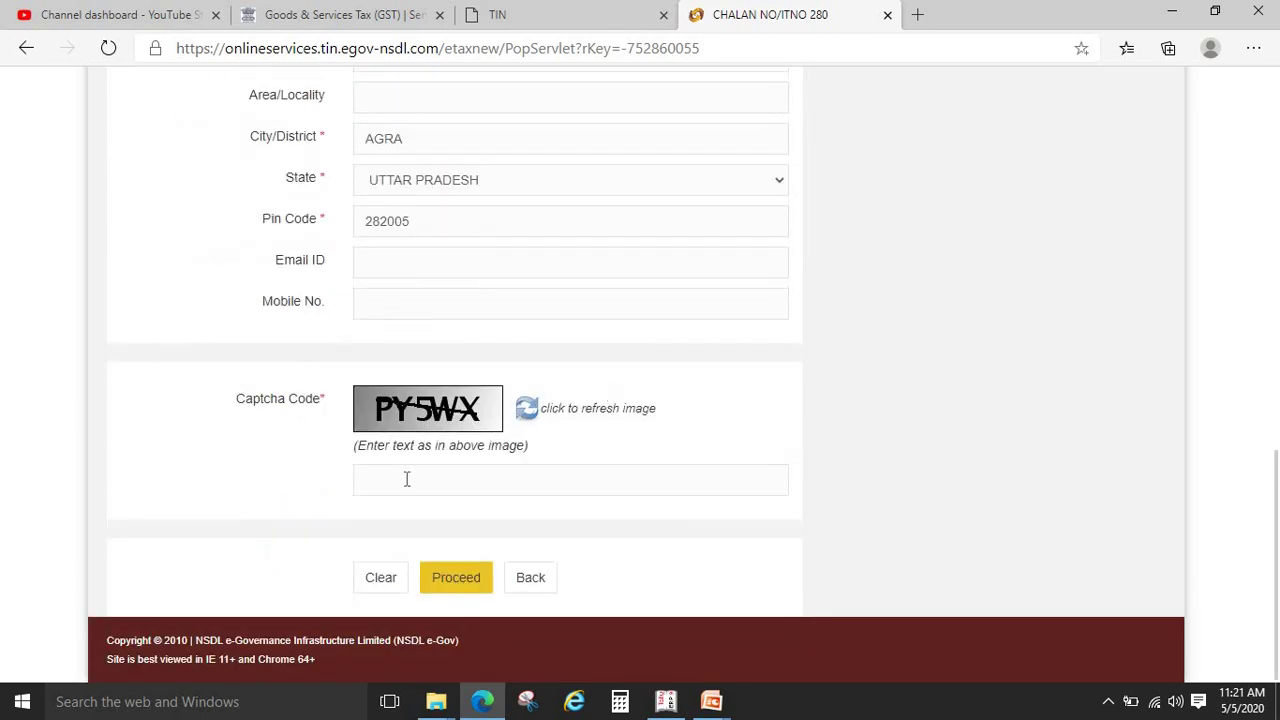
click(407, 479)
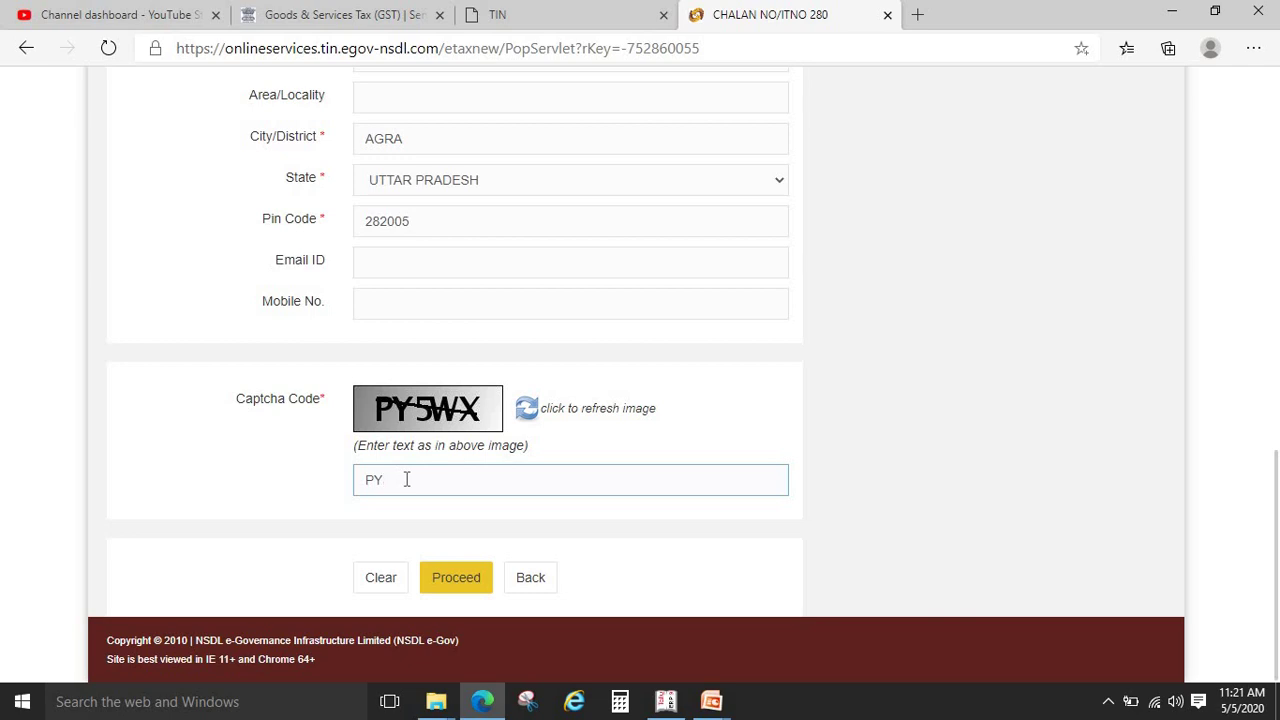
click(466, 585)
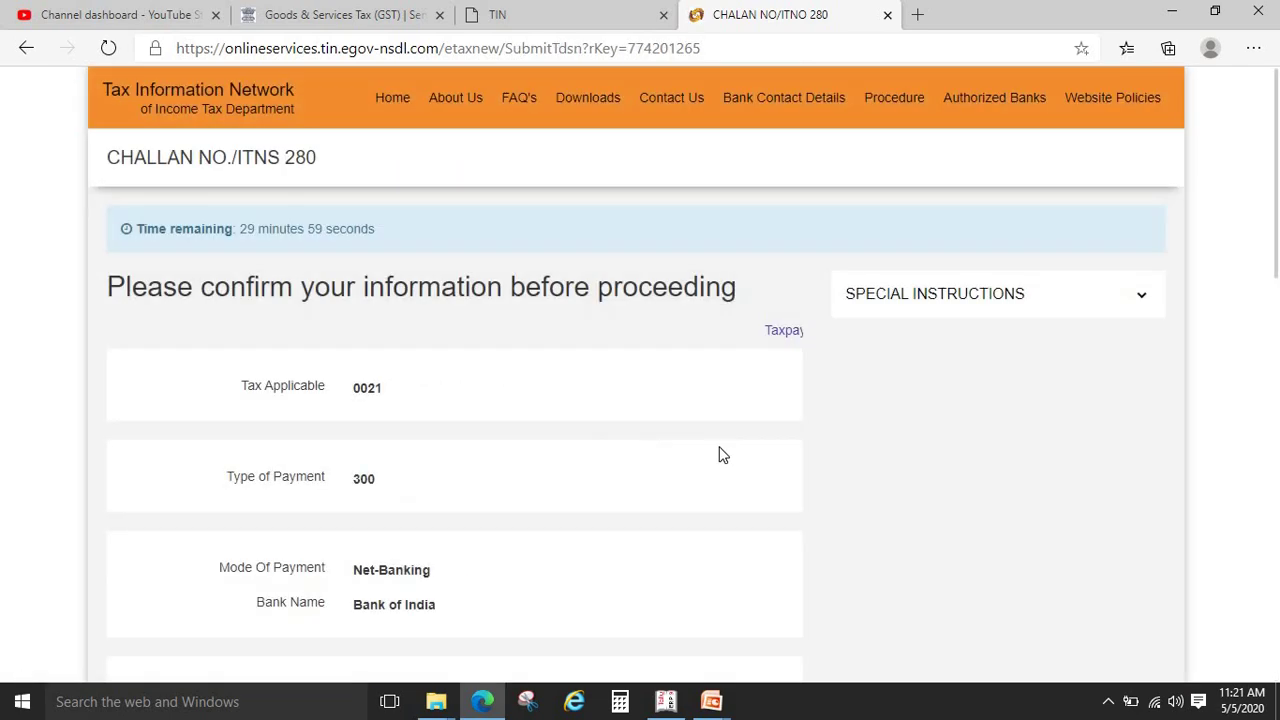
Agree to the NSDL consent terms and submit the ITNS 280 challan to Bank of India
drag(1277, 253, 1275, 570)
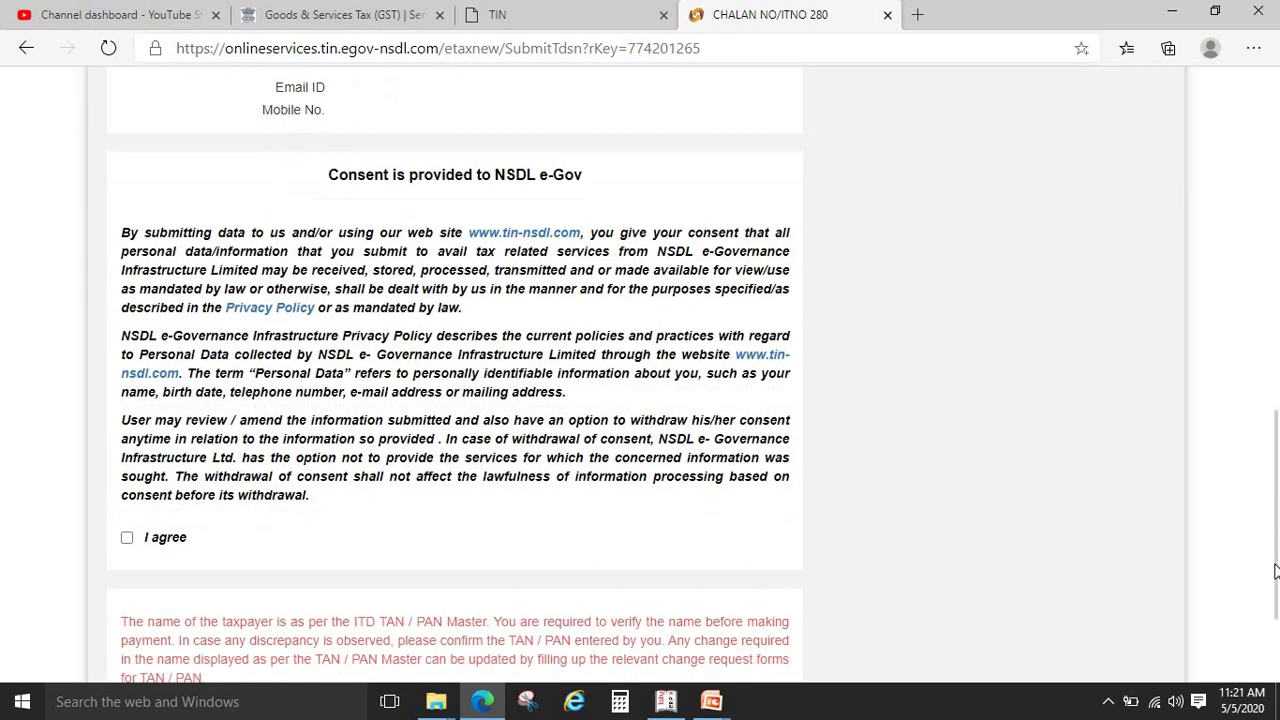
click(127, 539)
scroll(844, 426, down, 2)
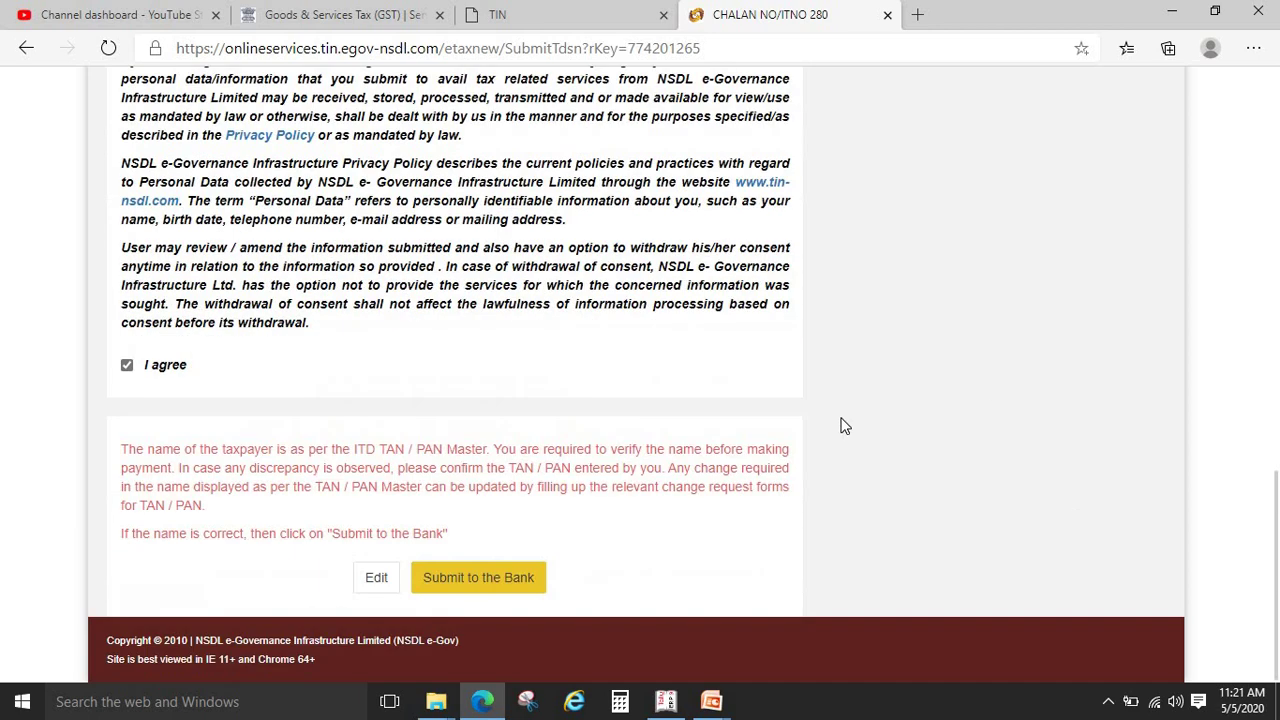
click(502, 588)
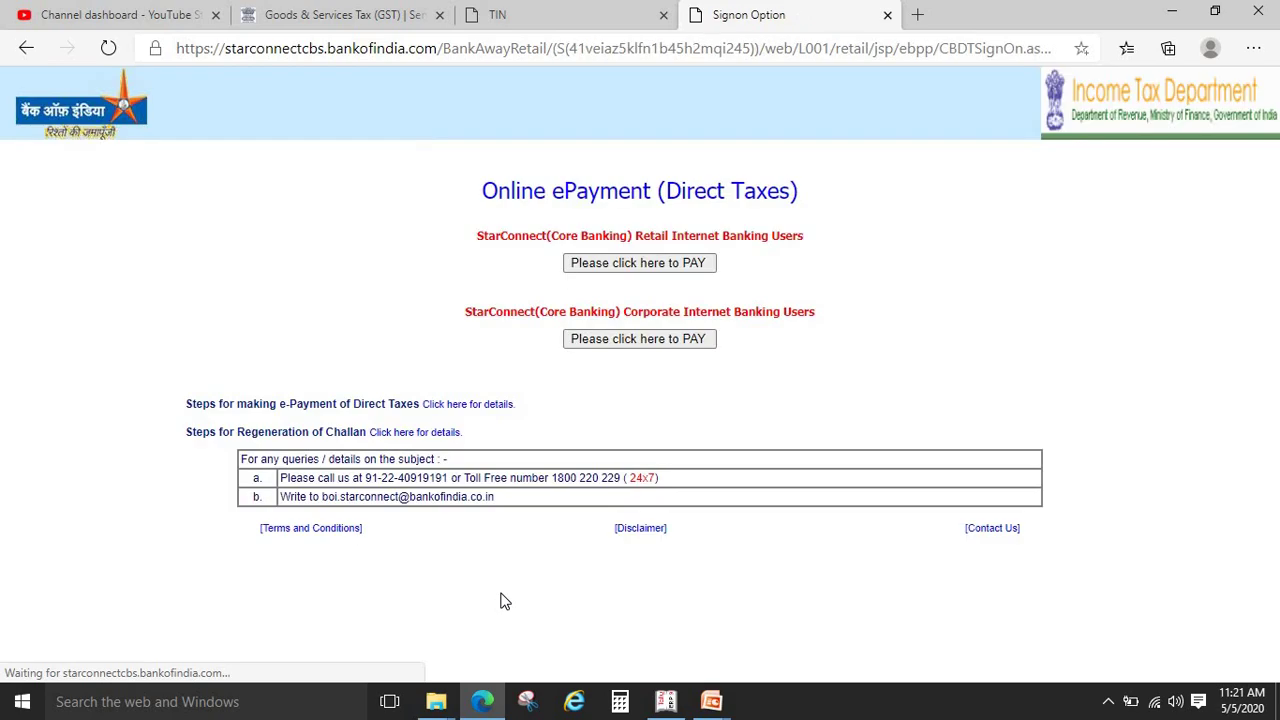
Log in as a retail user with the user ID and password, setting Basic Tax Amount 10
click(660, 262)
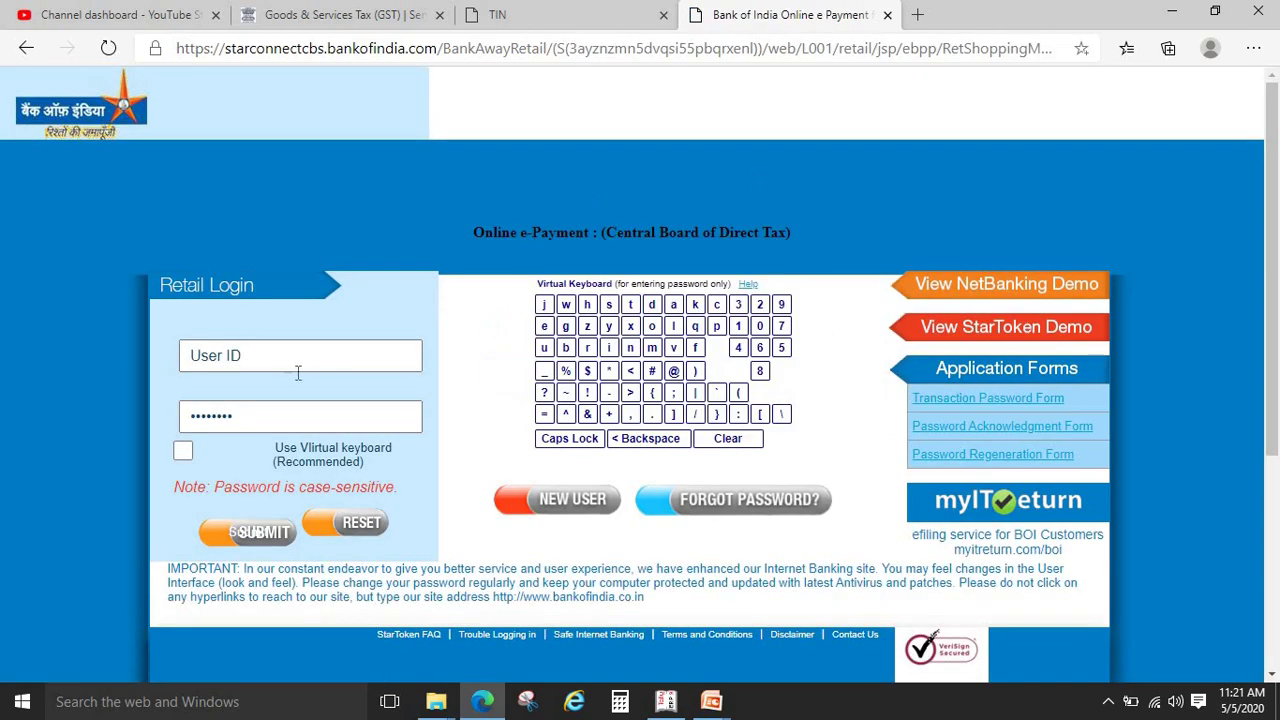
click(299, 363)
text(gaur)
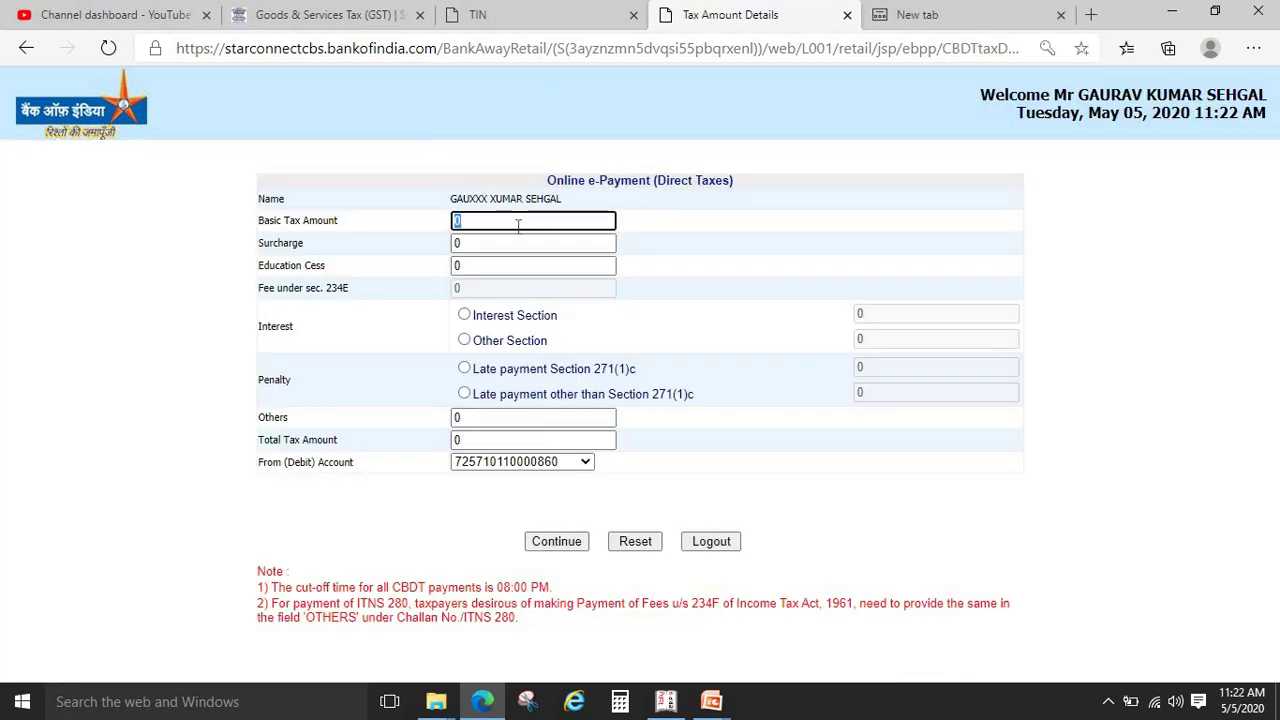
text(10)
click(137, 305)
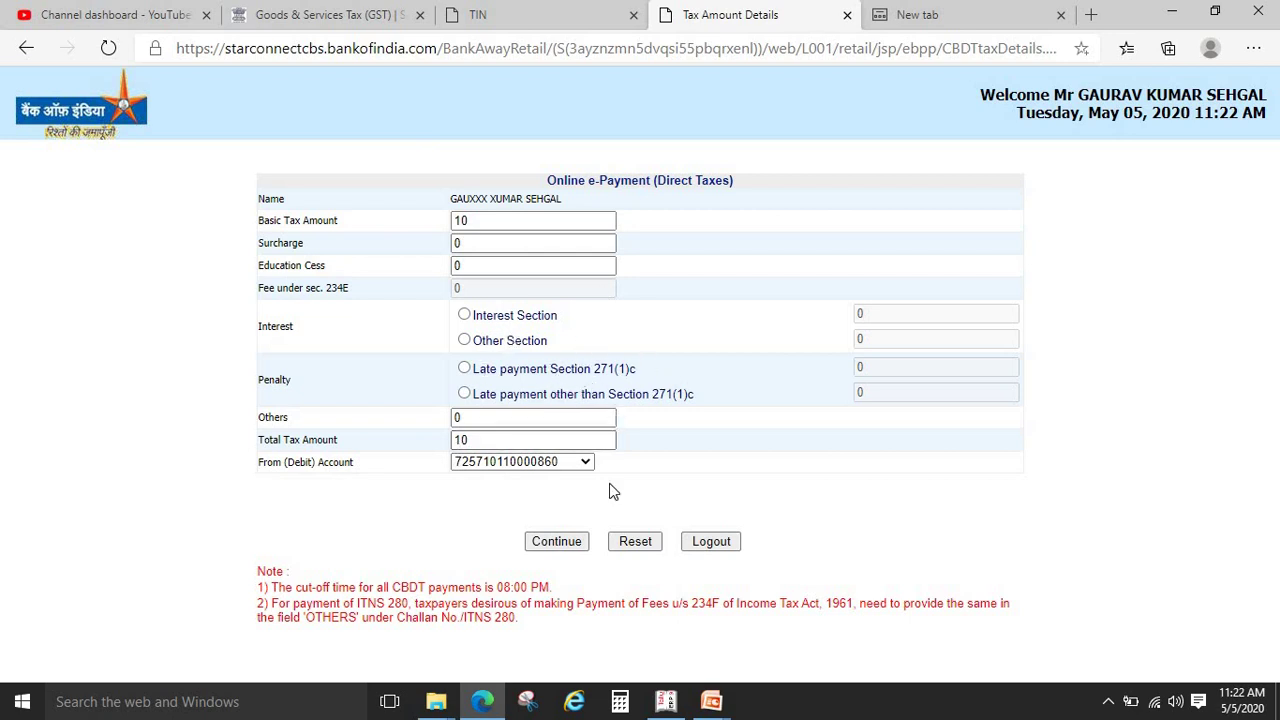
Confirm the tax payment and authorise it with the transaction password
click(563, 542)
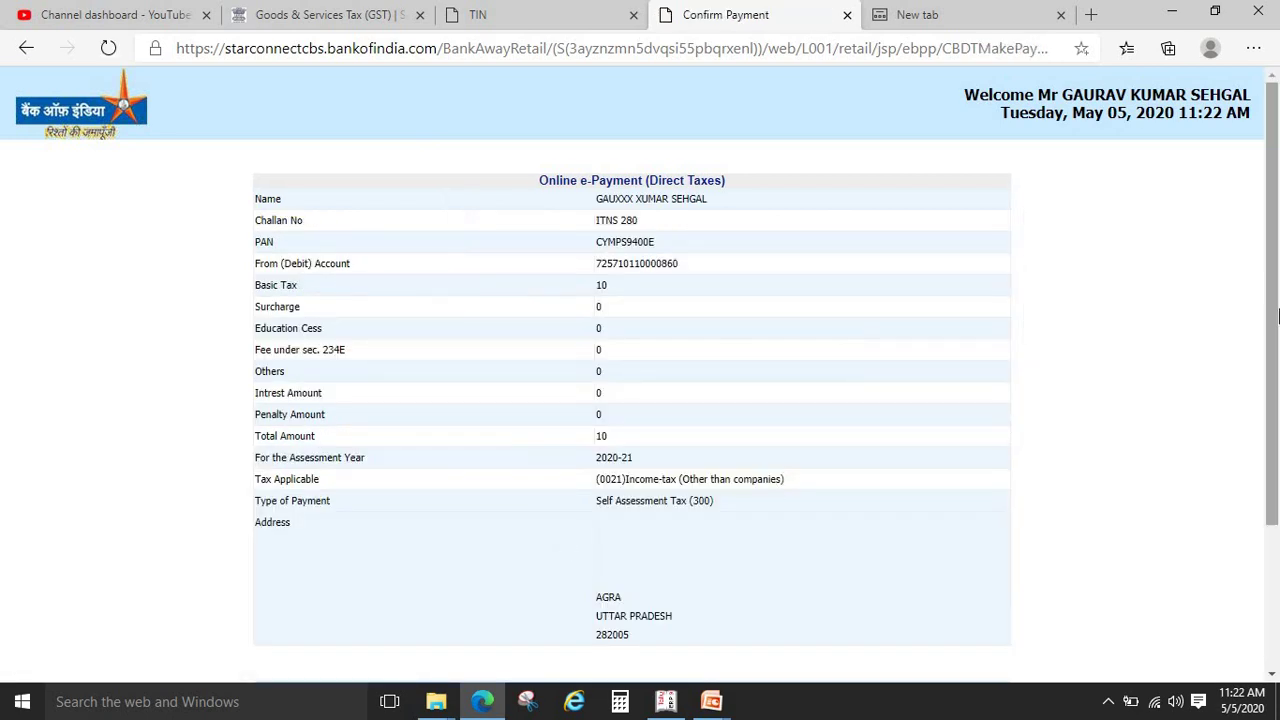
scroll(845, 525, down, 3)
click(680, 565)
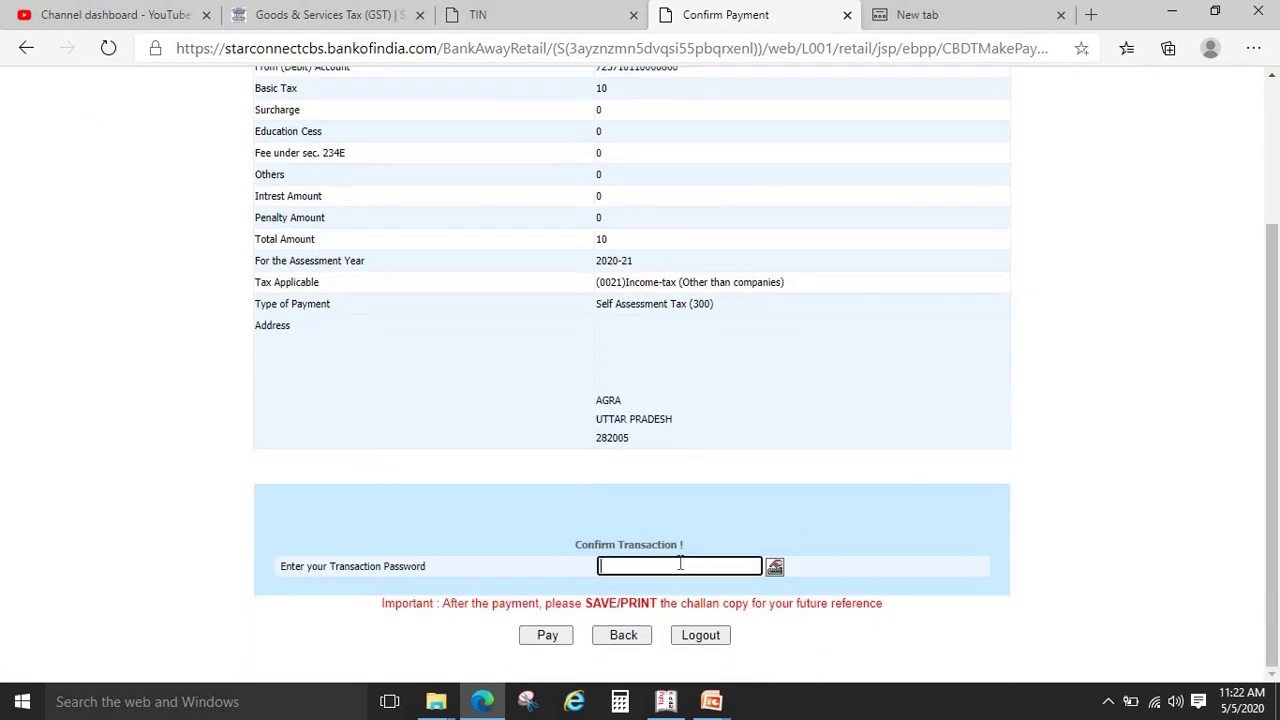
text(••••••••••••)
click(548, 638)
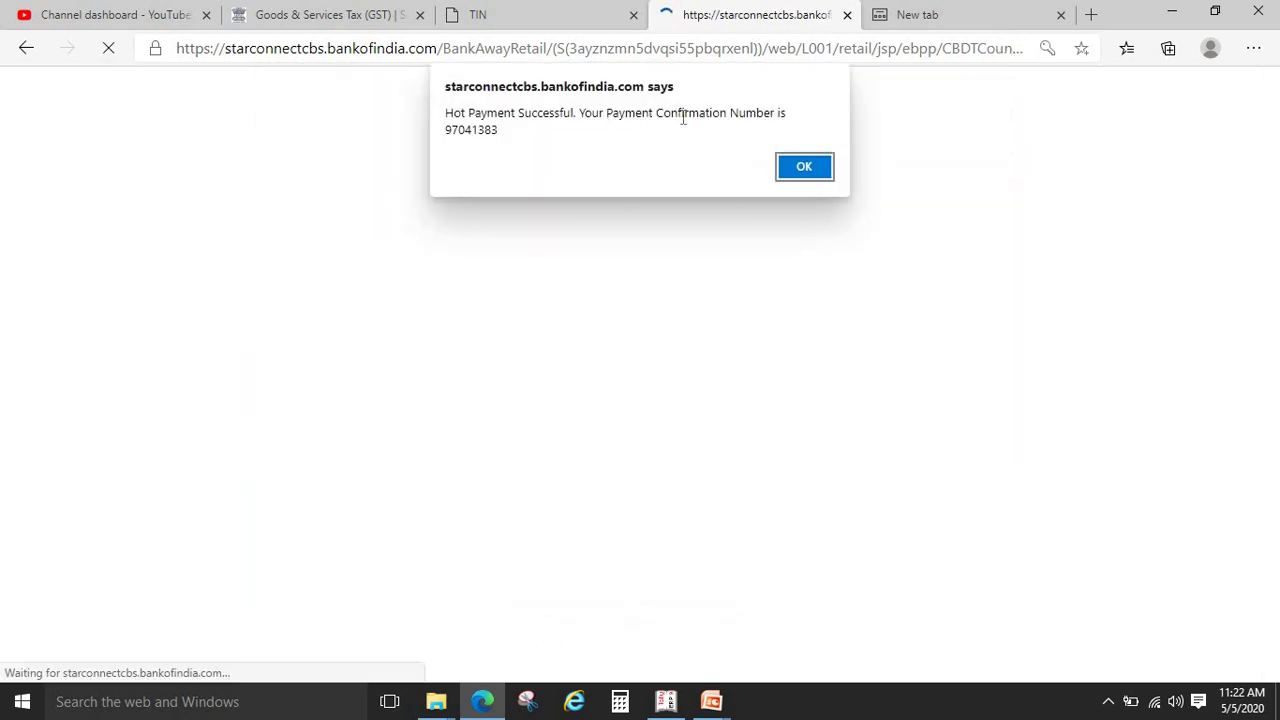
Dismiss the success alert, review the Taxpayers Counterfoil, then view the TIN-NSDL tab
click(814, 166)
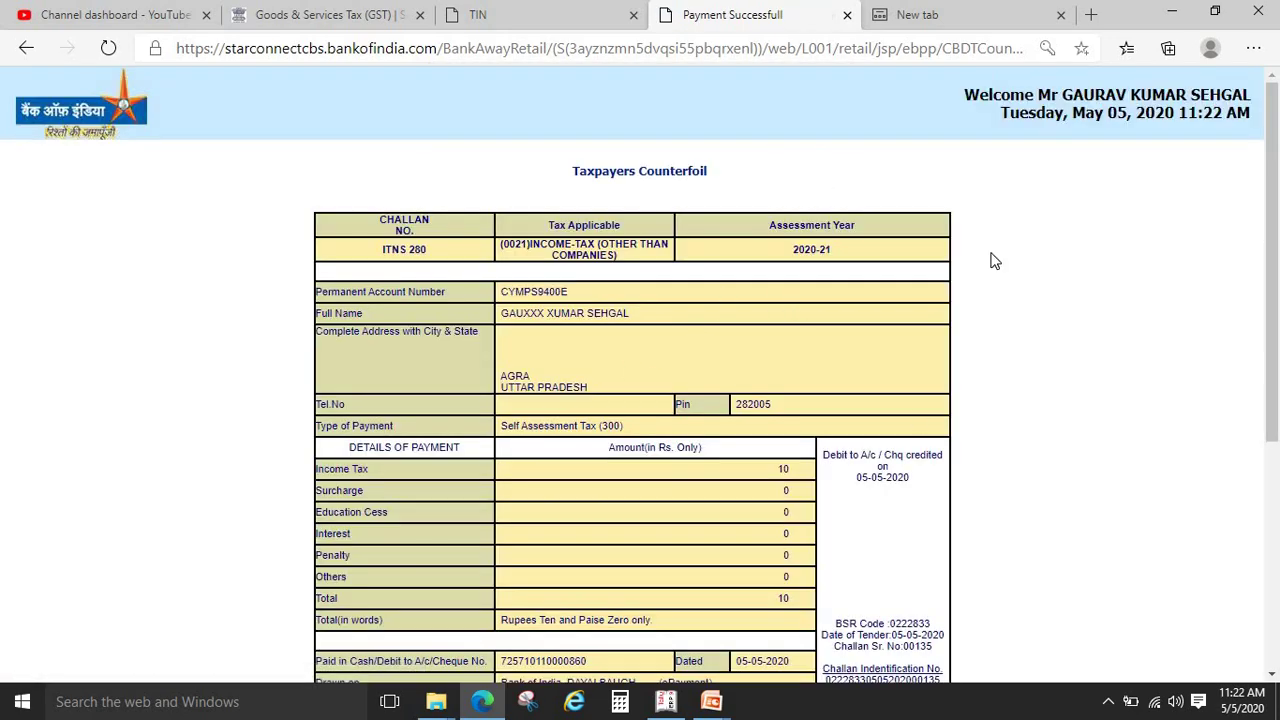
mouse_move(1276, 263)
mouse_down()
mouse_move(1258, 533)
mouse_move(1278, 275)
mouse_up()
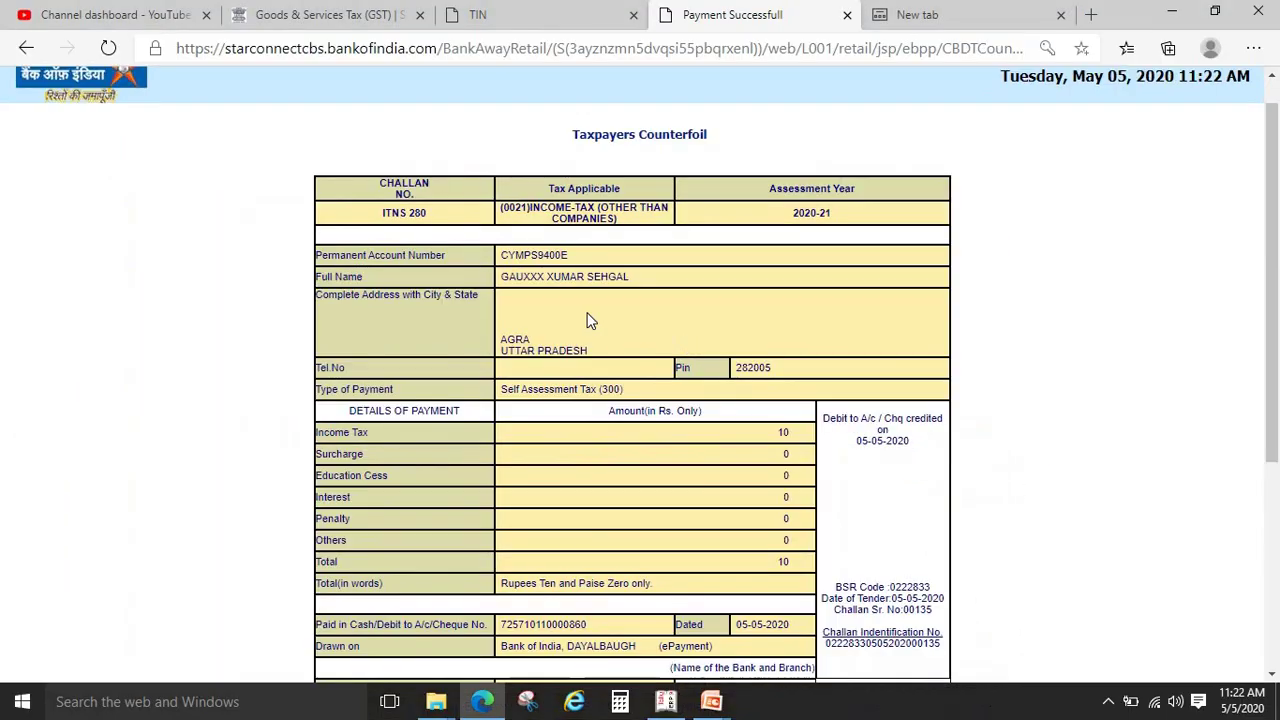
click(622, 10)
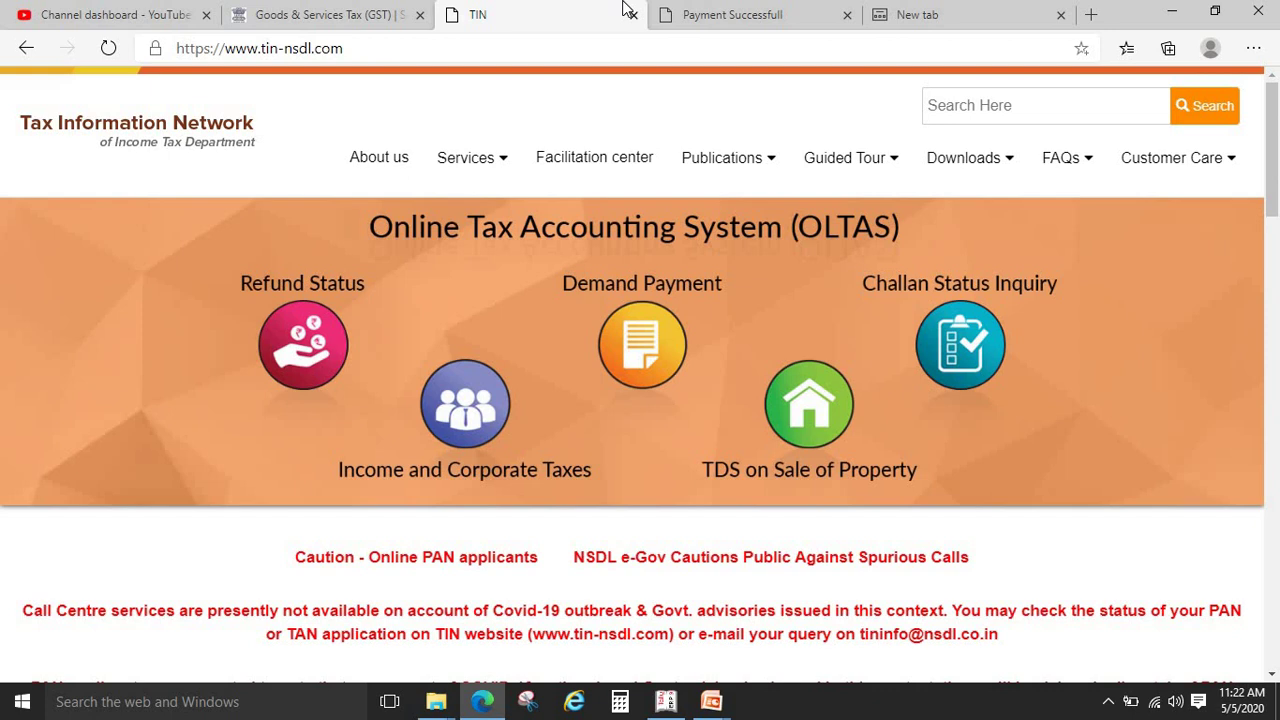
Close the TIN, payment counterfoil and empty new tabs, returning to the GST search page
mouse_move(494, 157)
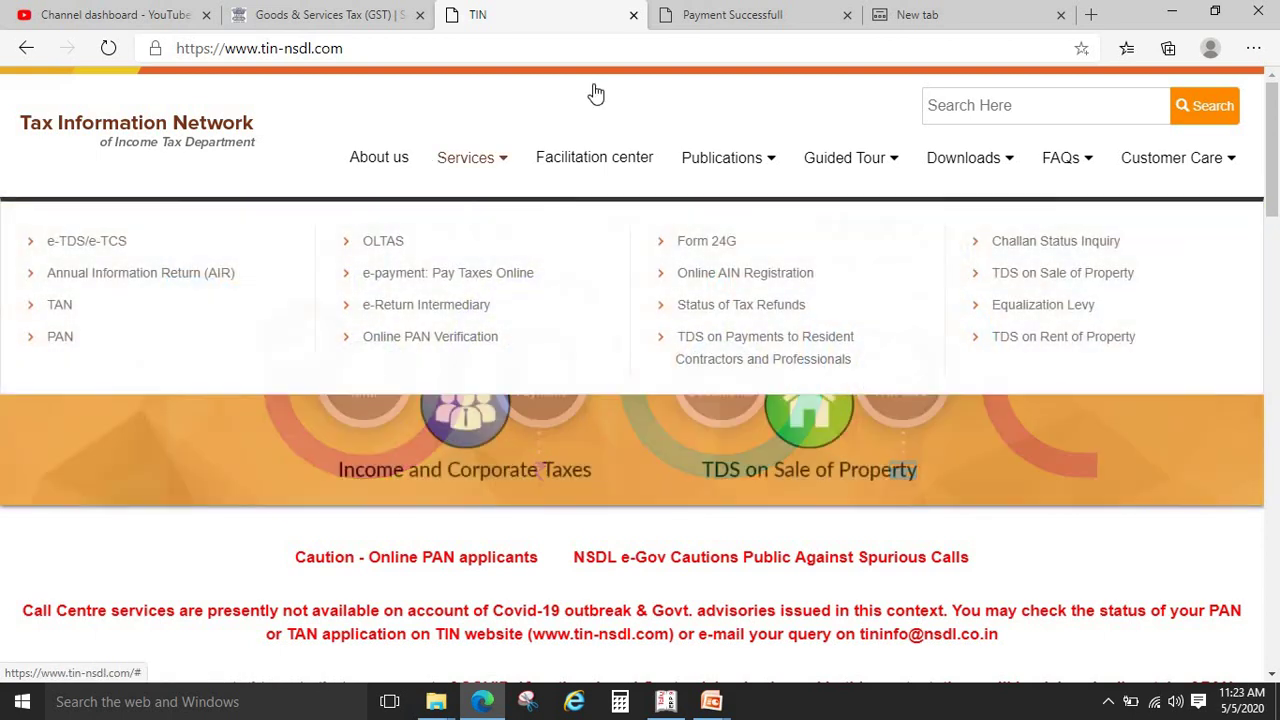
click(633, 15)
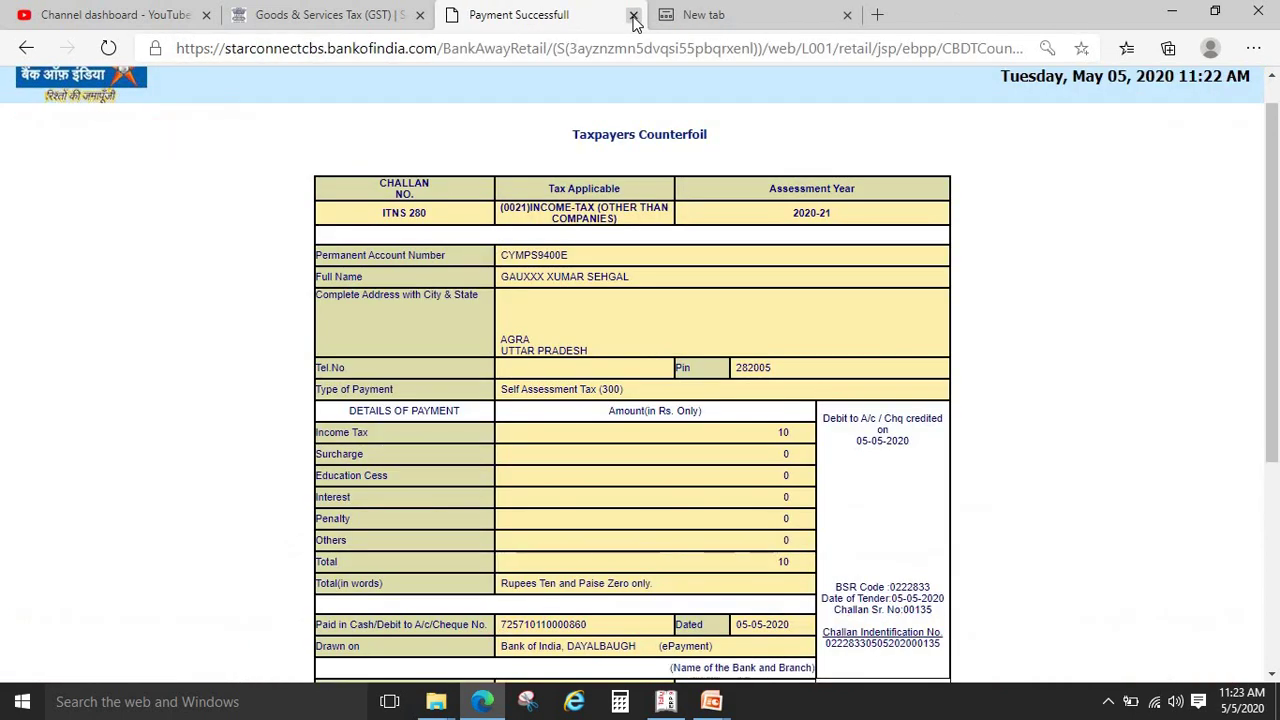
click(633, 15)
click(633, 15)
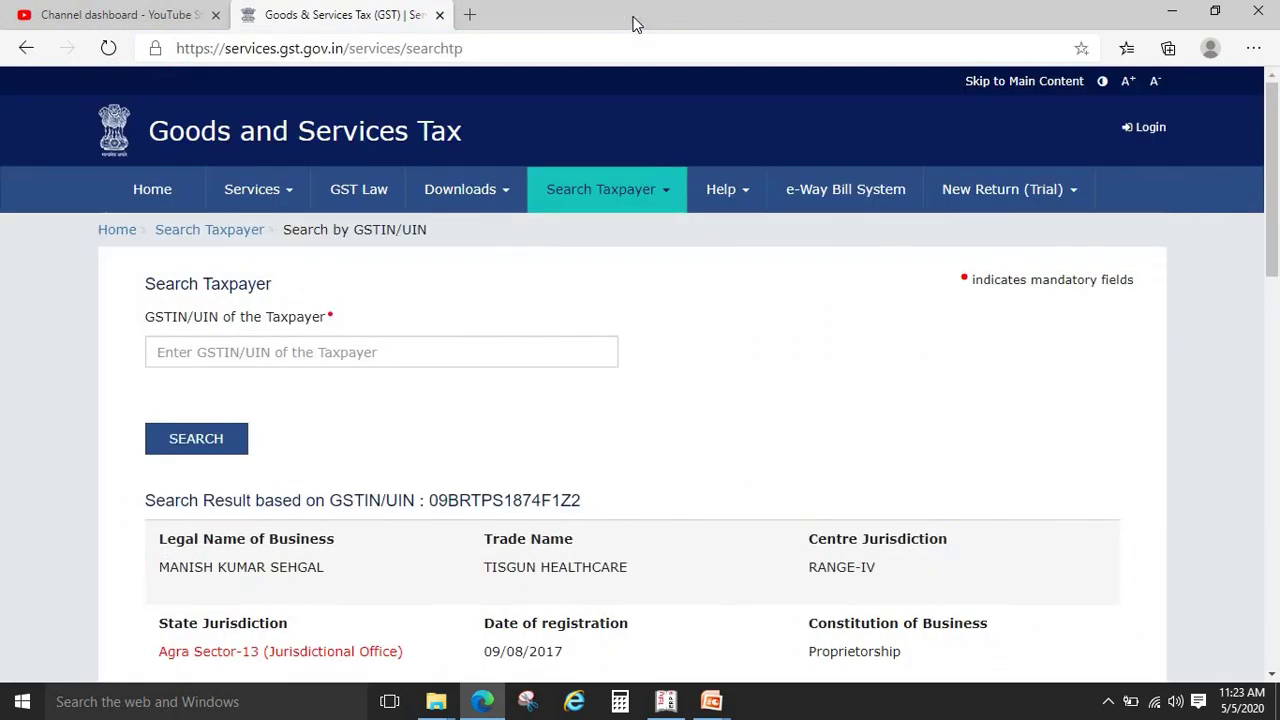
Reveal the next website address on the slide show
key(alt+Tab)
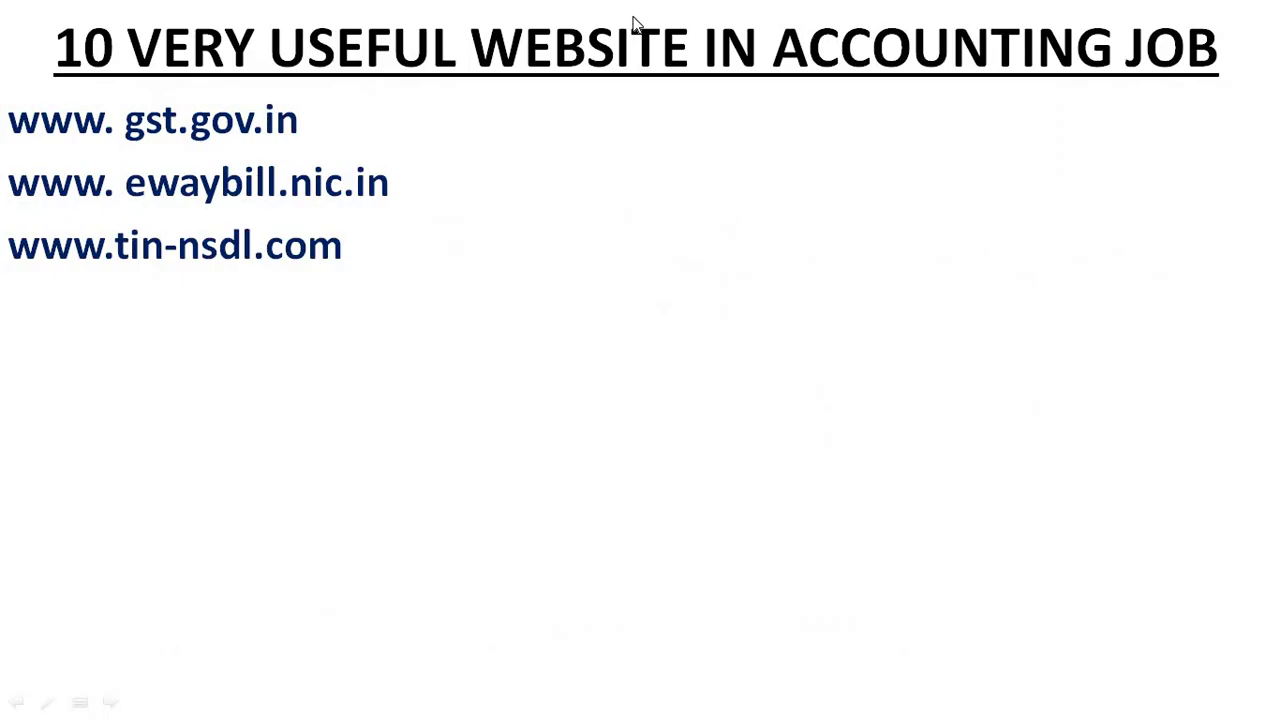
click(633, 23)
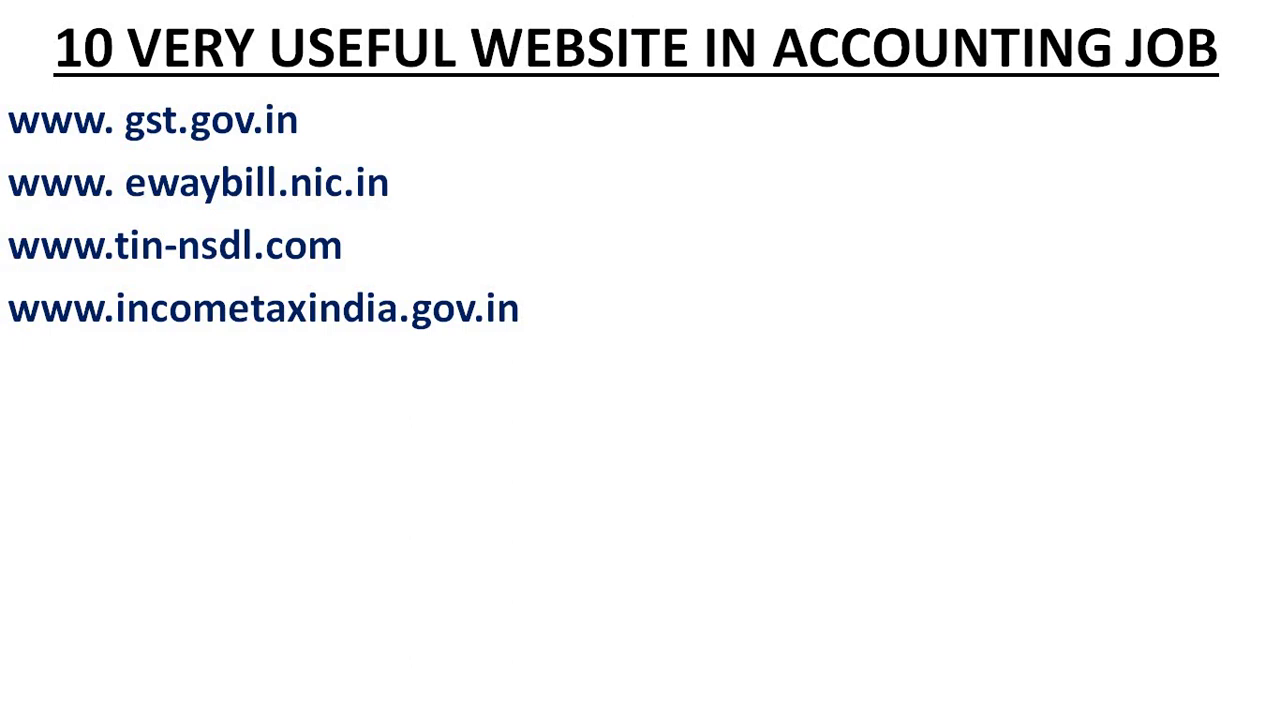
key(alt+Tab)
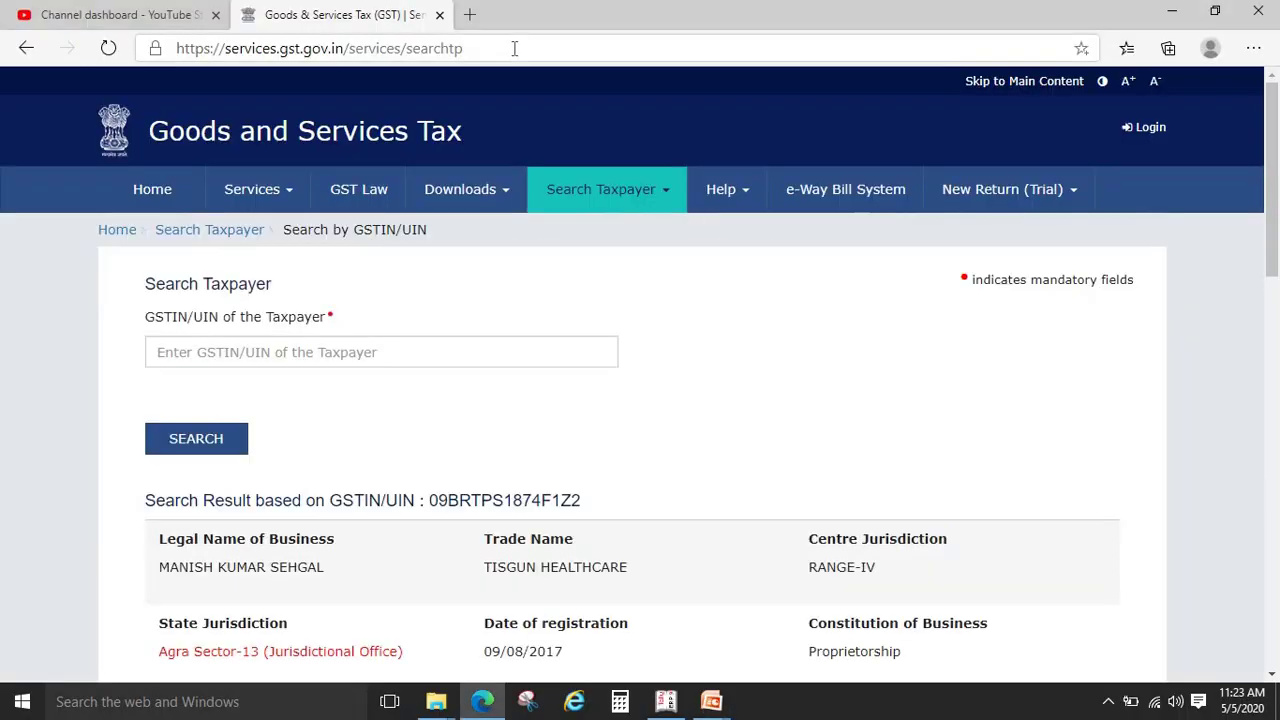
click(514, 48)
text(www.inc)
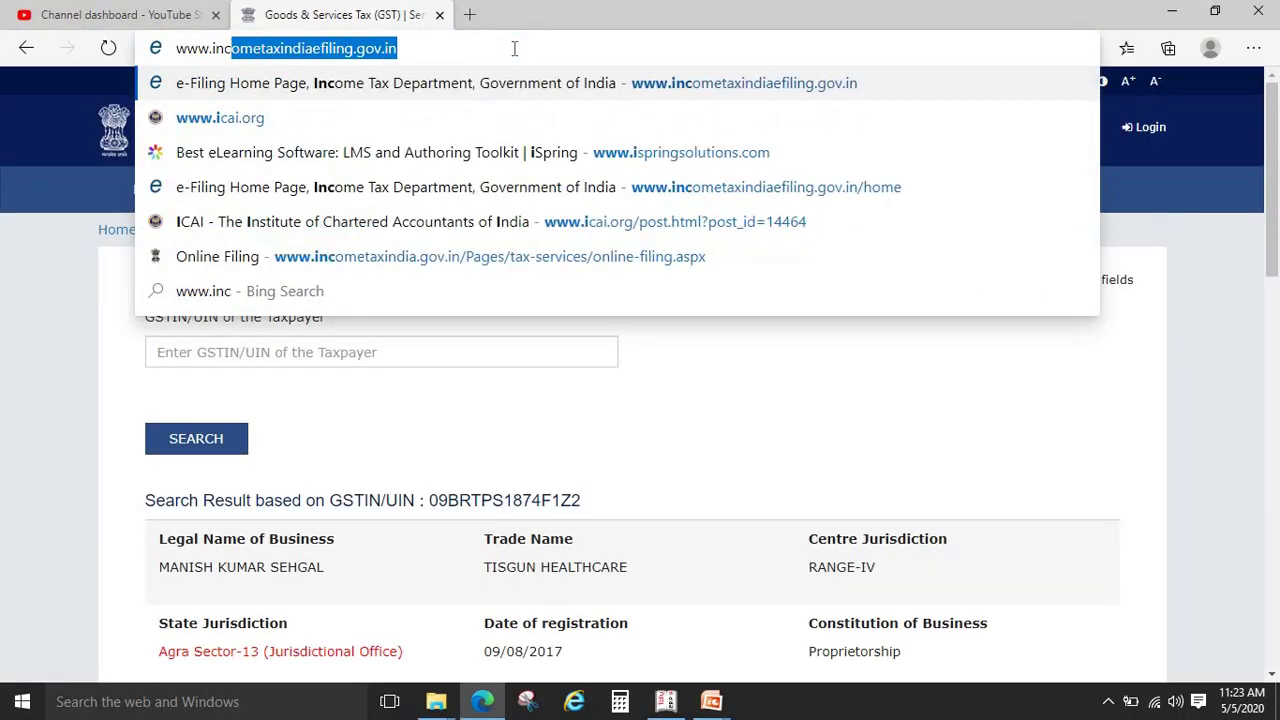
text(ome)
key(alt+Tab)
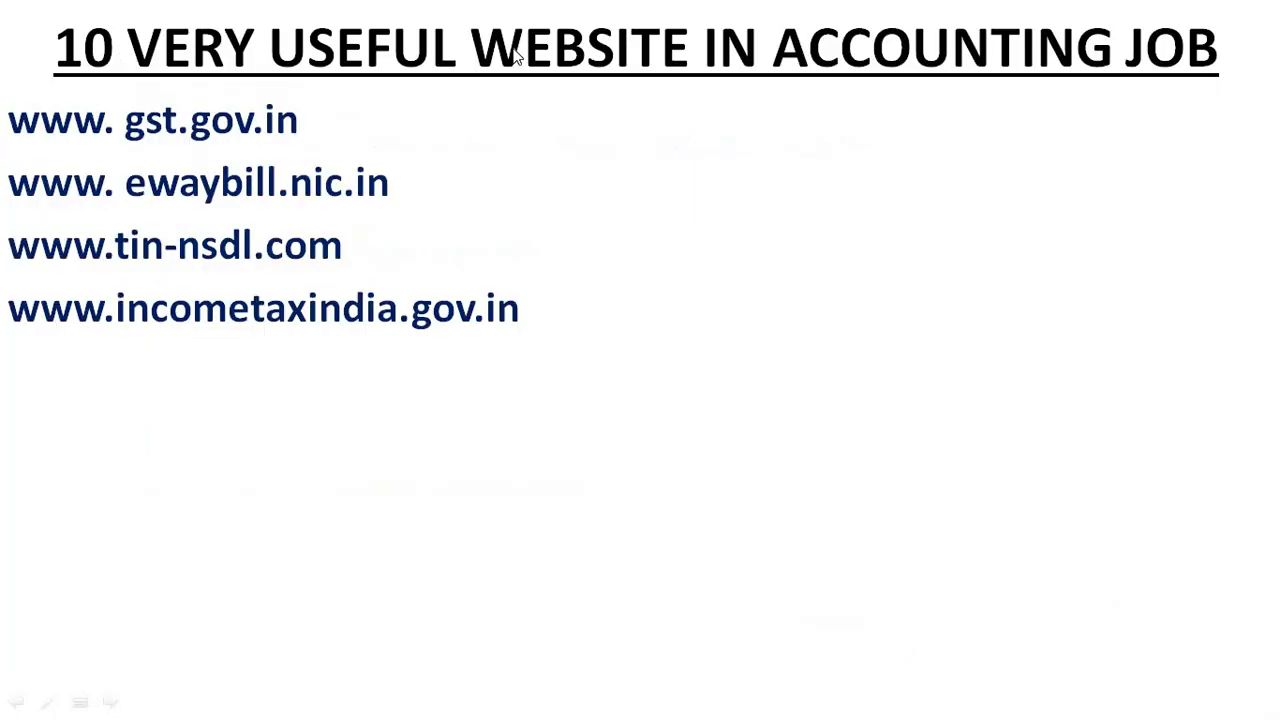
key(alt+Tab)
text(indi)
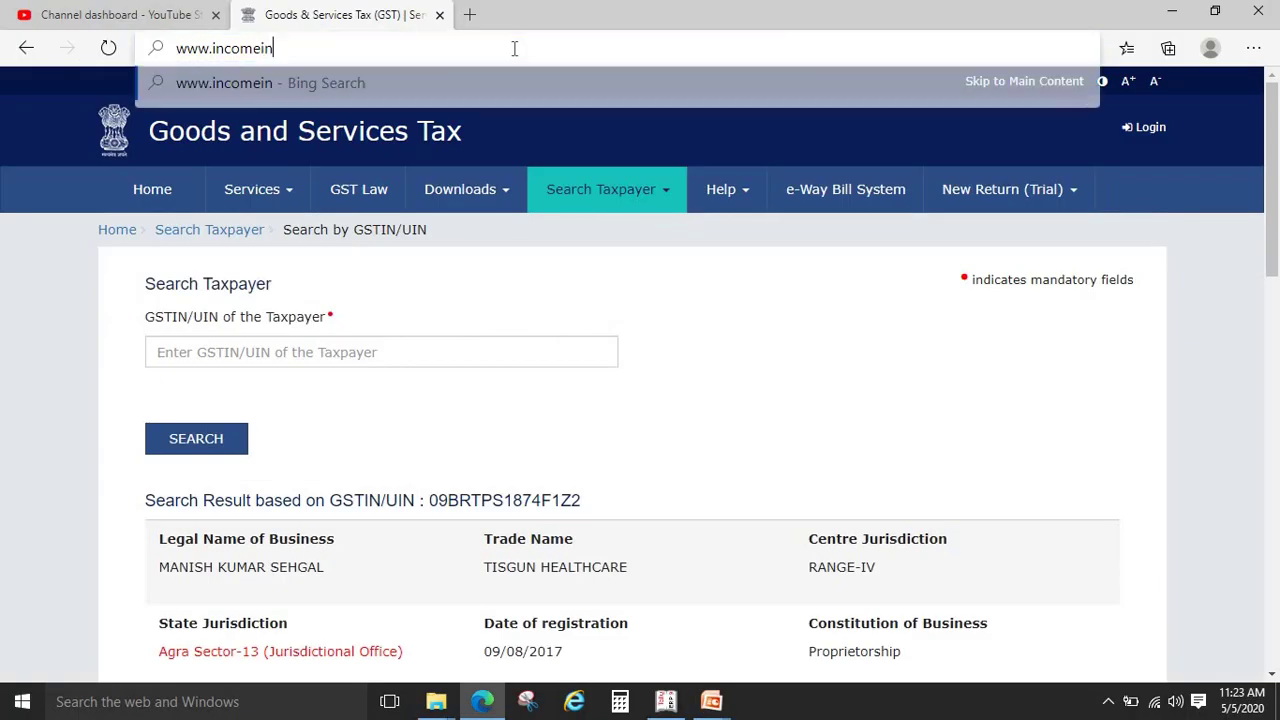
key(BackSpace)
key(BackSpace)
key(BackSpace)
key(BackSpace)
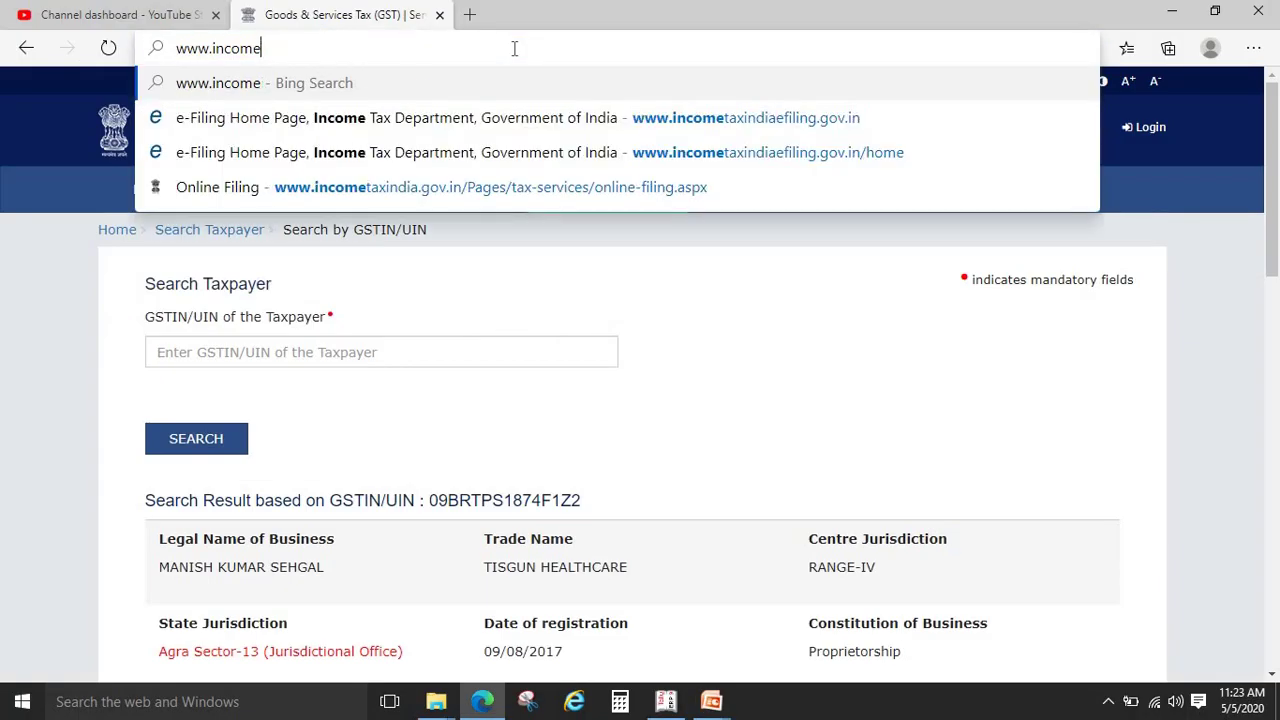
text(taxindia.gv)
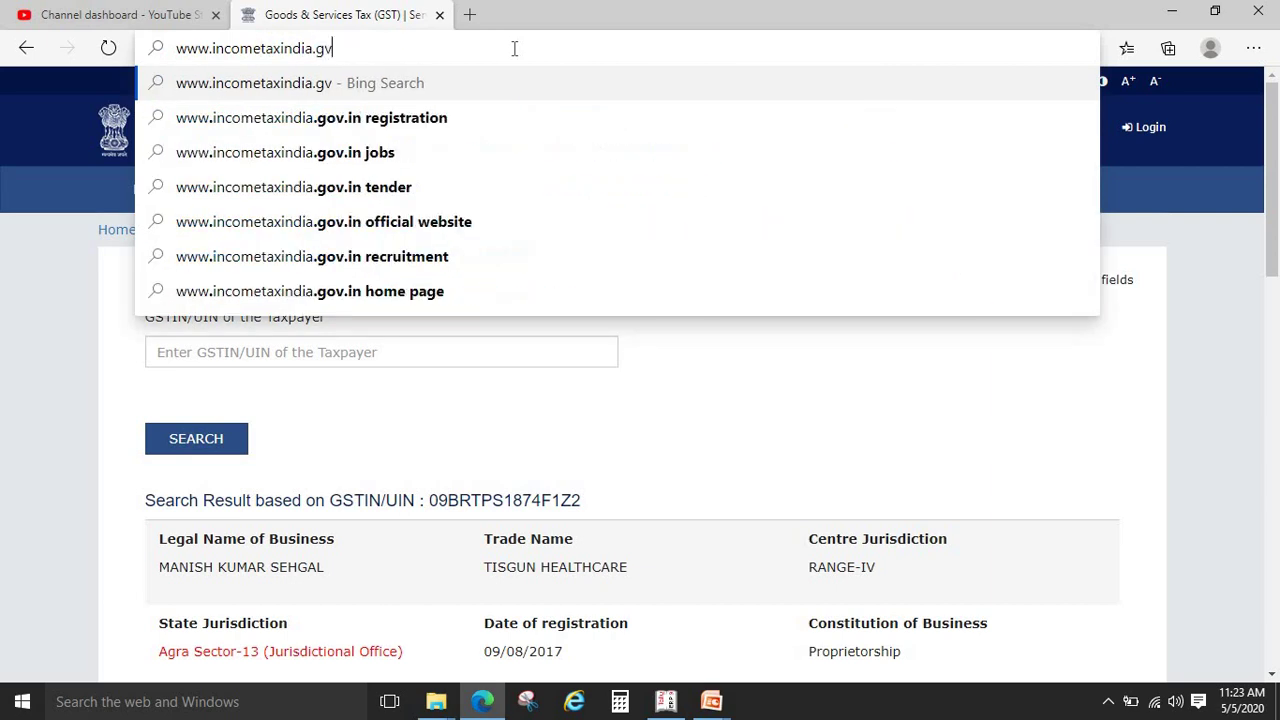
key(BackSpace)
text(ov.in)
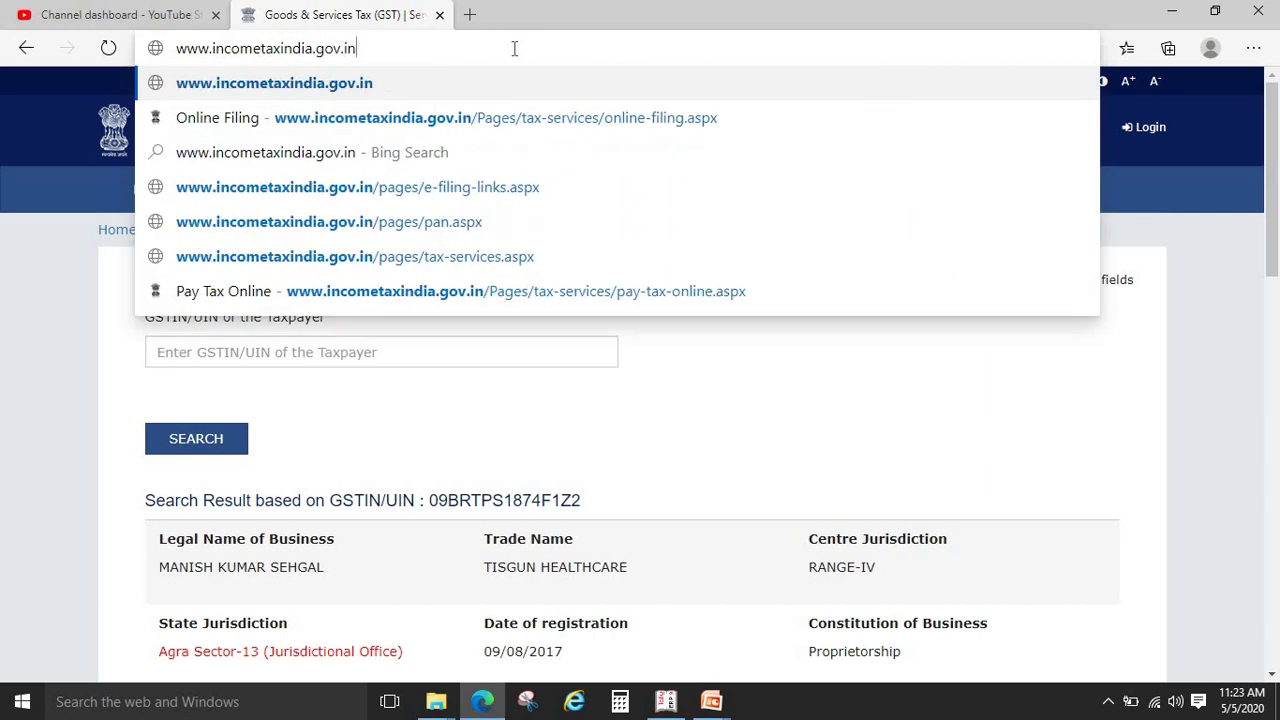
key(Return)
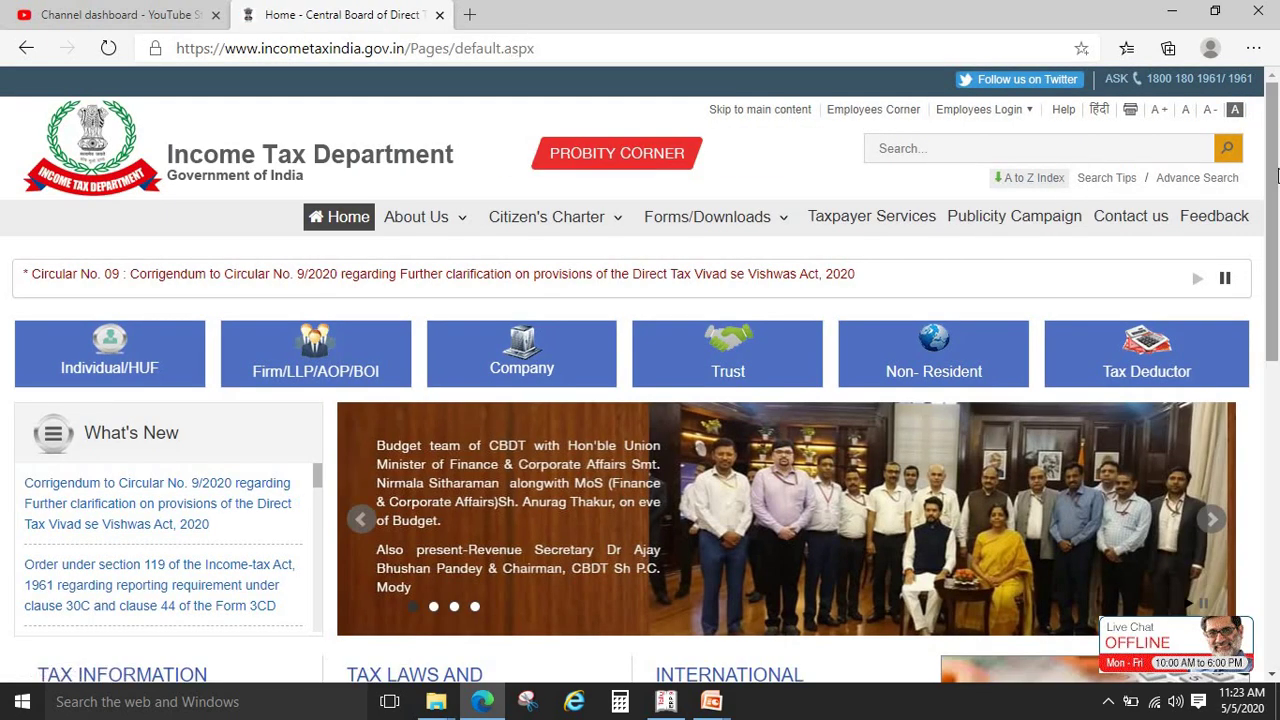
drag(1277, 176, 1277, 146)
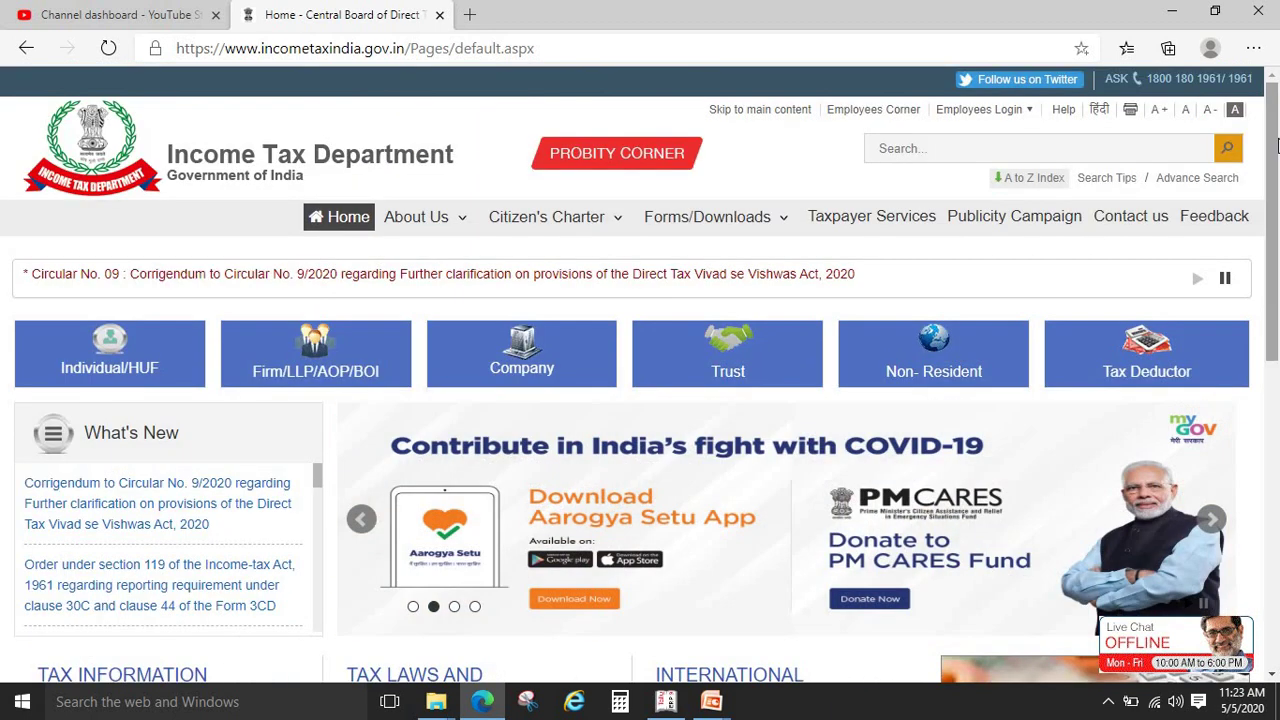
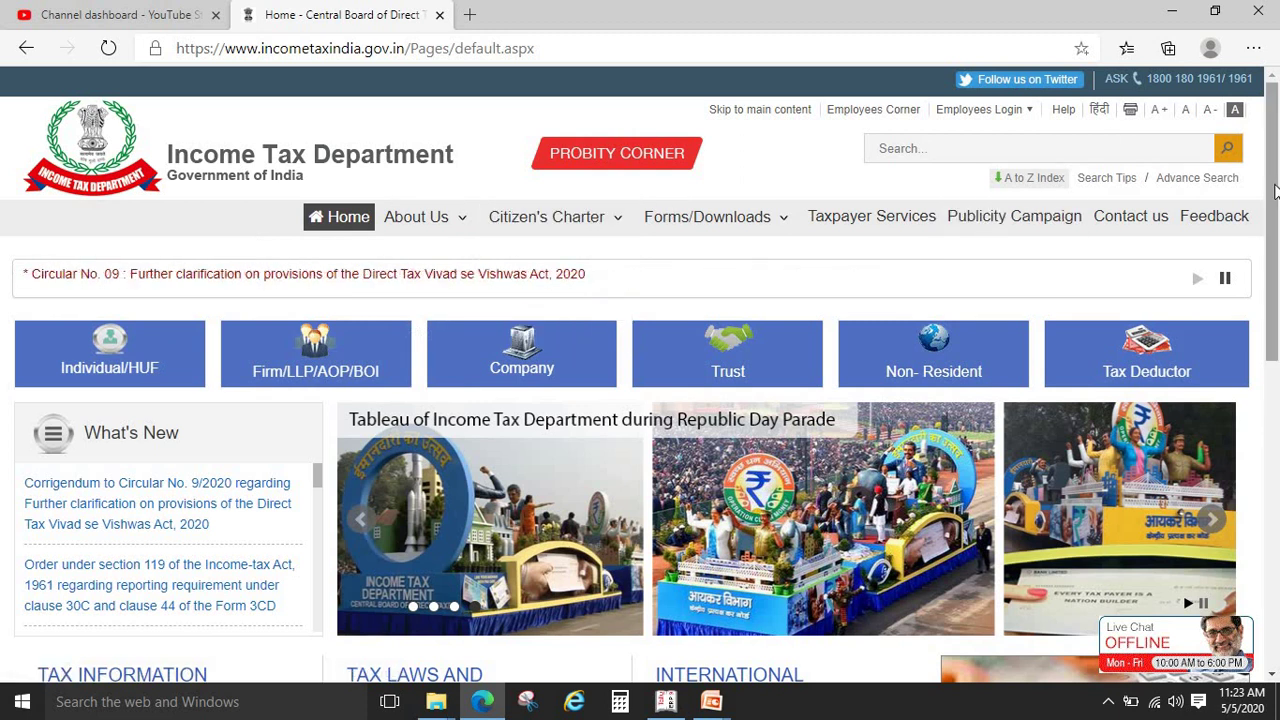
Browse the individual taxpayers information page on incometaxindia.gov.in, then return to its home page
drag(1274, 214, 1276, 242)
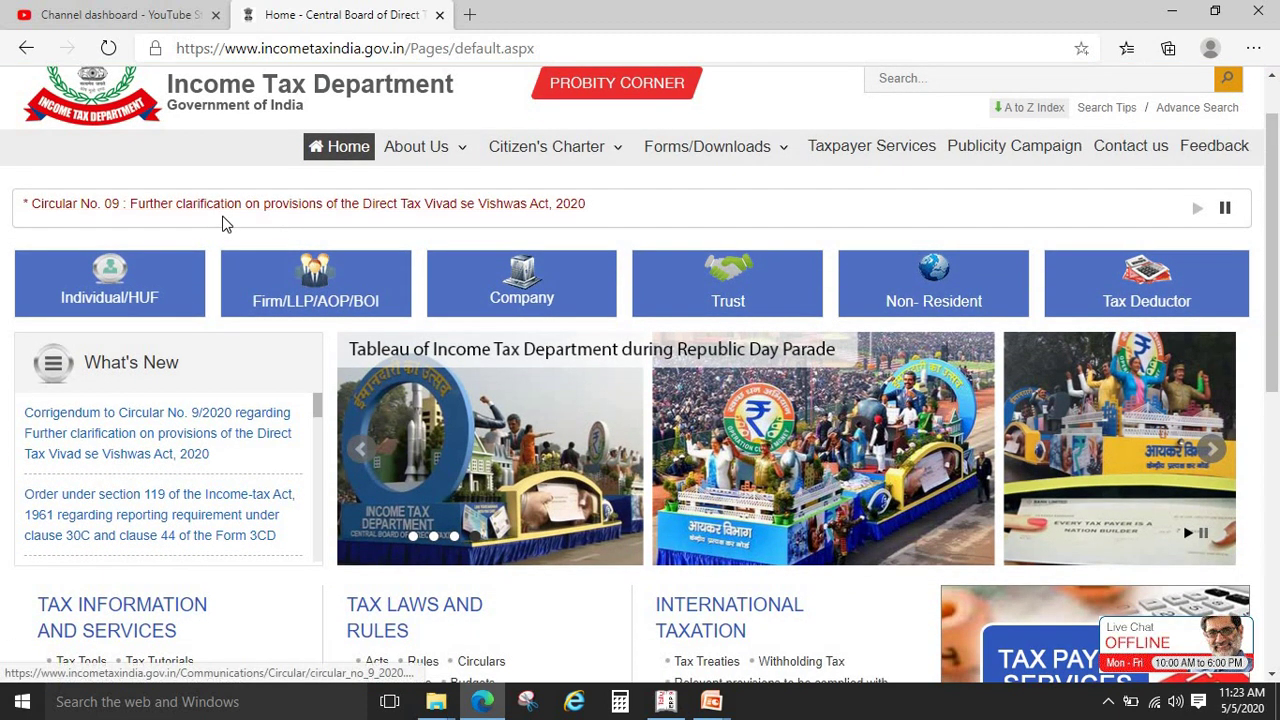
mouse_move(123, 289)
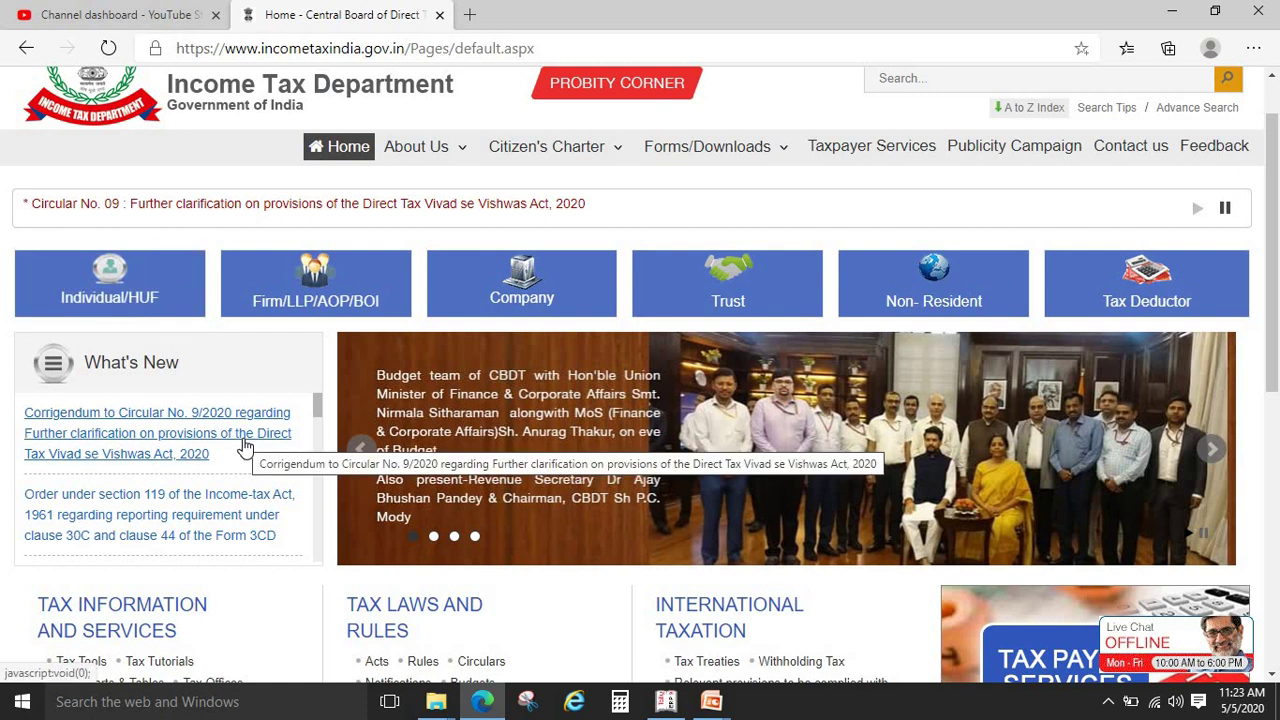
mouse_move(85, 280)
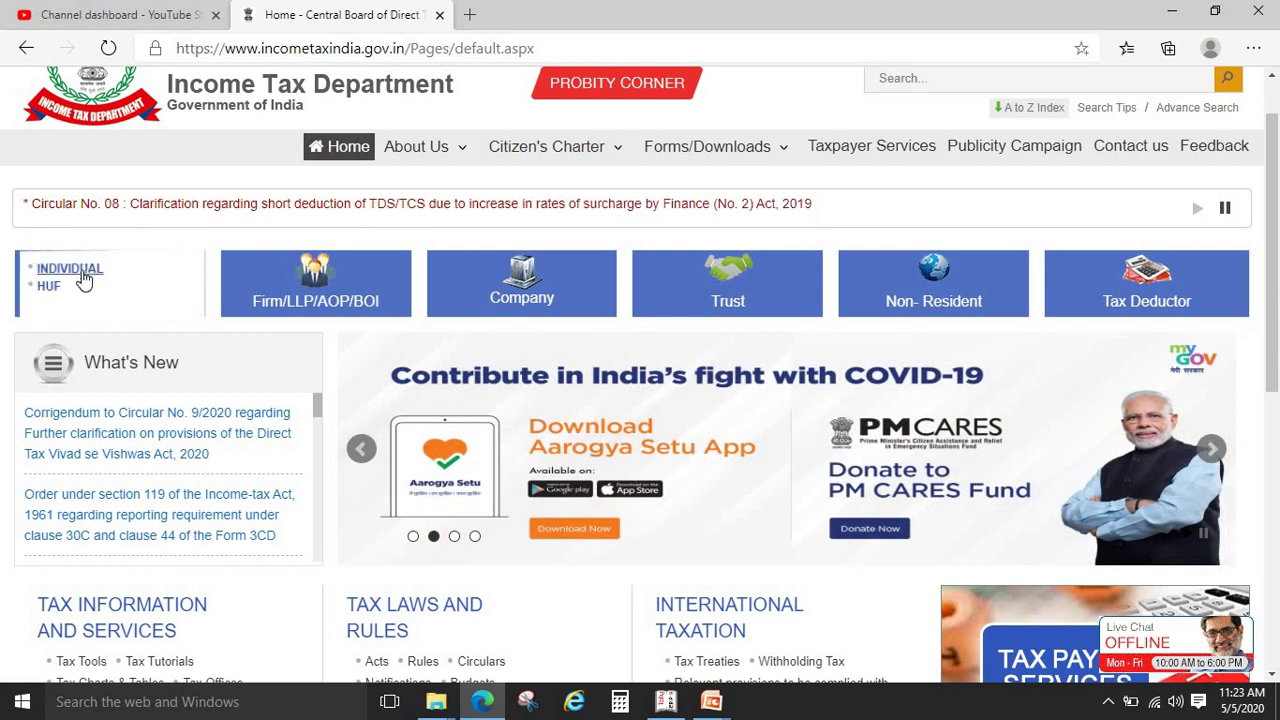
click(79, 270)
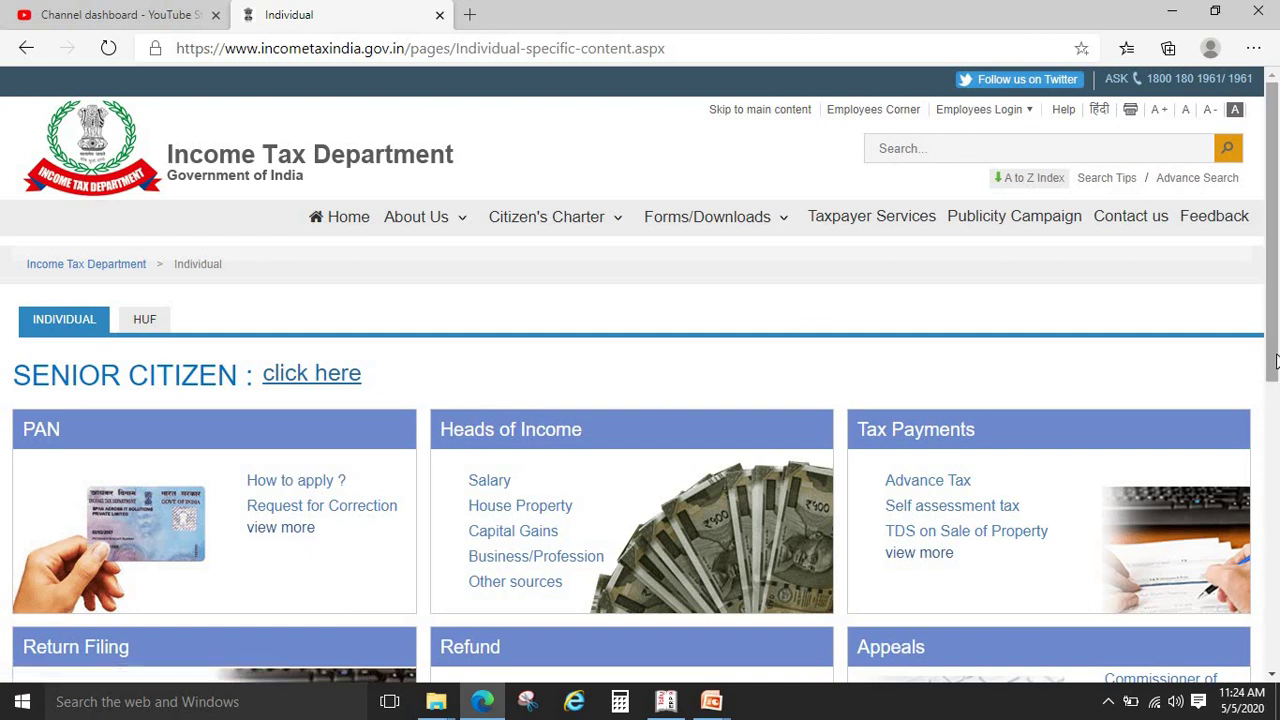
scroll(836, 425, down, 3)
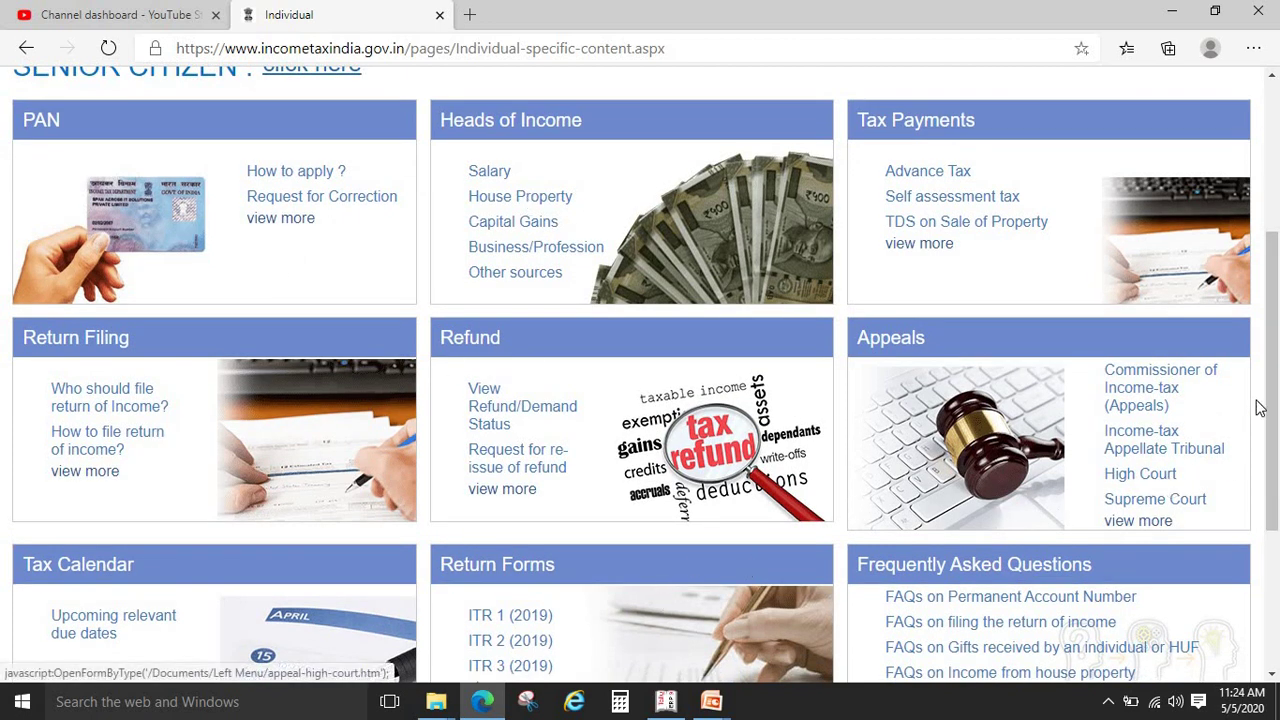
scroll(1275, 498, down, 2)
drag(1274, 517, 1276, 263)
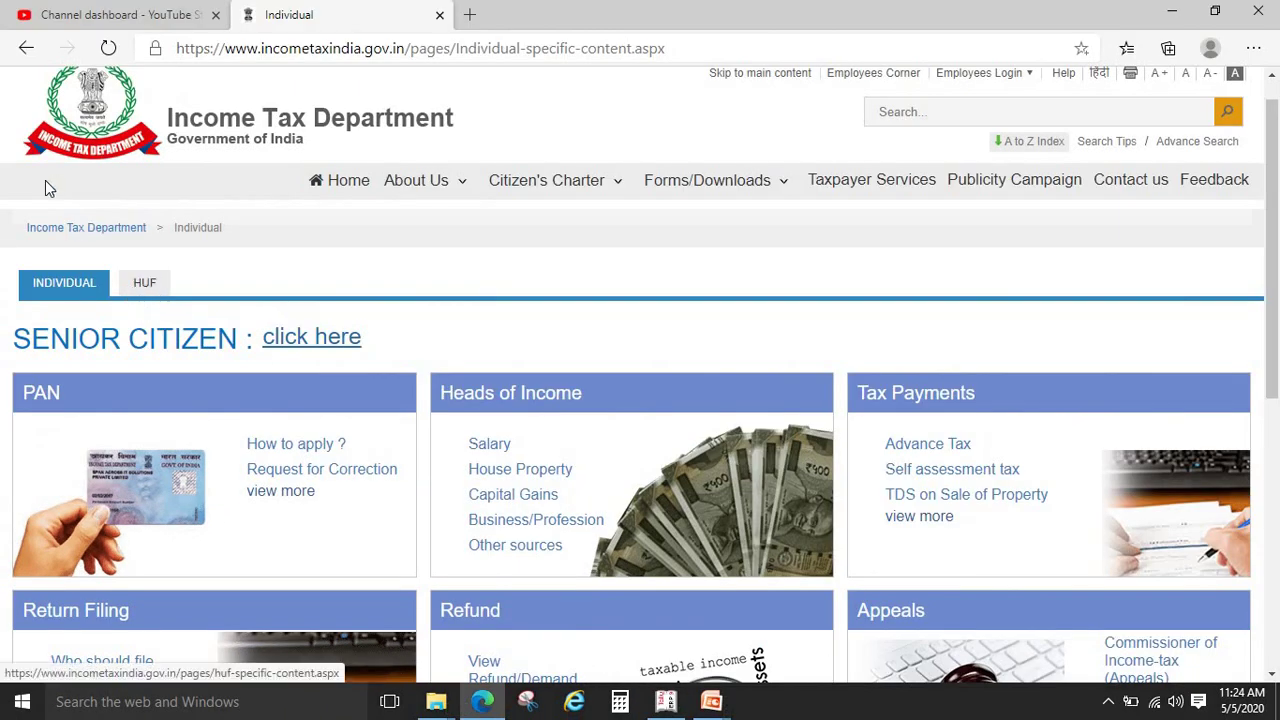
click(26, 48)
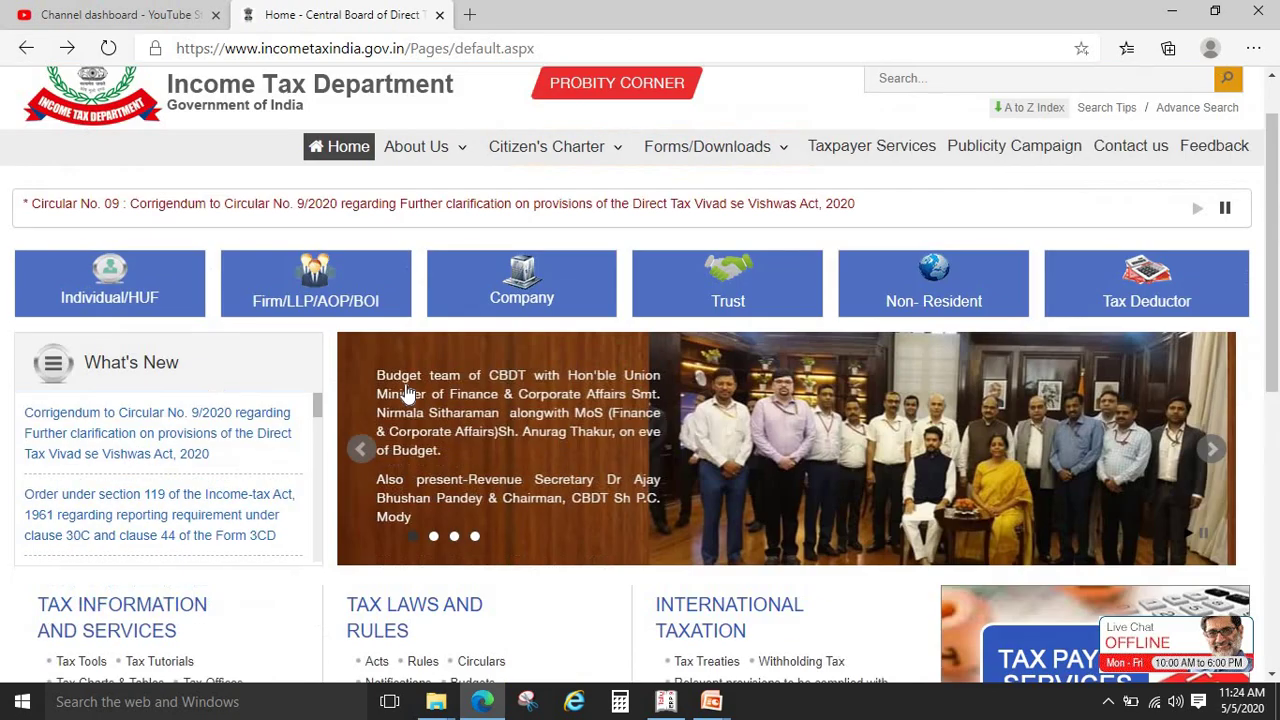
View the firms information page, then return and scroll through the Income Tax home page
mouse_move(250, 268)
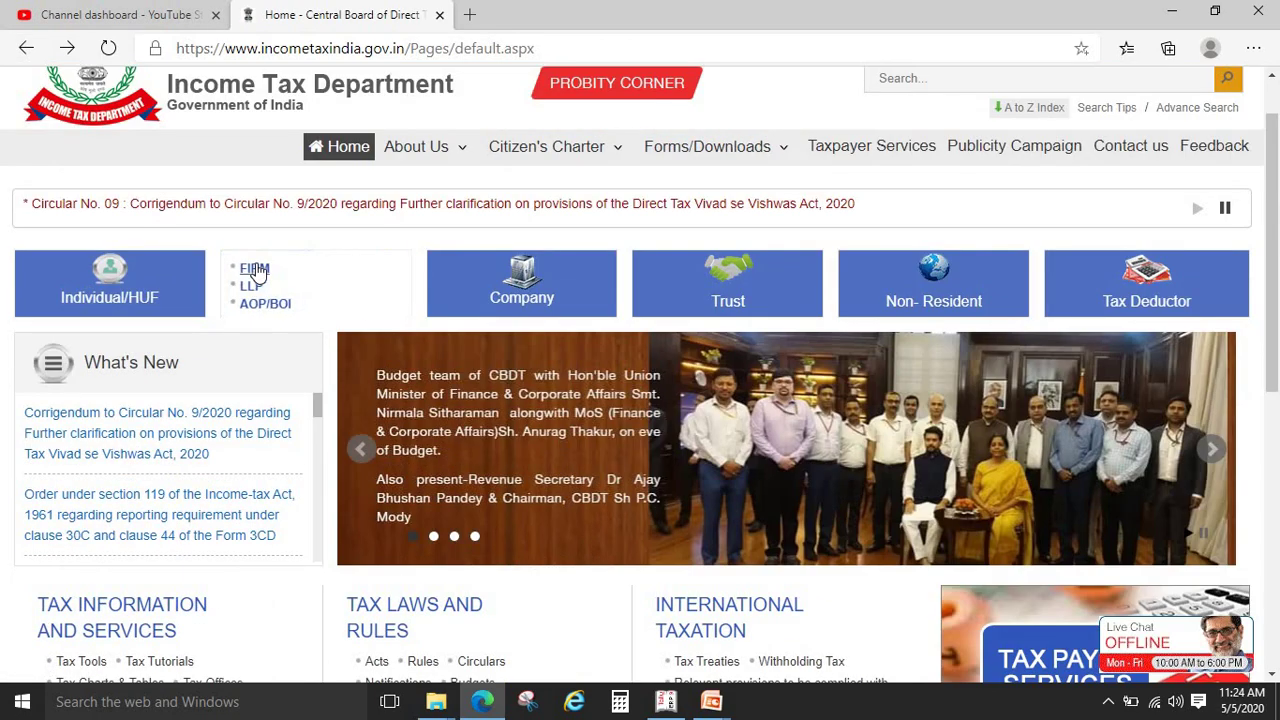
click(255, 267)
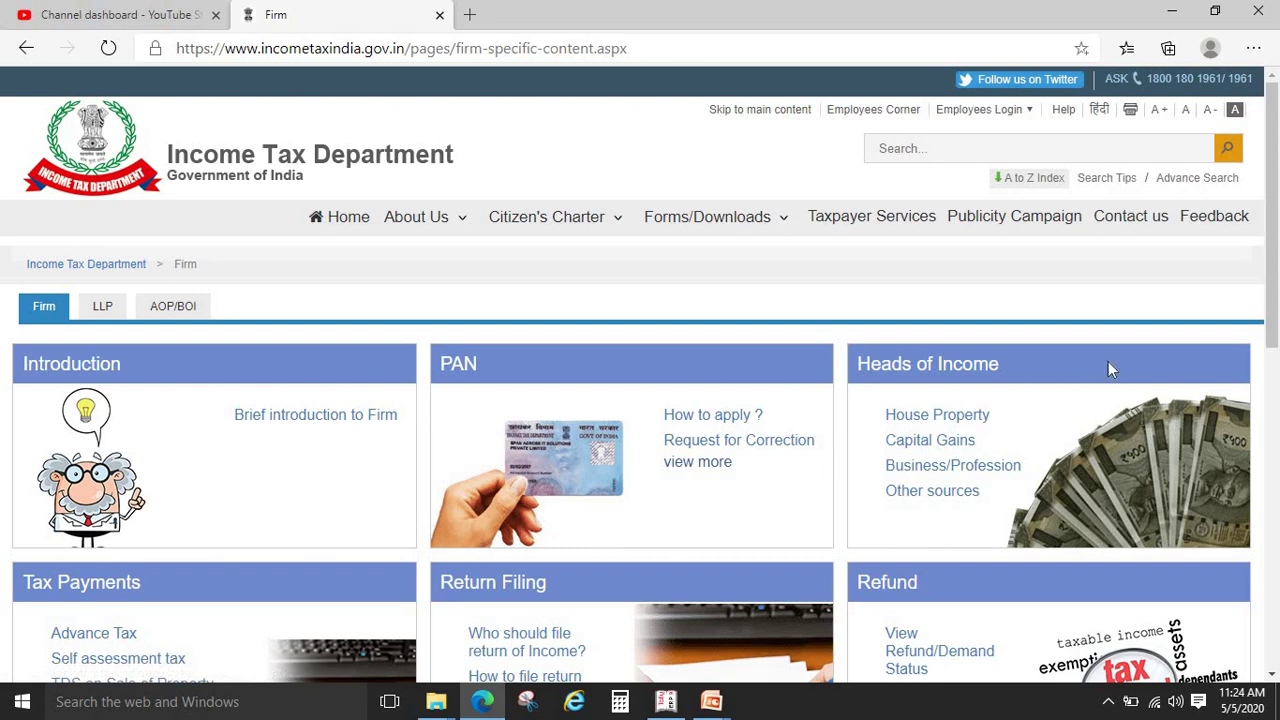
drag(1274, 292, 1276, 262)
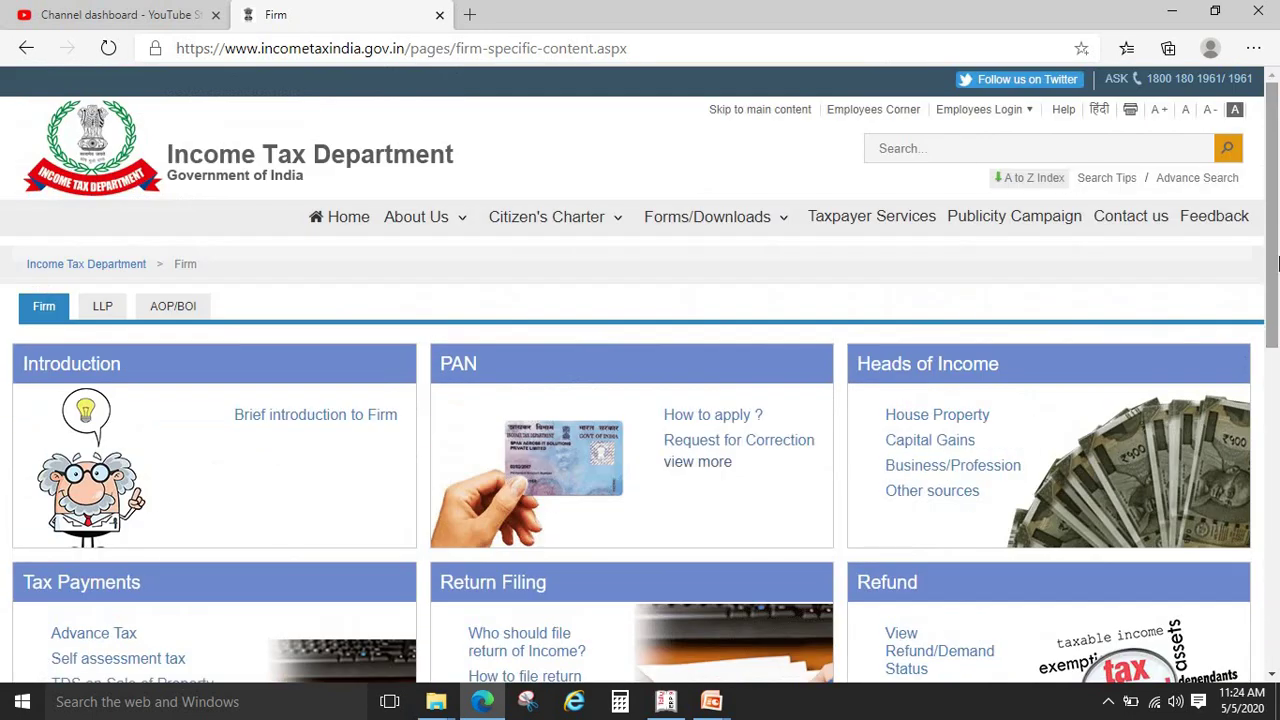
mouse_move(464, 221)
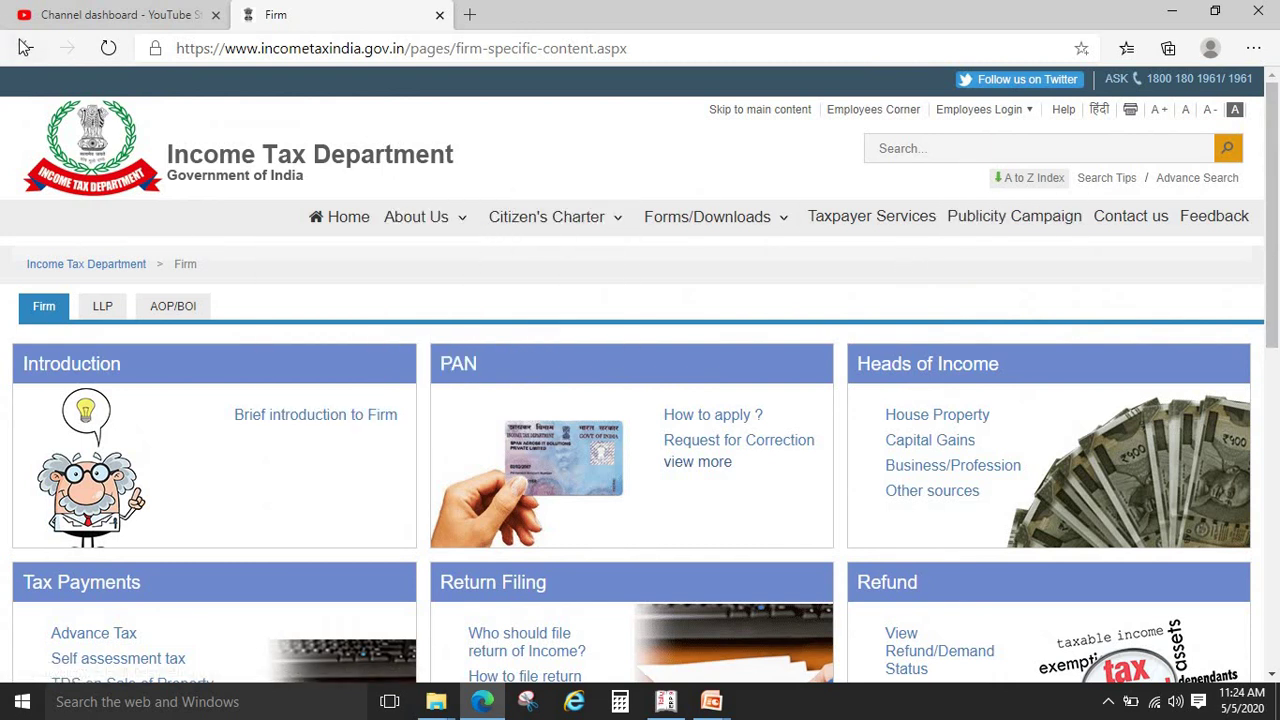
click(25, 47)
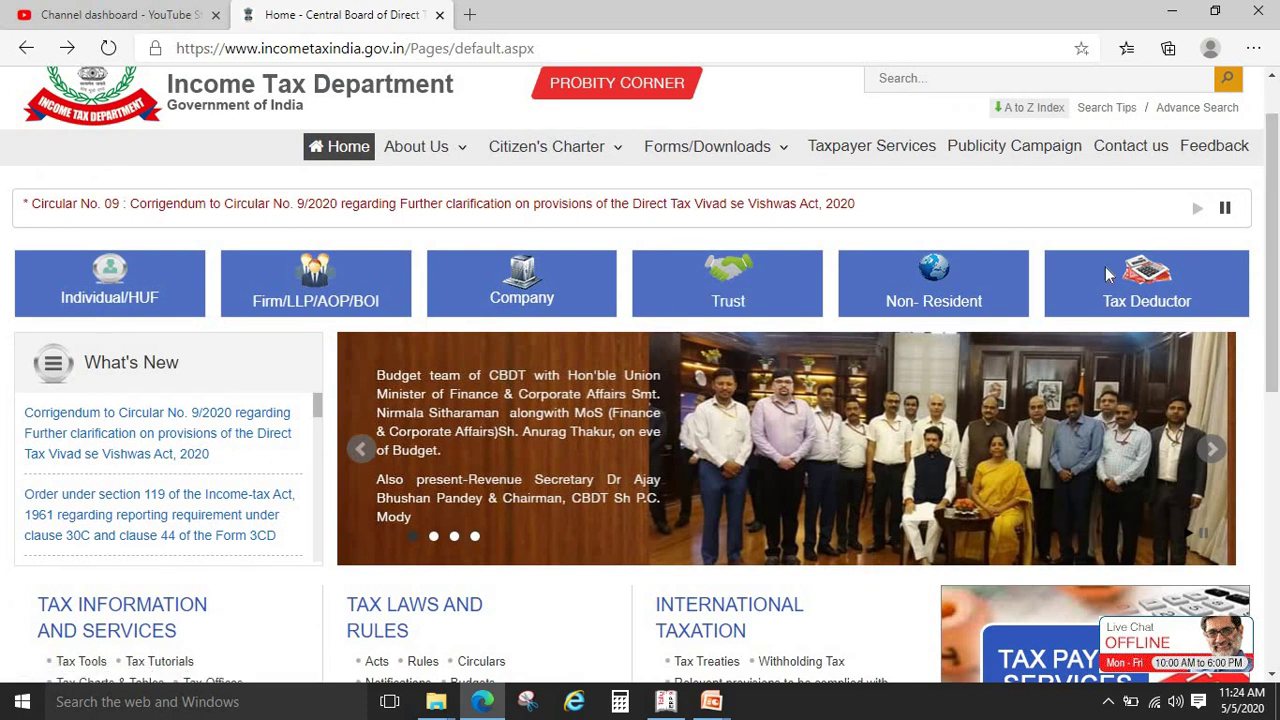
mouse_move(1103, 285)
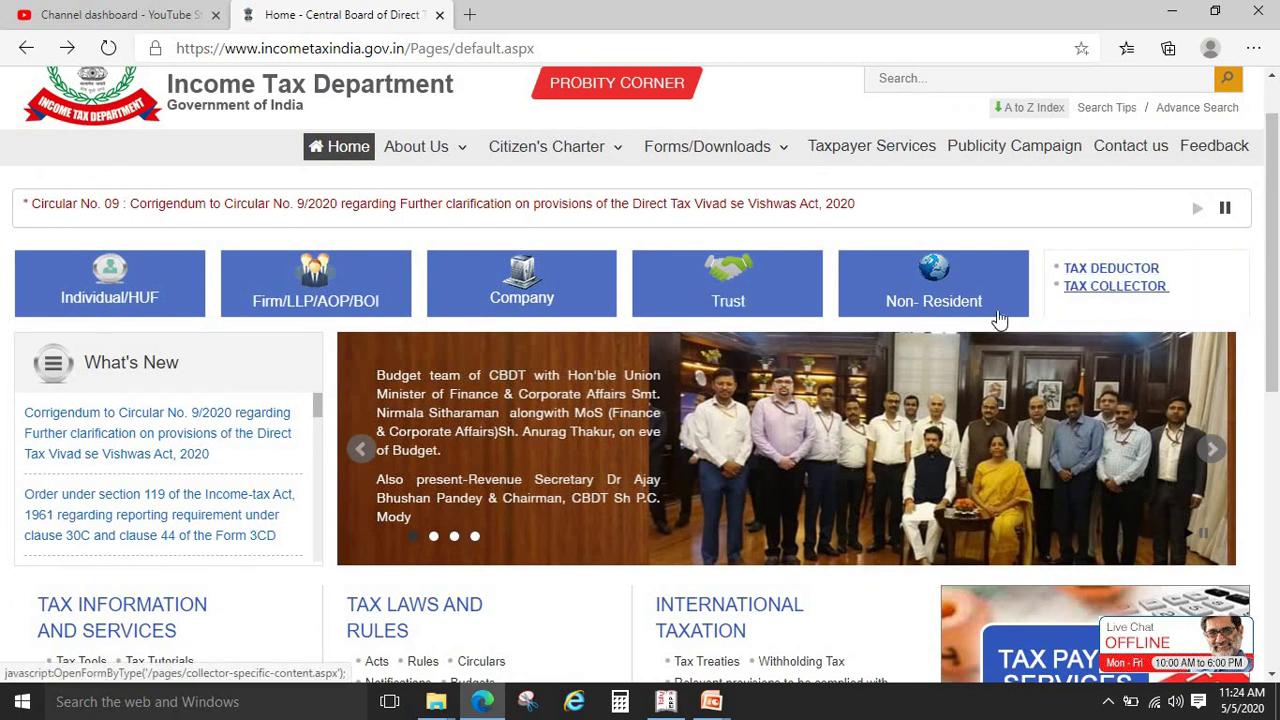
drag(1276, 137, 1276, 336)
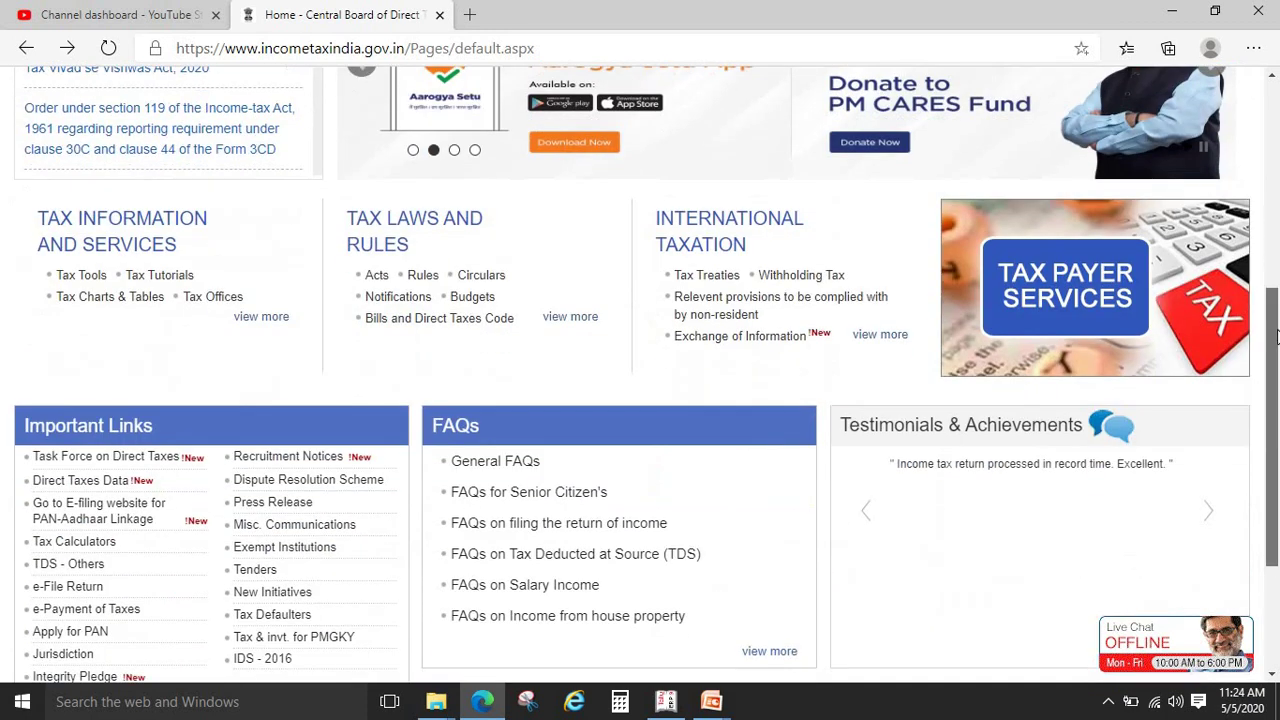
scroll(536, 196, down, 3)
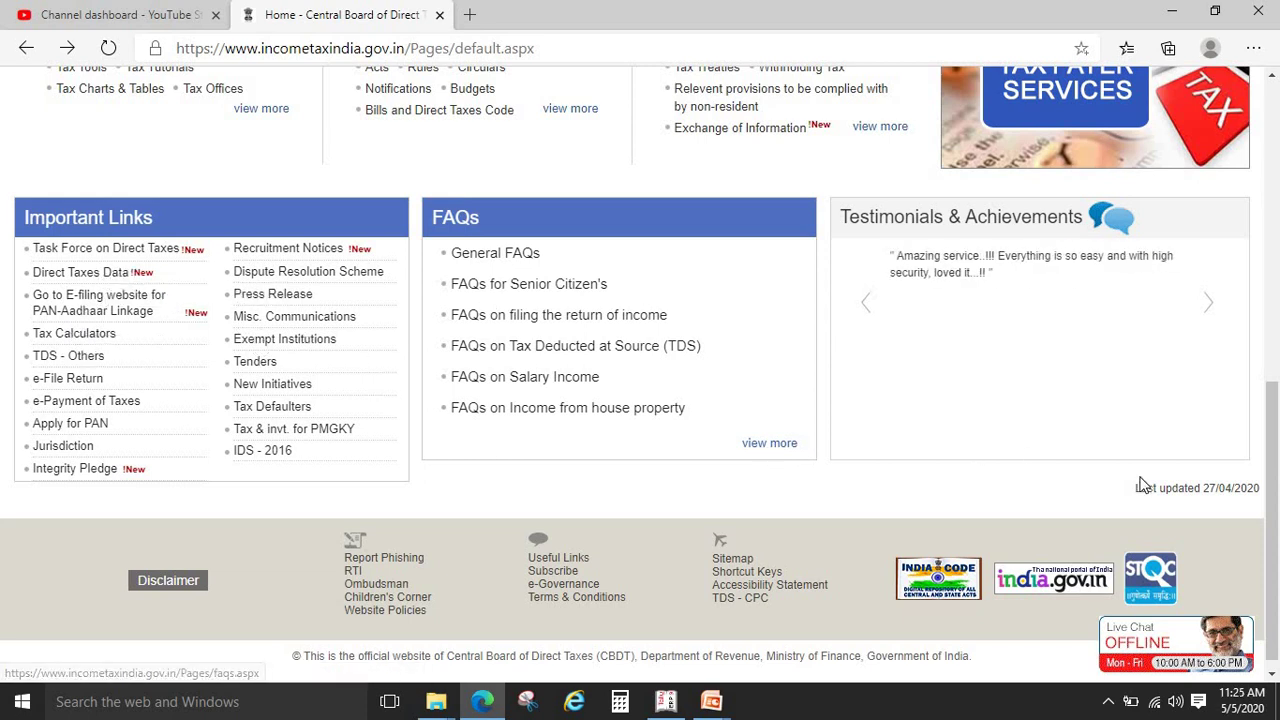
click(1277, 238)
drag(1277, 238, 1277, 138)
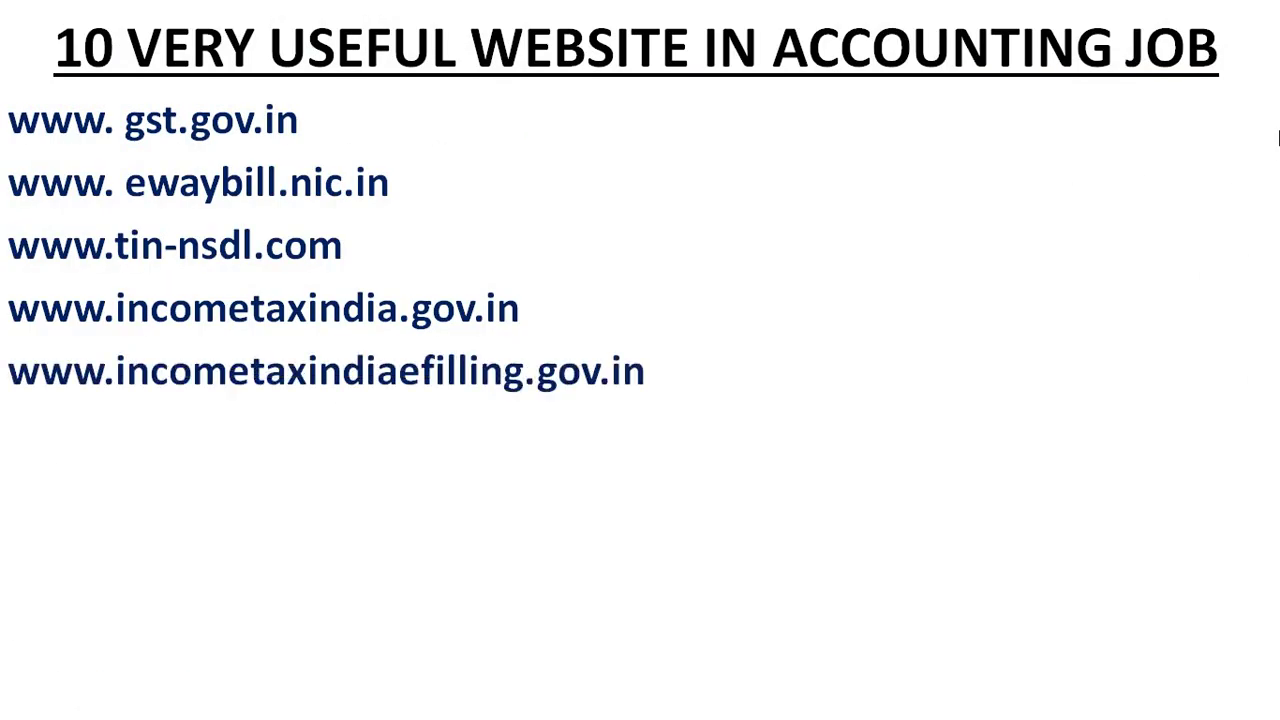
Open incometaxindiaefiling.gov.in in a new tab and dismiss the outstanding tax demands notice
key(alt+Tab)
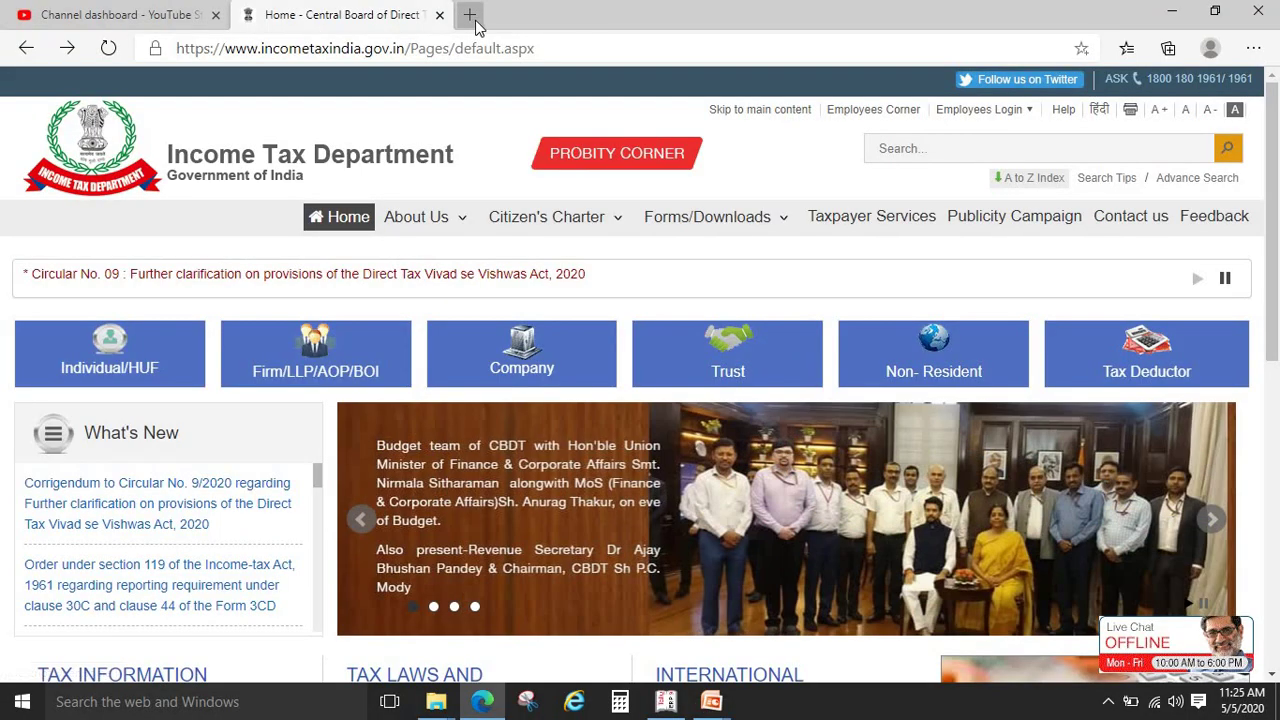
click(470, 16)
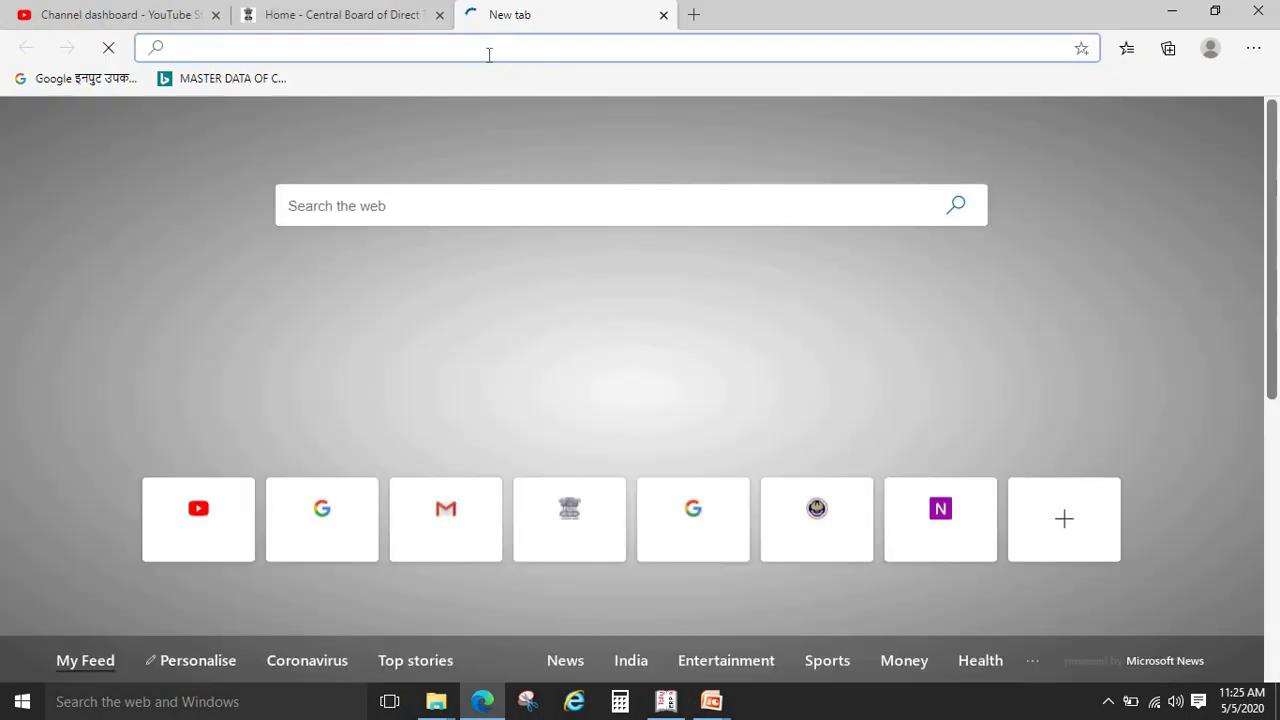
text(incometaxindiaefiling.gov.in)
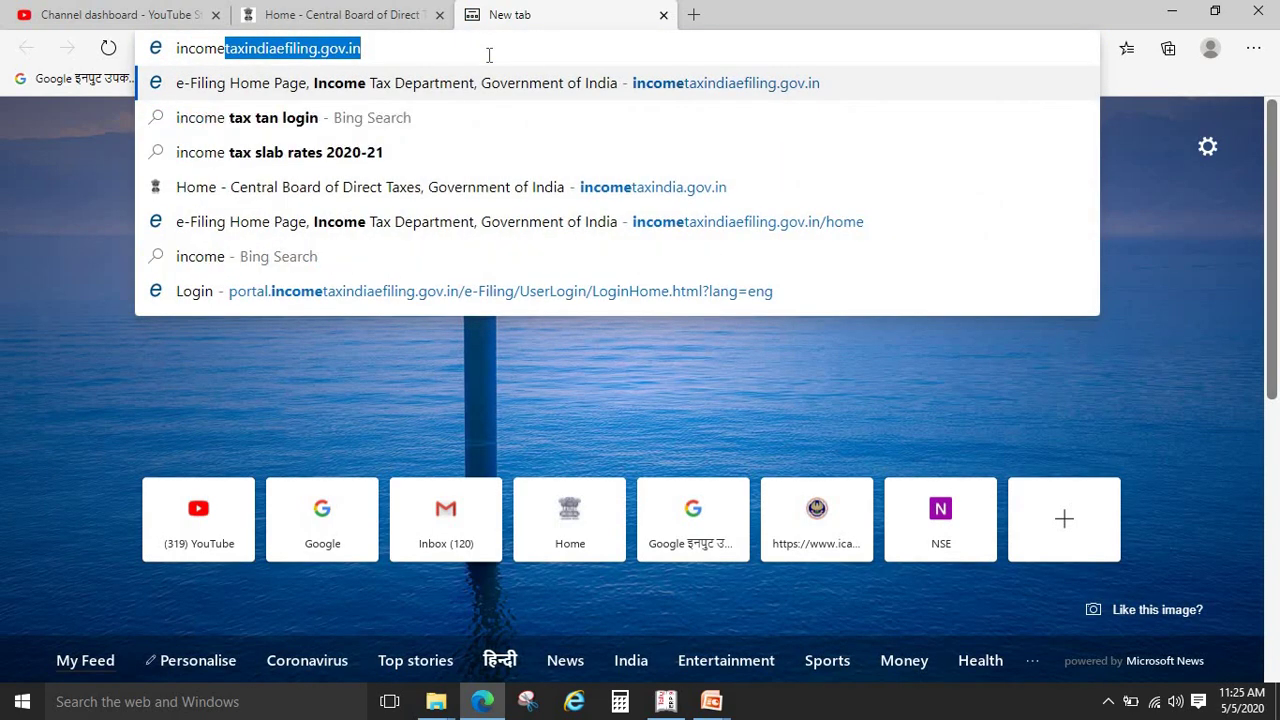
key(Return)
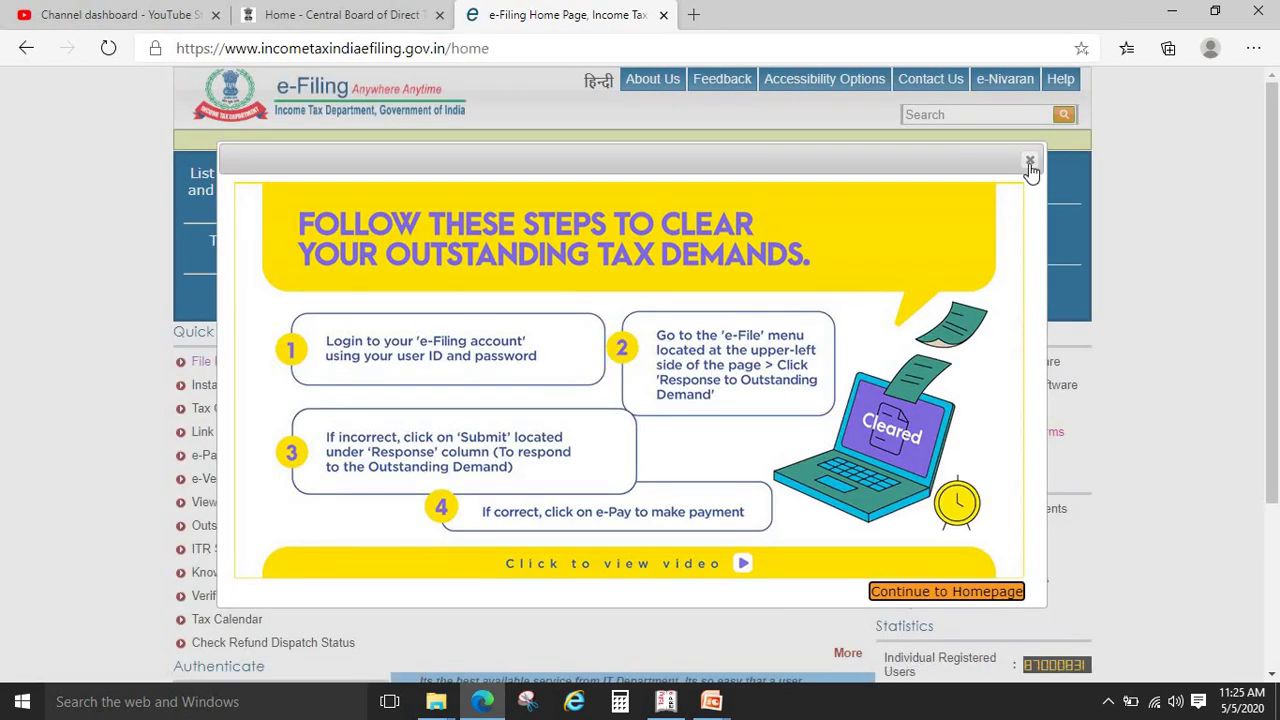
click(1030, 163)
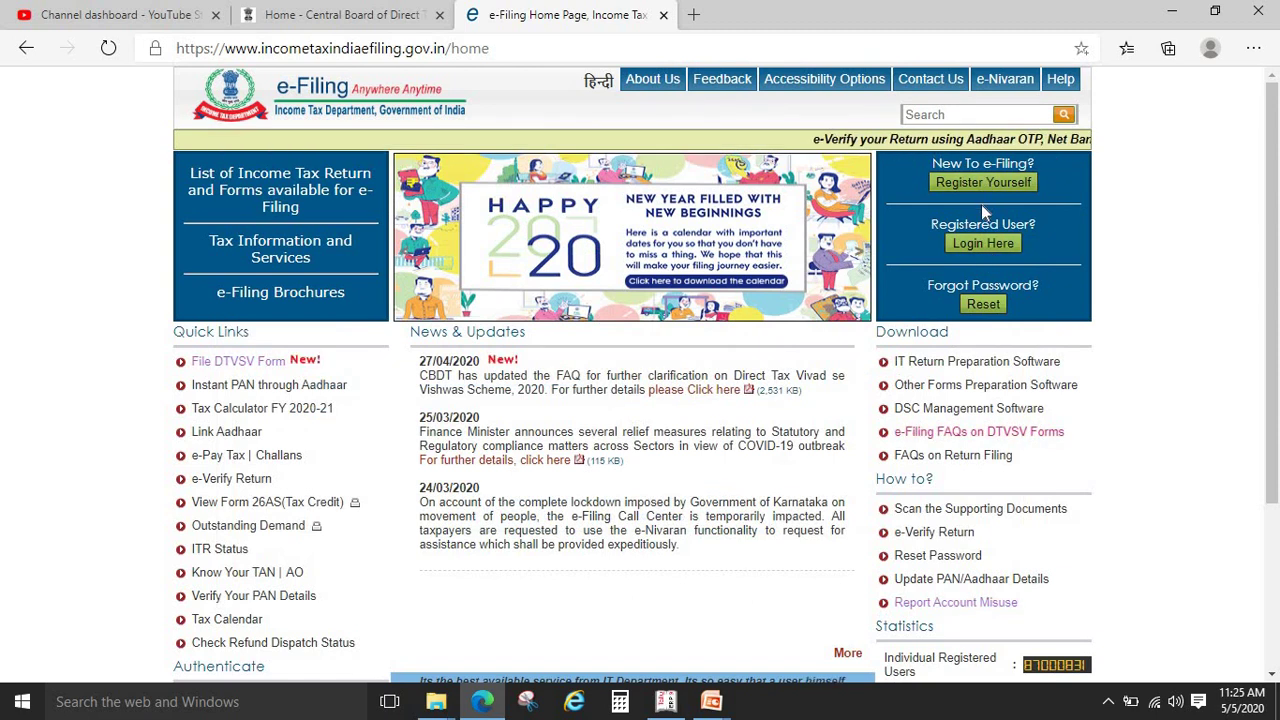
Open the e-Filing login form, enter the user ID, password and captcha, and log in
click(983, 244)
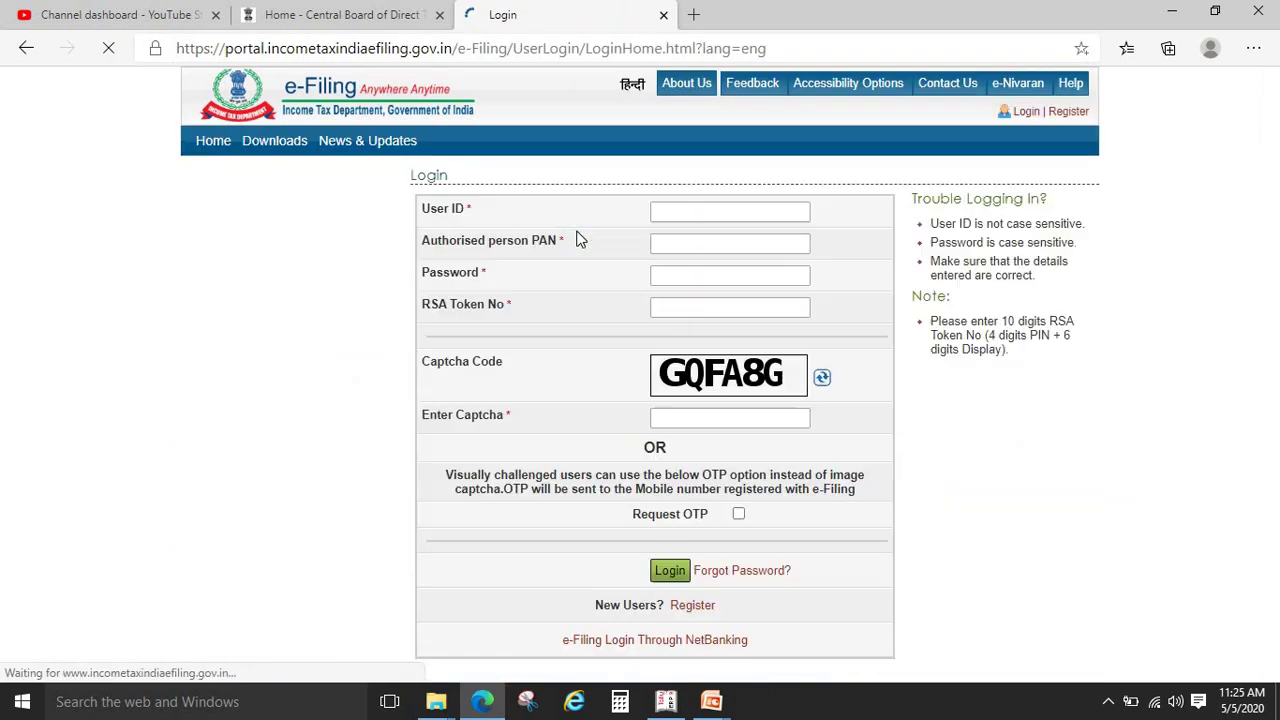
click(547, 222)
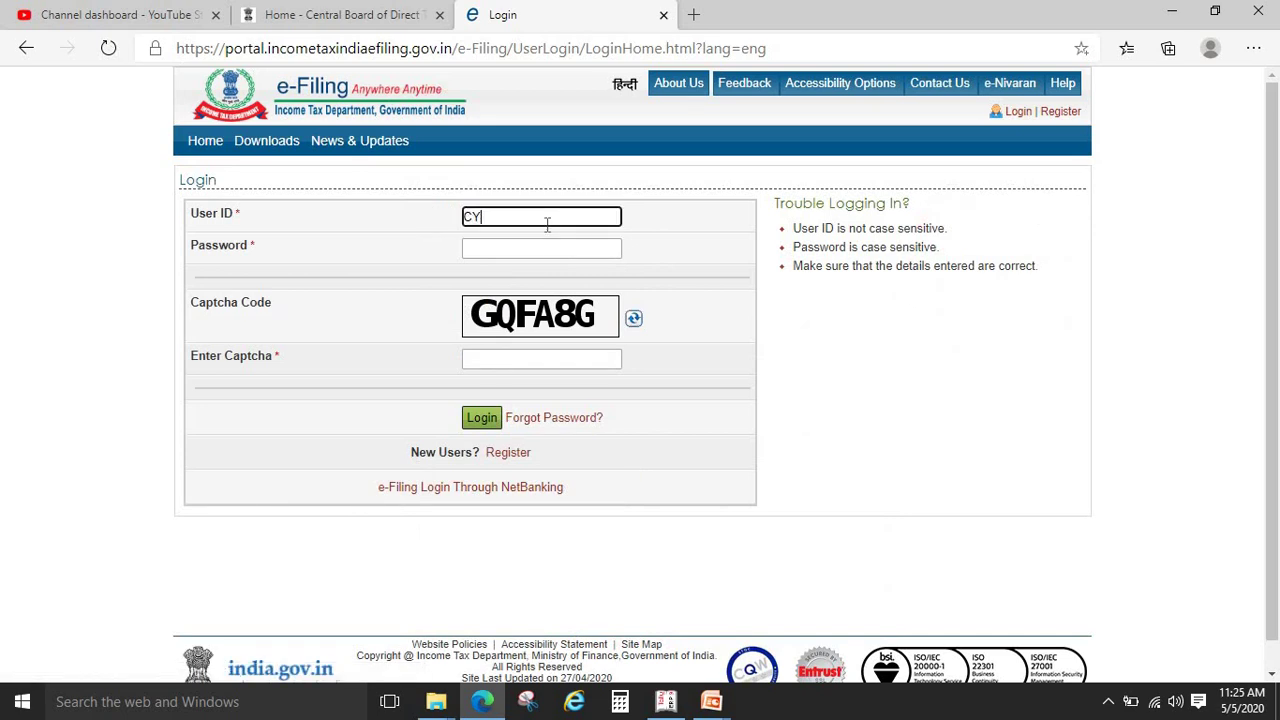
key(Tab)
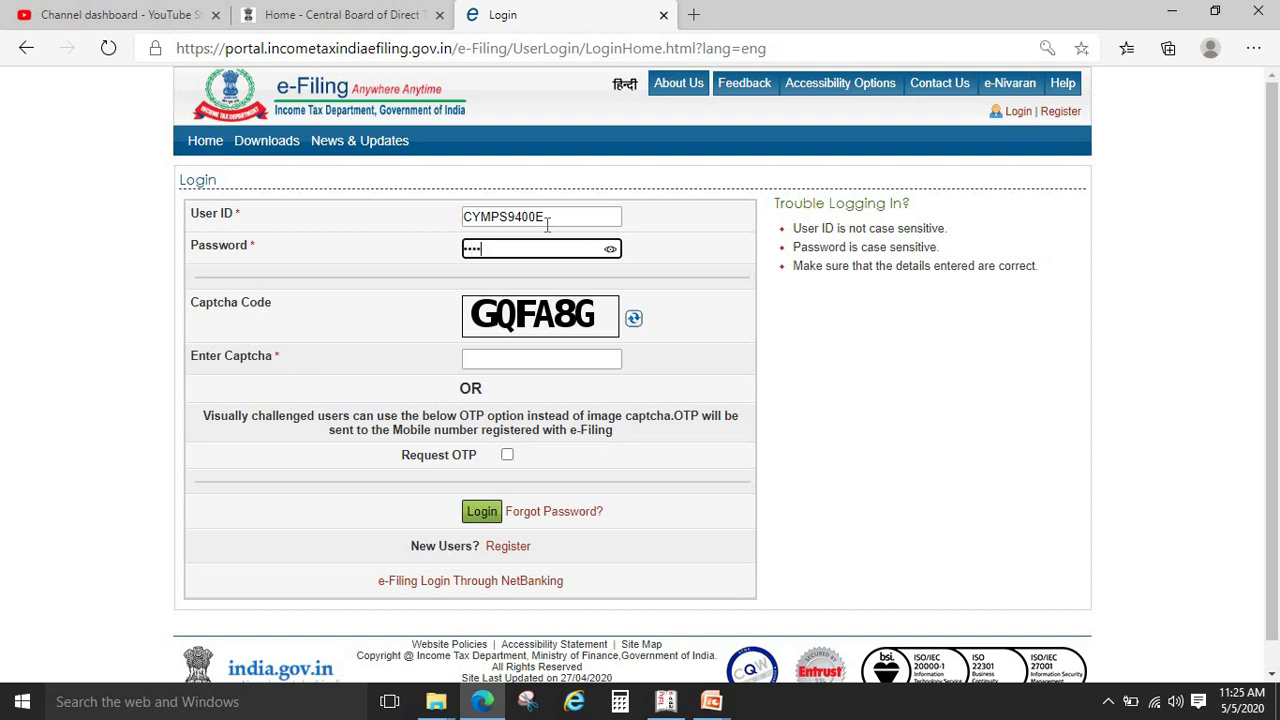
key(Tab)
key(Tab)
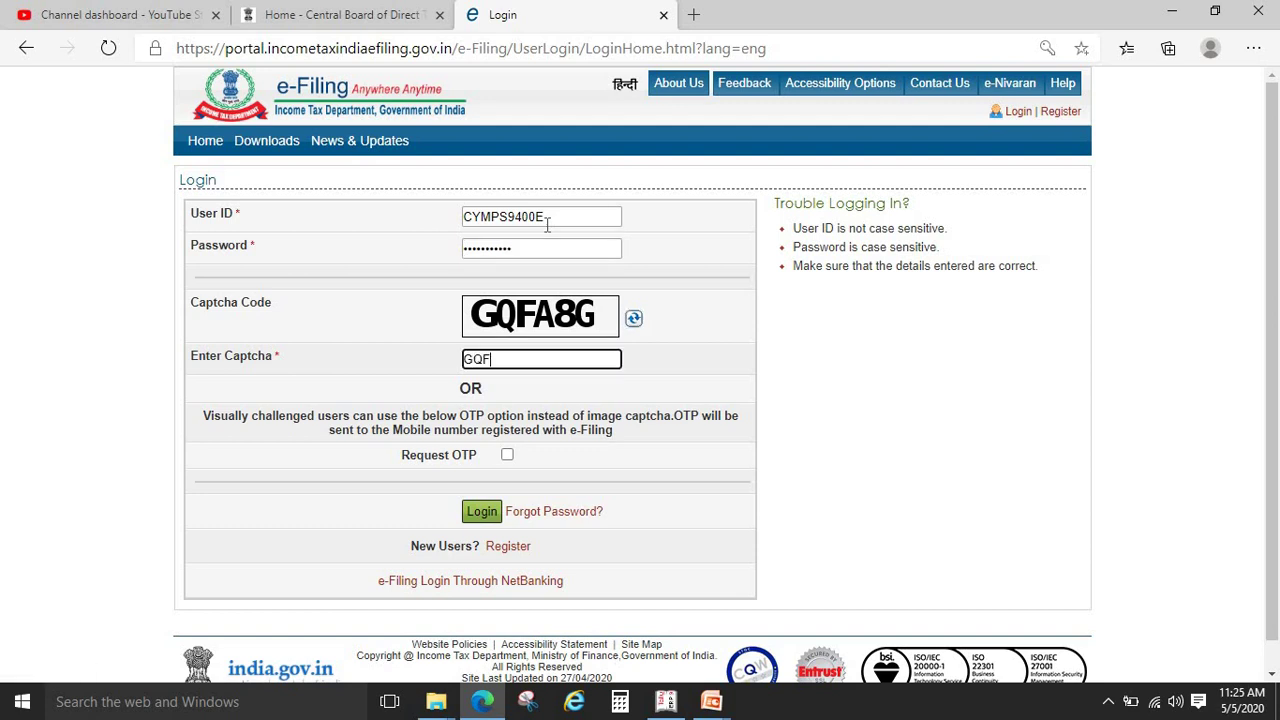
click(480, 513)
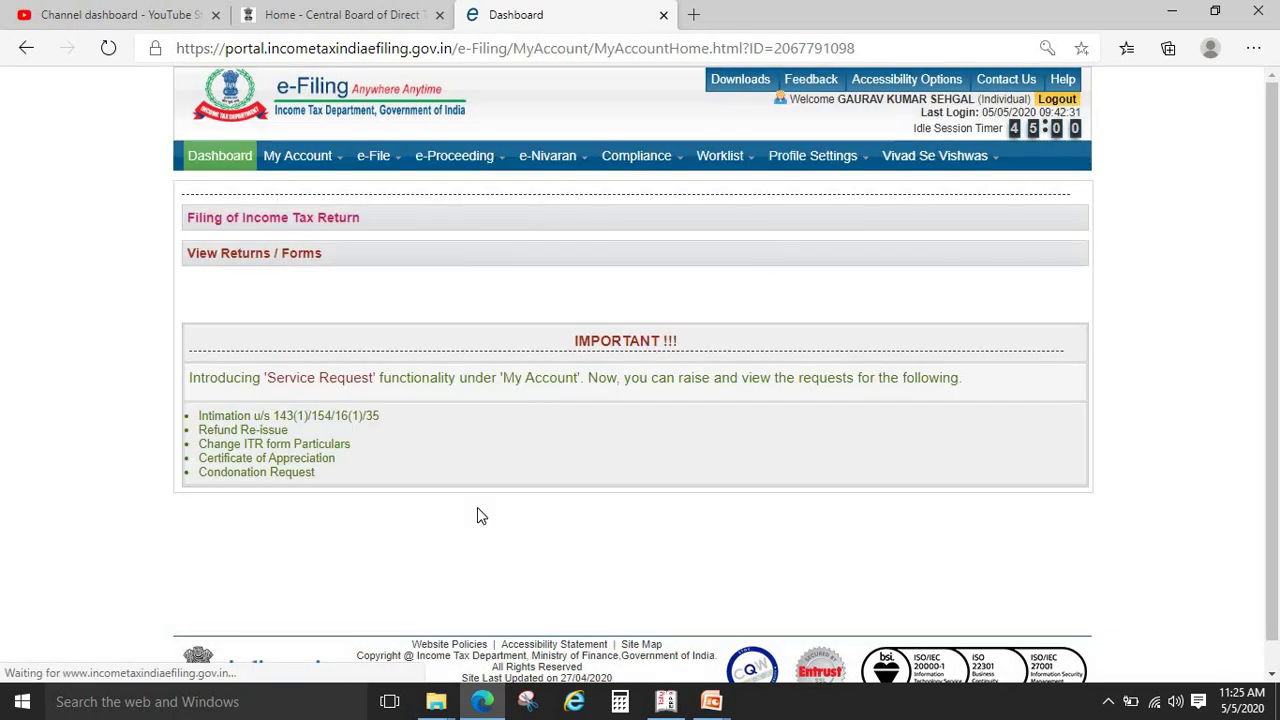
mouse_move(315, 160)
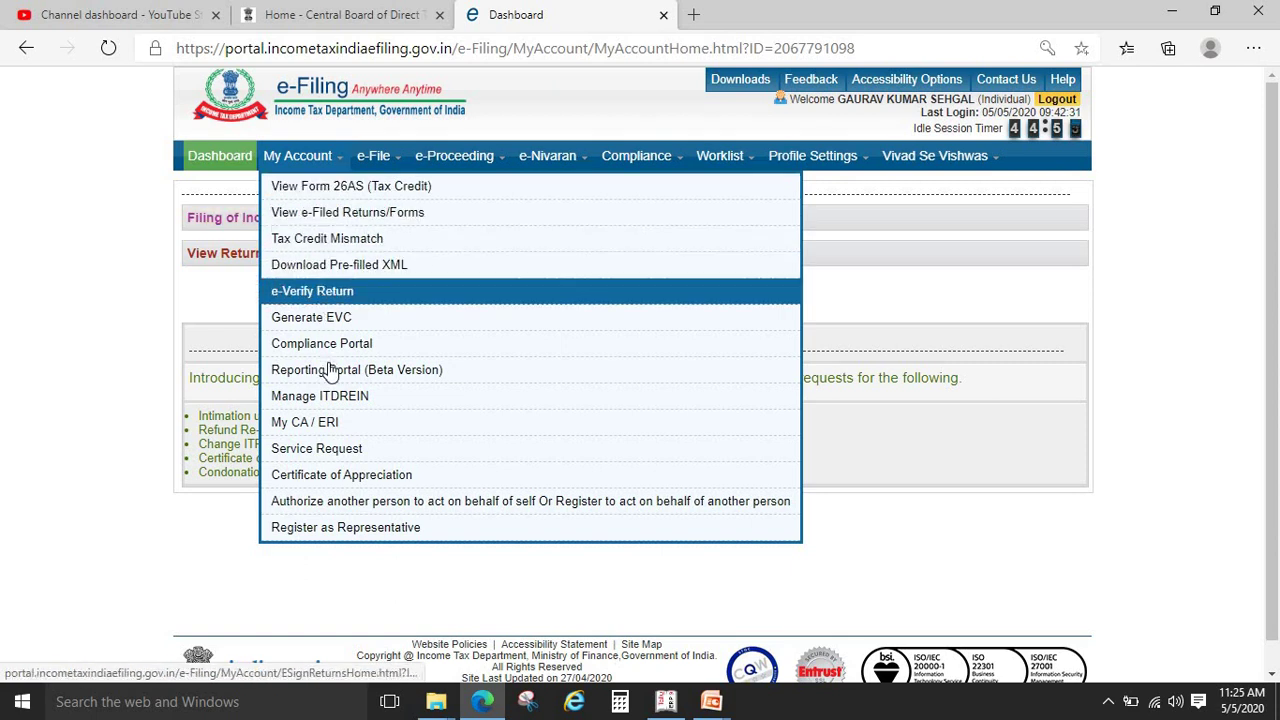
mouse_move(482, 157)
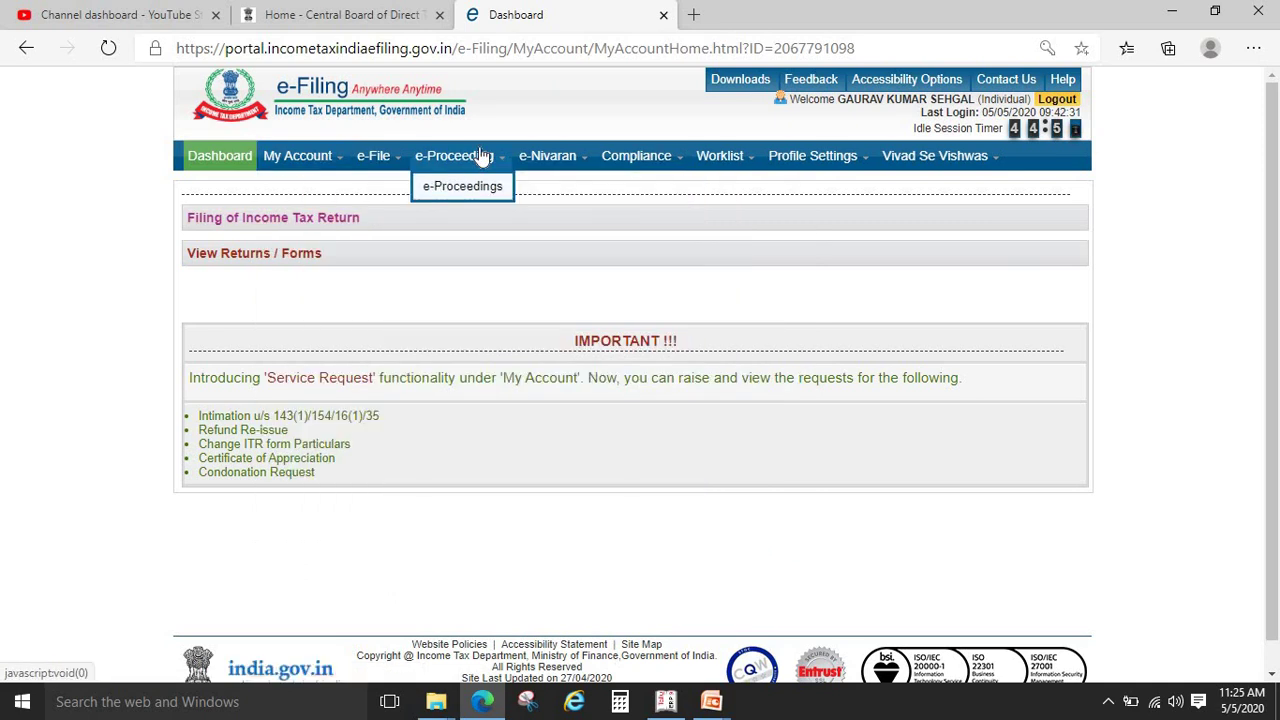
mouse_move(394, 170)
mouse_move(797, 189)
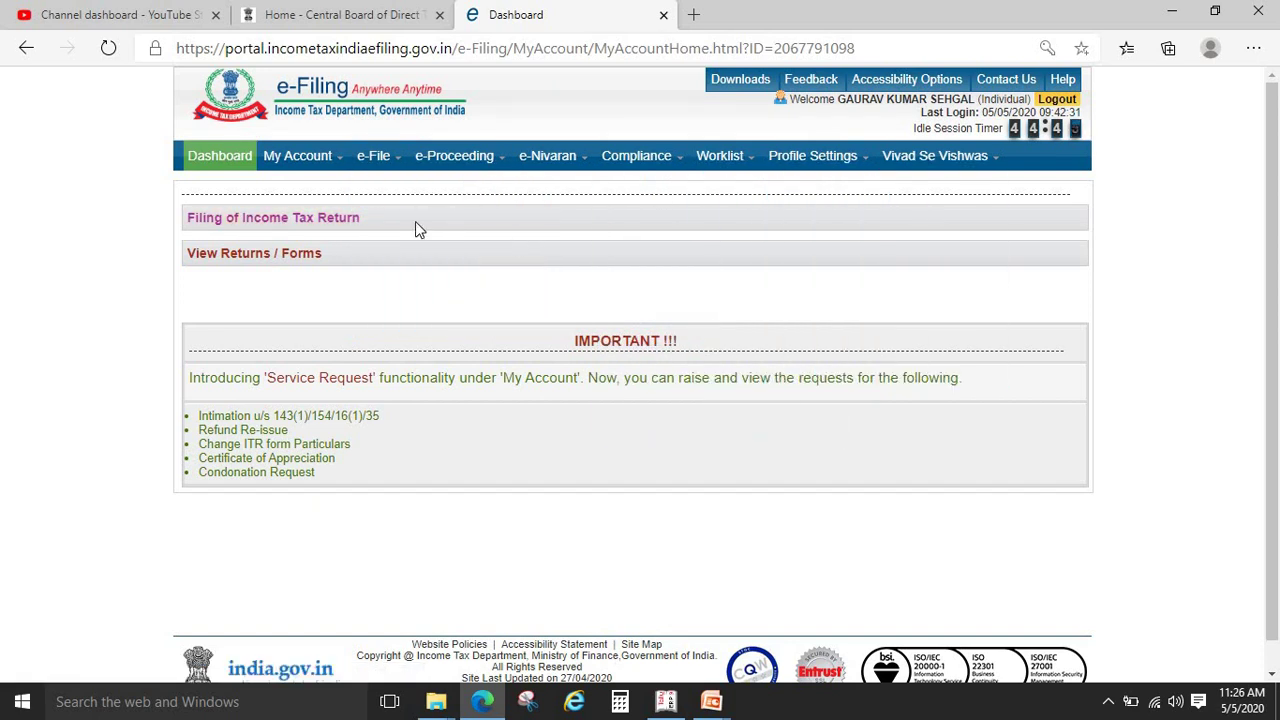
List the filed Income Tax Returns under View Returns / Forms
click(288, 263)
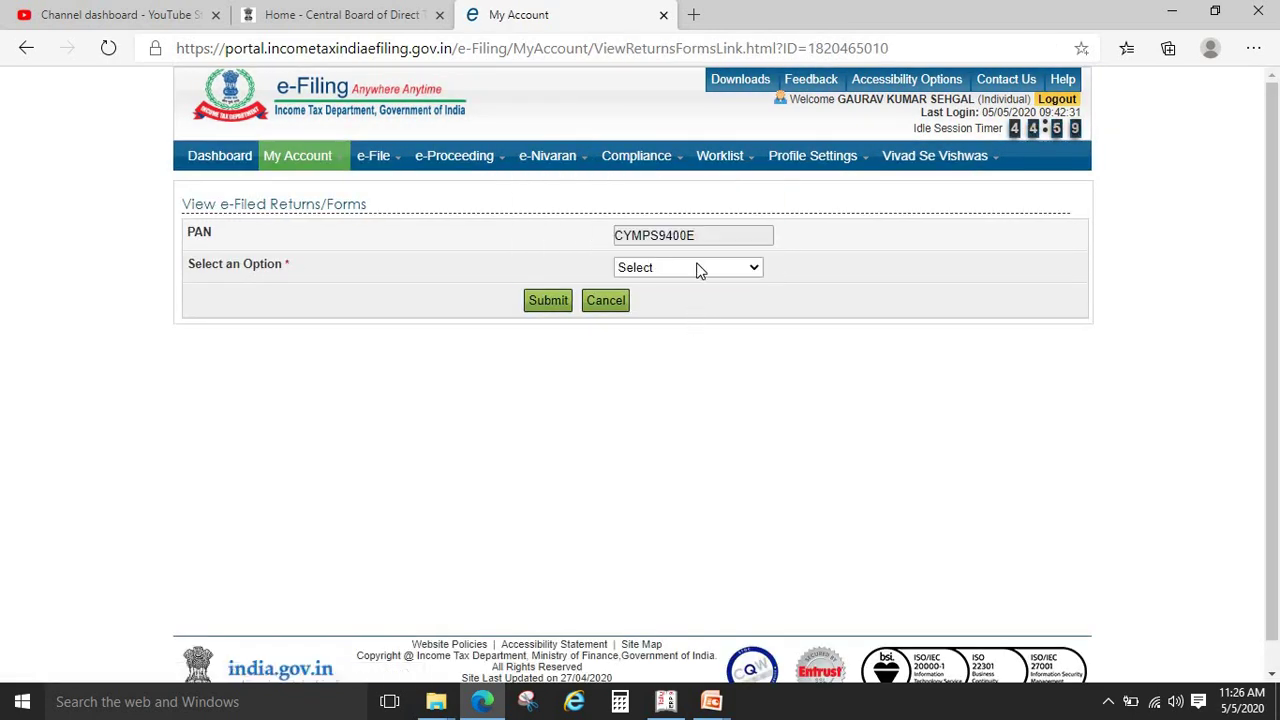
click(686, 267)
click(683, 306)
click(546, 300)
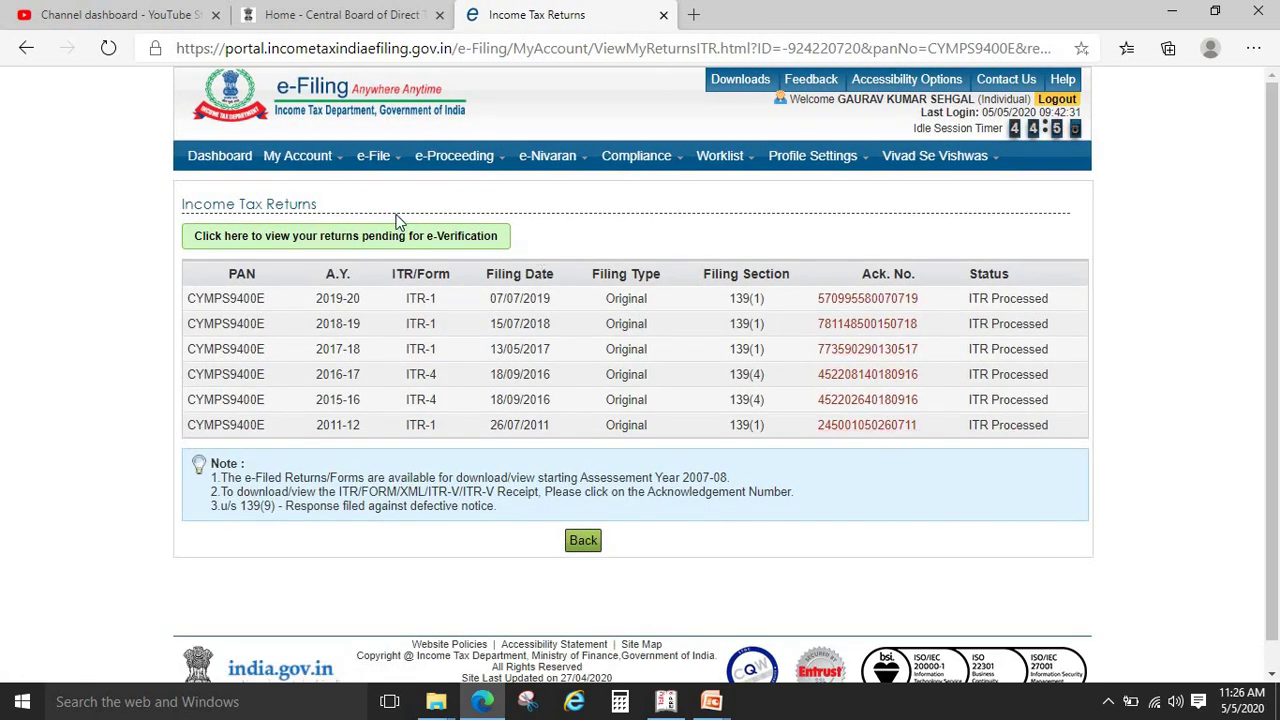
Return to the dashboard, log out, and reveal the next website on the slide
click(203, 152)
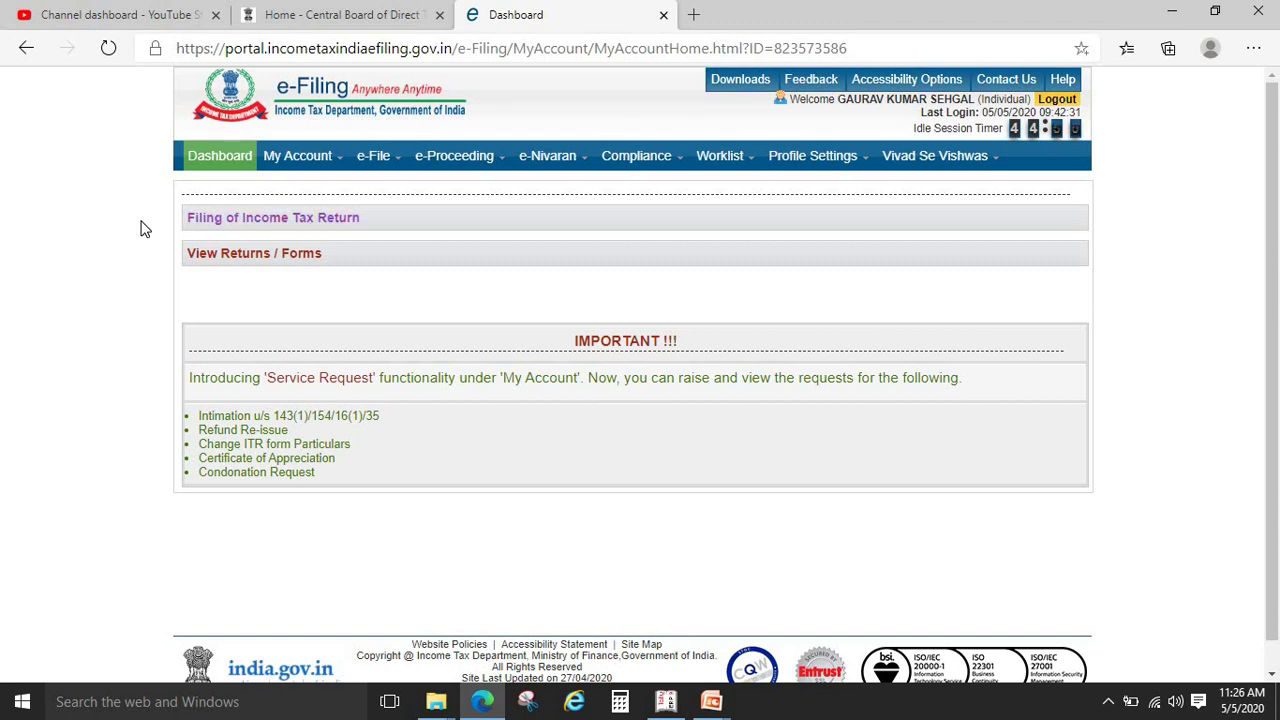
click(1055, 100)
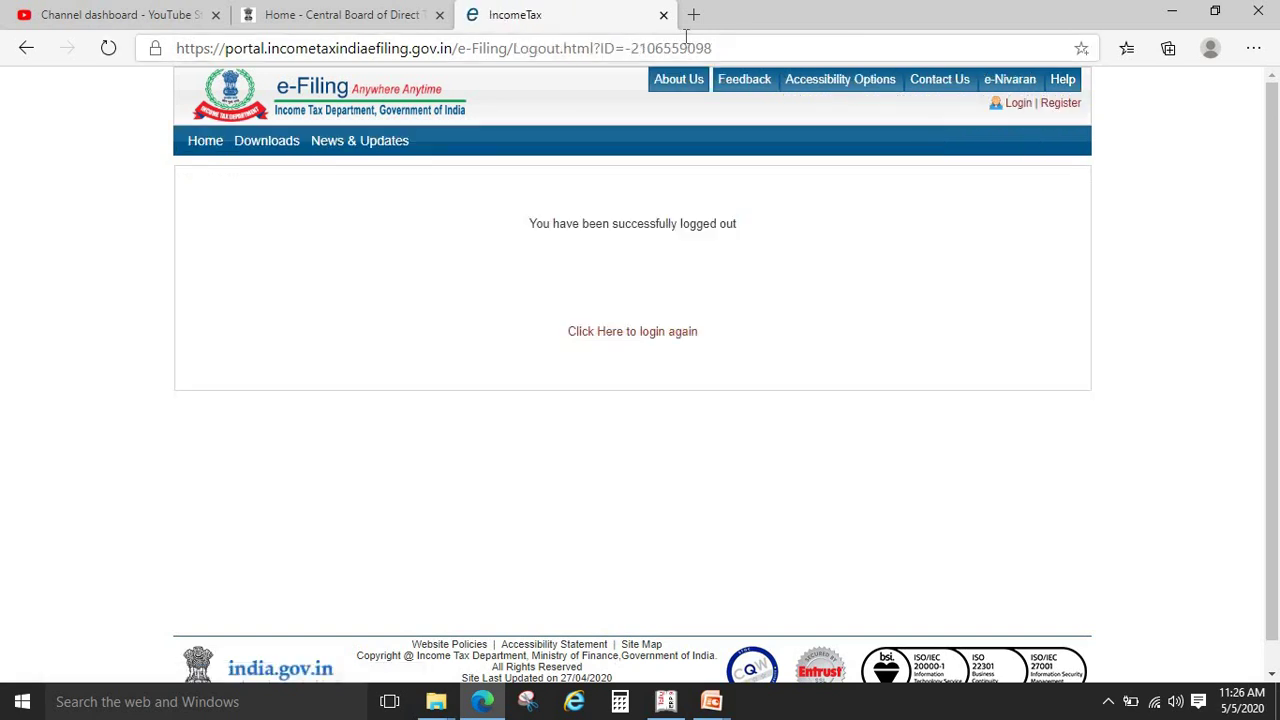
key(alt+Tab)
click(686, 40)
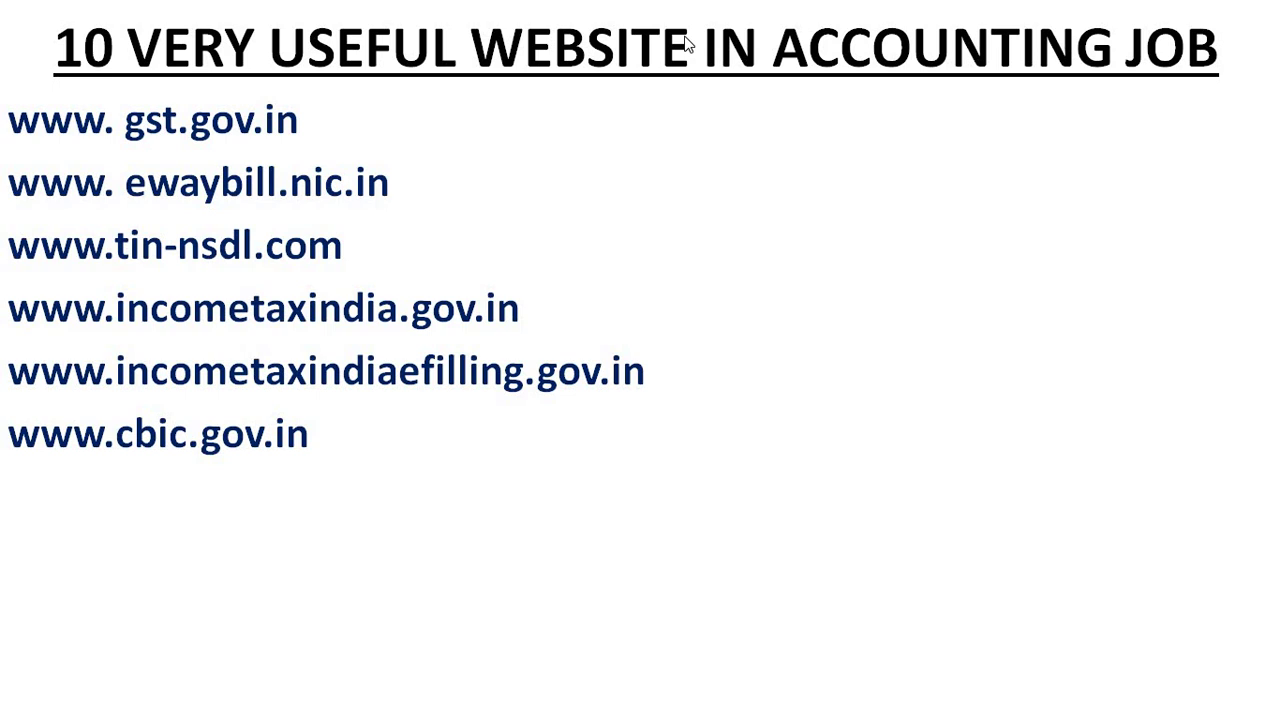
key(alt+Tab)
click(590, 47)
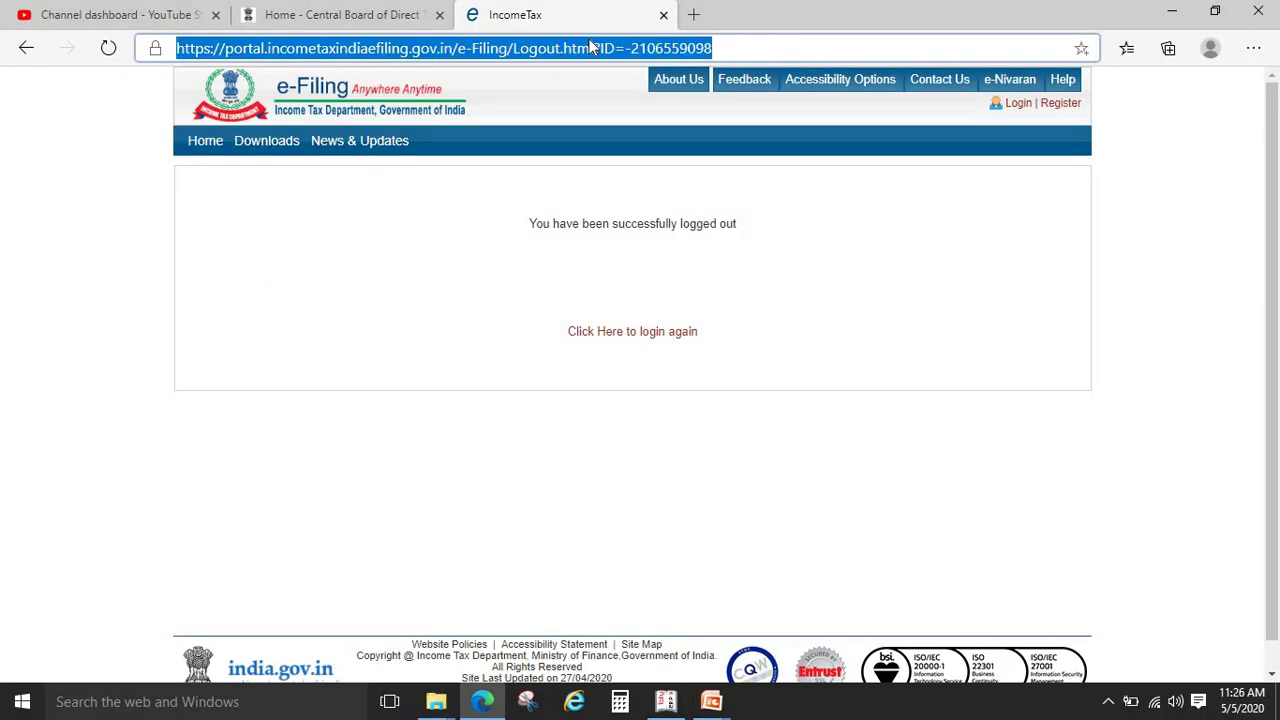
text(WWW.C)
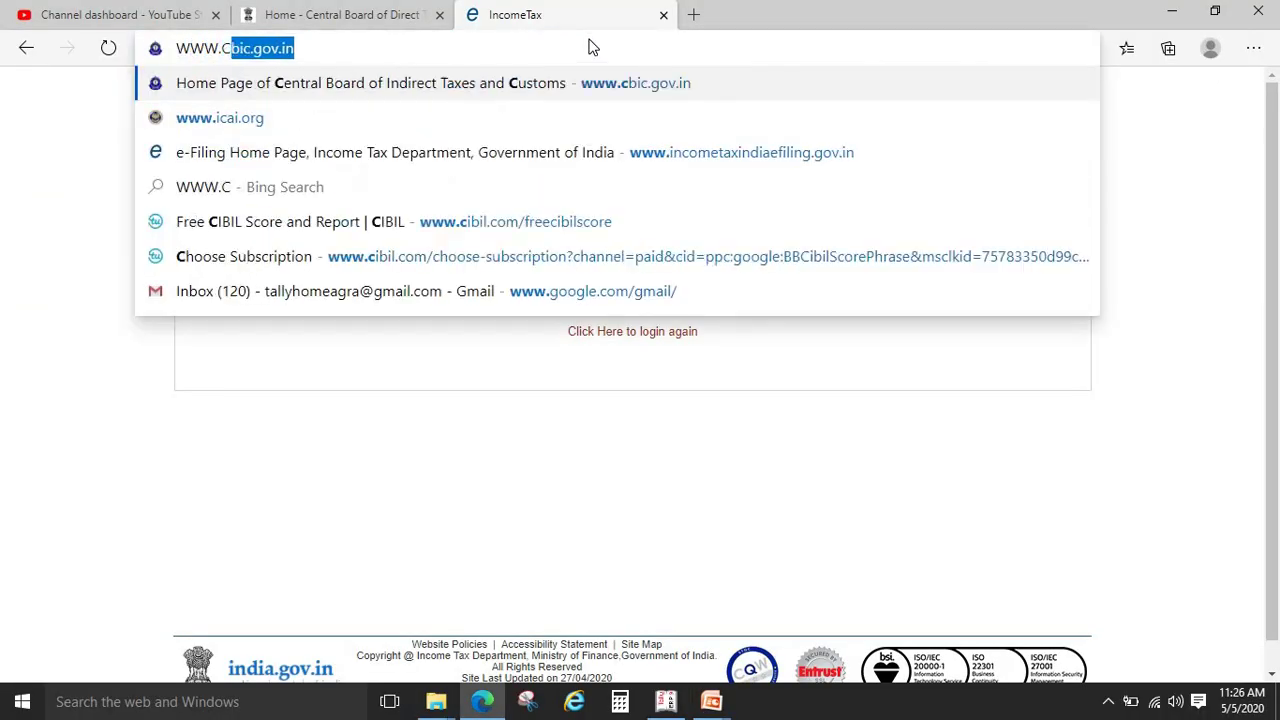
text(BIC)
key(Return)
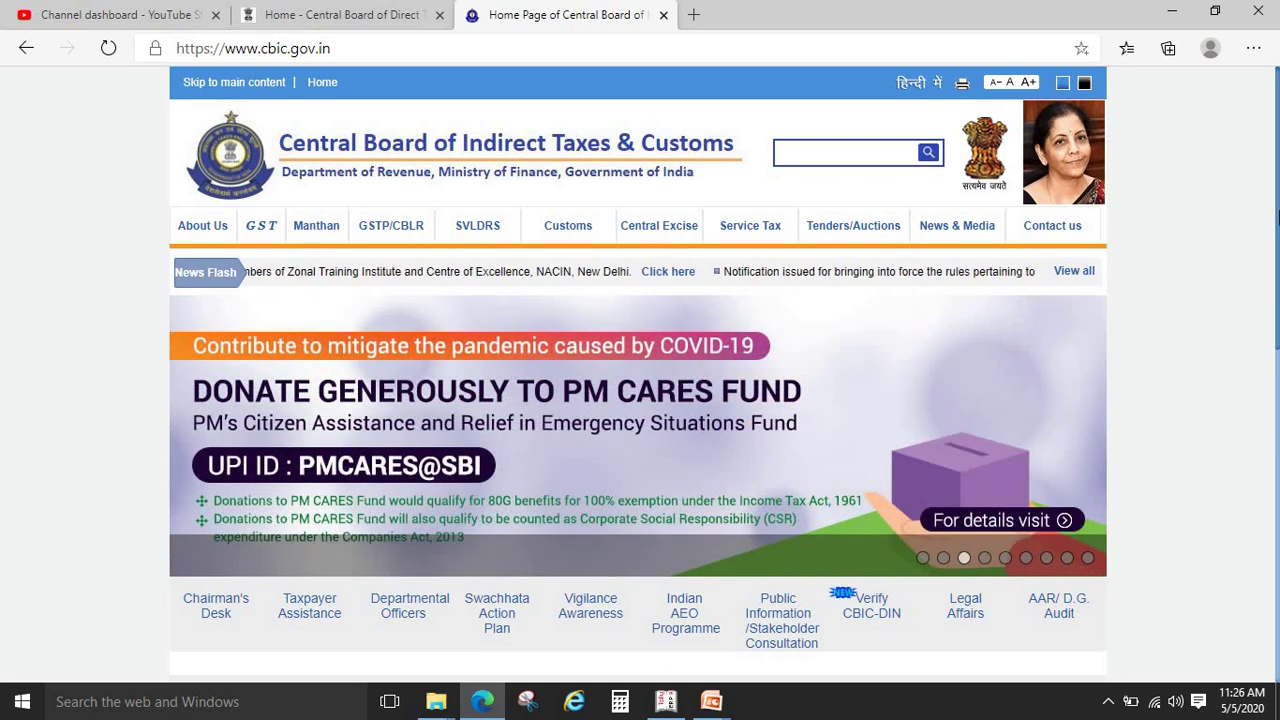
drag(1278, 220, 1278, 287)
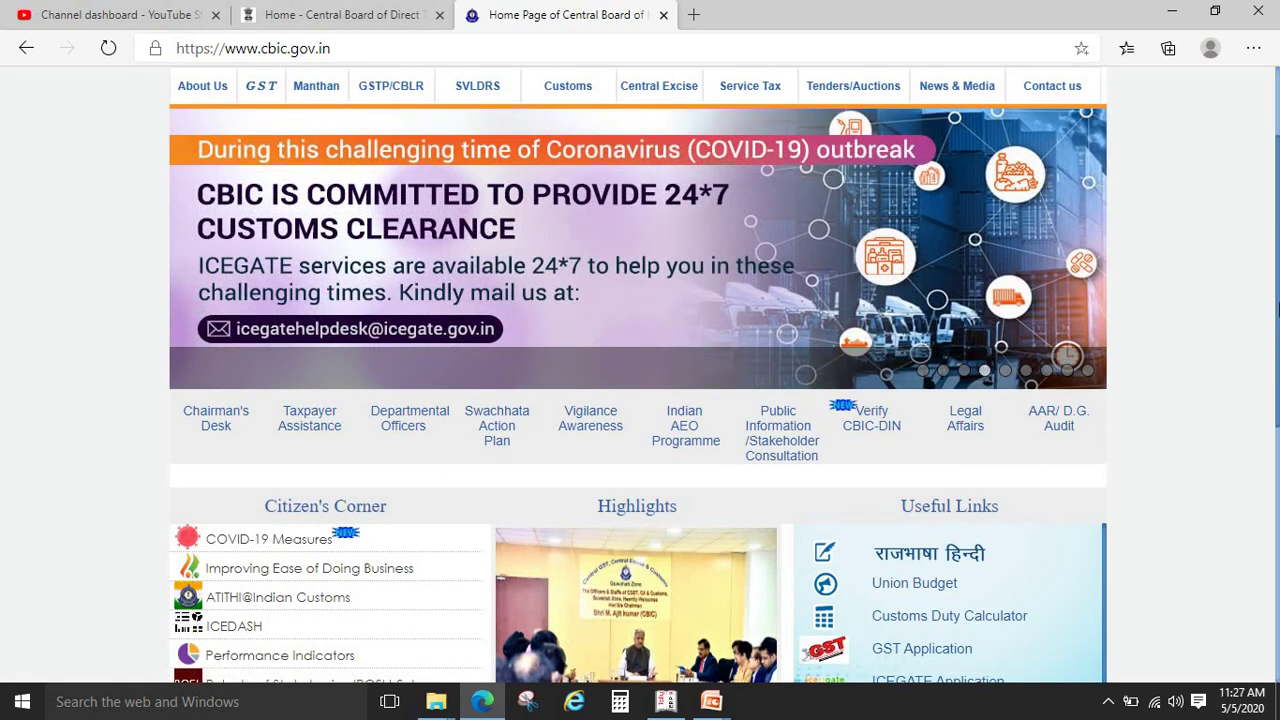
scroll(1278, 312, down, 3)
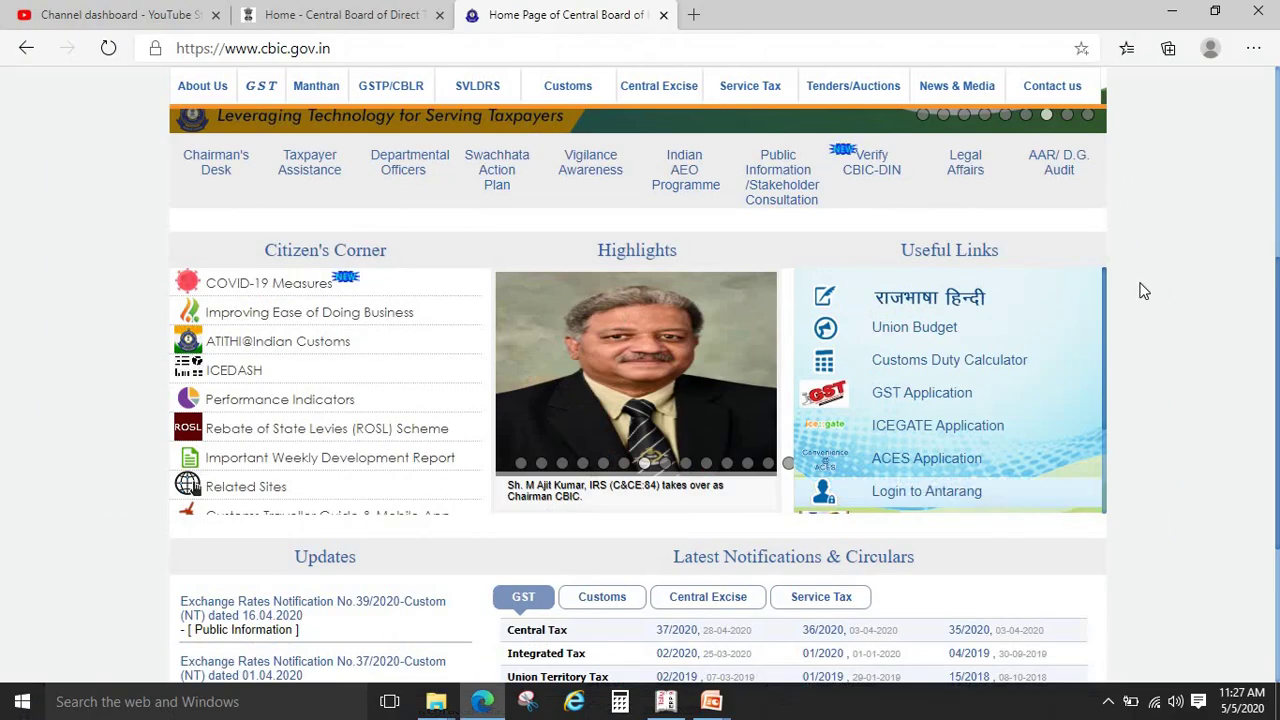
scroll(1277, 330, up, 5)
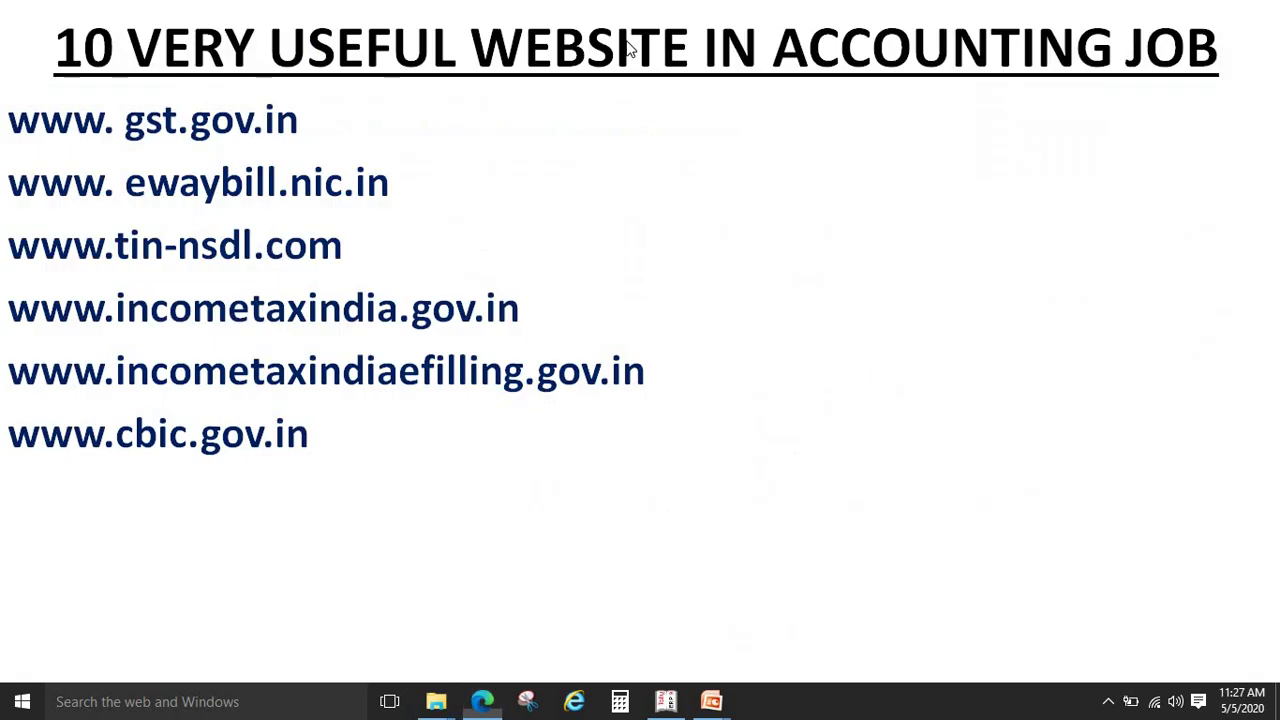
click(630, 48)
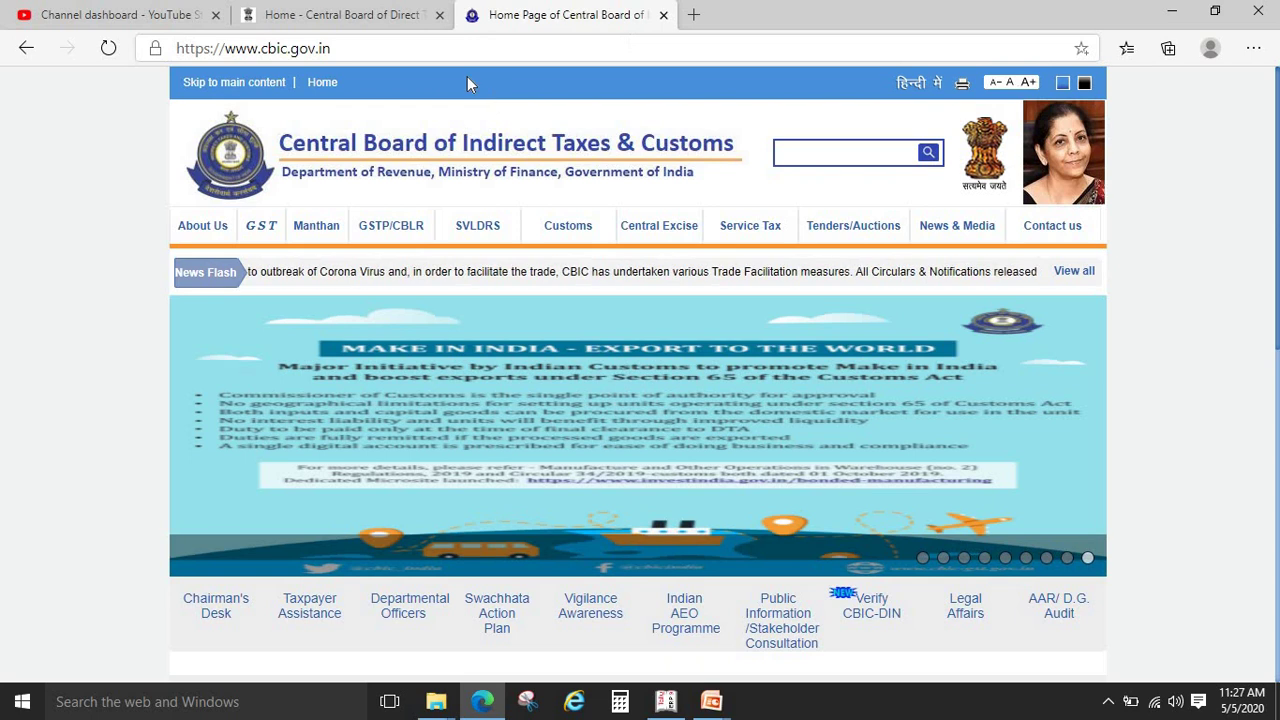
click(483, 48)
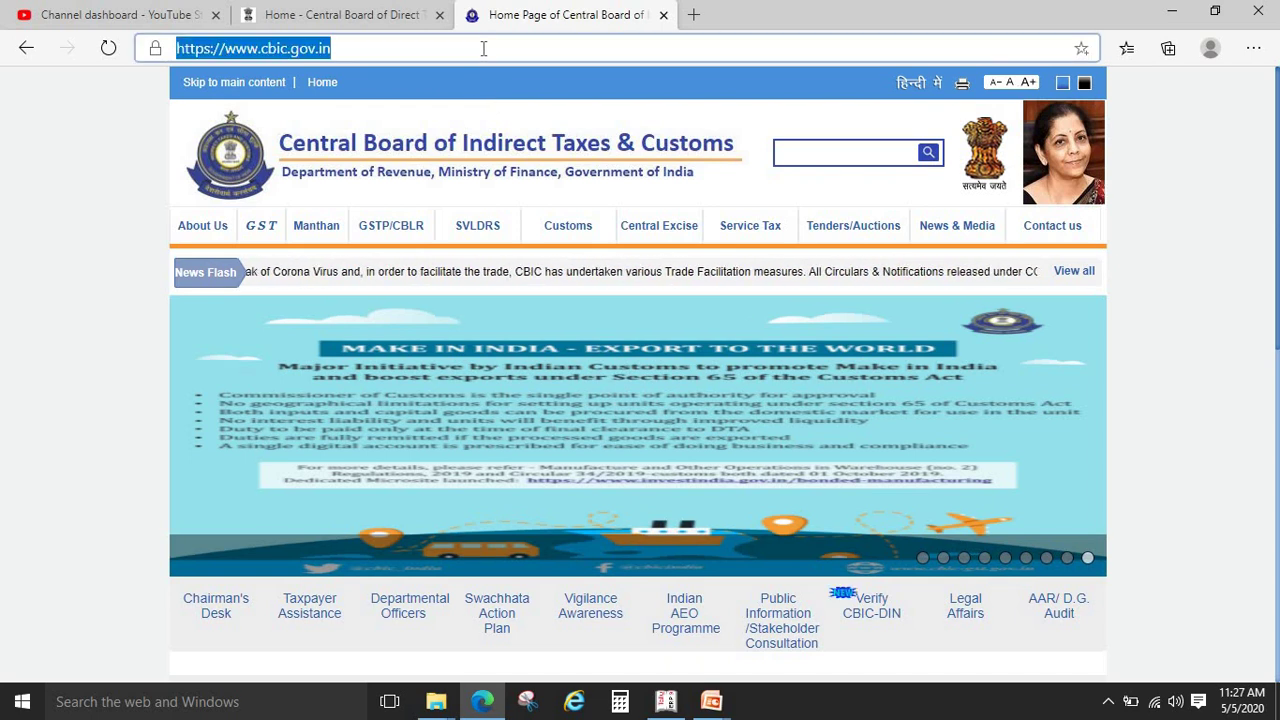
text(WWW)
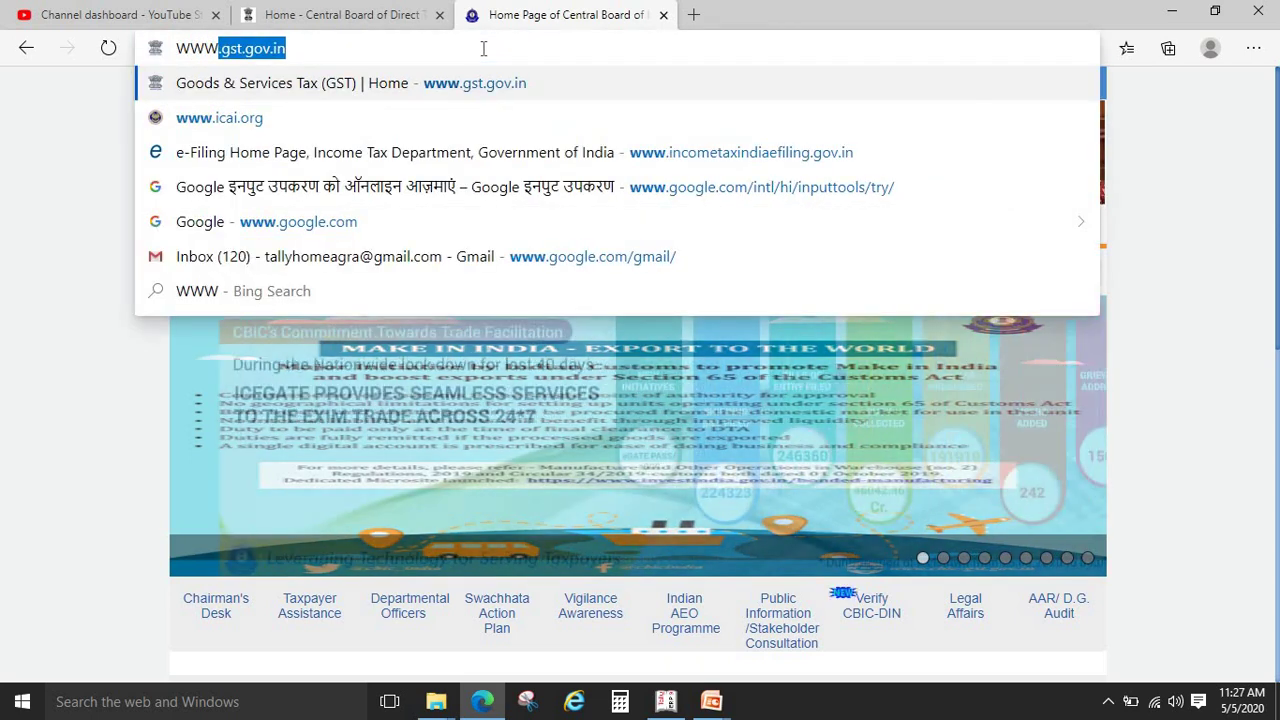
text(.DF)
key(BackSpace)
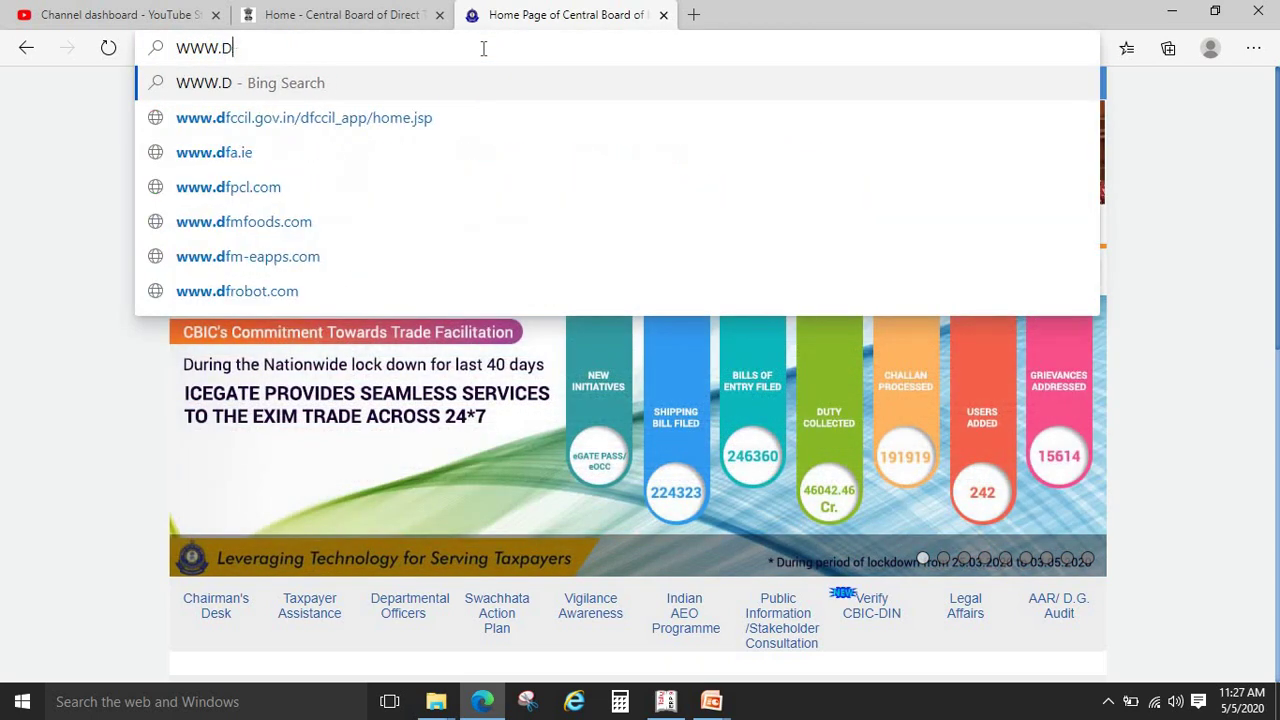
text(GFT.GOV.IN)
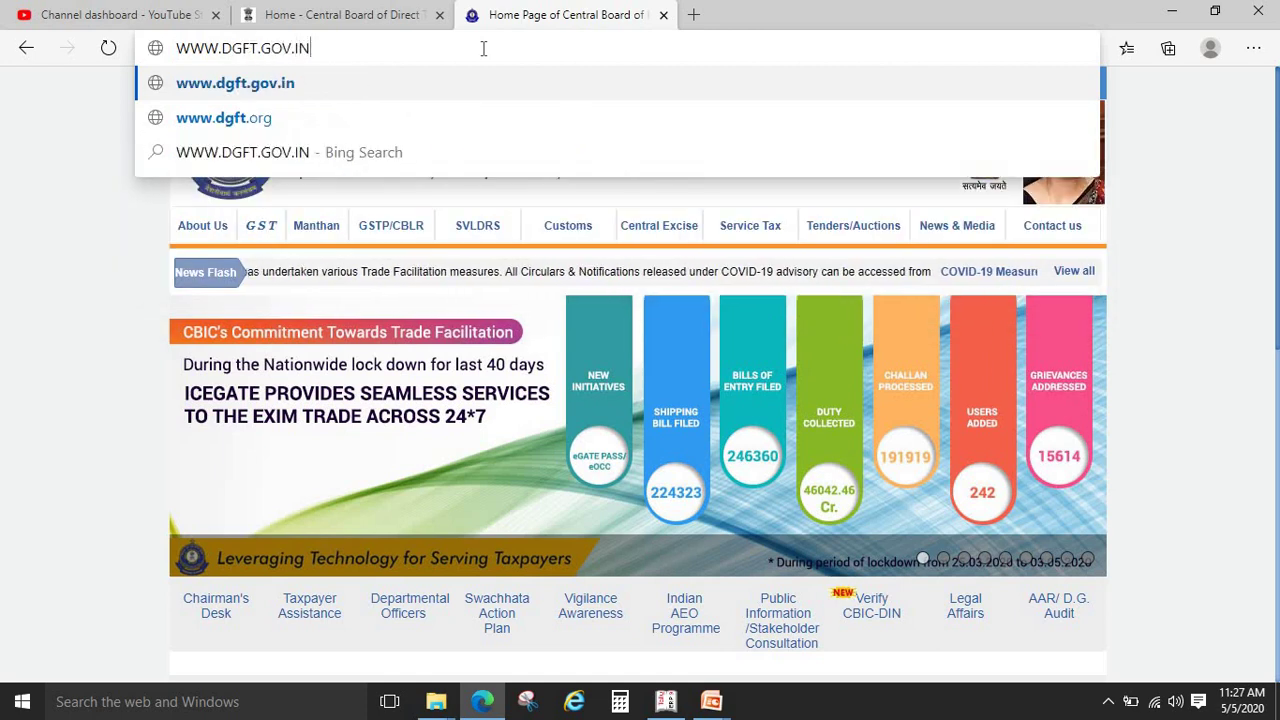
key(Return)
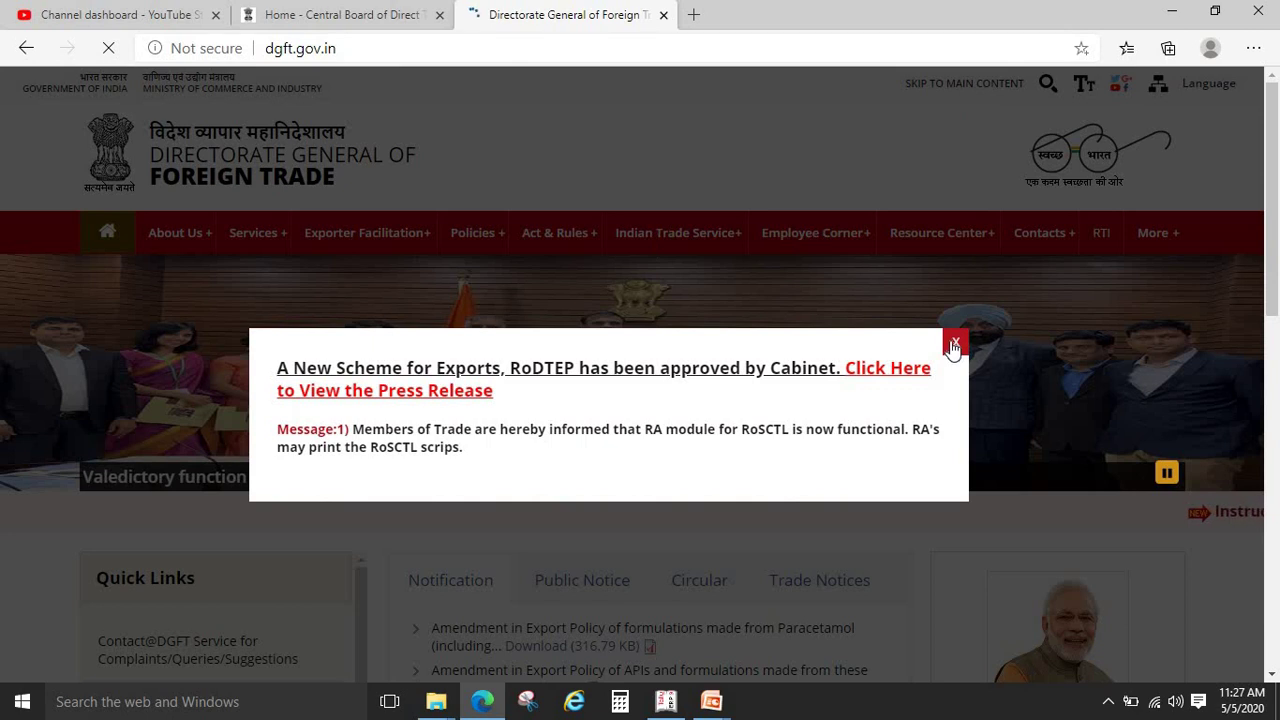
click(953, 345)
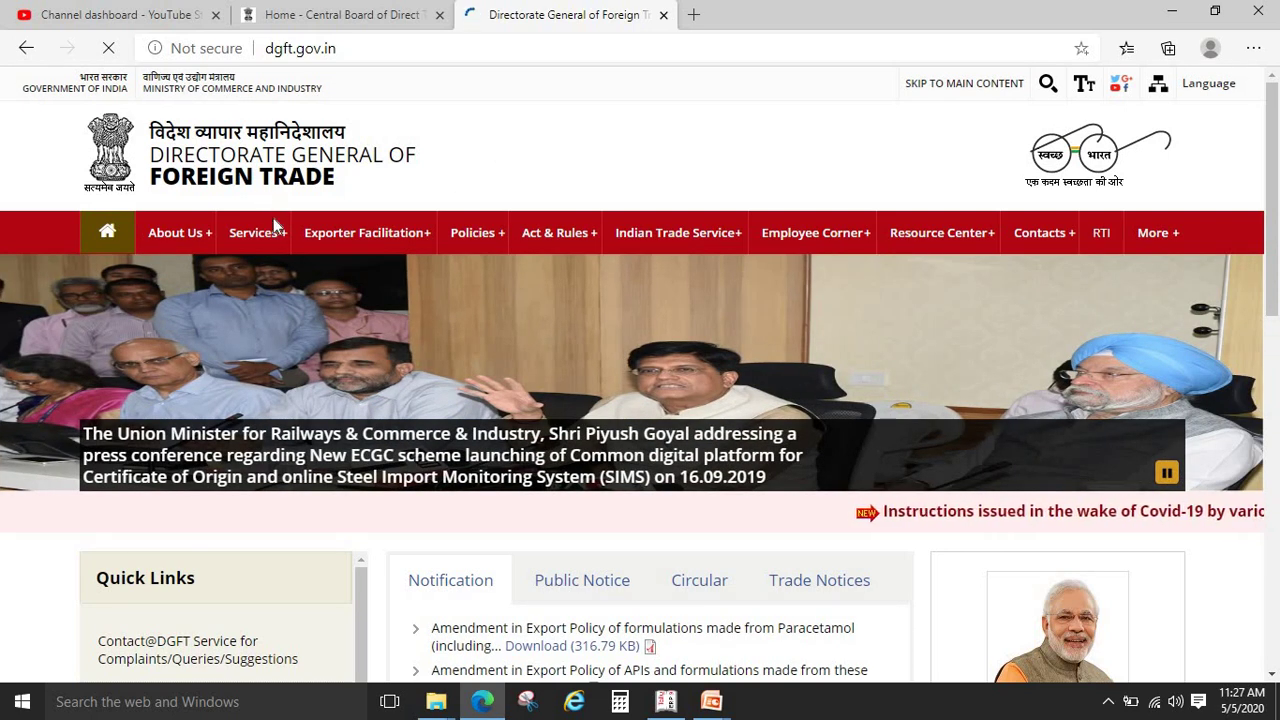
Look over the DGFT Services menu and home page, then return to the slide list
mouse_move(273, 228)
mouse_move(280, 318)
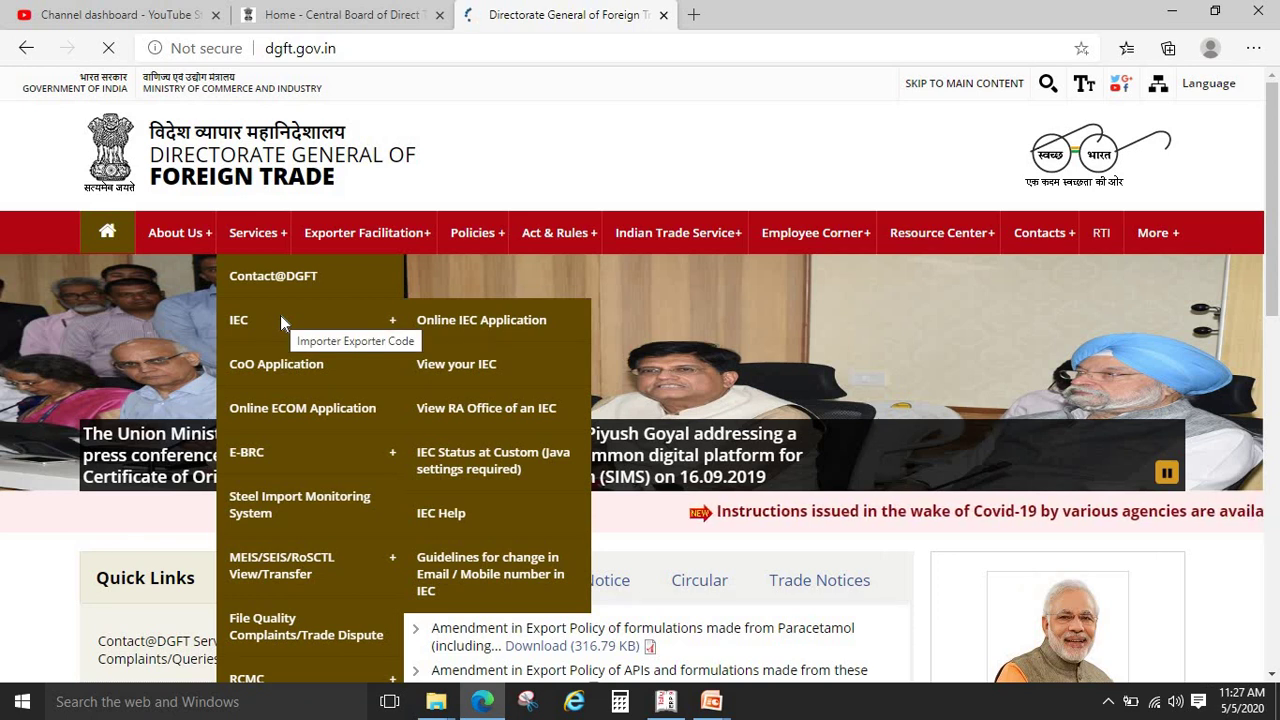
mouse_move(292, 455)
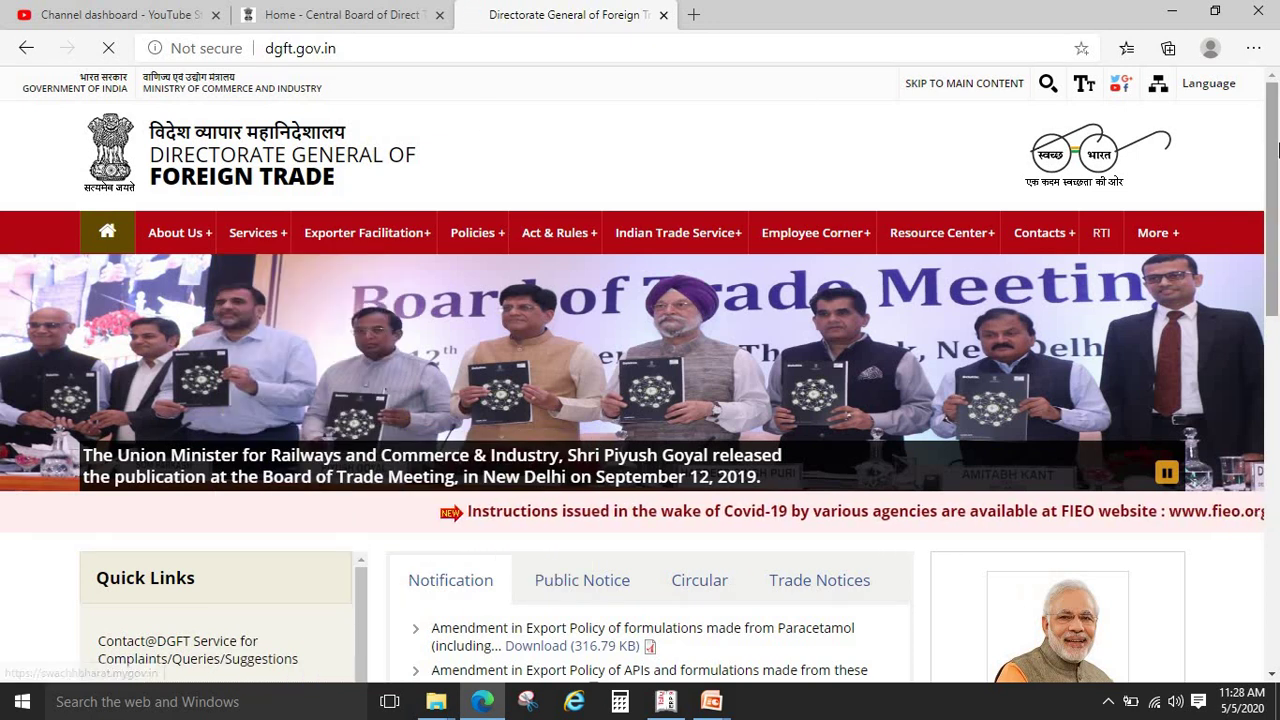
drag(1277, 148, 1277, 228)
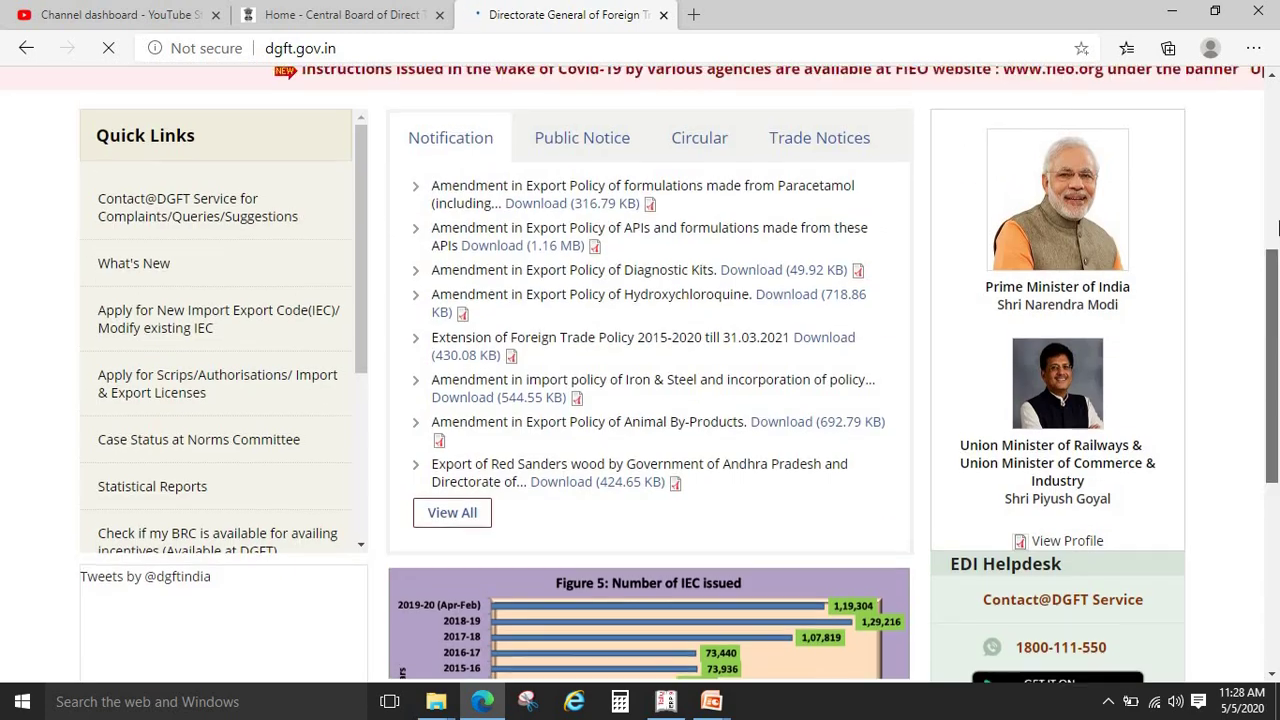
click(1277, 228)
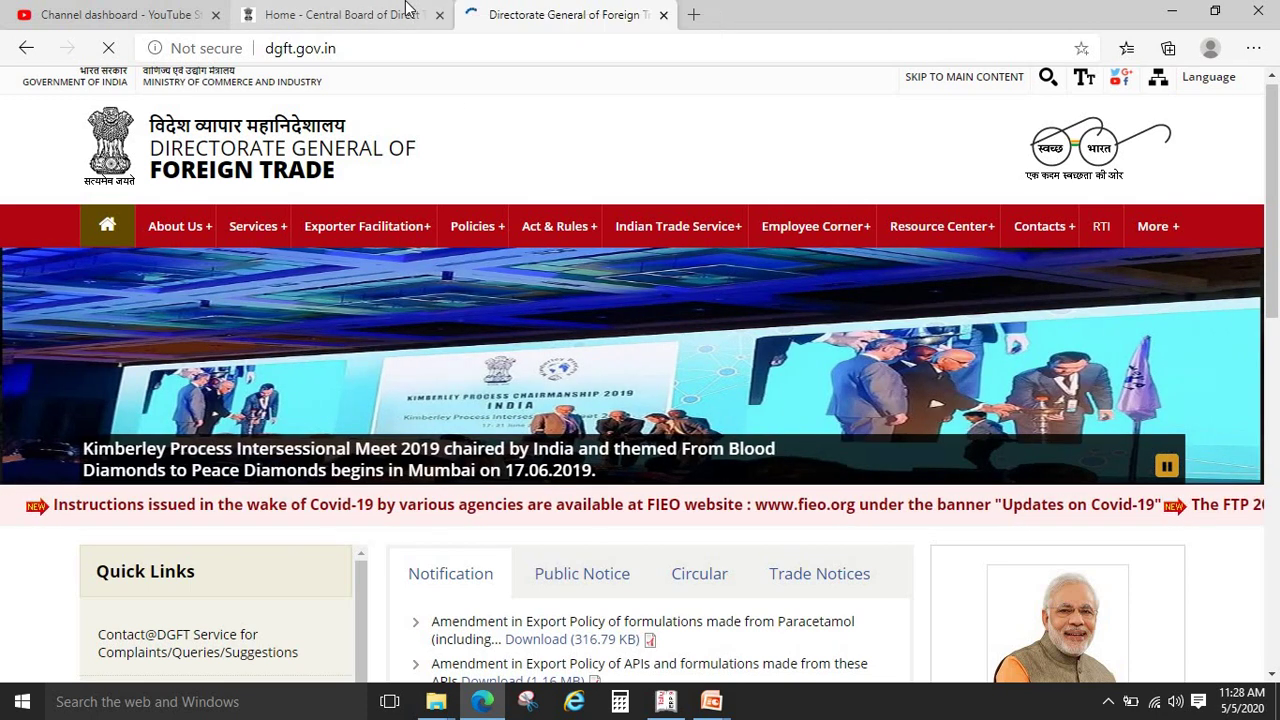
key(alt+Tab)
click(408, 9)
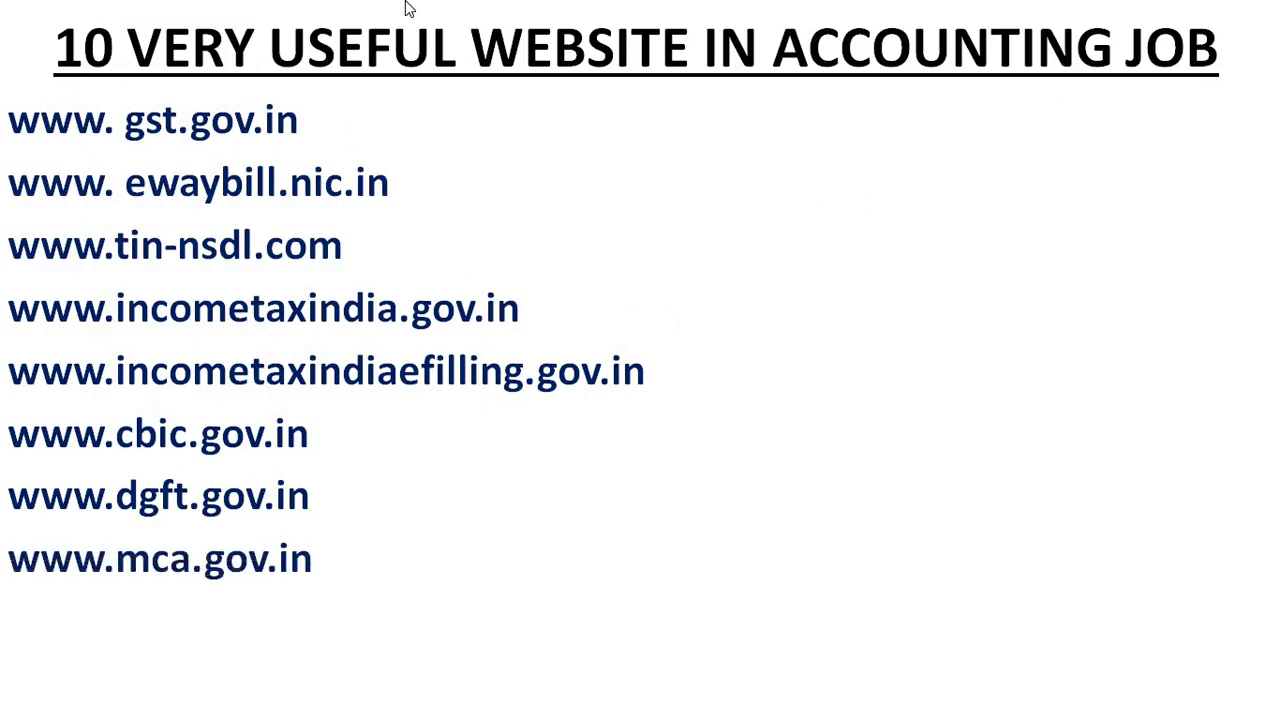
key(alt+Tab)
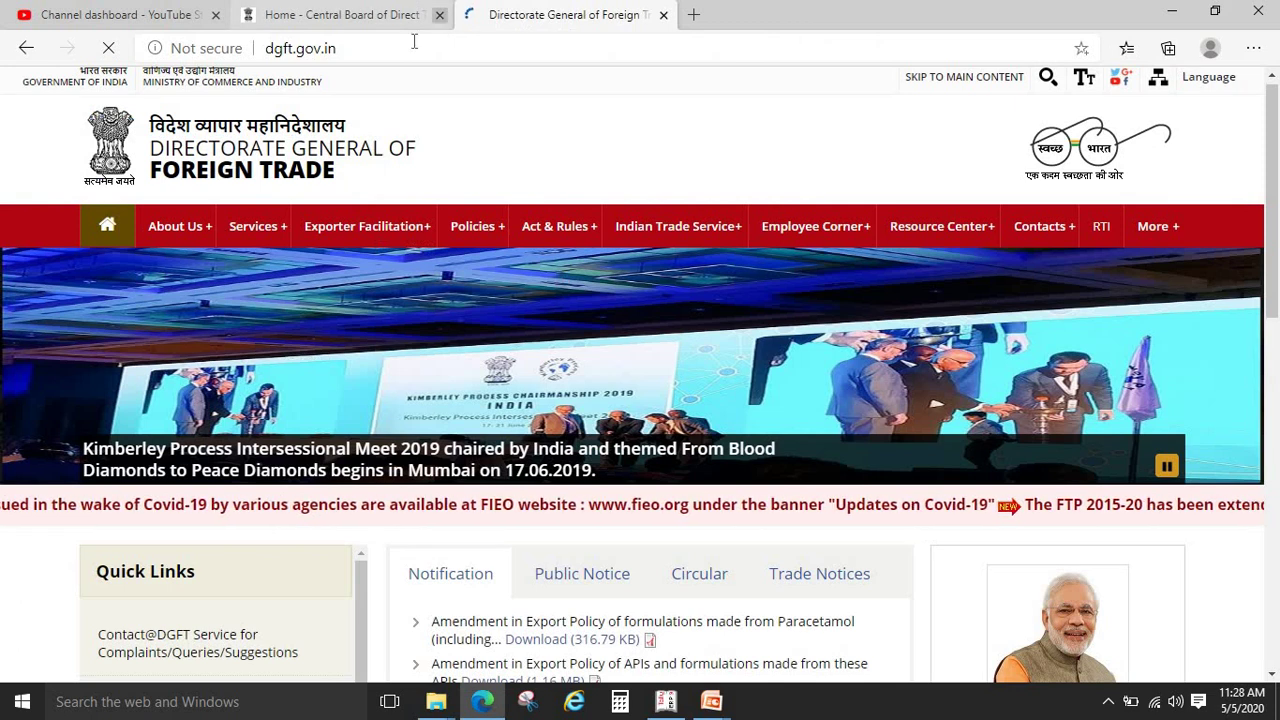
click(414, 41)
text(WWW)
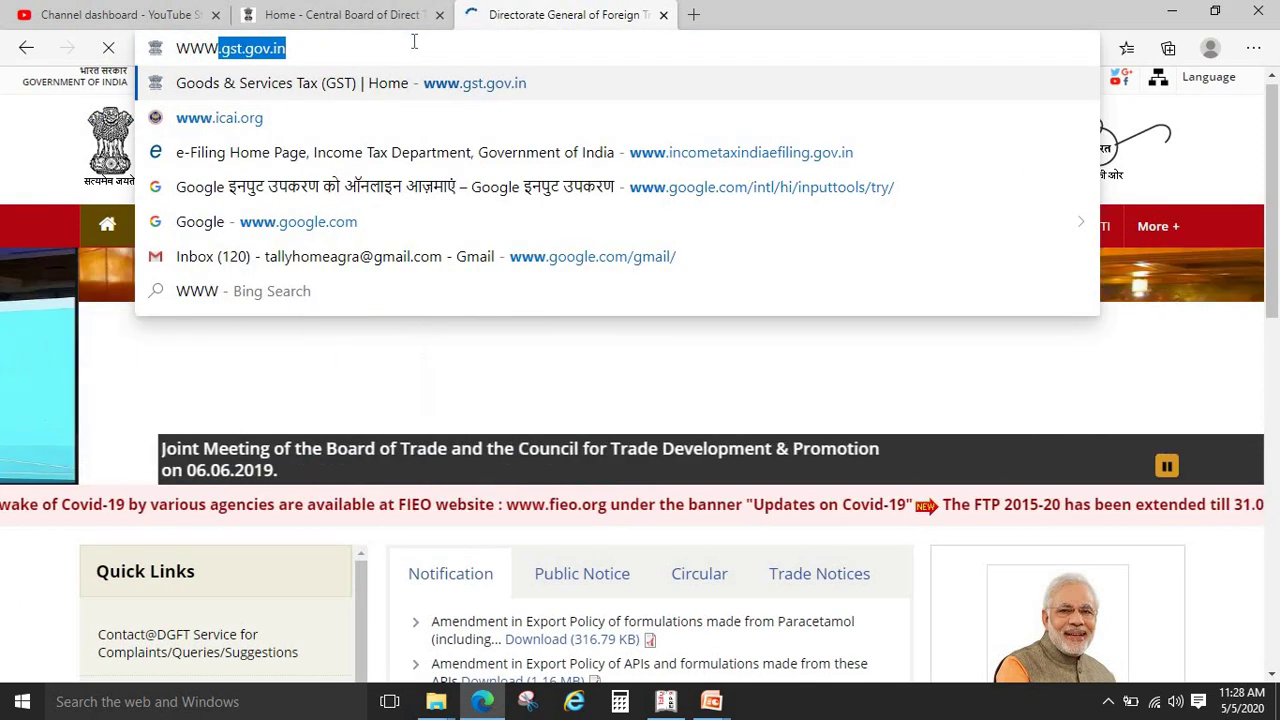
text(.MCA.GOV.I)
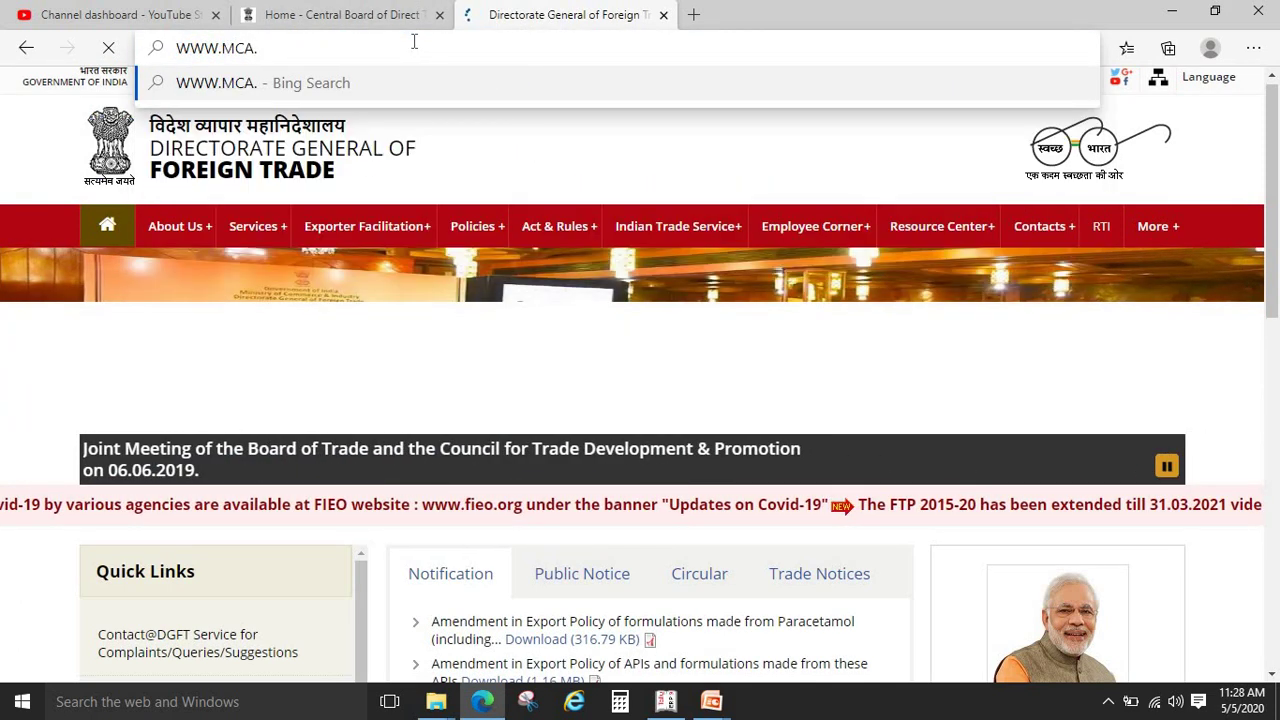
text(N)
key(Return)
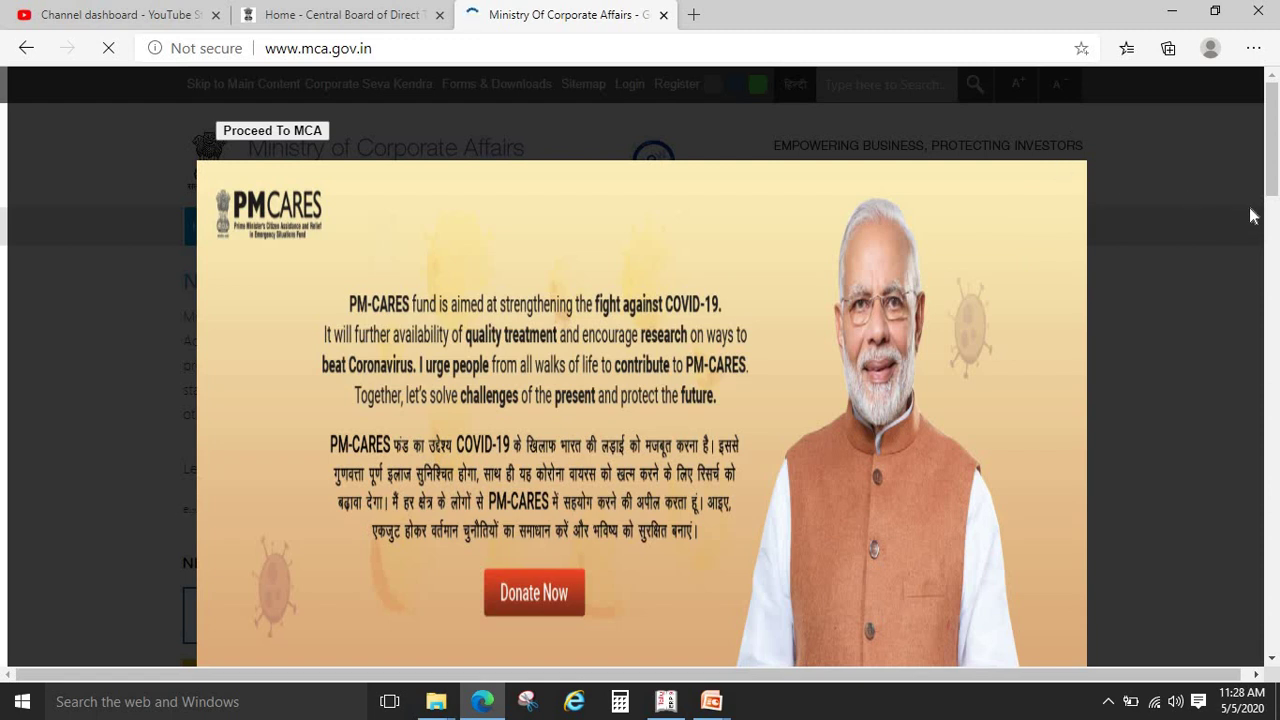
click(294, 130)
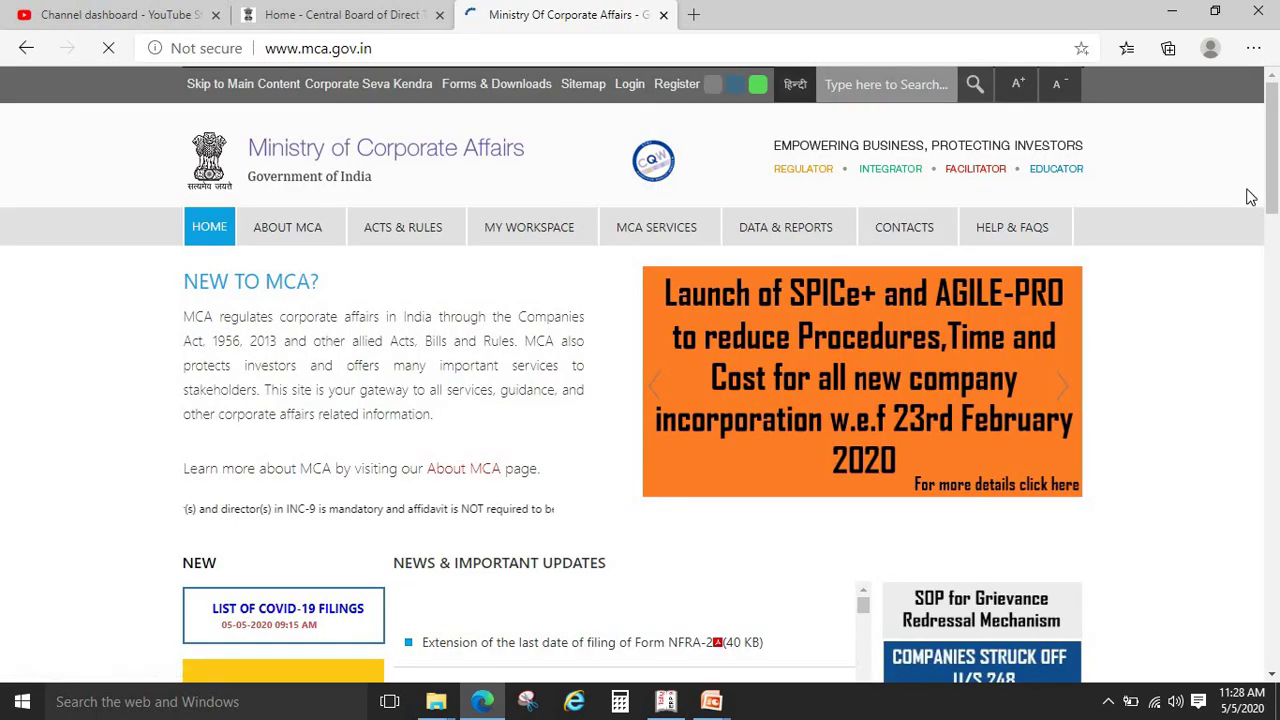
Scroll down and back up through the MCA home page
drag(1268, 160, 1272, 133)
scroll(1255, 220, down, 4)
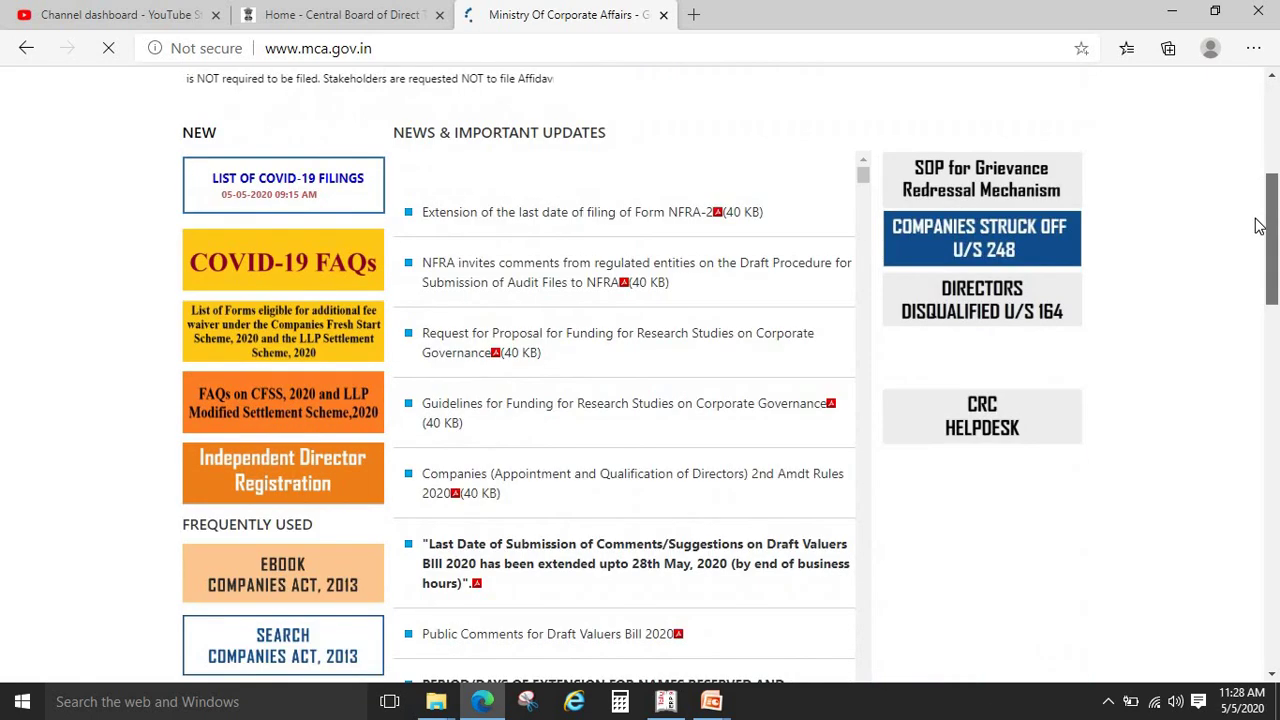
scroll(1253, 298, down, 4)
scroll(1253, 298, down, 2)
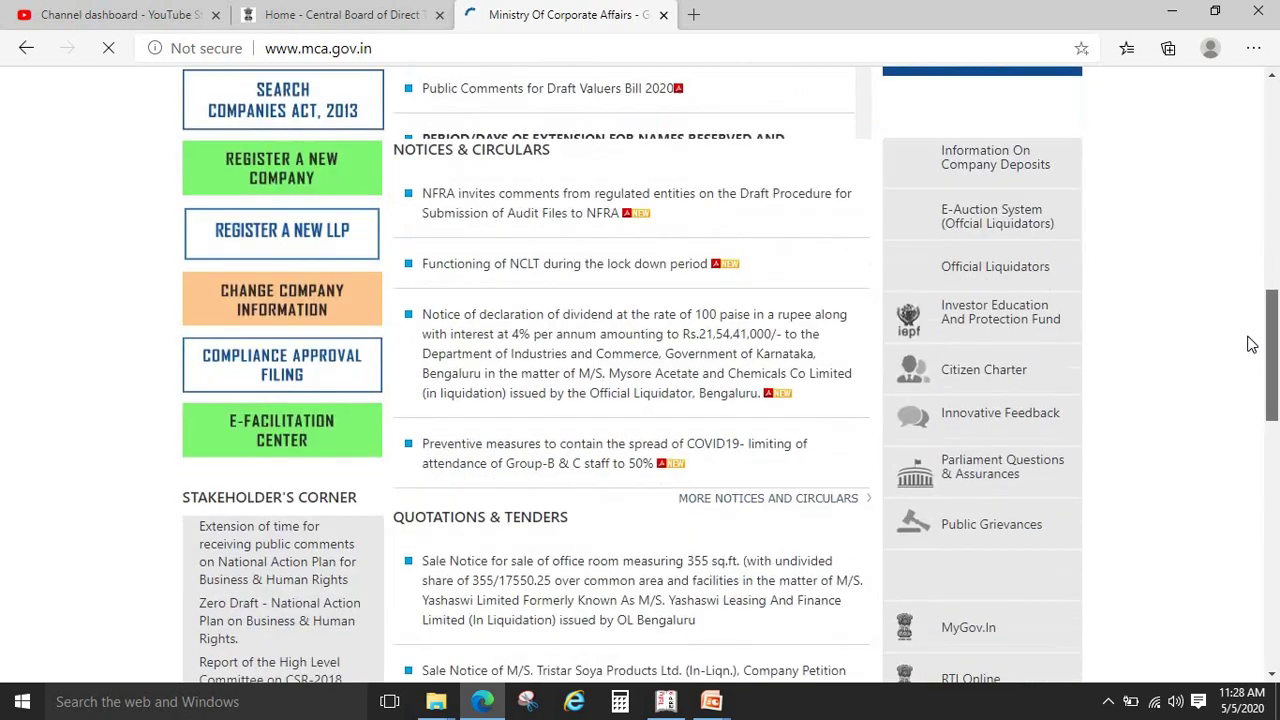
scroll(1262, 270, up, 1)
scroll(1265, 250, up, 9)
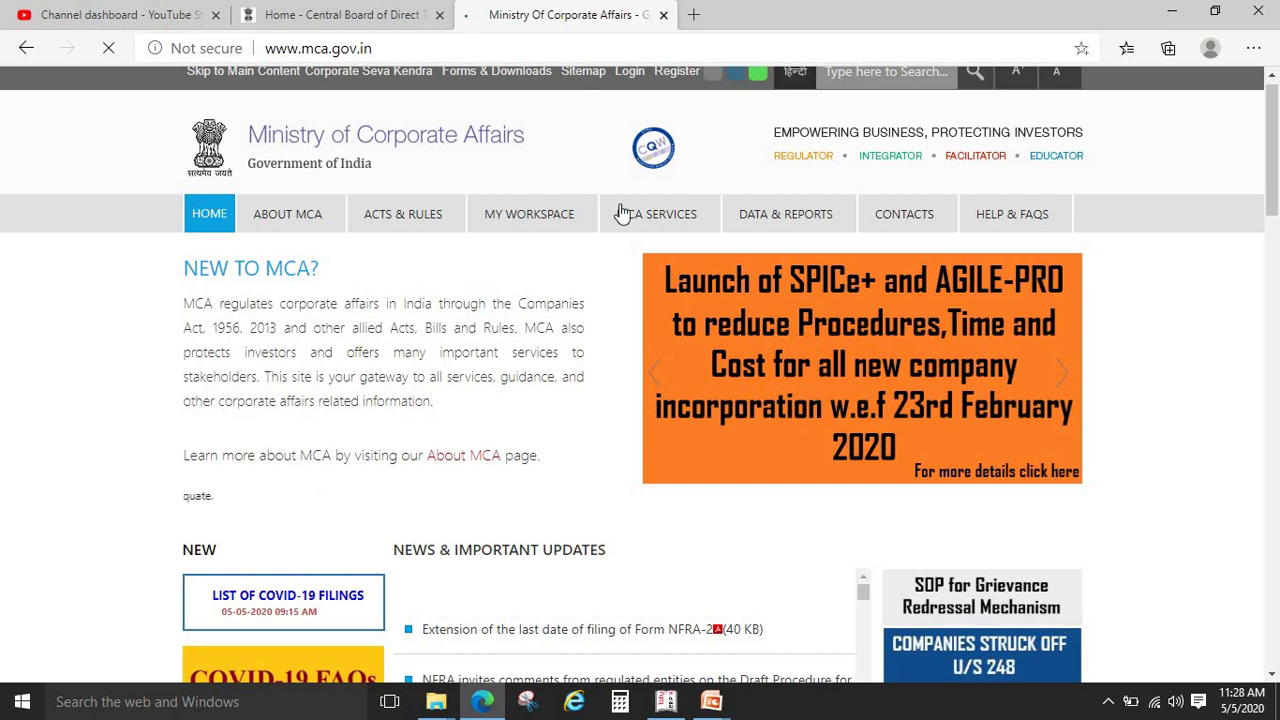
mouse_move(616, 212)
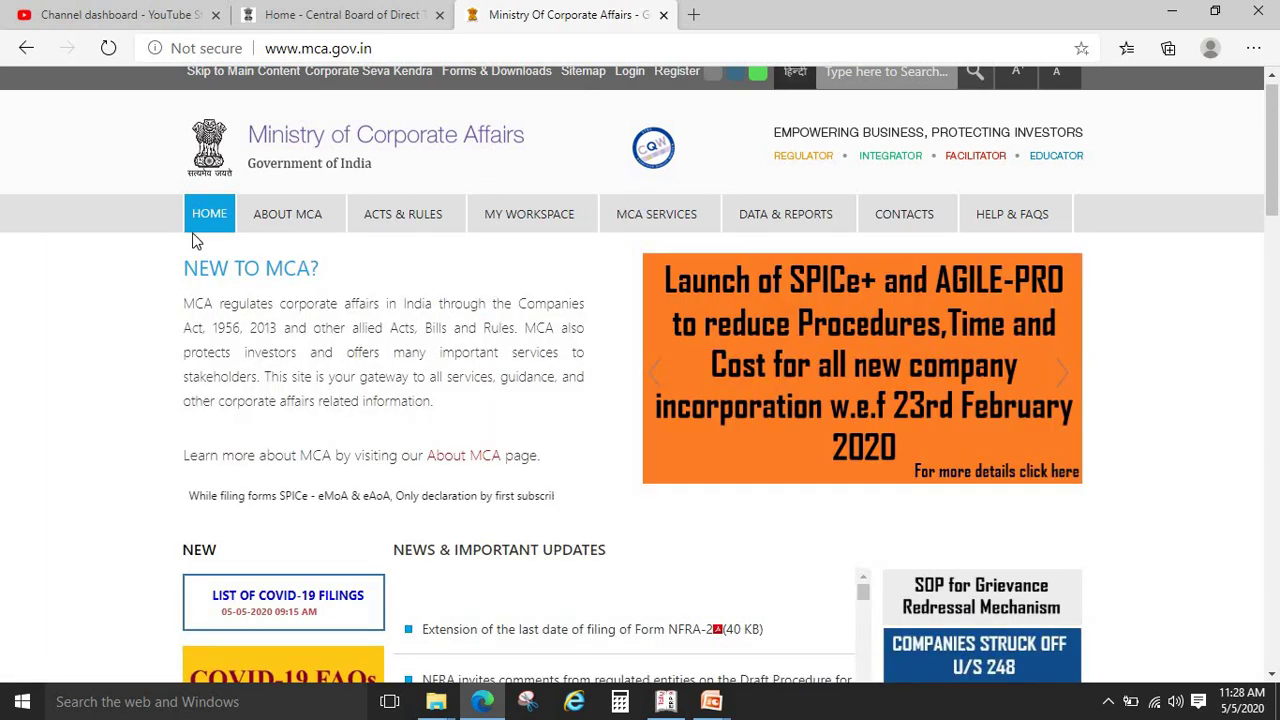
Open View Company/LLP Master Data and search the company-name lookup for TATA
mouse_move(685, 212)
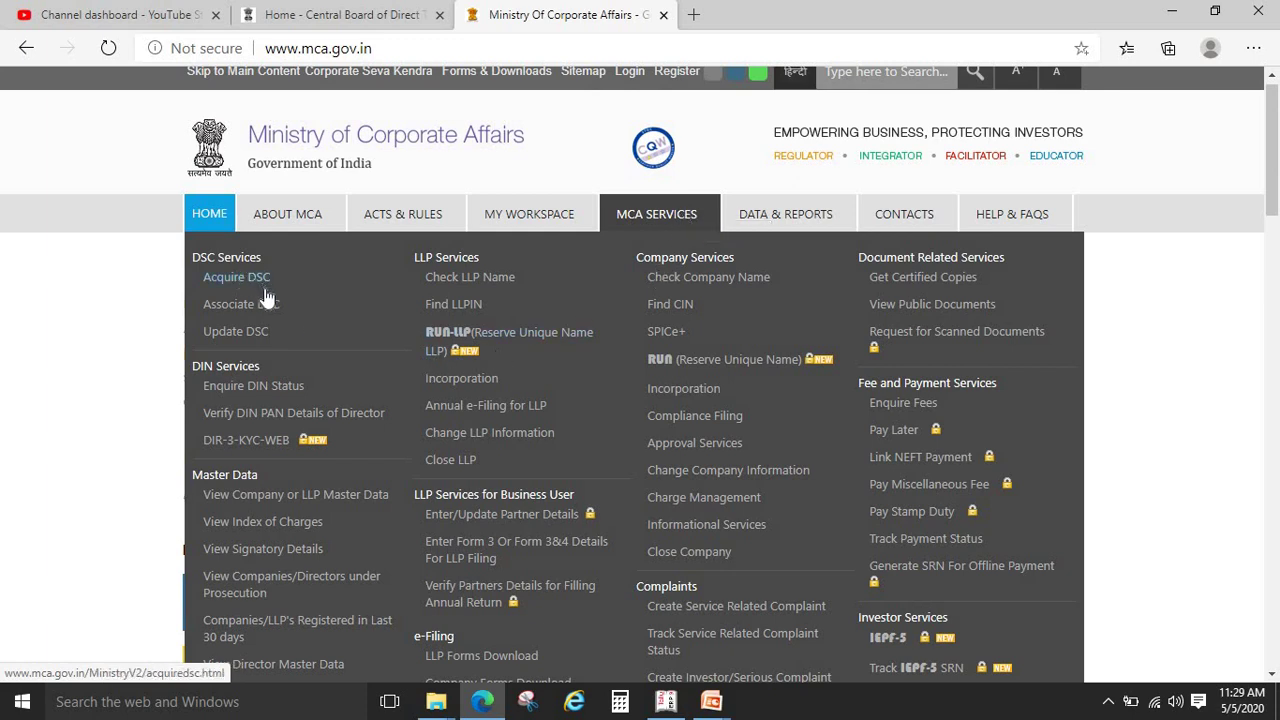
click(278, 500)
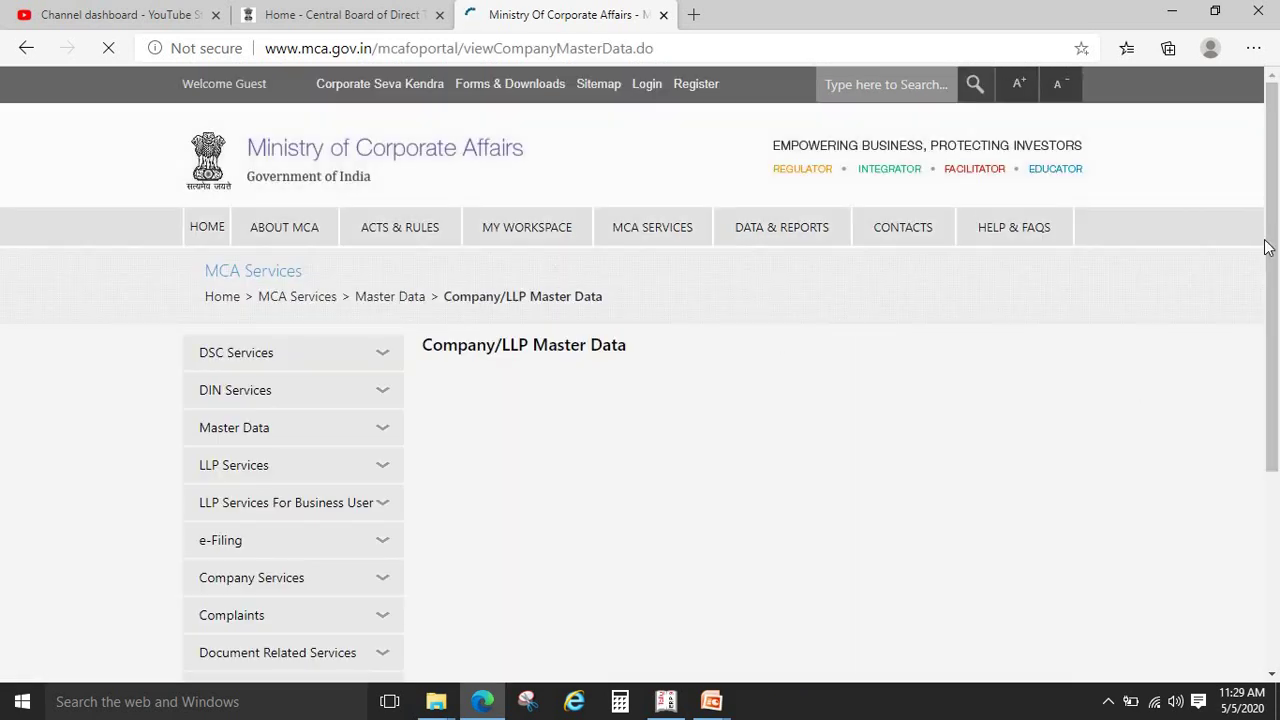
scroll(1272, 250, down, 1)
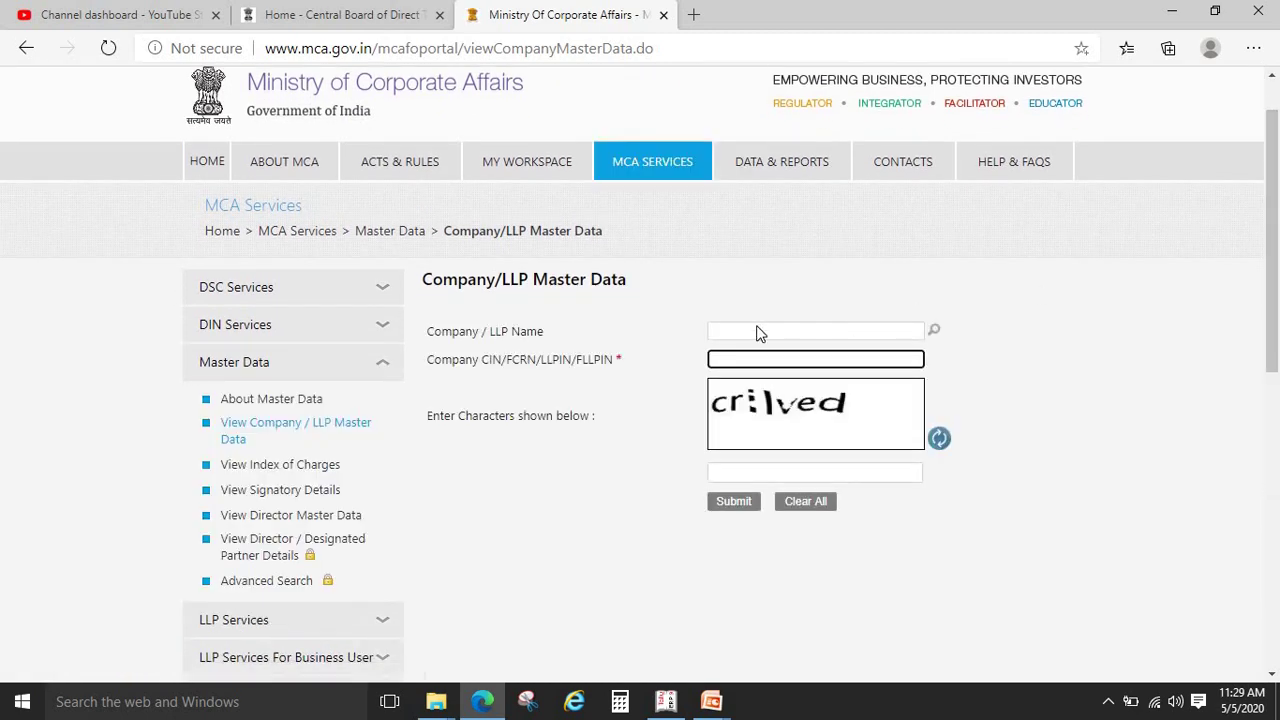
click(759, 330)
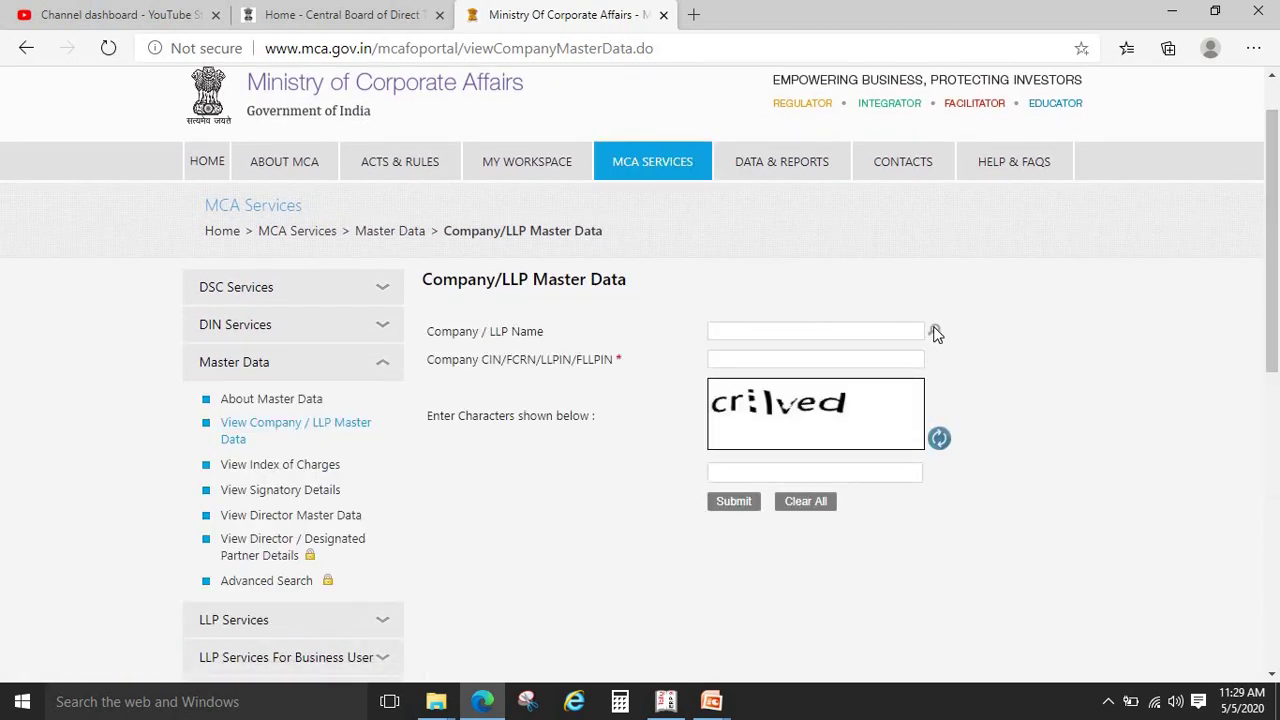
click(933, 331)
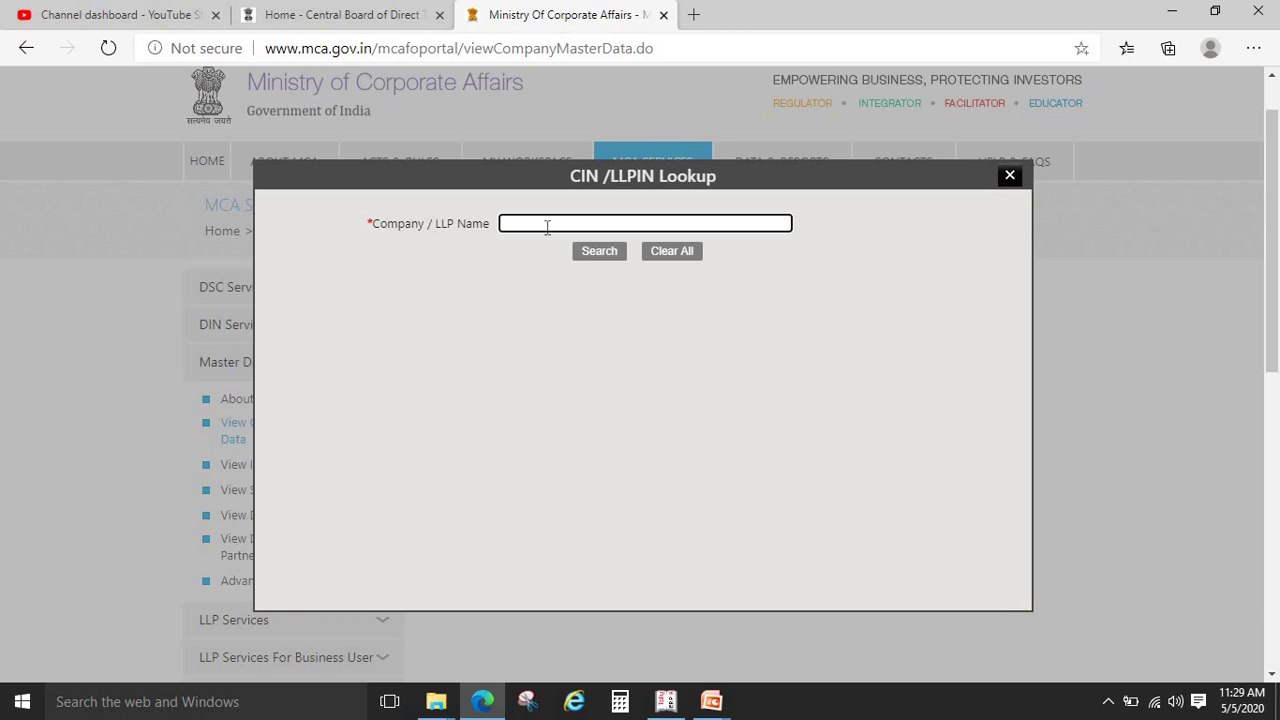
text(TATA MOTOR)
click(599, 251)
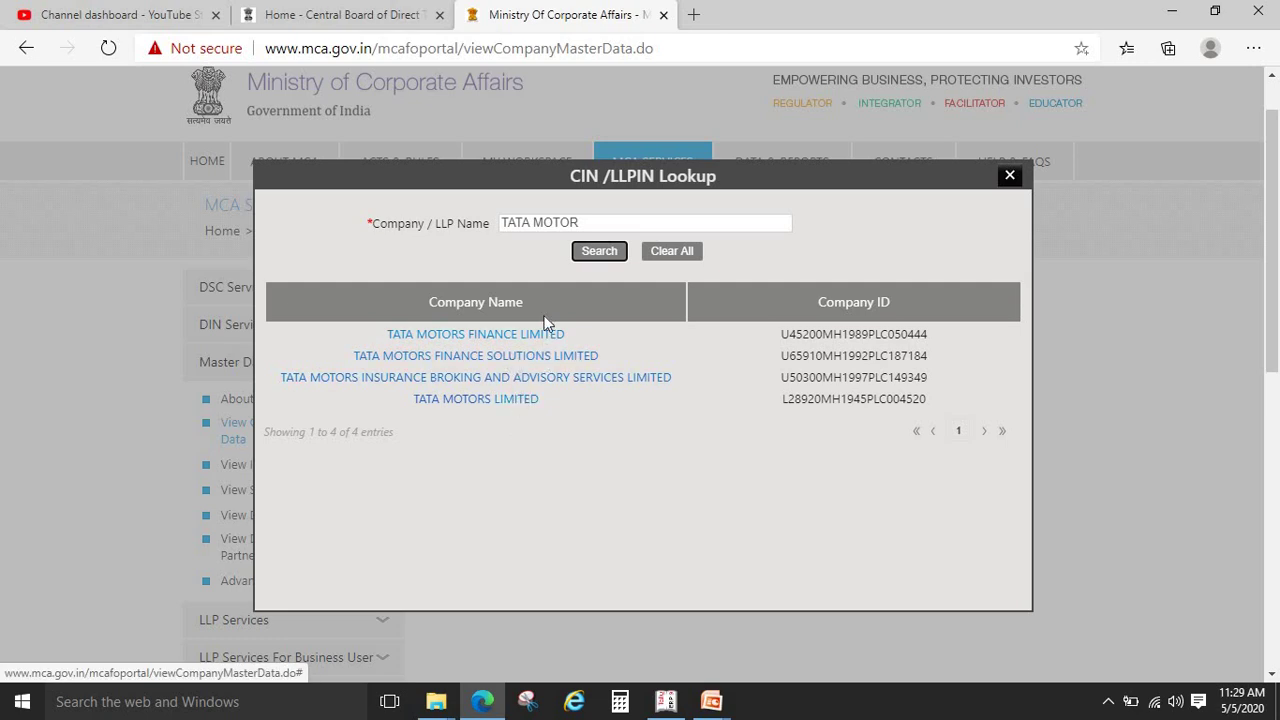
Page through the TATA results, then narrow the search to TATA MOTOR, listing four companies
click(591, 222)
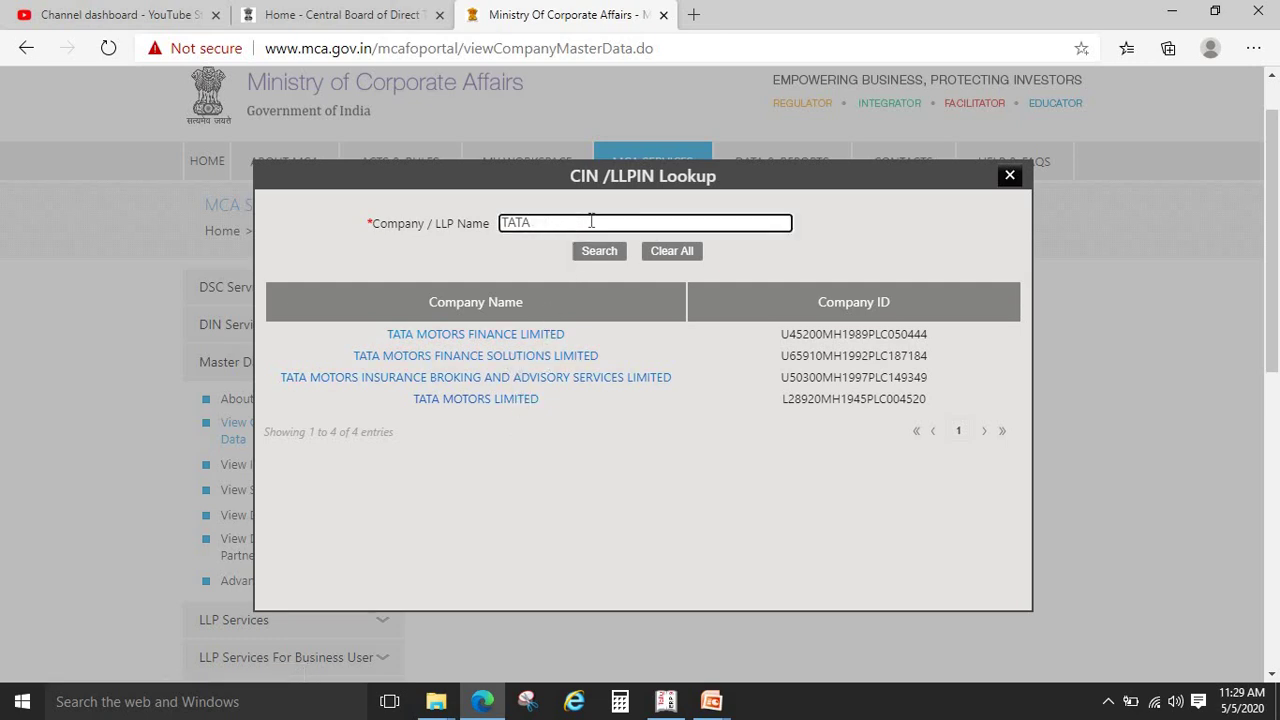
click(596, 251)
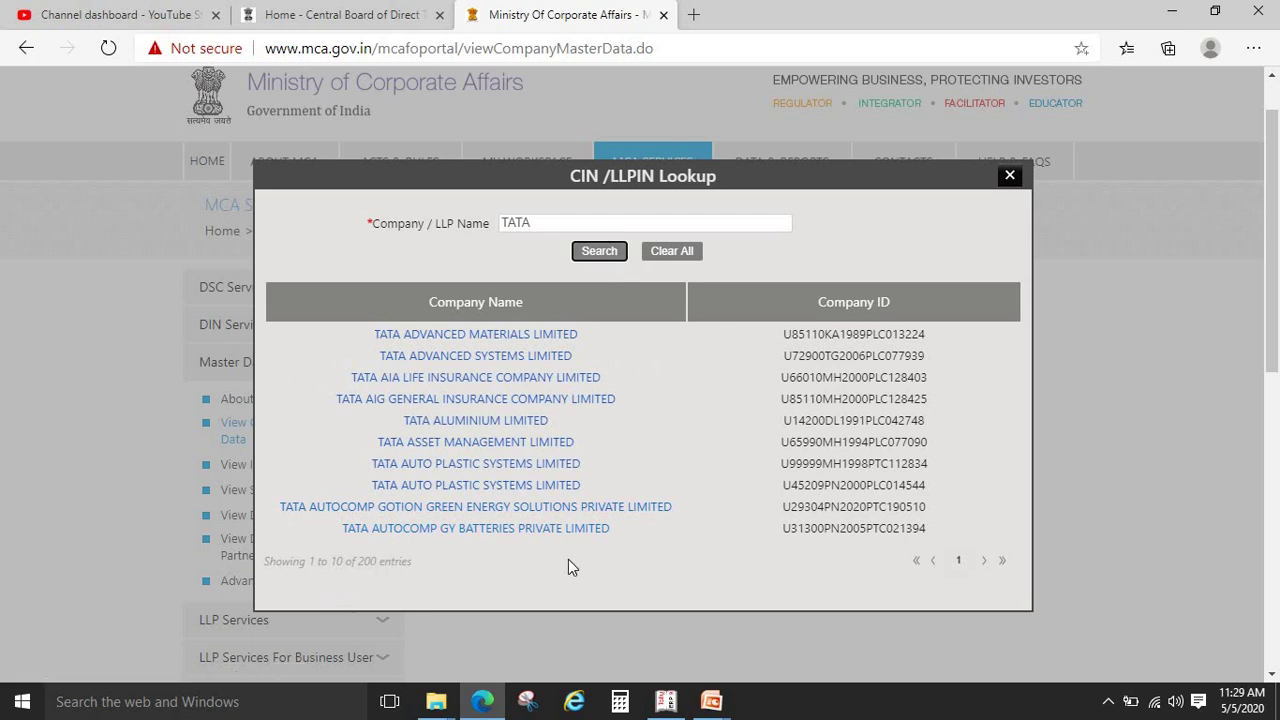
click(984, 561)
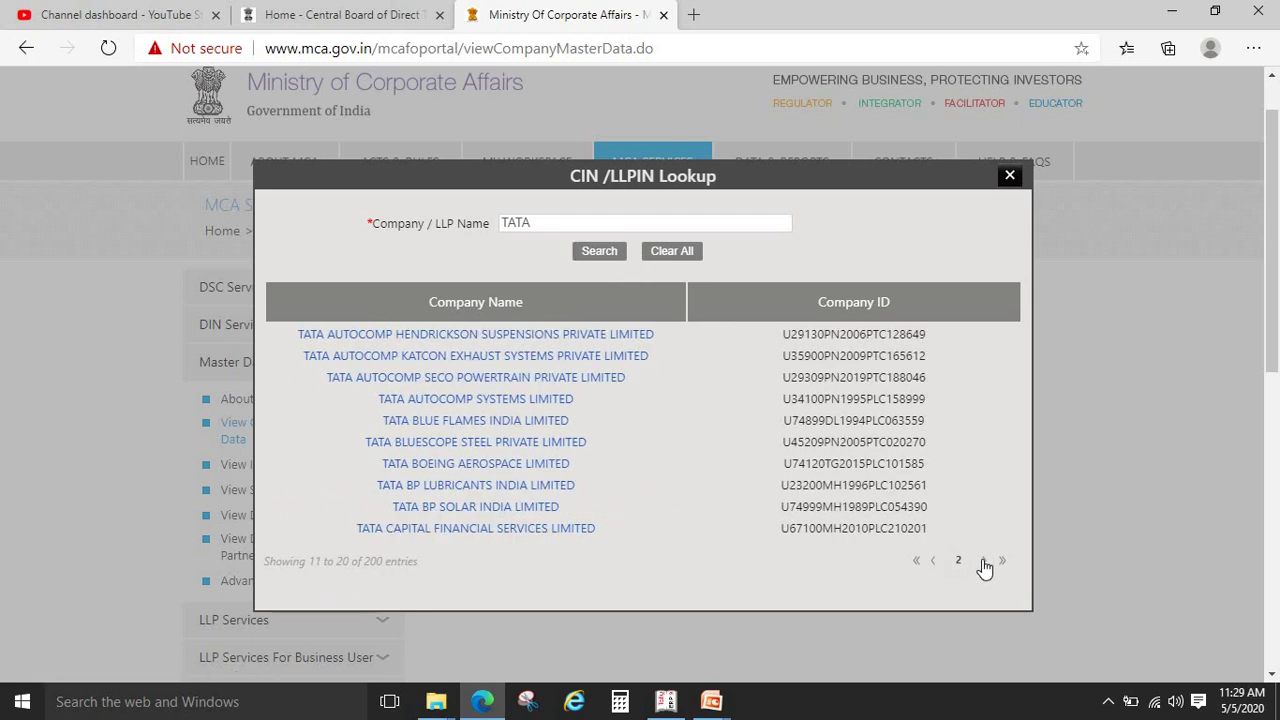
click(984, 561)
click(984, 561)
click(984, 561)
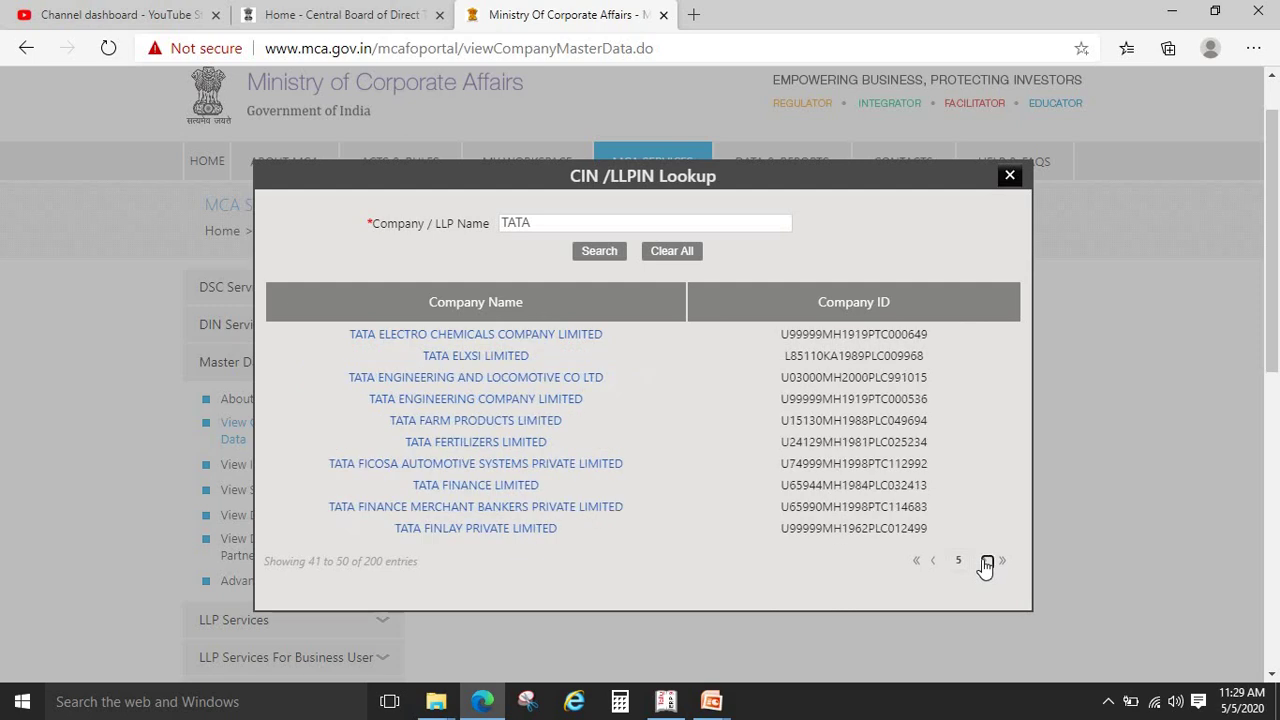
click(984, 561)
click(984, 561)
click(564, 227)
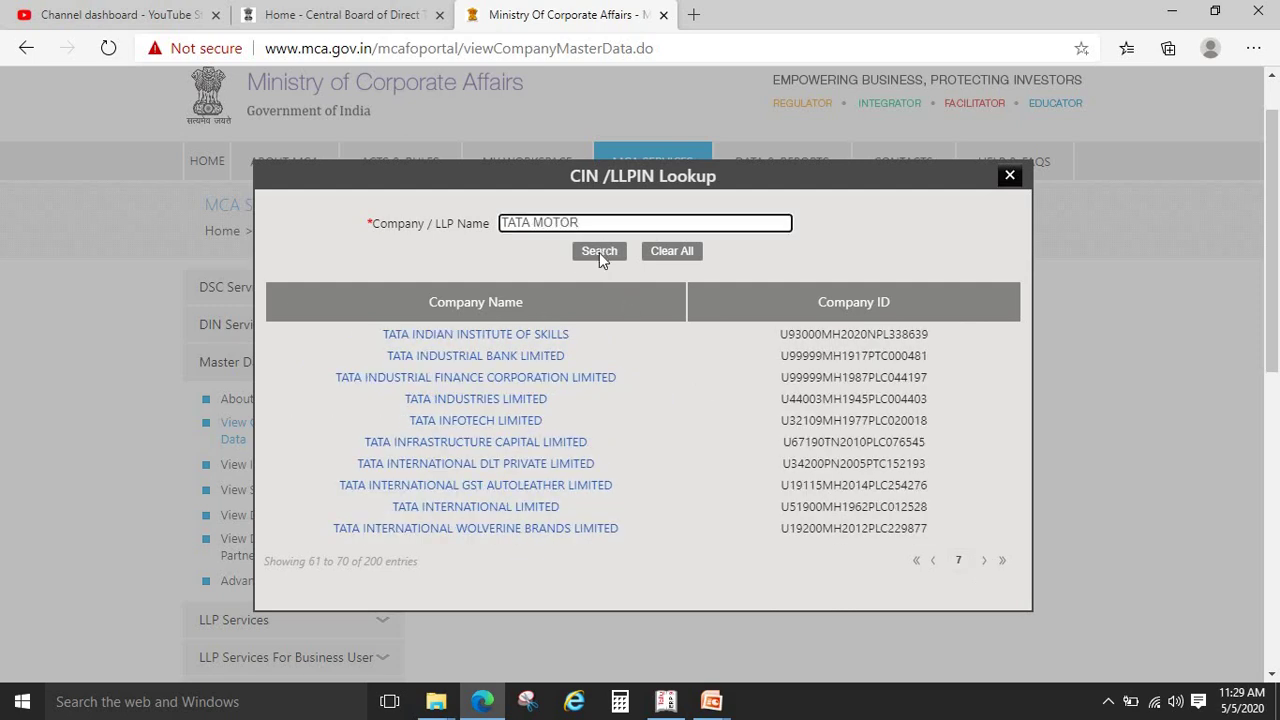
click(599, 252)
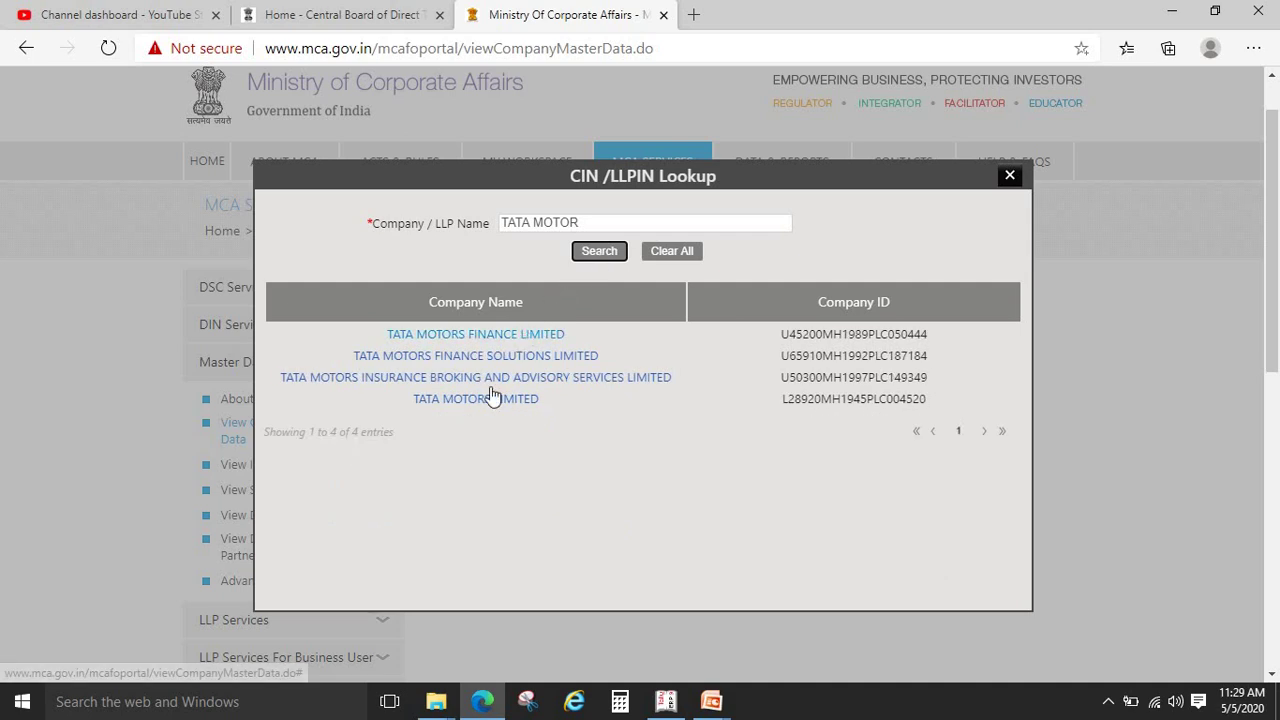
click(484, 400)
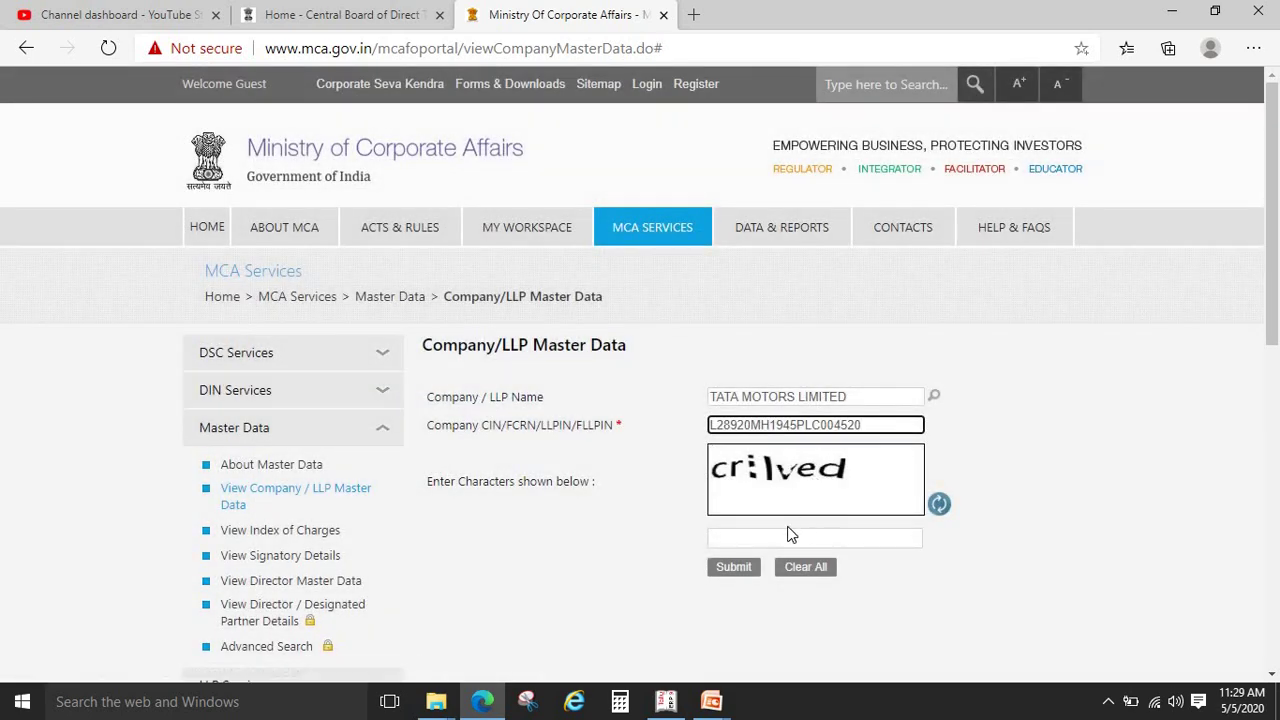
click(787, 535)
text(c)
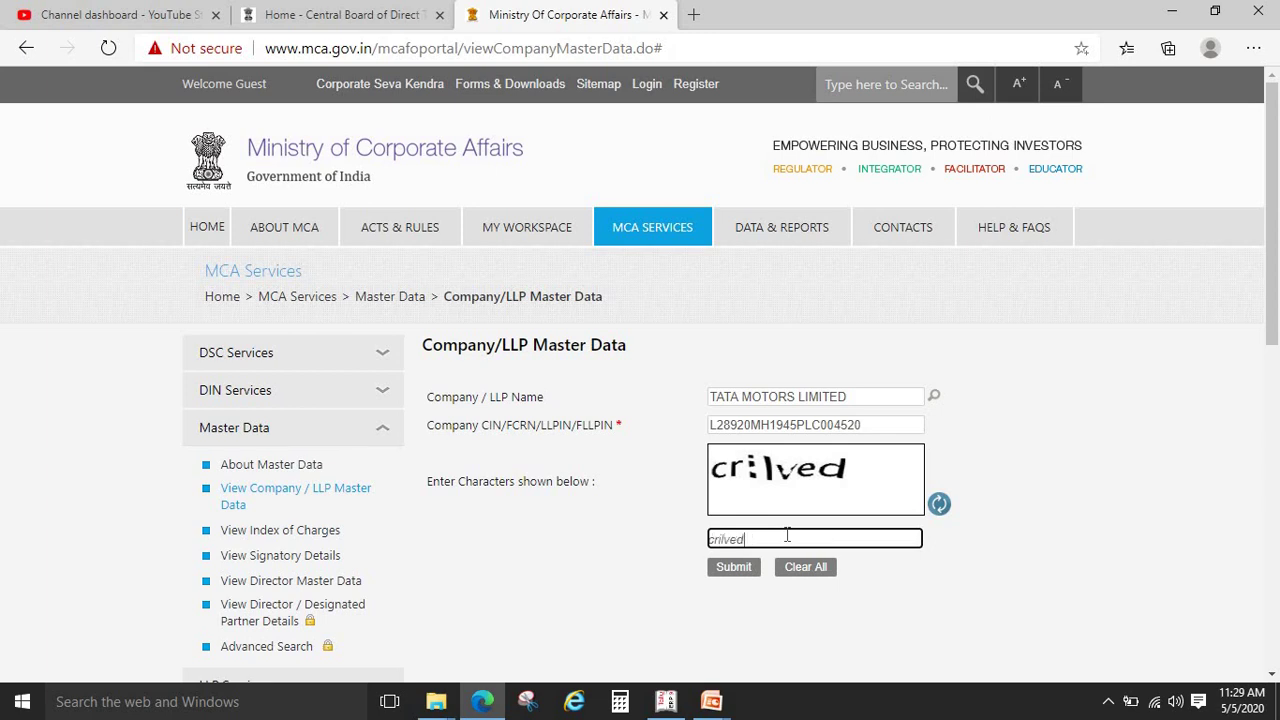
text(rilved)
click(725, 568)
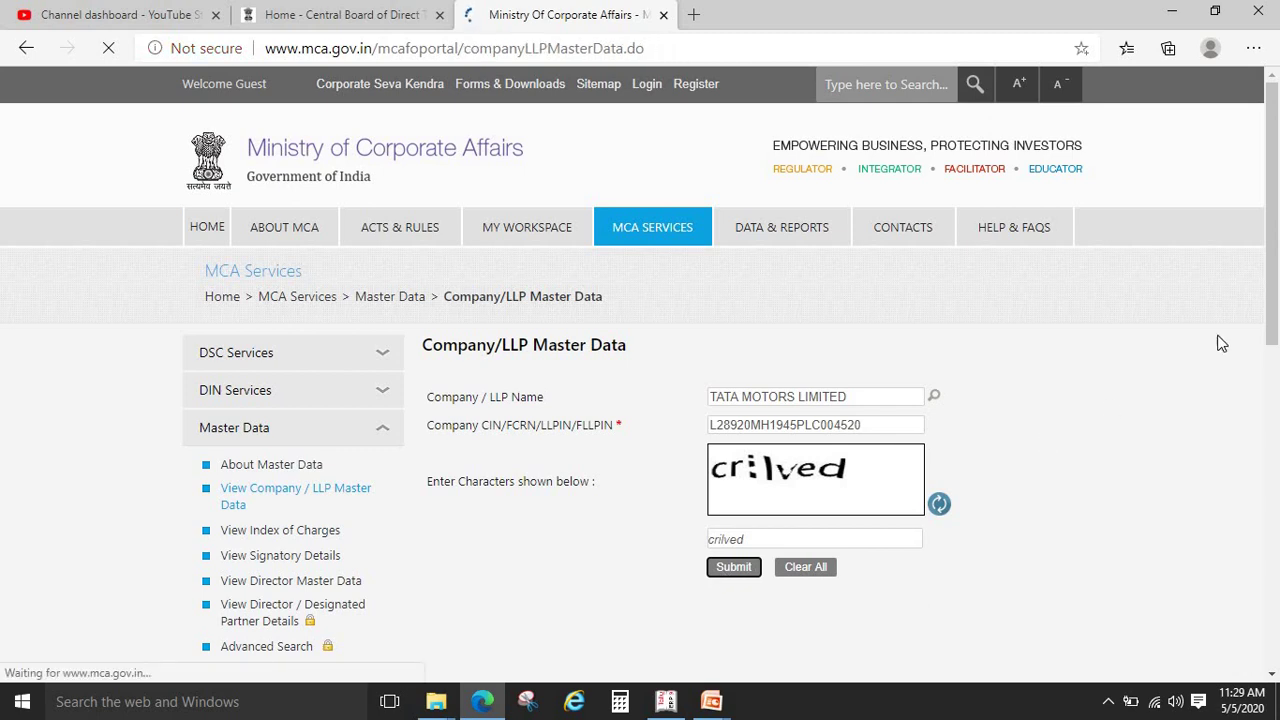
scroll(857, 265, down, 1)
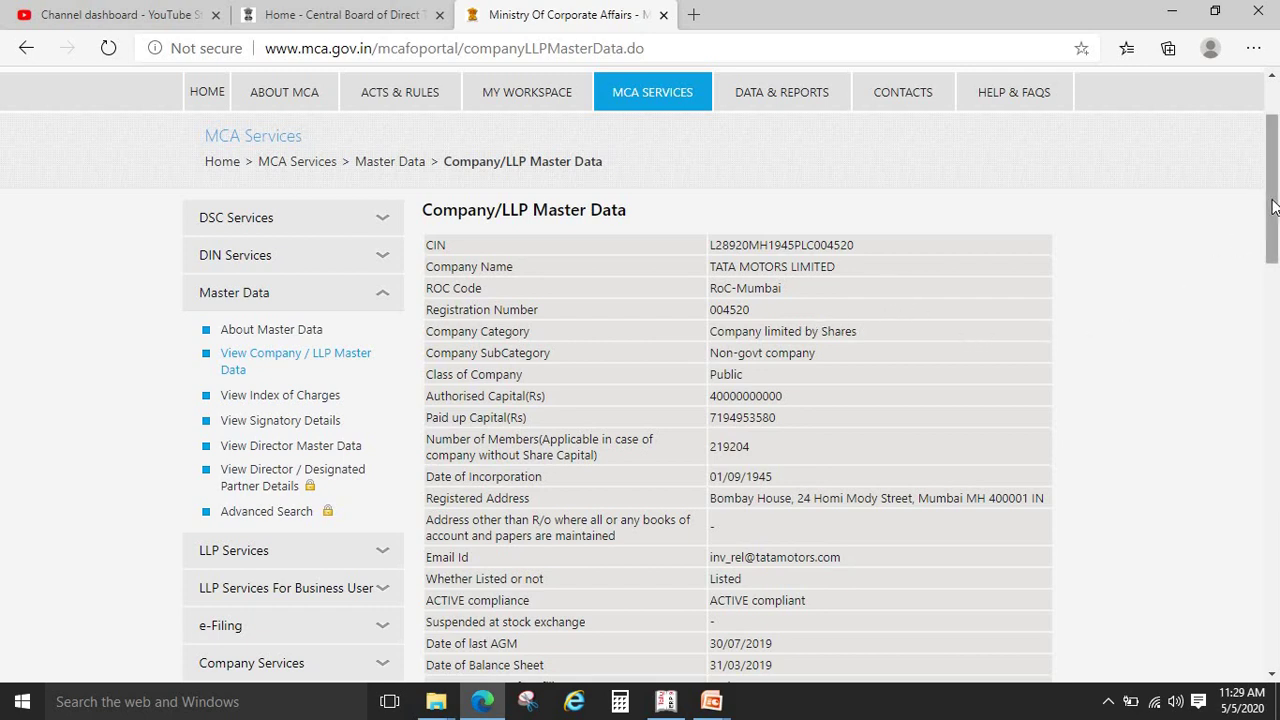
drag(1273, 208, 1274, 255)
scroll(446, 158, up, 1)
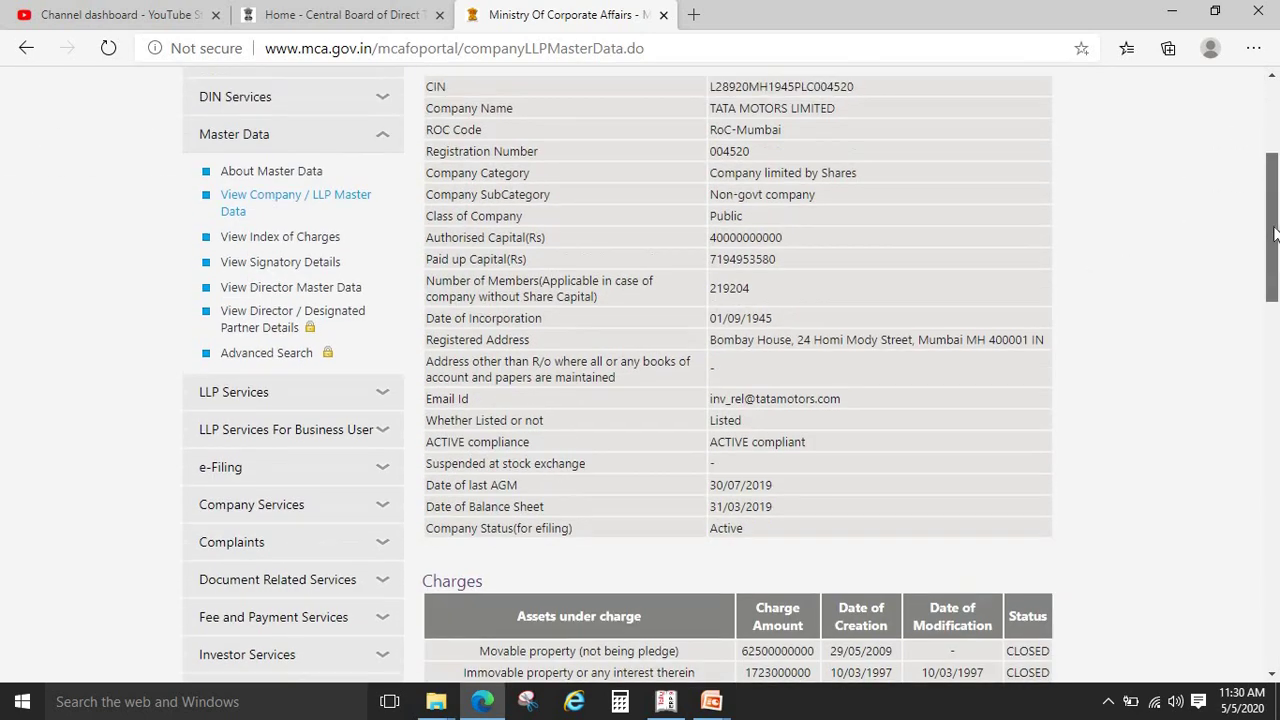
drag(455, 265, 541, 432)
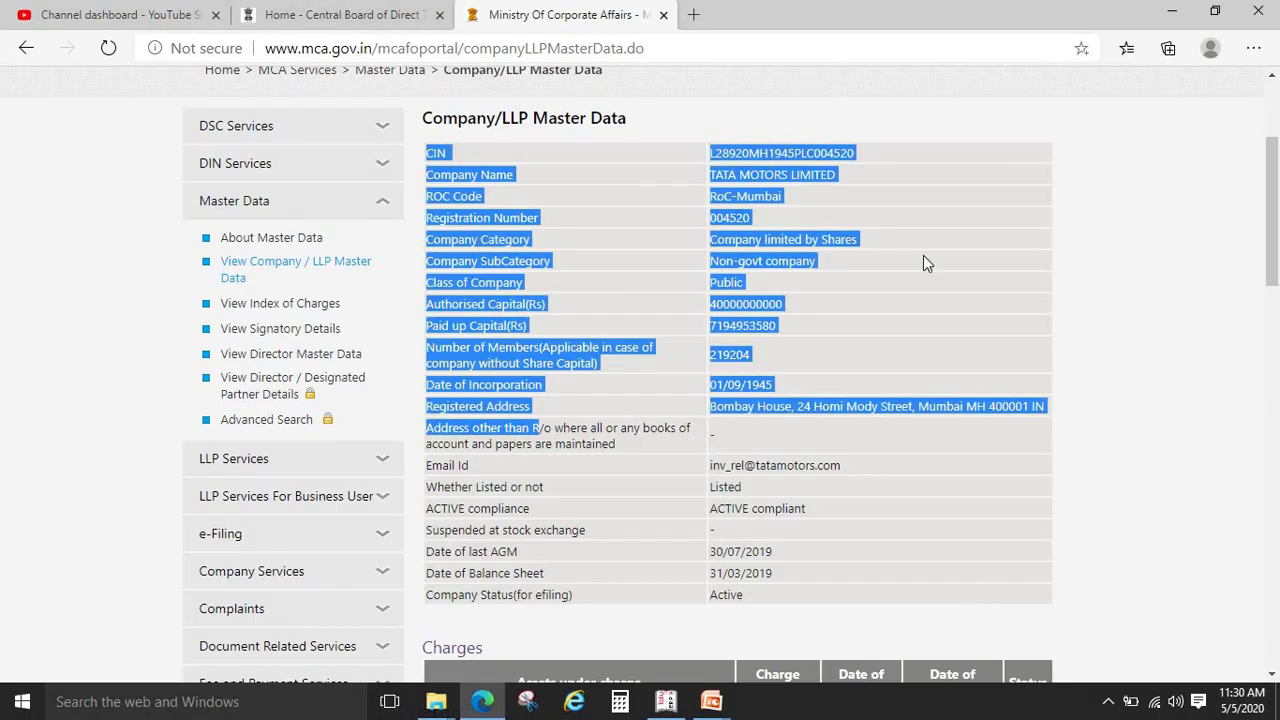
click(966, 246)
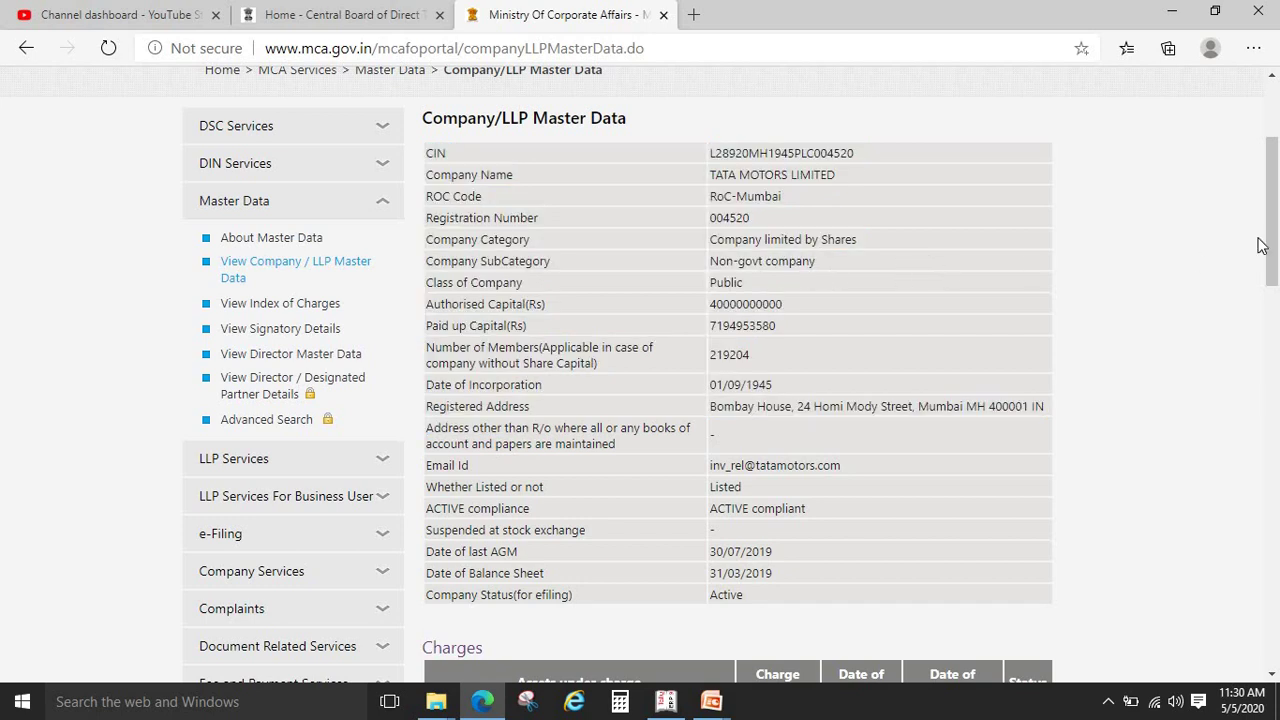
scroll(1276, 260, down, 4)
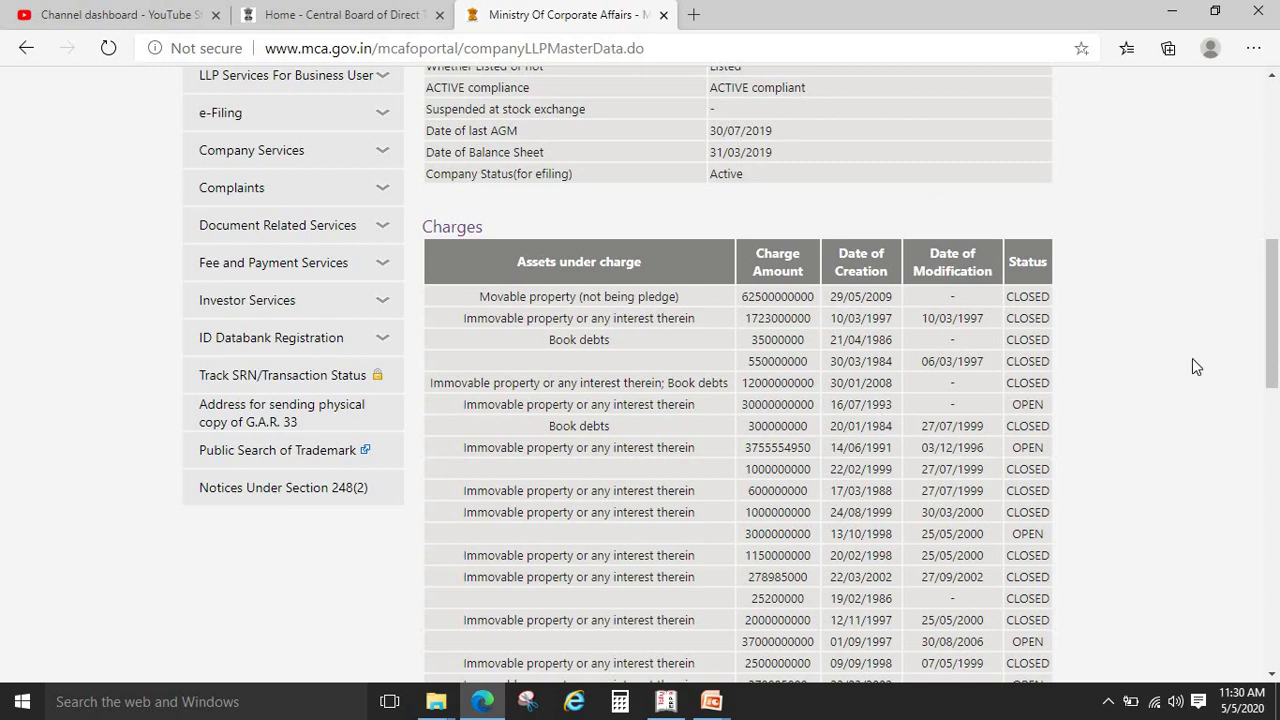
drag(1272, 330, 1276, 164)
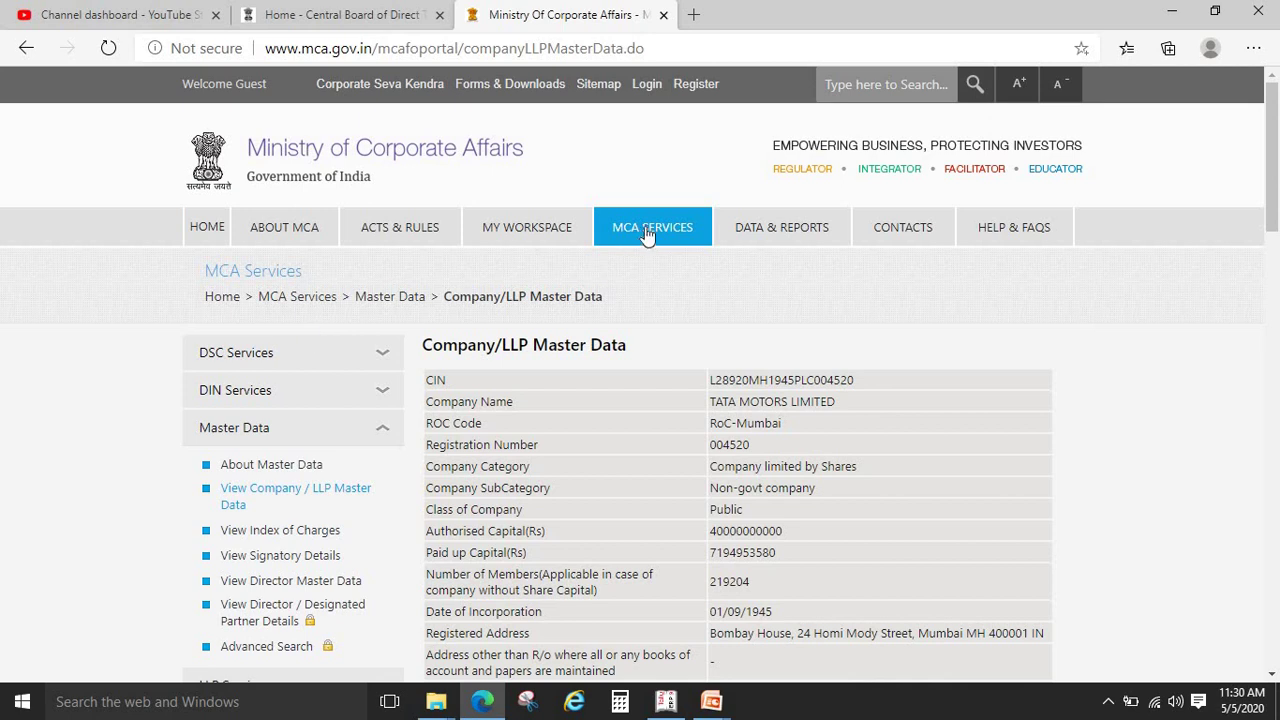
Search the master data CIN lookup for 'jindal steel', close it, and reveal the EPFO address
mouse_move(648, 233)
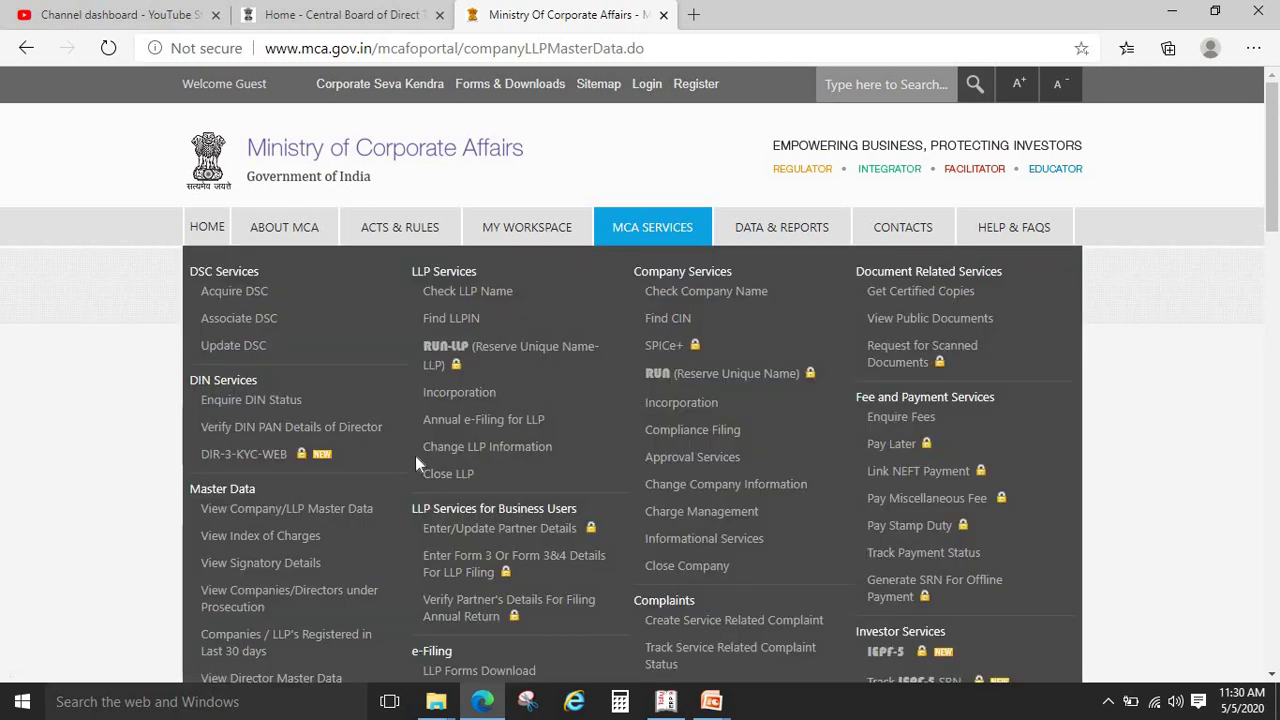
click(268, 510)
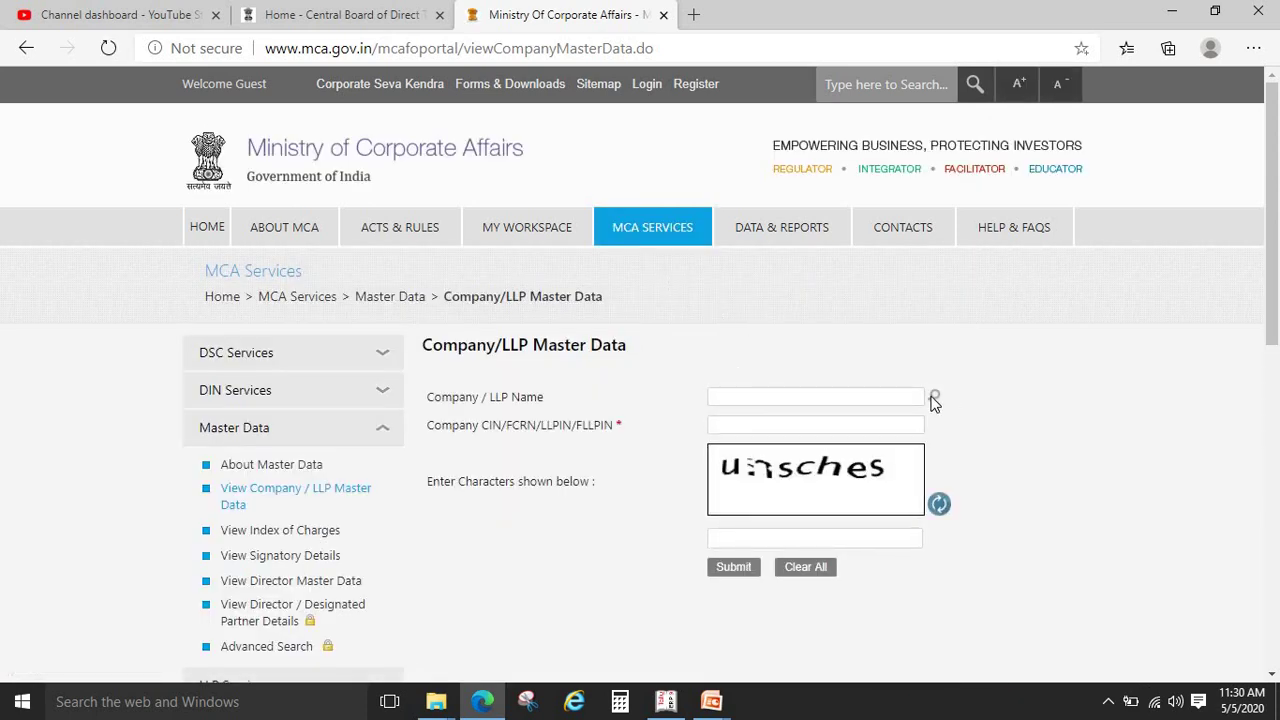
click(933, 398)
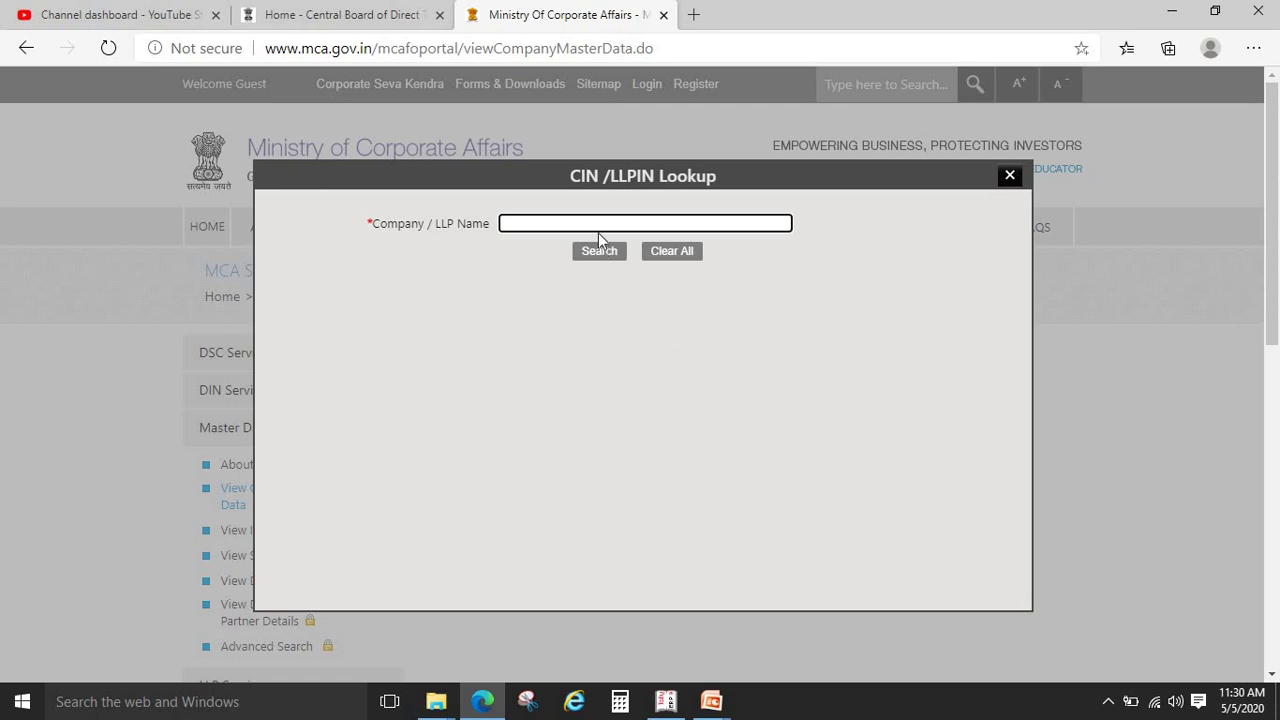
text(jindal steel)
click(599, 251)
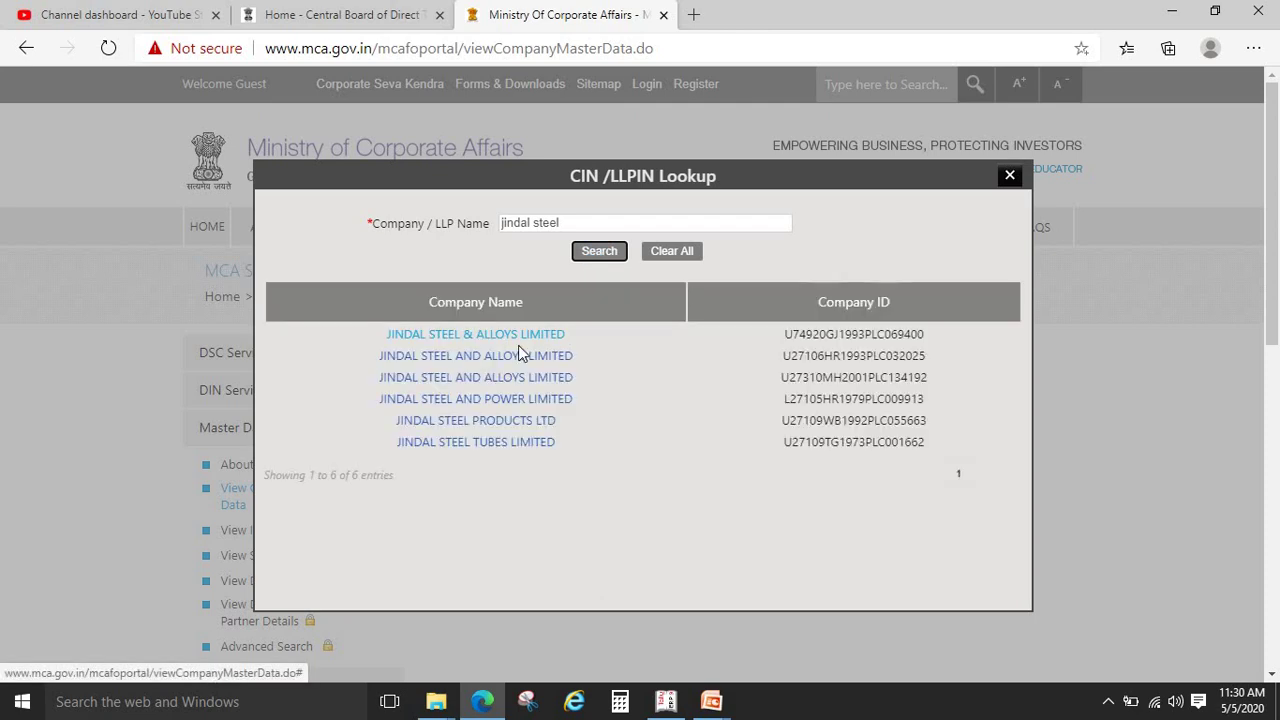
click(1008, 176)
mouse_move(903, 227)
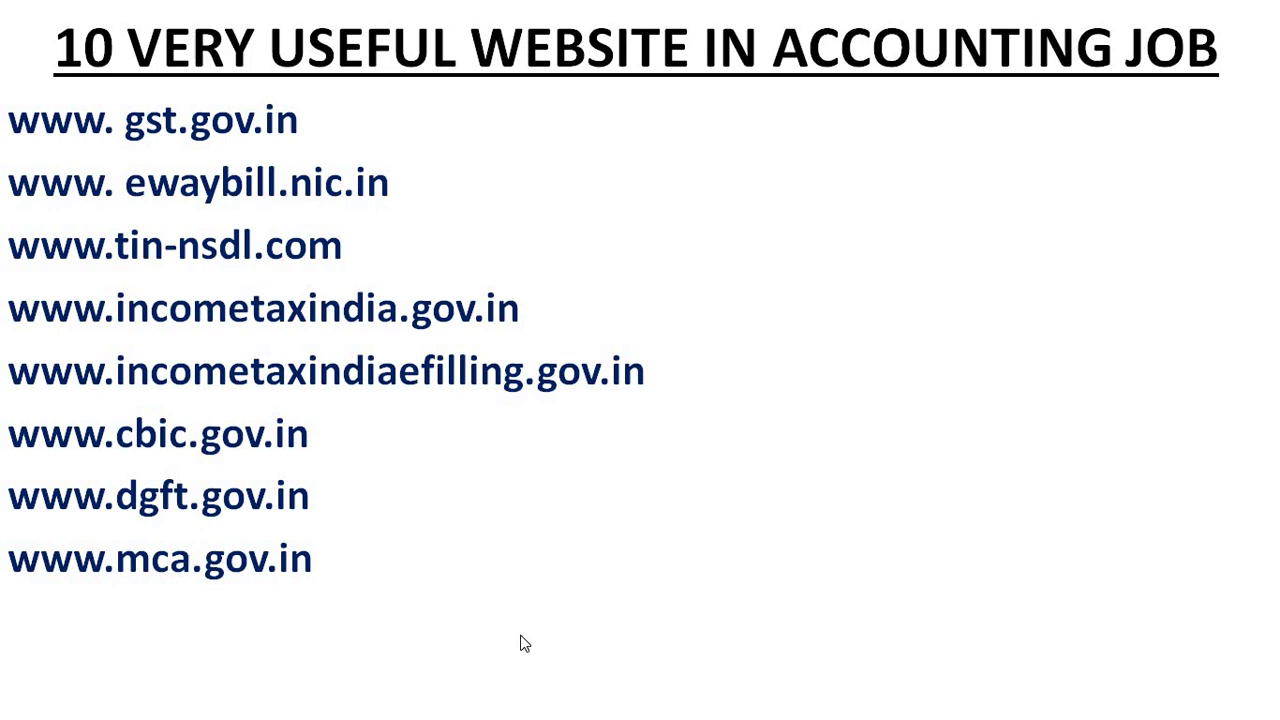
click(525, 643)
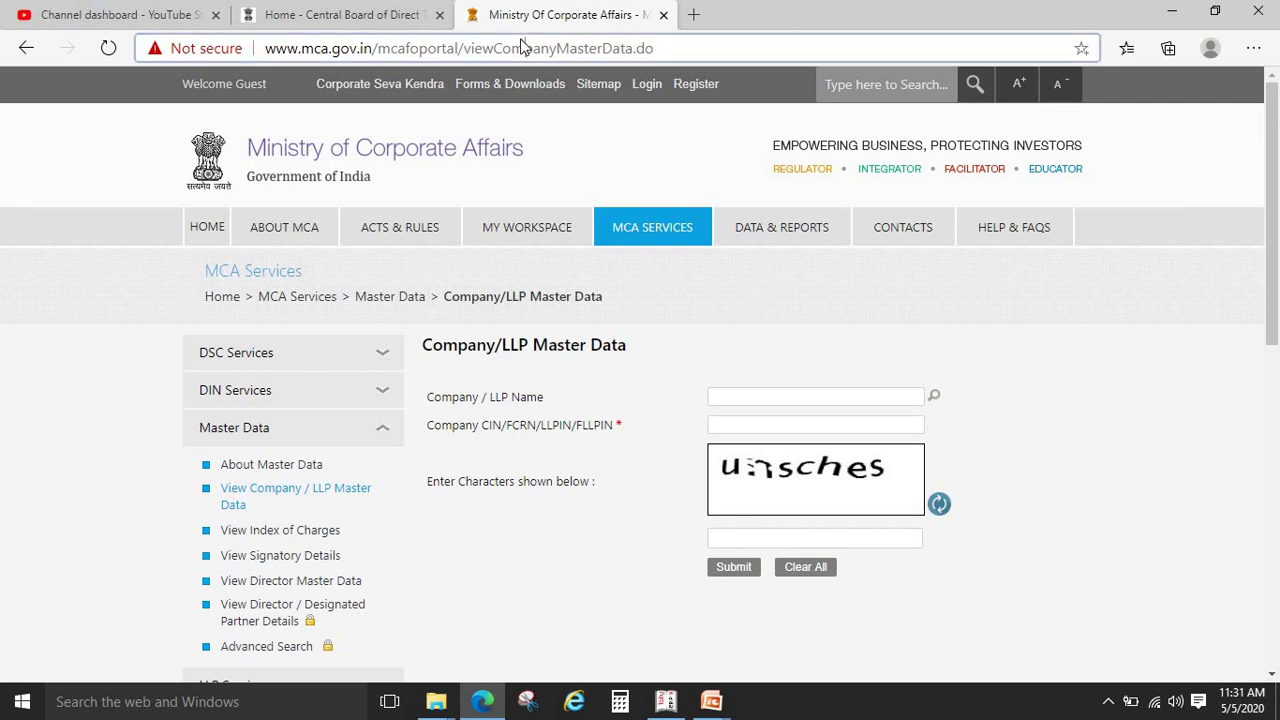
Load the EPFO unified portal, sign in as employer, and acknowledge the PMGKY notice
click(520, 47)
text(un)
key(Return)
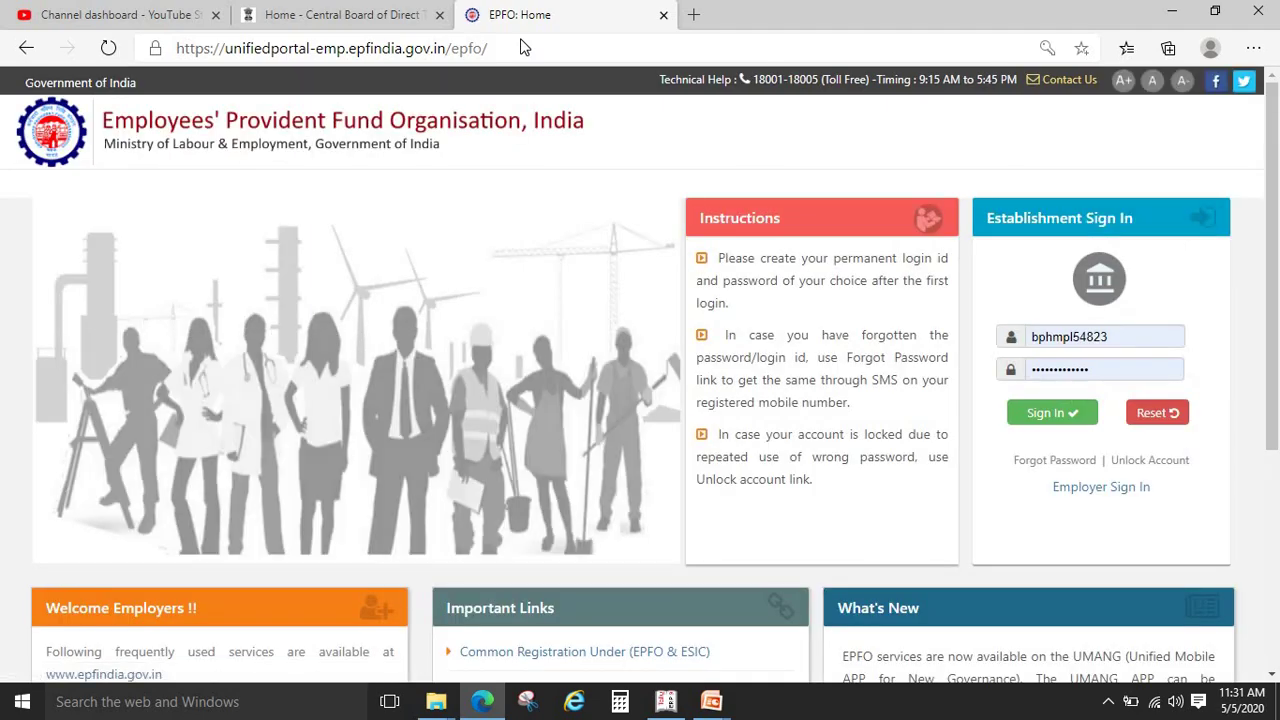
click(1044, 418)
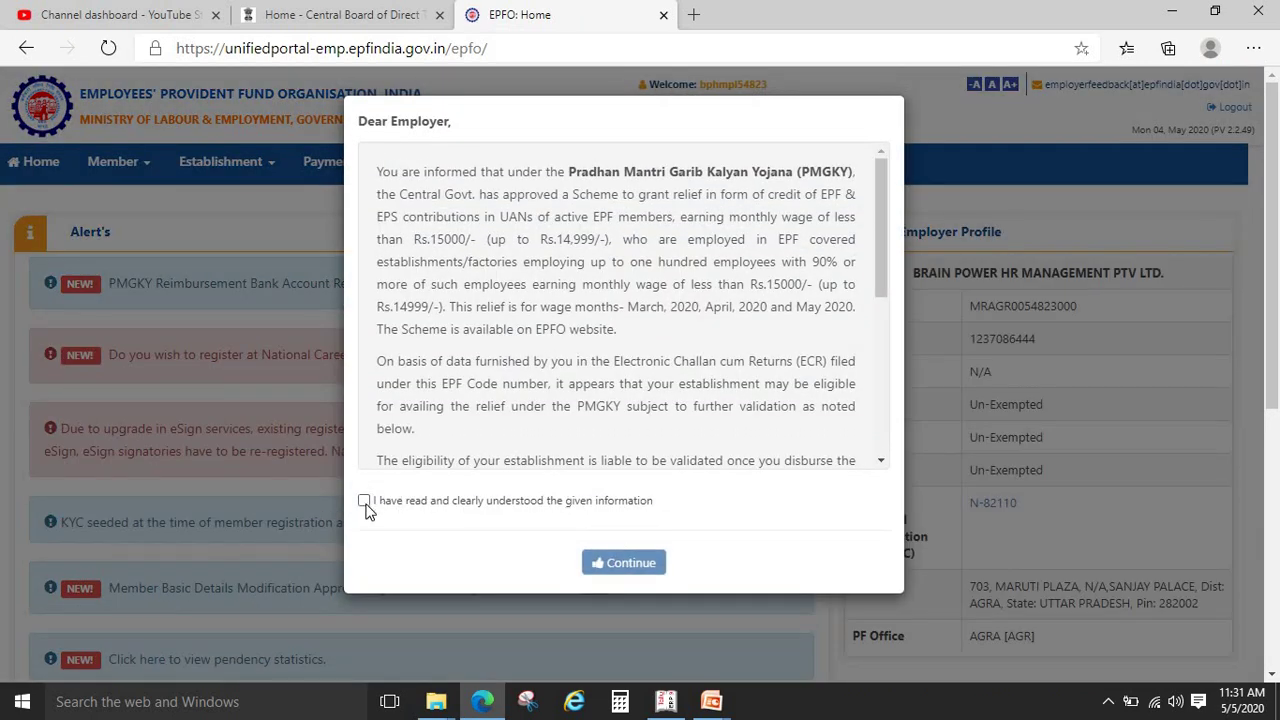
click(364, 501)
click(628, 565)
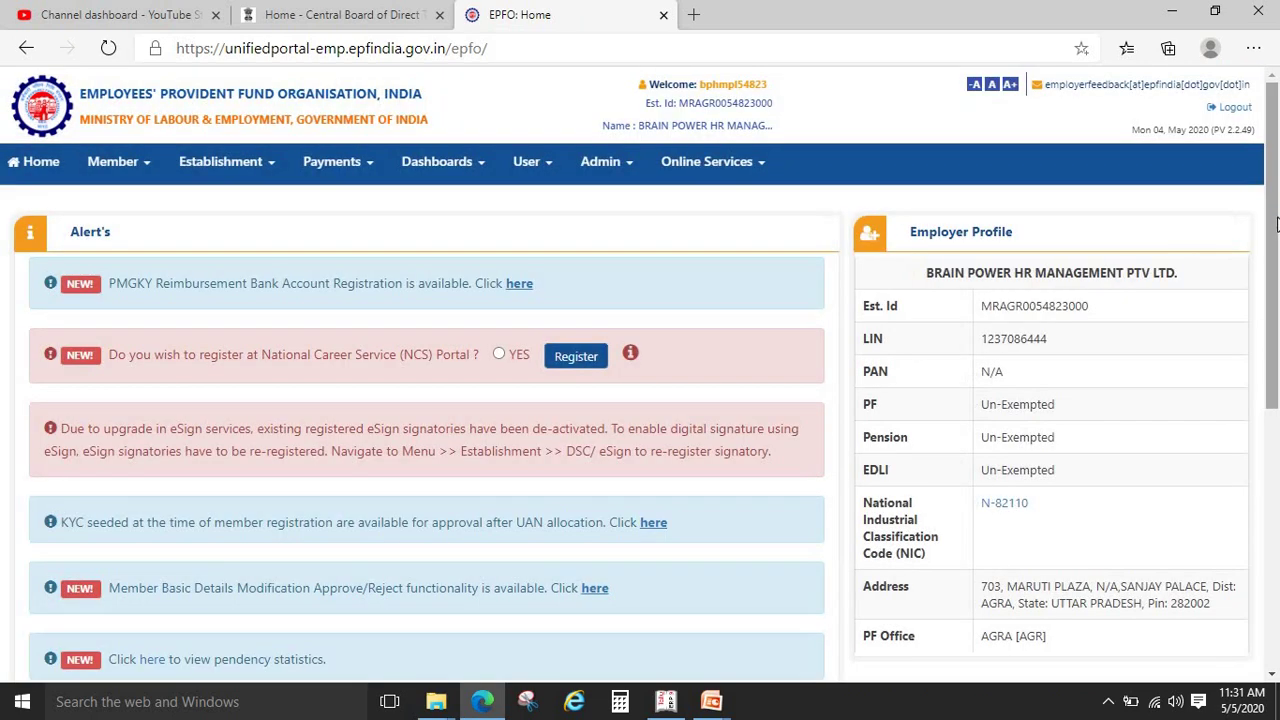
Scroll the employer dashboard, log out, close the EPFO page and return to the slides
drag(1277, 211, 1277, 170)
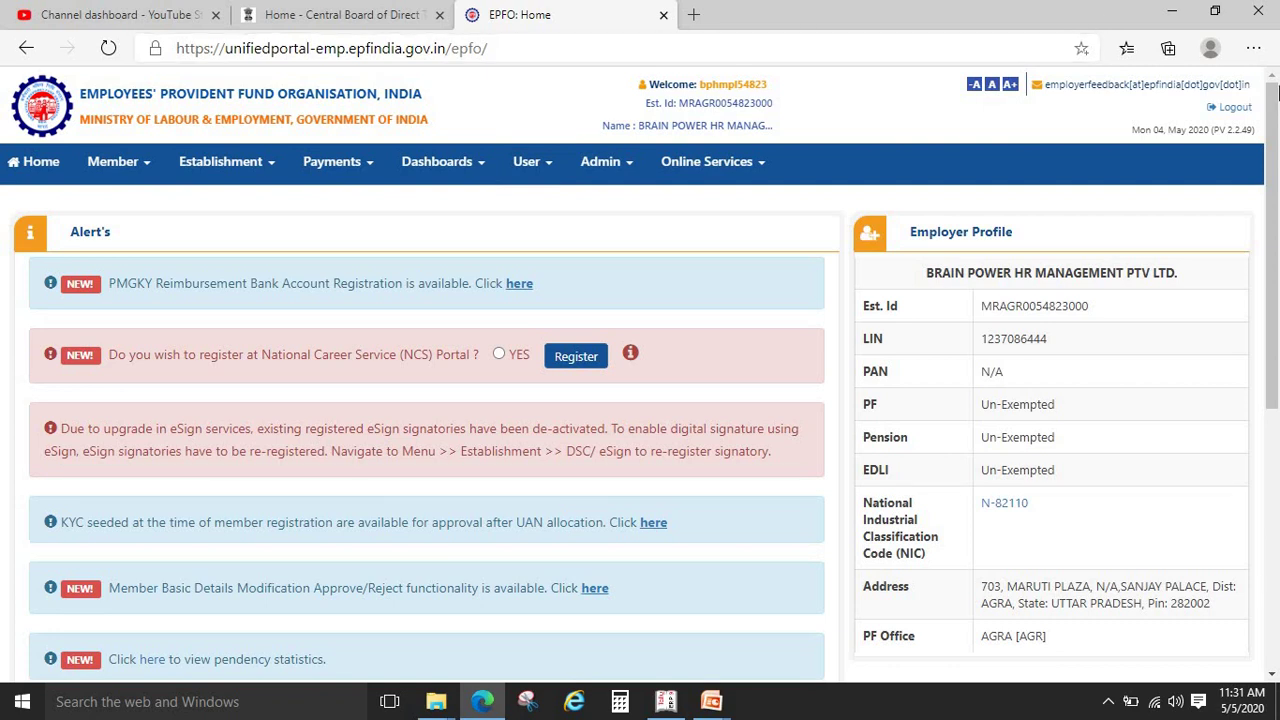
click(1238, 108)
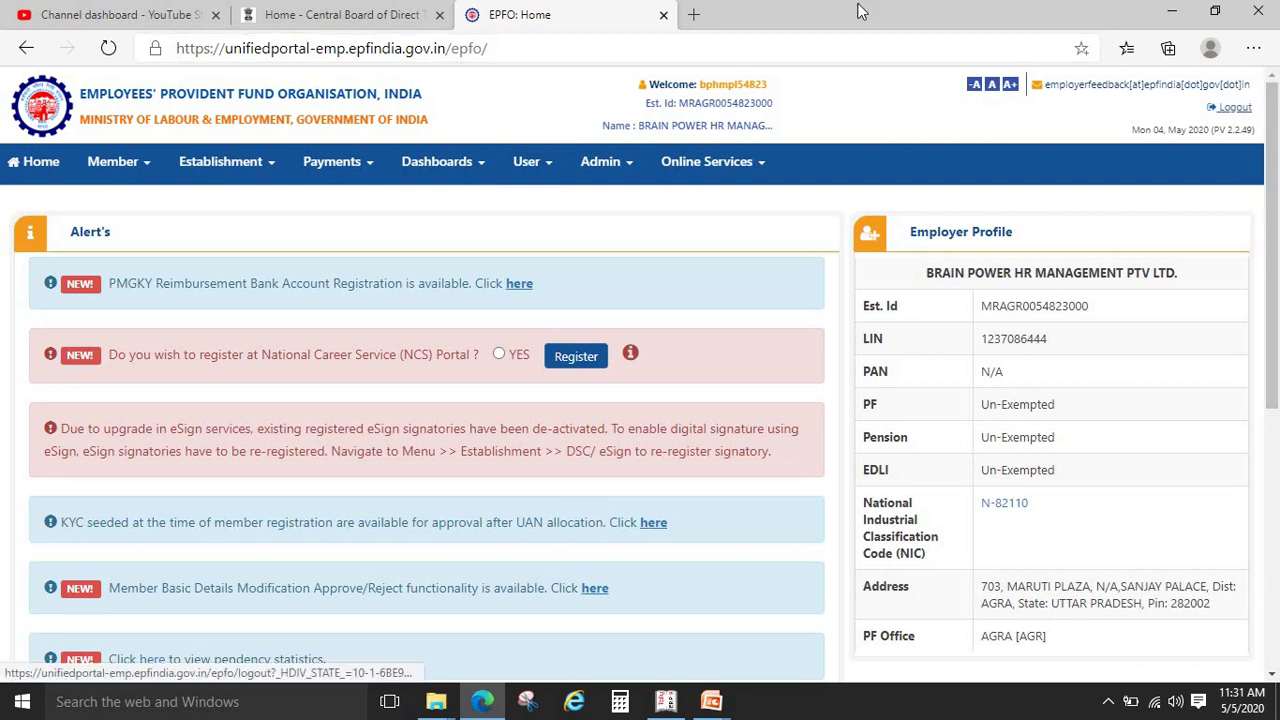
click(663, 14)
key(alt+Tab)
click(663, 27)
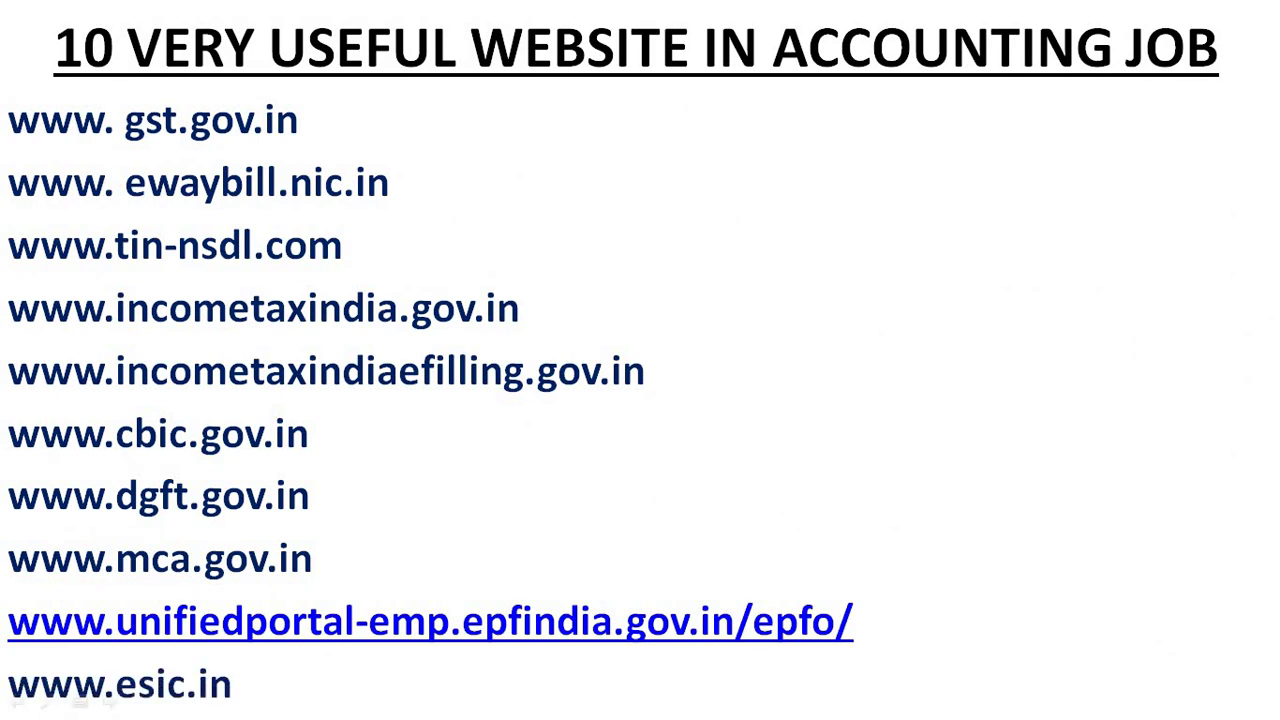
key(alt+Tab)
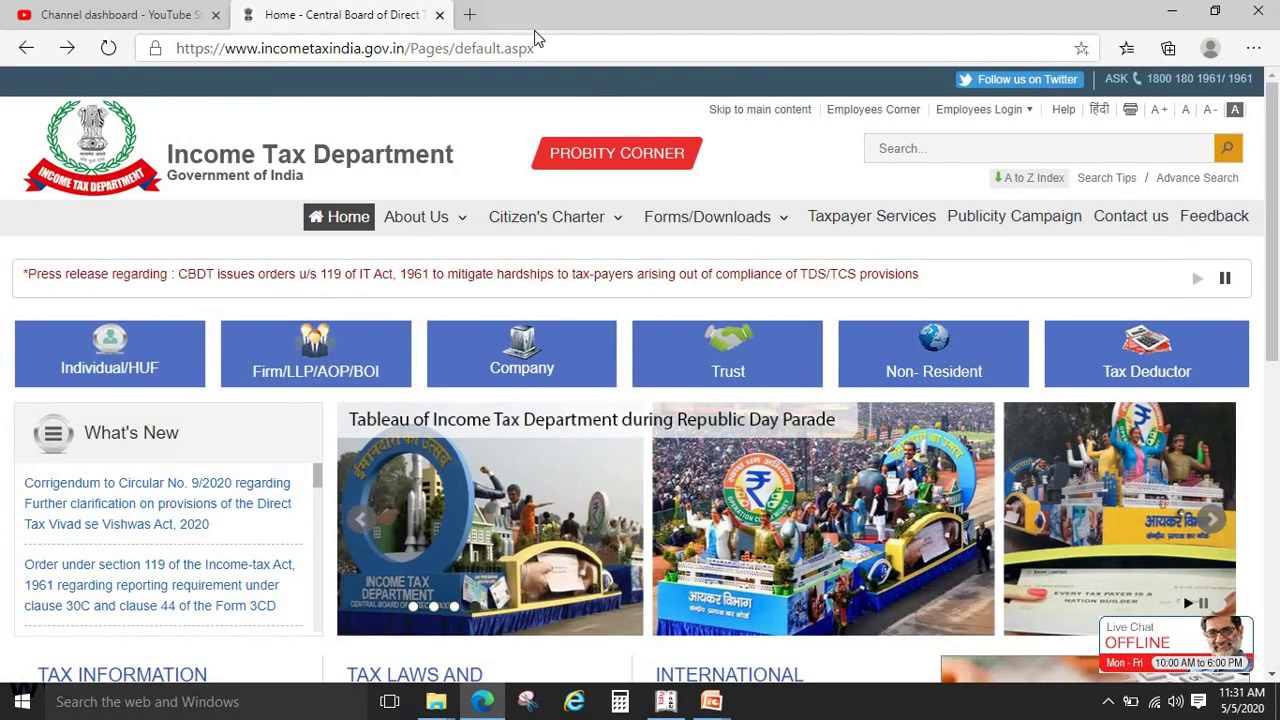
click(536, 52)
text(ww)
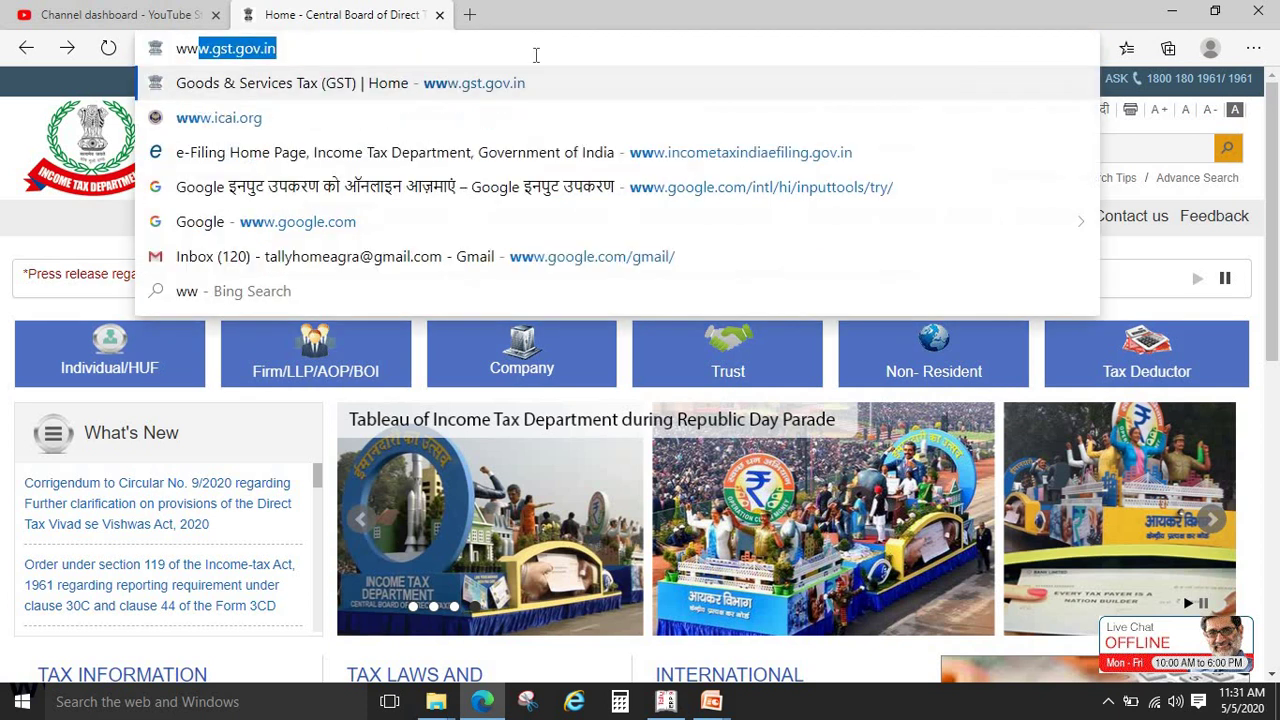
text(w.esic.i)
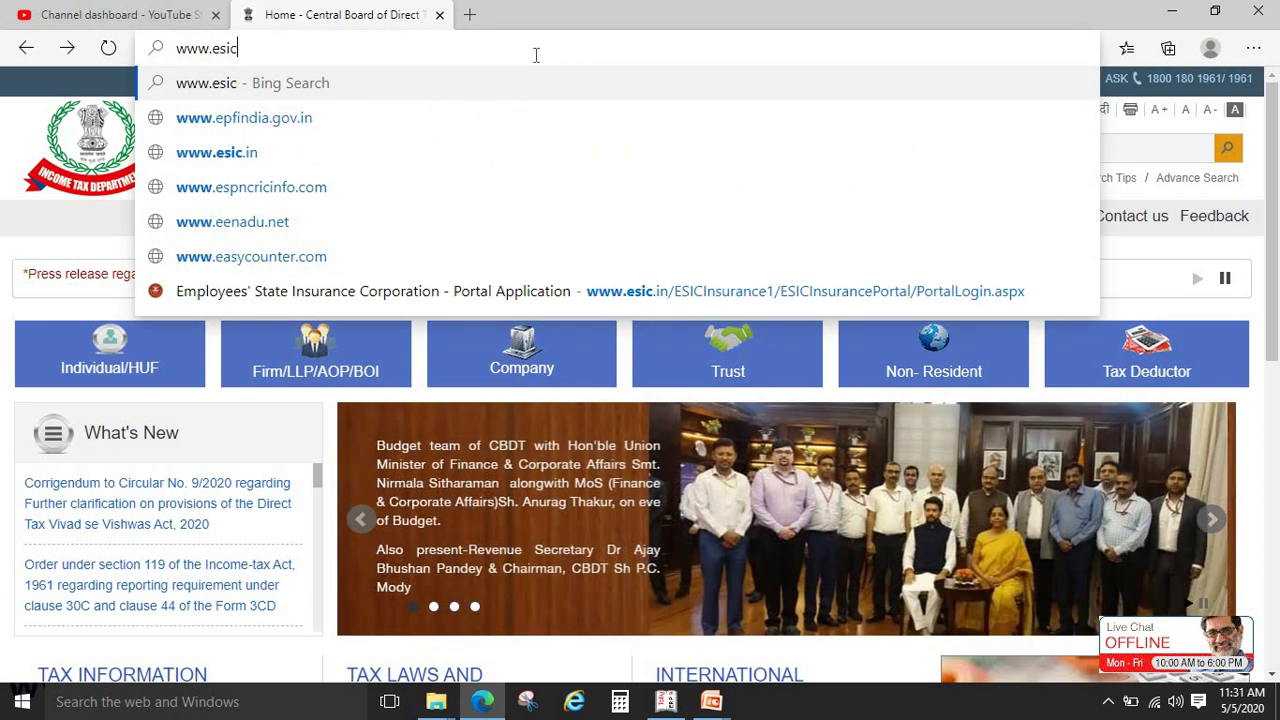
text(n)
key(Return)
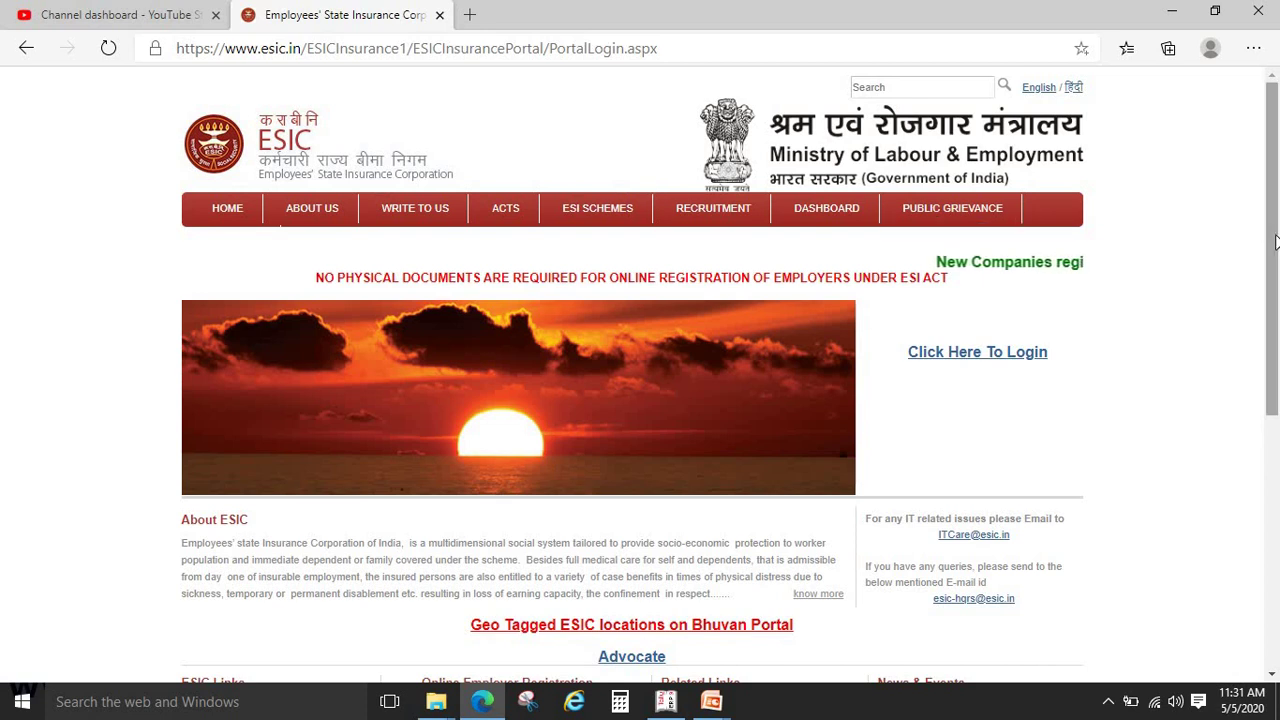
scroll(1277, 388, down, 2)
scroll(1277, 388, down, 5)
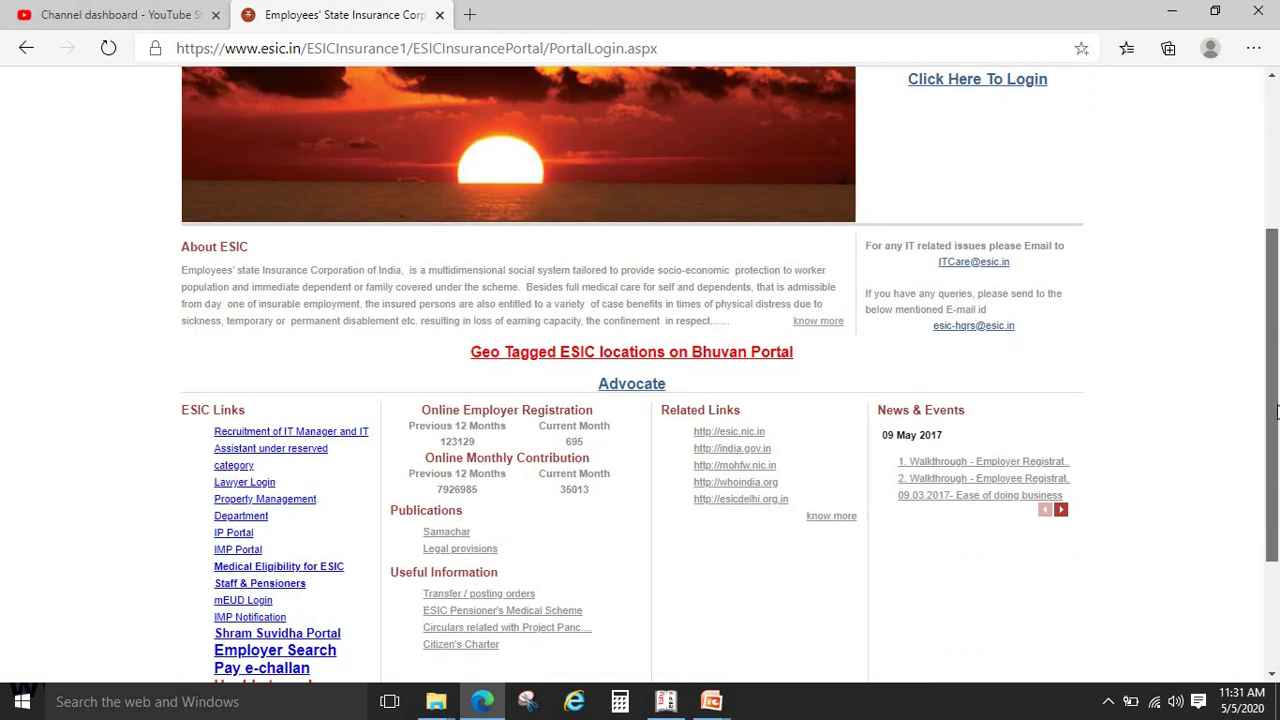
drag(1275, 444, 1277, 124)
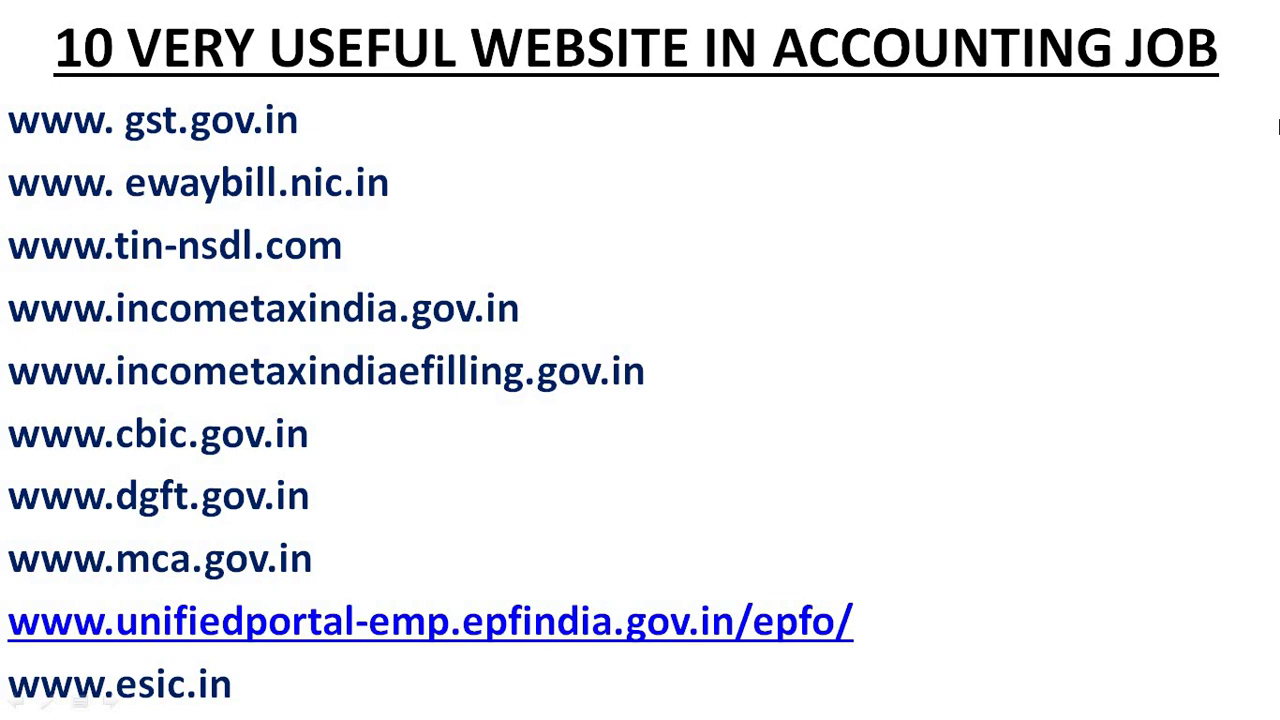
key(Right)
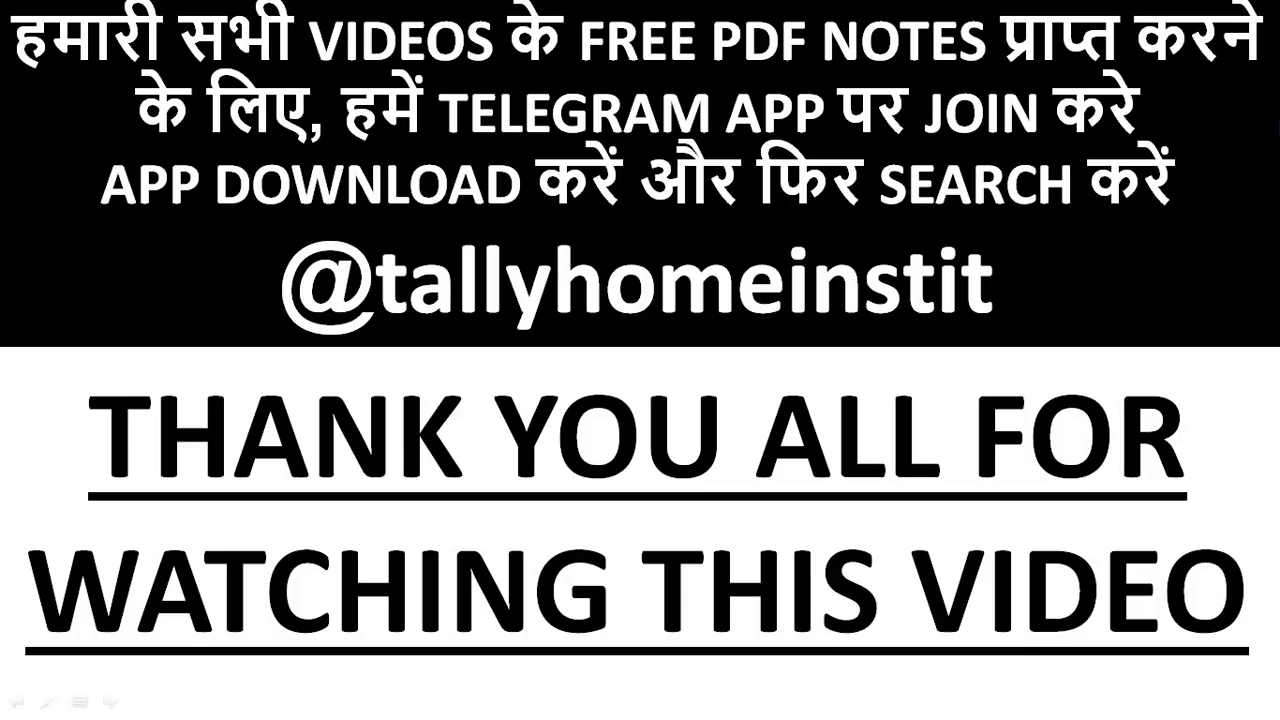